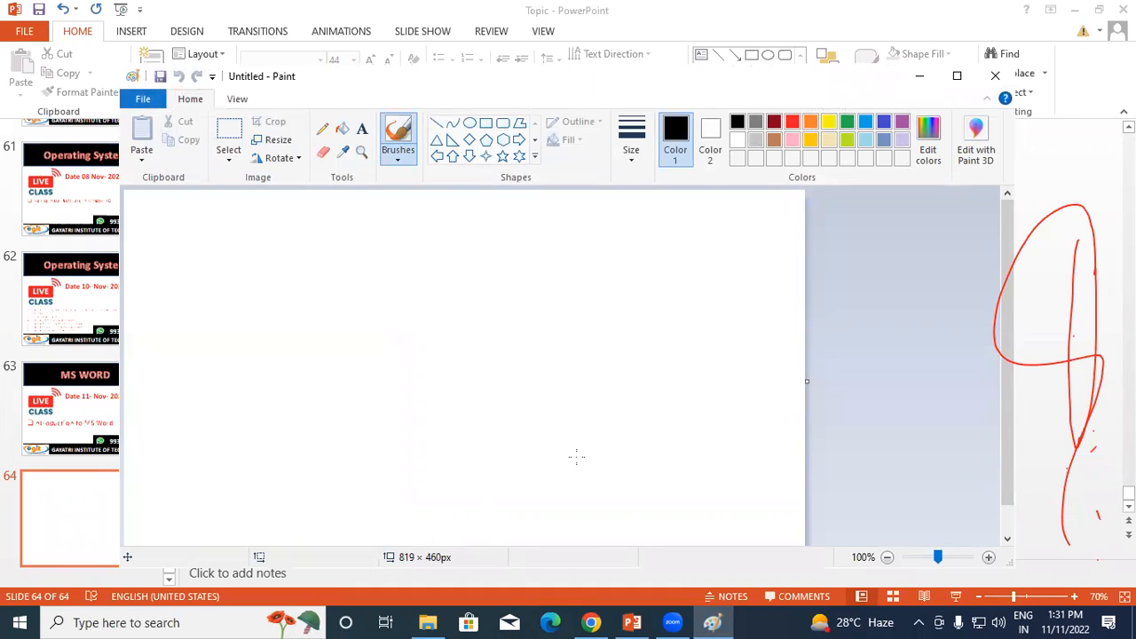
Enlarge the blank Paint canvas to 1322 × 537 px and set the Pencil to a thicker red line.
left_click(957, 76)
left_click_drag(686, 504, 1105, 568)
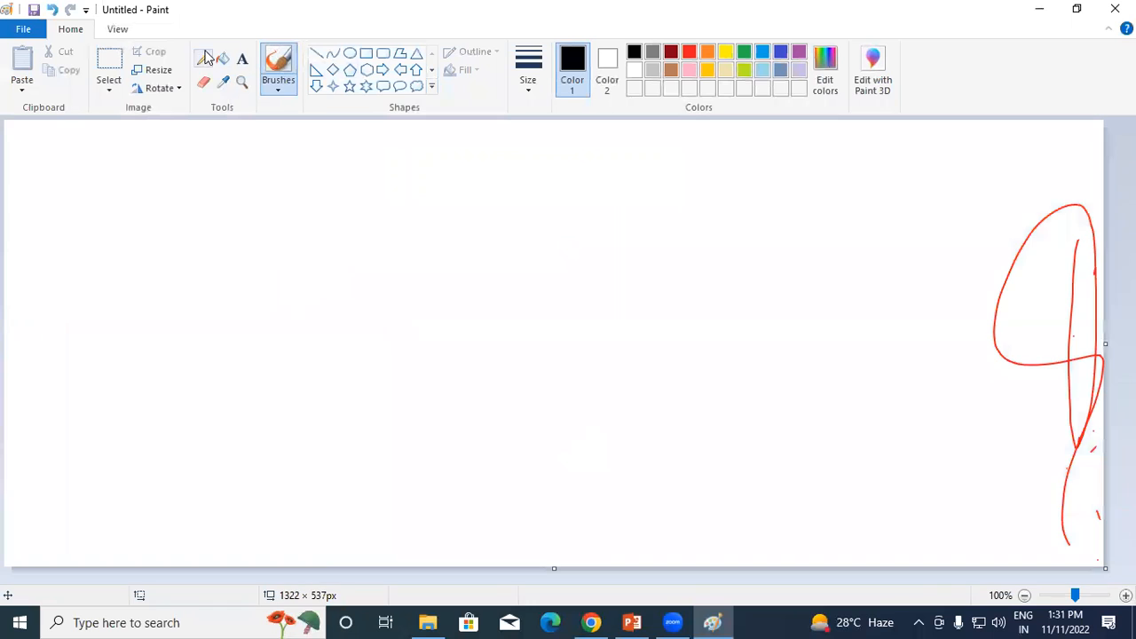
left_click(203, 58)
left_click(527, 92)
left_click(545, 221)
left_click(689, 54)
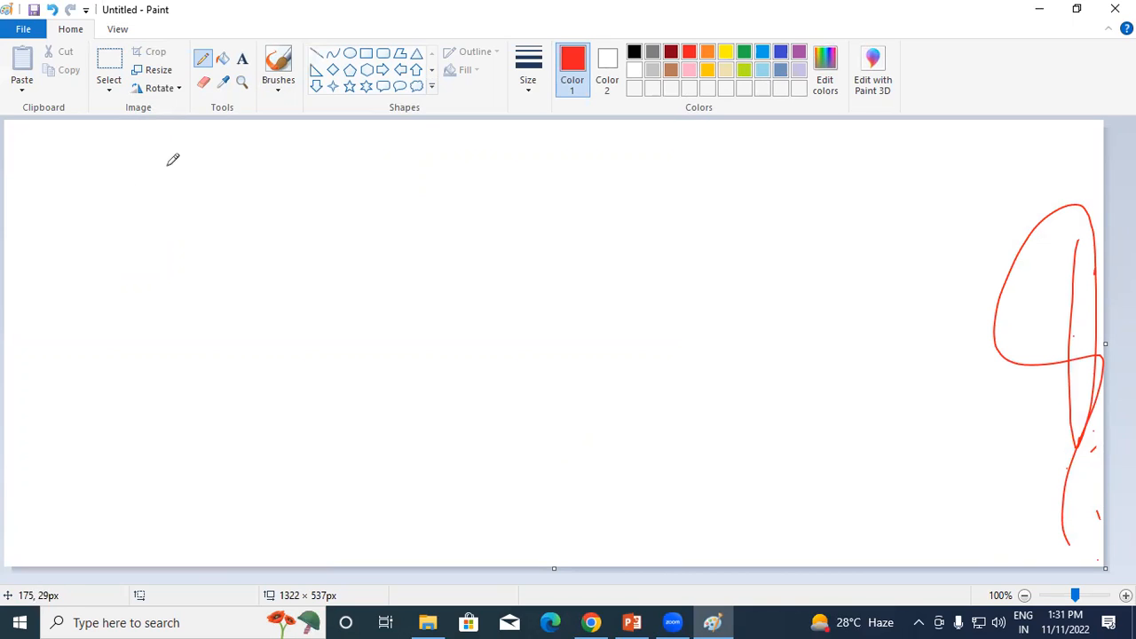
Handwrite an underlined "MS Word" heading and draw a small box labelled with an underlined "Notepad" beside it.
mouse_move(168, 186)
left_mouse_down()
mouse_move(198, 180)
mouse_move(207, 204)
mouse_move(343, 184)
mouse_move(365, 170)
mouse_move(365, 221)
left_mouse_up()
left_click_drag(173, 233, 380, 223)
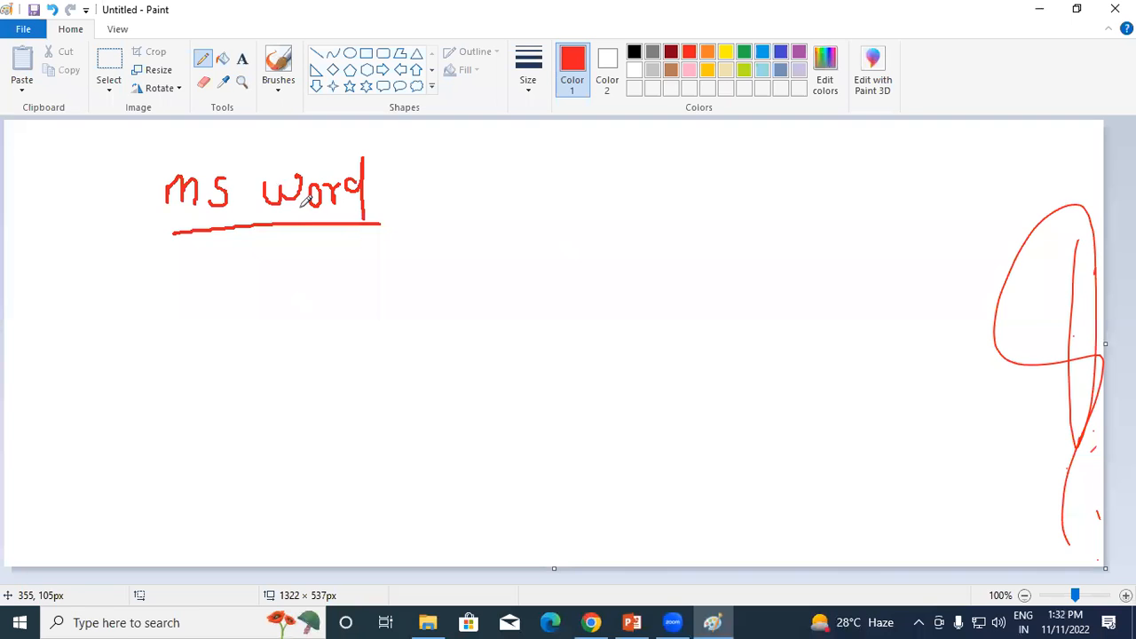
mouse_move(488, 189)
left_mouse_down()
mouse_move(553, 175)
mouse_move(532, 256)
mouse_move(490, 232)
mouse_move(545, 234)
mouse_move(560, 205)
mouse_move(582, 200)
mouse_move(592, 213)
mouse_move(618, 182)
mouse_move(652, 174)
mouse_move(674, 186)
mouse_move(702, 168)
mouse_move(703, 213)
left_mouse_up()
mouse_move(571, 238)
left_mouse_down()
mouse_move(855, 188)
mouse_move(865, 300)
left_mouse_up()
Draw a larger box beyond the Notepad label and annotate it with an underlined "Color" and "Images".
mouse_move(771, 197)
left_mouse_down()
mouse_move(774, 273)
mouse_move(804, 300)
mouse_move(867, 301)
left_mouse_up()
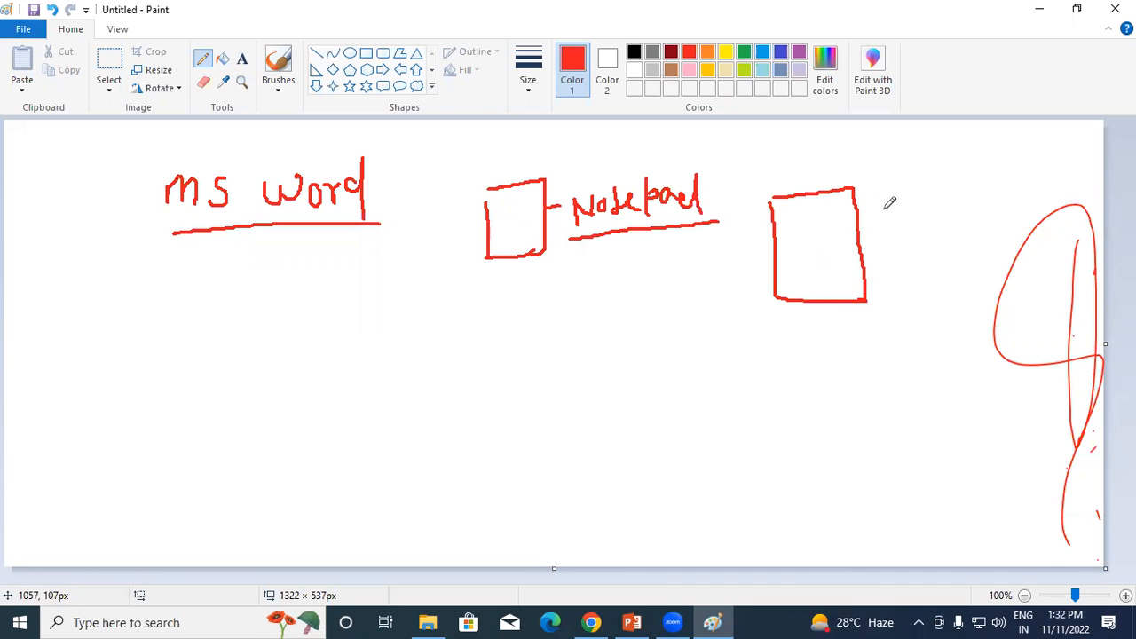
mouse_move(859, 211)
left_mouse_down()
mouse_move(905, 213)
mouse_move(954, 188)
mouse_move(960, 213)
left_mouse_up()
mouse_move(976, 194)
left_mouse_down()
mouse_move(969, 199)
mouse_move(1003, 215)
mouse_move(1034, 193)
left_mouse_up()
mouse_move(884, 241)
left_mouse_down()
mouse_move(982, 235)
mouse_move(900, 276)
mouse_move(911, 256)
mouse_move(914, 281)
mouse_move(917, 245)
left_mouse_up()
mouse_move(913, 263)
left_mouse_down()
mouse_move(948, 254)
mouse_move(955, 264)
mouse_move(973, 248)
mouse_move(1008, 275)
mouse_move(1033, 262)
left_mouse_up()
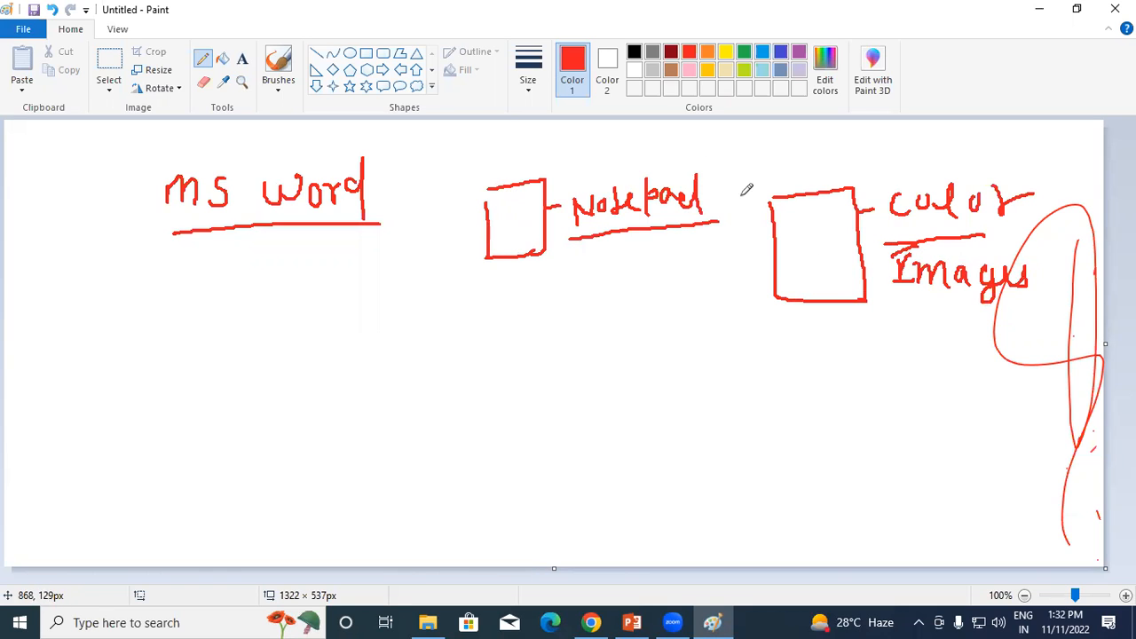
left_click_drag(809, 194, 816, 158)
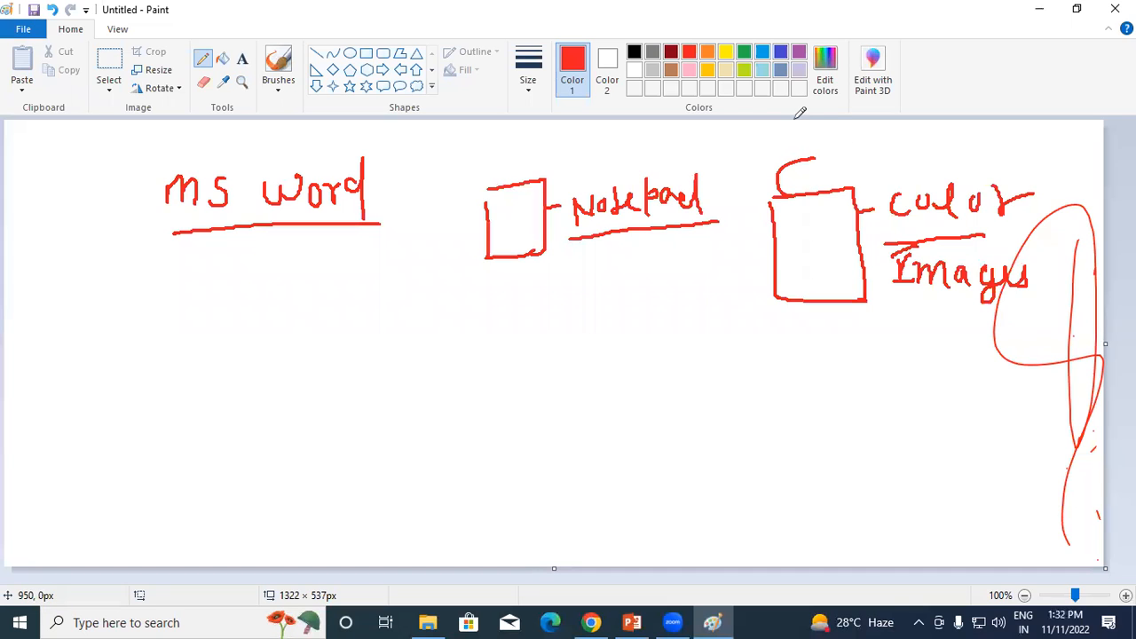
Draw a small box labelled with an underlined "Wordpad" below Notepad and write an underlined "Color" beside it.
mouse_move(470, 305)
left_mouse_down()
mouse_move(525, 293)
mouse_move(518, 367)
mouse_move(463, 376)
mouse_move(510, 373)
left_mouse_up()
mouse_move(521, 329)
left_mouse_down()
mouse_move(601, 307)
mouse_move(640, 313)
mouse_move(660, 264)
mouse_move(671, 299)
mouse_move(689, 301)
mouse_move(709, 281)
mouse_move(708, 337)
left_mouse_up()
left_click_drag(554, 351, 692, 349)
mouse_move(797, 332)
left_mouse_down()
mouse_move(793, 356)
mouse_move(817, 359)
mouse_move(857, 348)
mouse_move(868, 331)
mouse_move(942, 342)
left_mouse_up()
left_click_drag(773, 376, 887, 373)
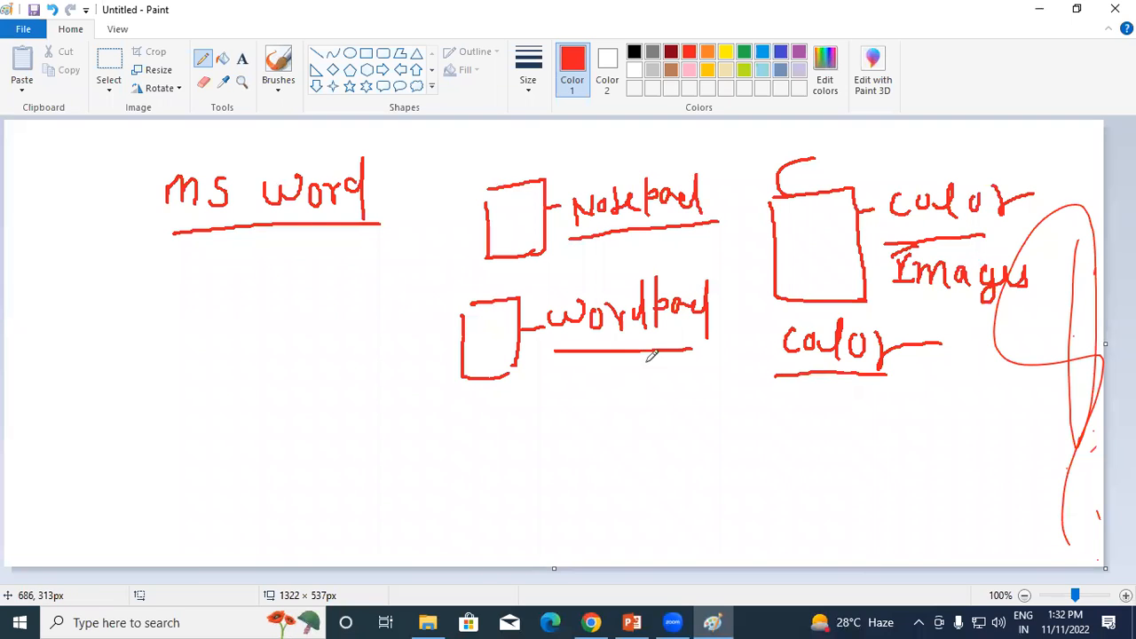
Mark a cross under the Wordpad label and a circled cross under the Notepad label.
left_click_drag(637, 369, 606, 396)
left_click_drag(607, 381, 659, 416)
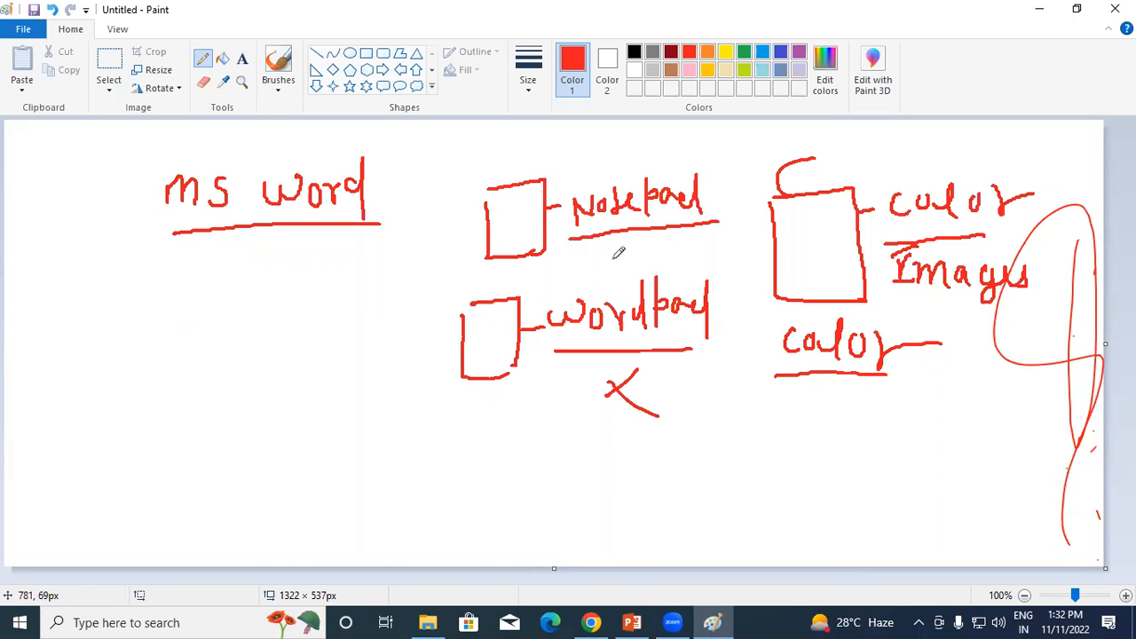
mouse_move(642, 237)
left_mouse_down()
mouse_move(628, 263)
mouse_move(657, 248)
left_mouse_up()
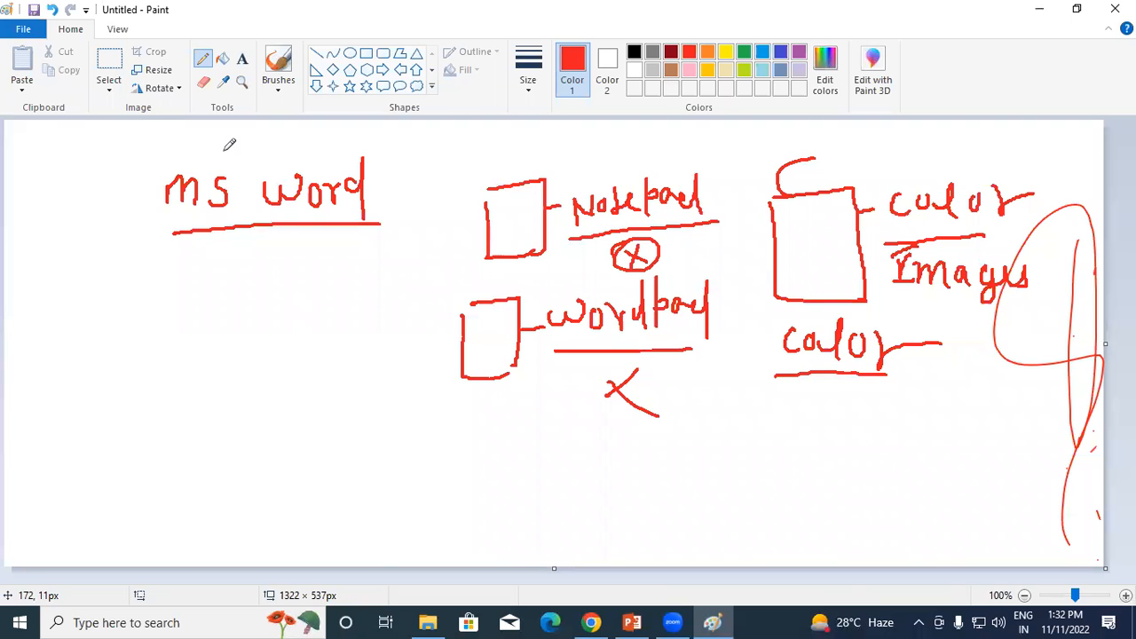
Circle the "MS Word" heading and draw a "P," and two small boxes below it.
mouse_move(163, 171)
left_mouse_down()
mouse_move(248, 134)
mouse_move(363, 144)
mouse_move(395, 196)
mouse_move(320, 269)
mouse_move(142, 212)
mouse_move(179, 146)
left_mouse_up()
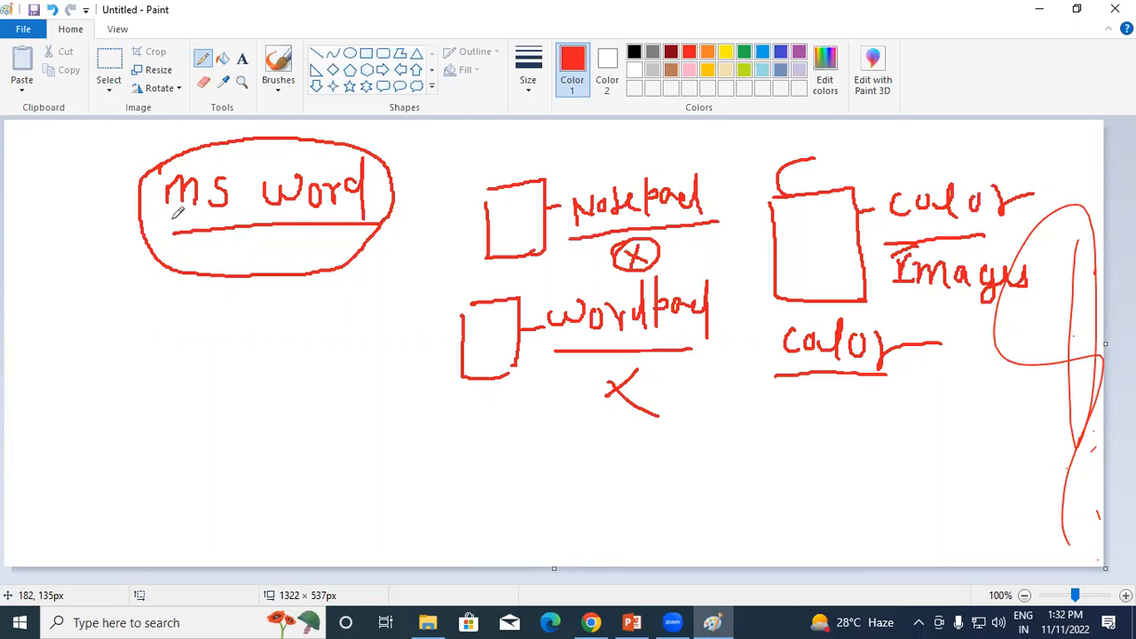
left_click_drag(155, 233, 176, 231)
left_click_drag(200, 309, 211, 358)
mouse_move(245, 310)
left_mouse_down()
mouse_move(271, 307)
mouse_move(282, 336)
mouse_move(241, 330)
mouse_move(271, 337)
left_mouse_up()
mouse_move(333, 312)
left_mouse_down()
mouse_move(360, 336)
mouse_move(354, 346)
left_mouse_up()
Sketch a table below the small boxes as a rectangle divided by four vertical lines and one horizontal line.
mouse_move(147, 404)
left_mouse_down()
mouse_move(271, 405)
mouse_move(255, 489)
mouse_move(133, 474)
mouse_move(279, 488)
left_mouse_up()
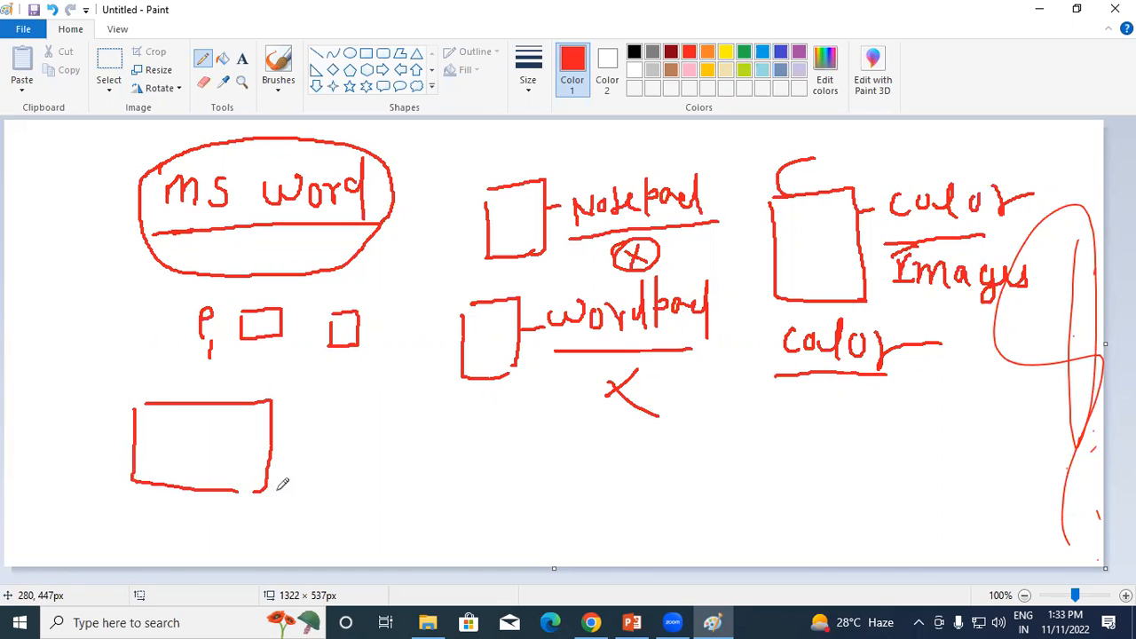
mouse_move(156, 404)
left_mouse_down()
mouse_move(158, 486)
mouse_move(182, 510)
left_mouse_up()
left_click_drag(195, 406, 206, 522)
left_click_drag(227, 394, 231, 532)
left_click_drag(122, 441, 337, 450)
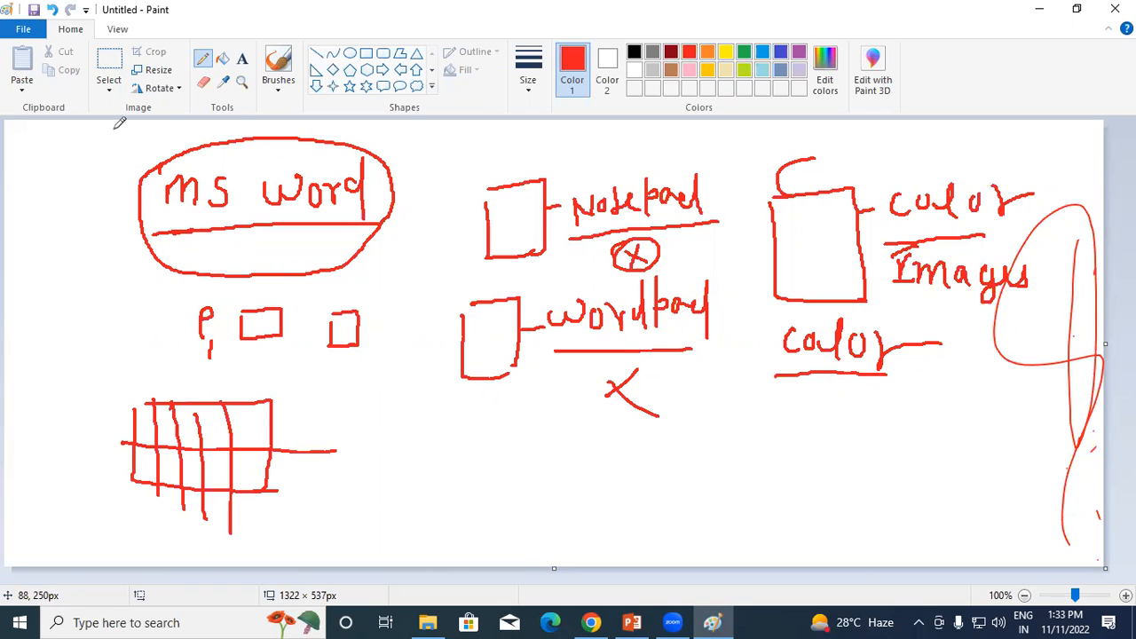
Handwrite "D, Resume, P," beside the circled "MS Word" heading, joined to it by a short line.
mouse_move(396, 164)
left_mouse_down()
mouse_move(417, 147)
mouse_move(452, 160)
mouse_move(437, 180)
left_mouse_up()
left_click_drag(472, 139, 477, 170)
mouse_move(471, 140)
left_mouse_down()
mouse_move(476, 158)
mouse_move(605, 152)
mouse_move(611, 174)
left_mouse_up()
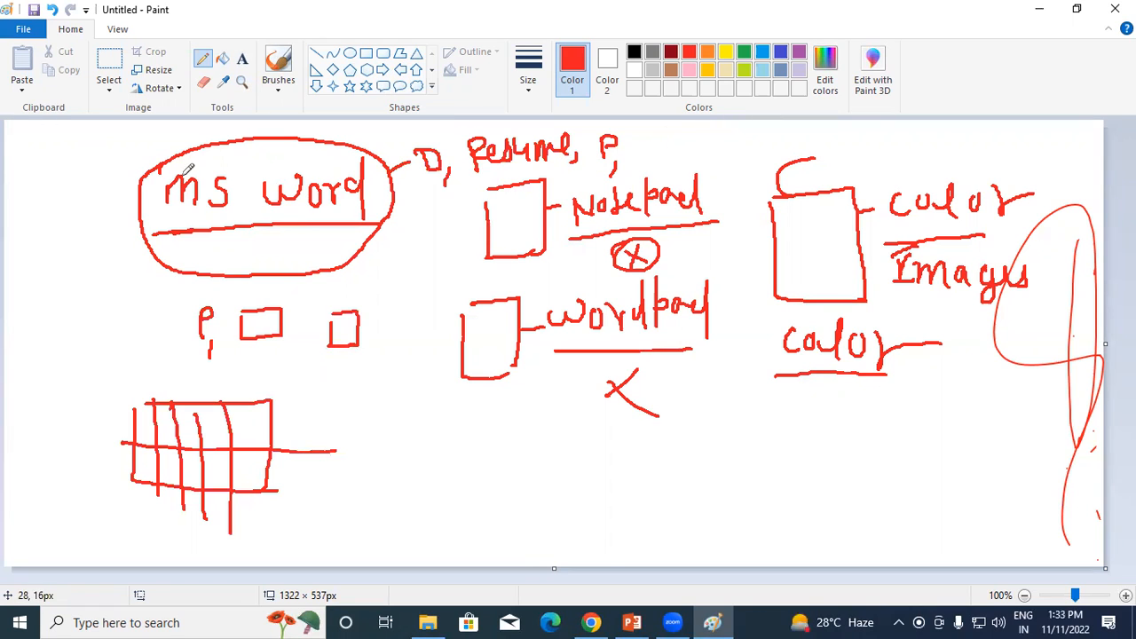
Add short branch strokes on both sides of the "MS Word" circle and a check mark under the heading.
left_click_drag(110, 209, 139, 206)
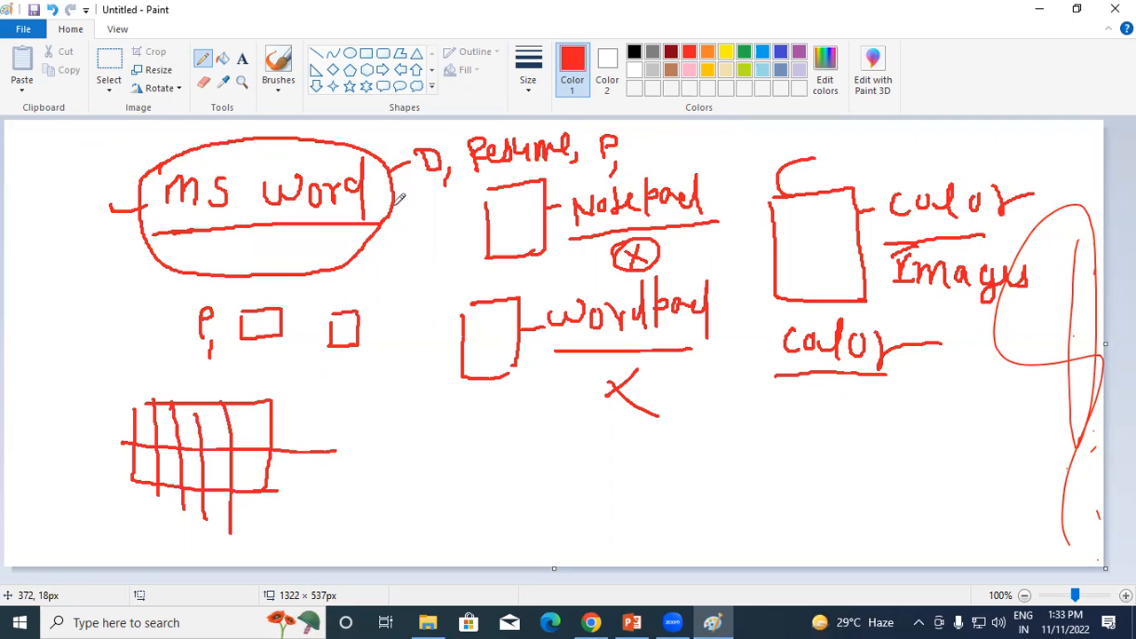
mouse_move(393, 203)
left_mouse_down()
mouse_move(422, 211)
mouse_move(430, 231)
left_mouse_up()
mouse_move(263, 244)
left_mouse_down()
mouse_move(276, 251)
mouse_move(310, 226)
left_mouse_up()
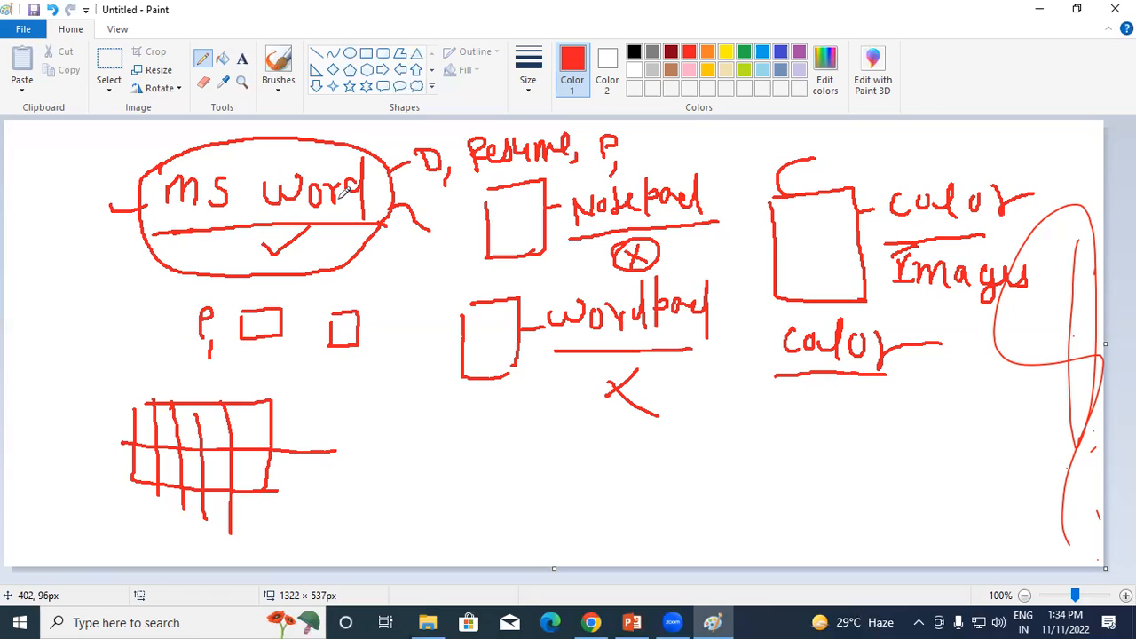
key("super+r")
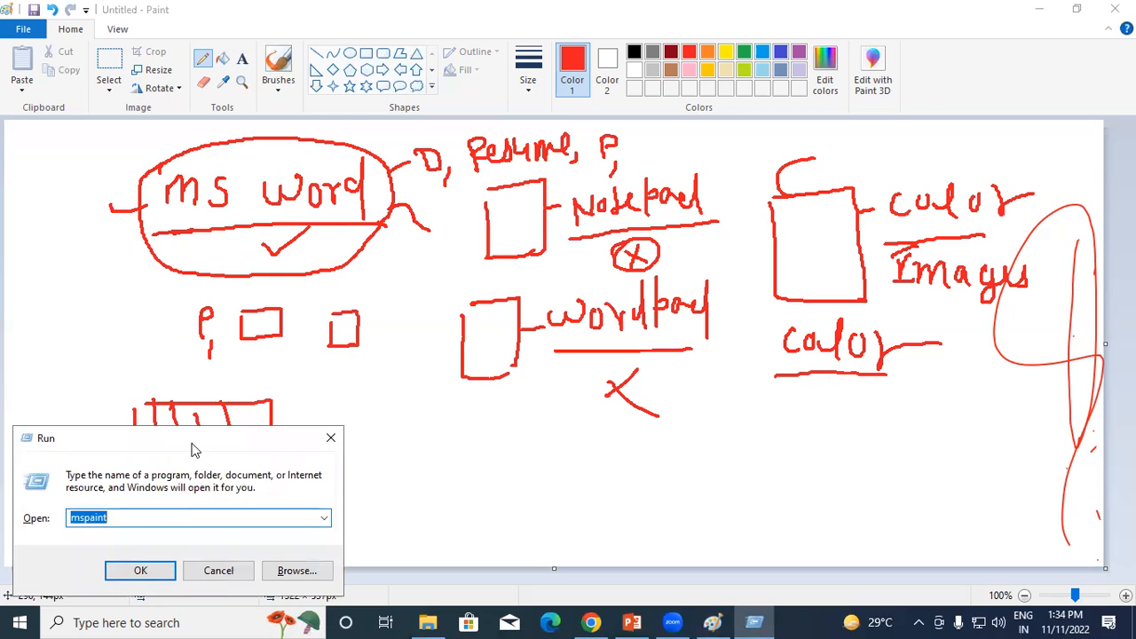
left_click_drag(195, 444, 375, 210)
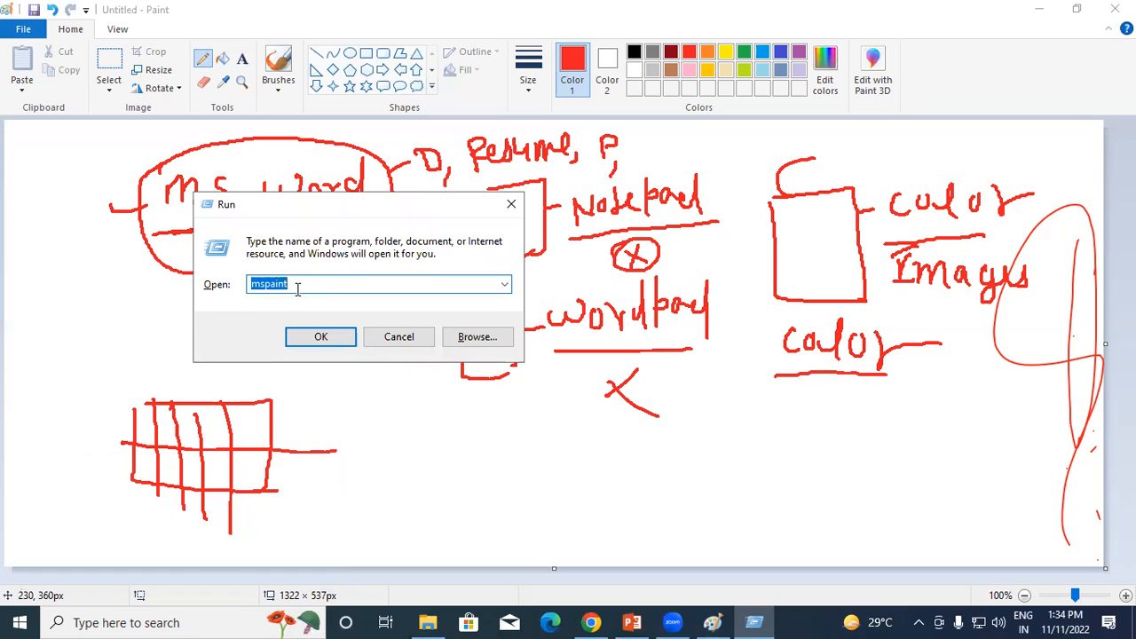
type("wi")
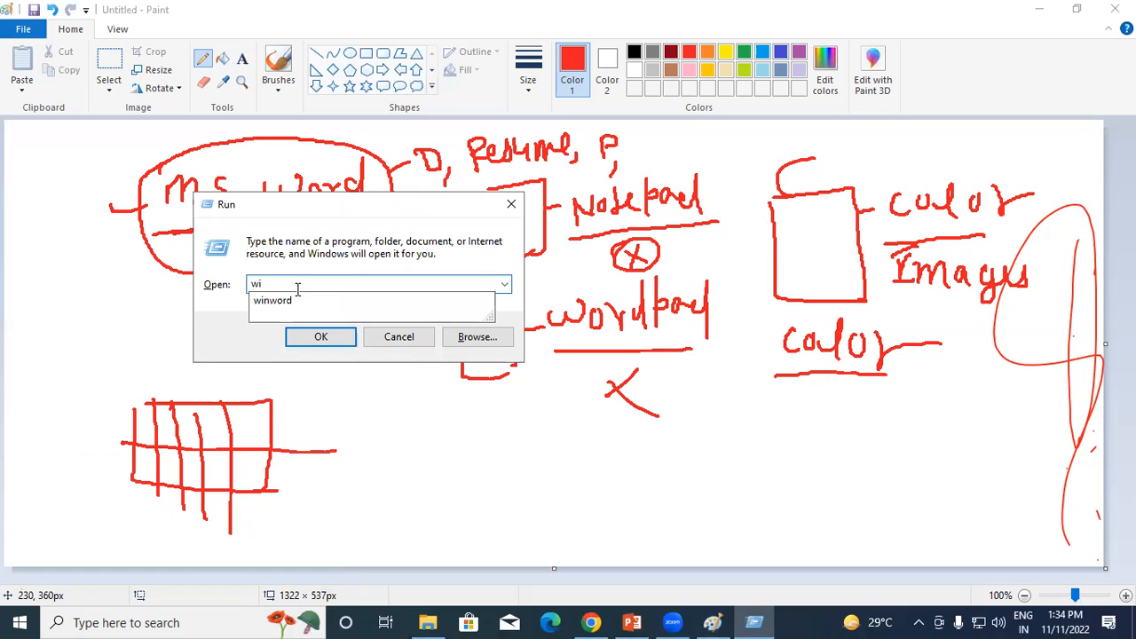
type("nword")
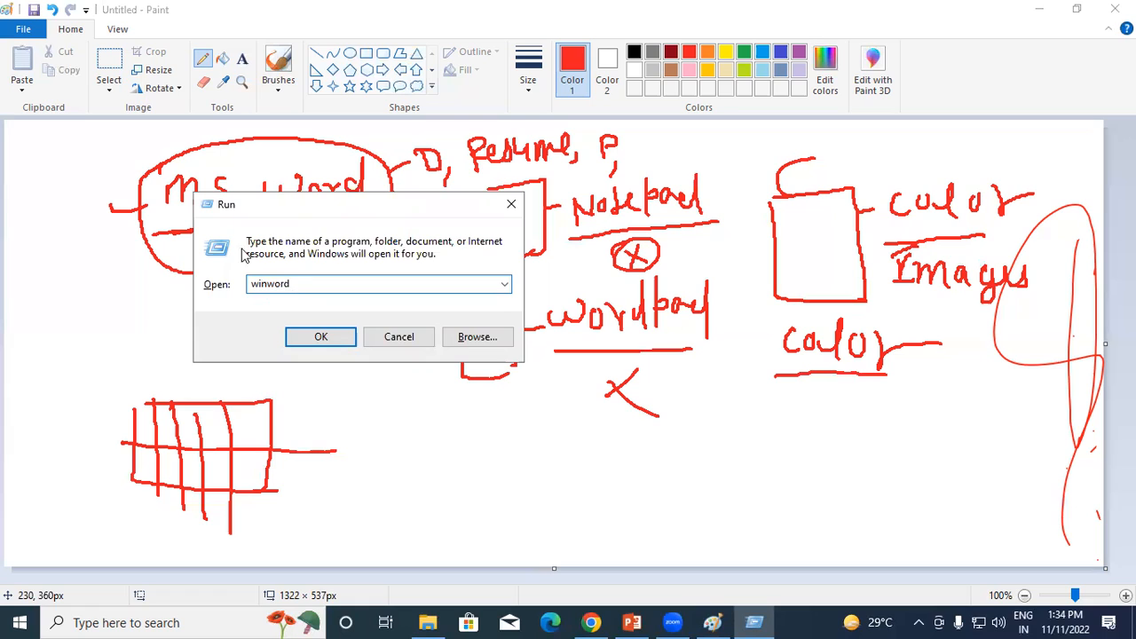
left_click_drag(246, 213, 293, 291)
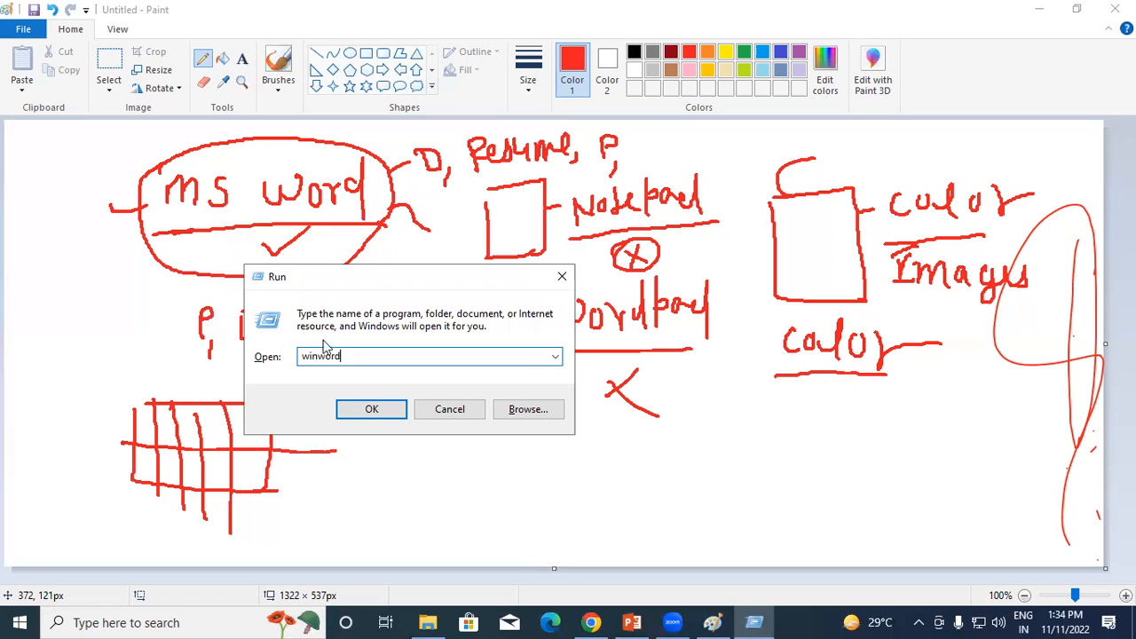
left_click_drag(293, 278, 205, 150)
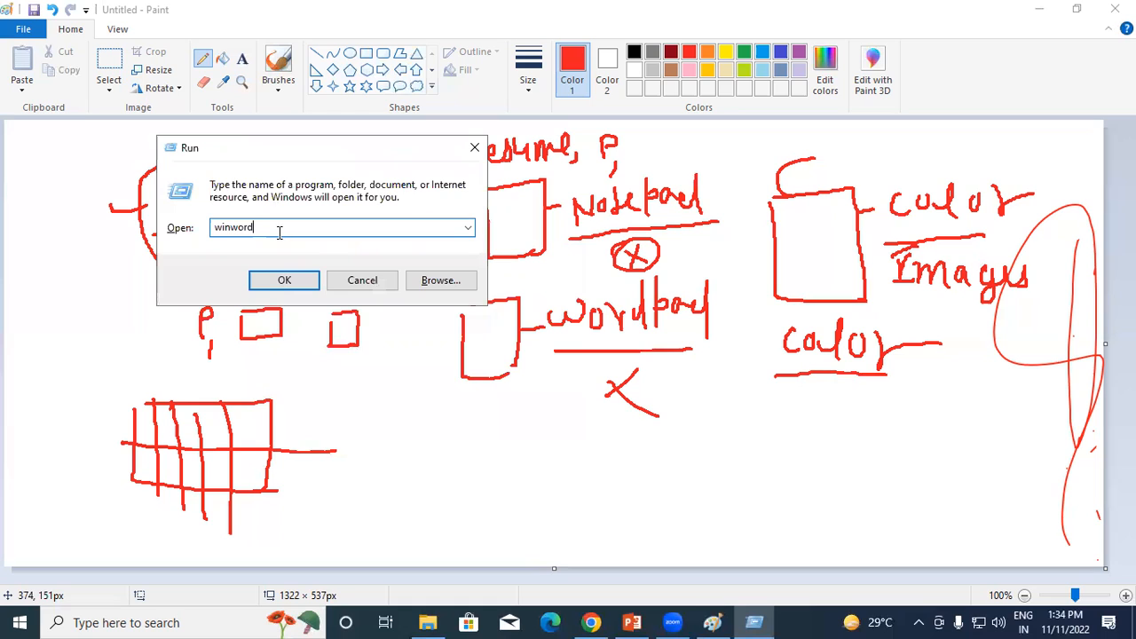
left_click_drag(205, 153, 265, 177)
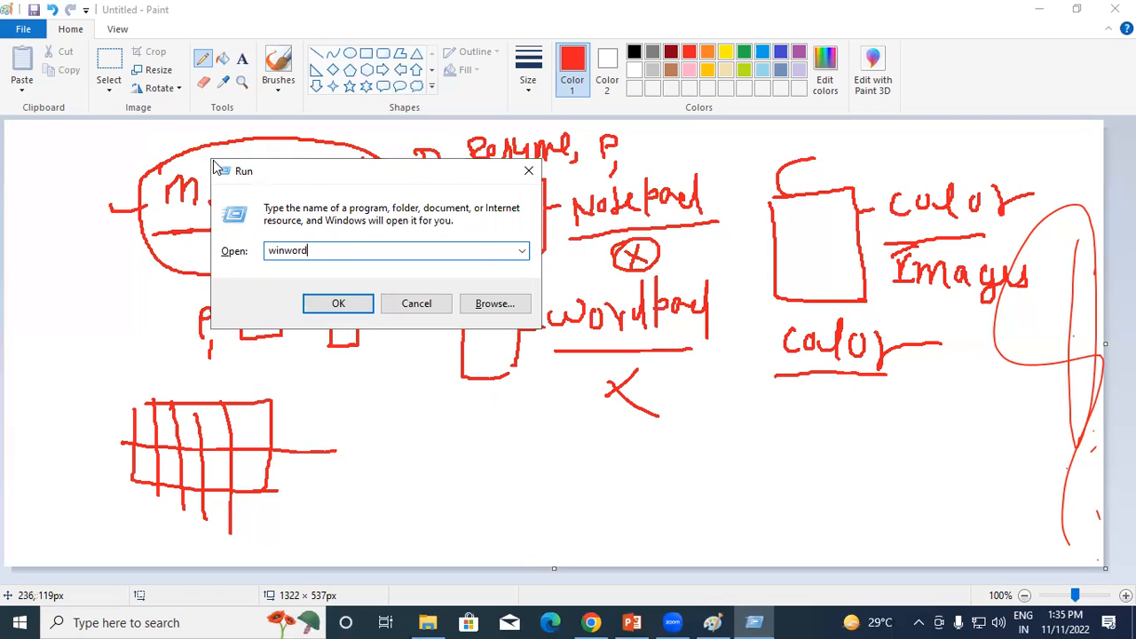
left_click_drag(288, 175, 213, 161)
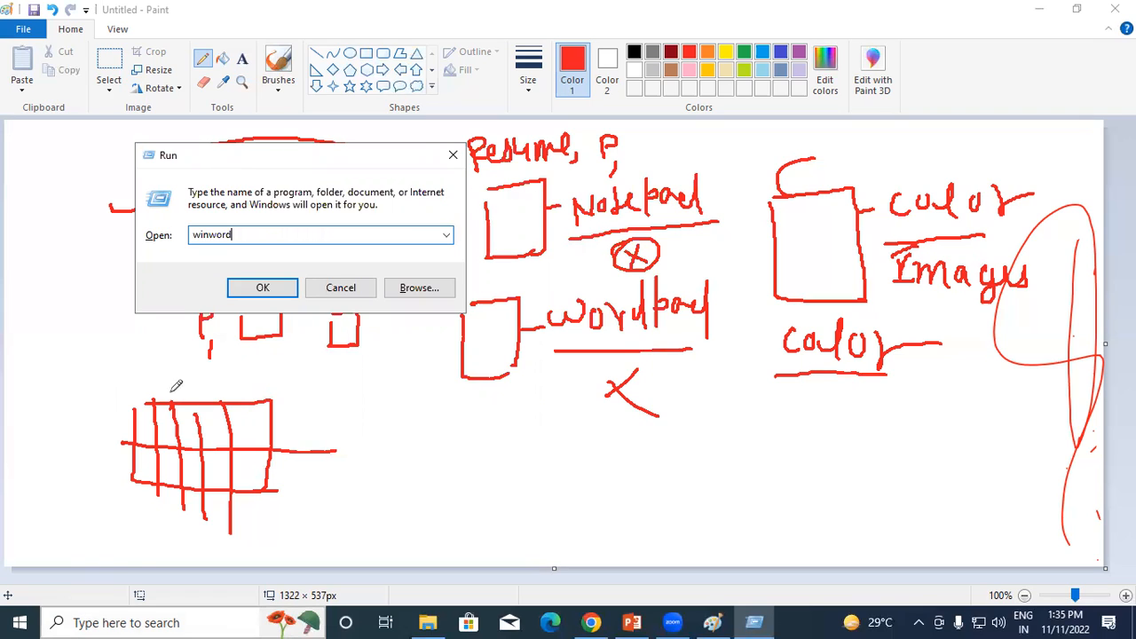
left_click_drag(166, 163, 172, 124)
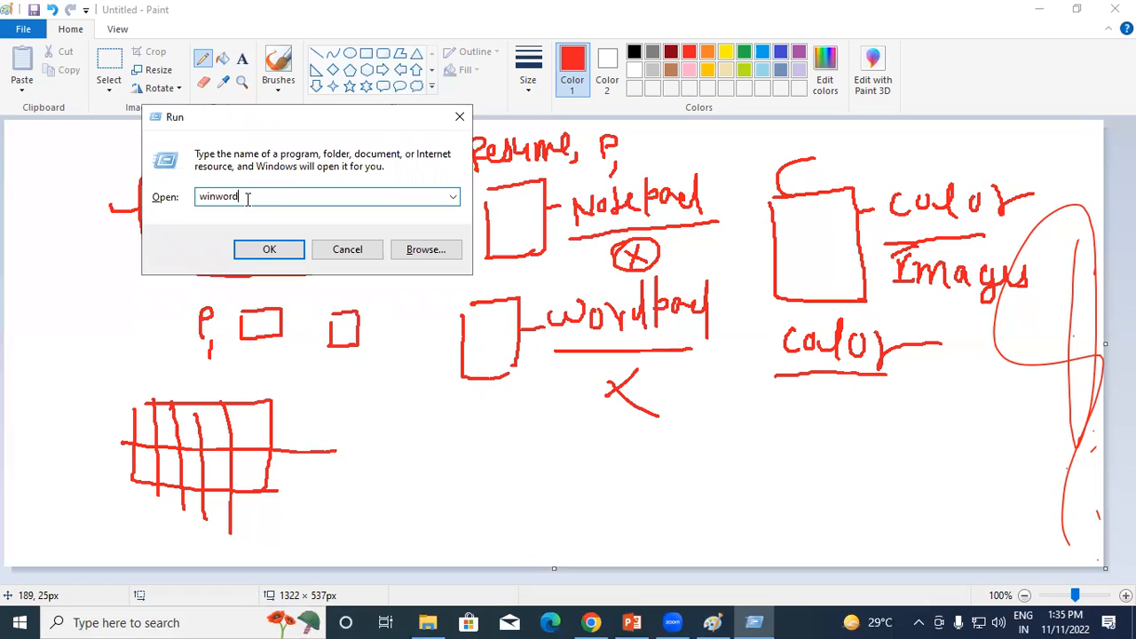
left_click(460, 116)
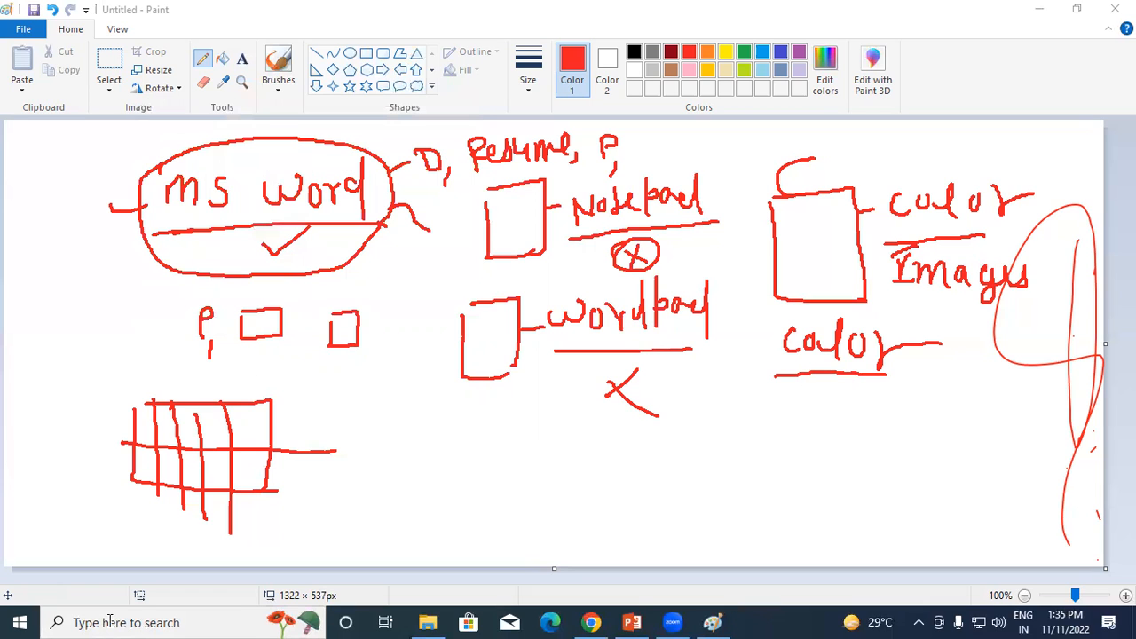
Search Windows for the Word app using "wo".
left_click(105, 622)
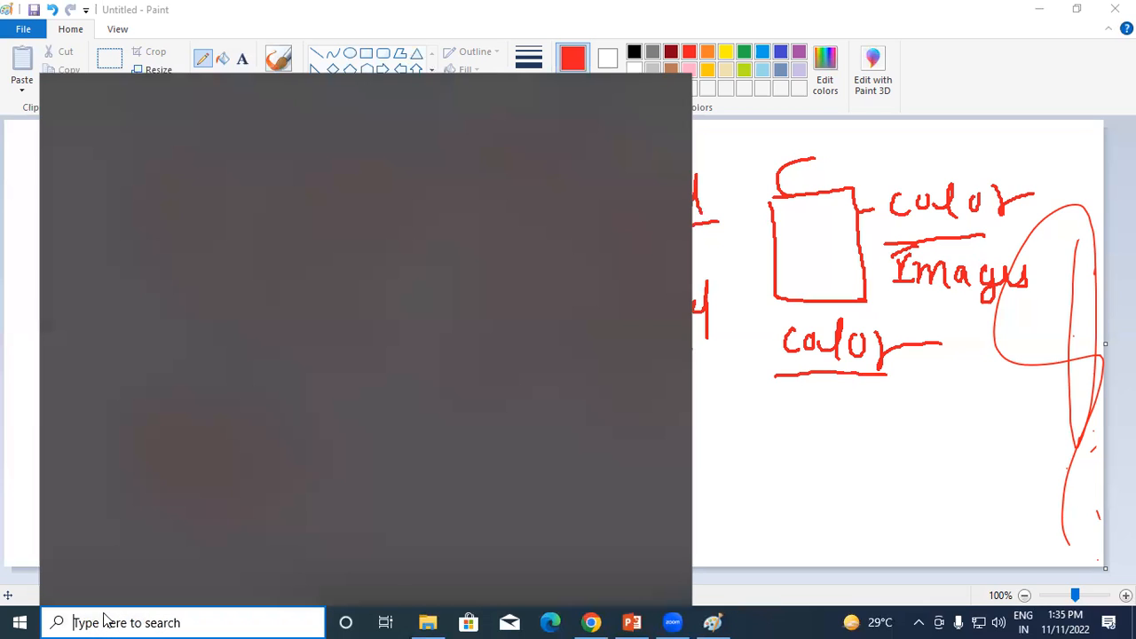
type("wo")
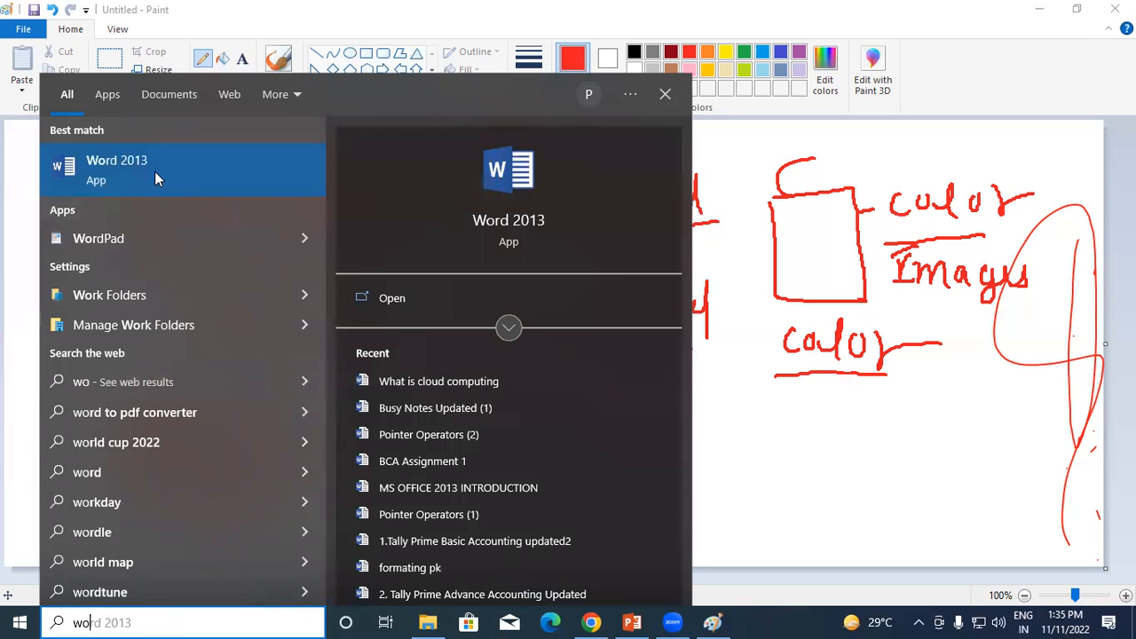
left_click(9, 622)
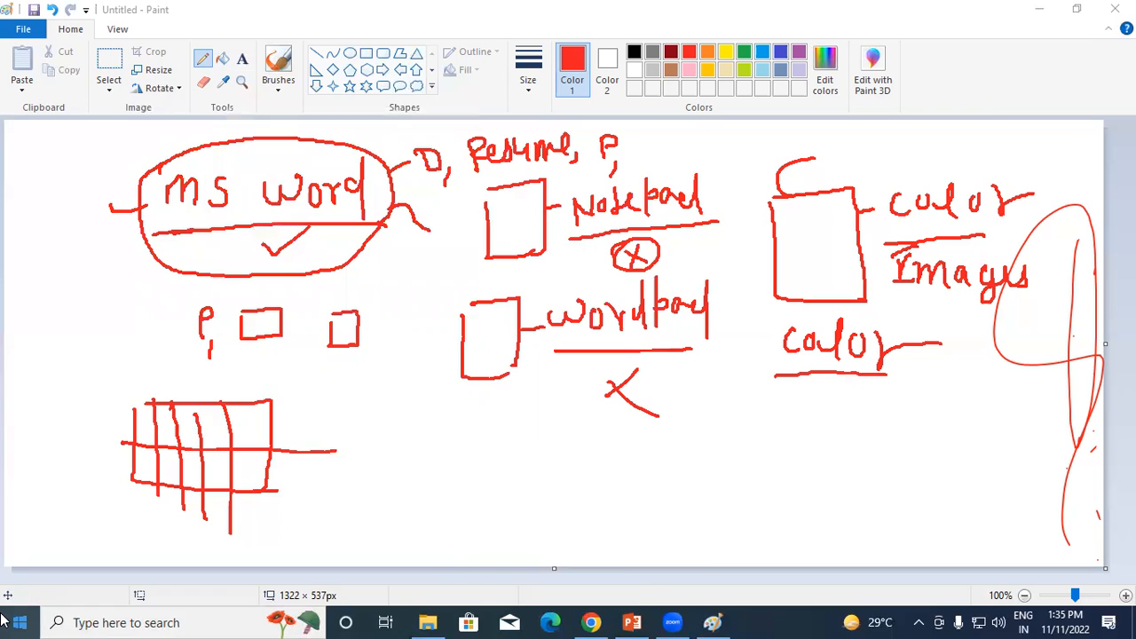
Expand the Microsoft Office 2013 folder in the installed apps list and look for Word 2013.
left_click(11, 622)
scroll(150, 322, "down", 5)
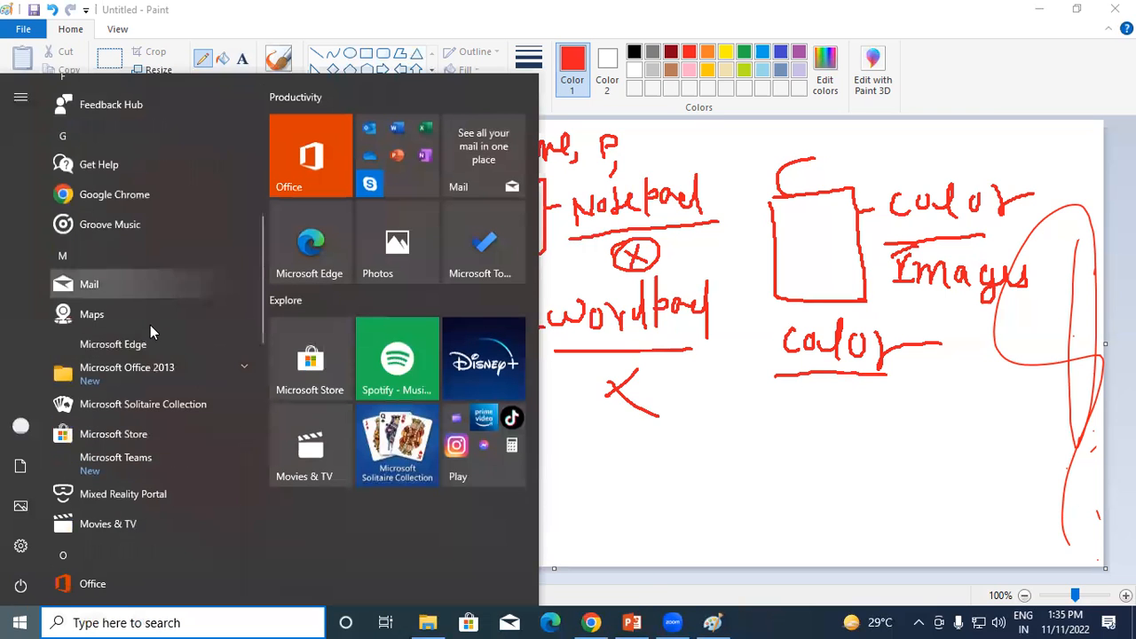
left_click(178, 368)
scroll(169, 373, "down", 6)
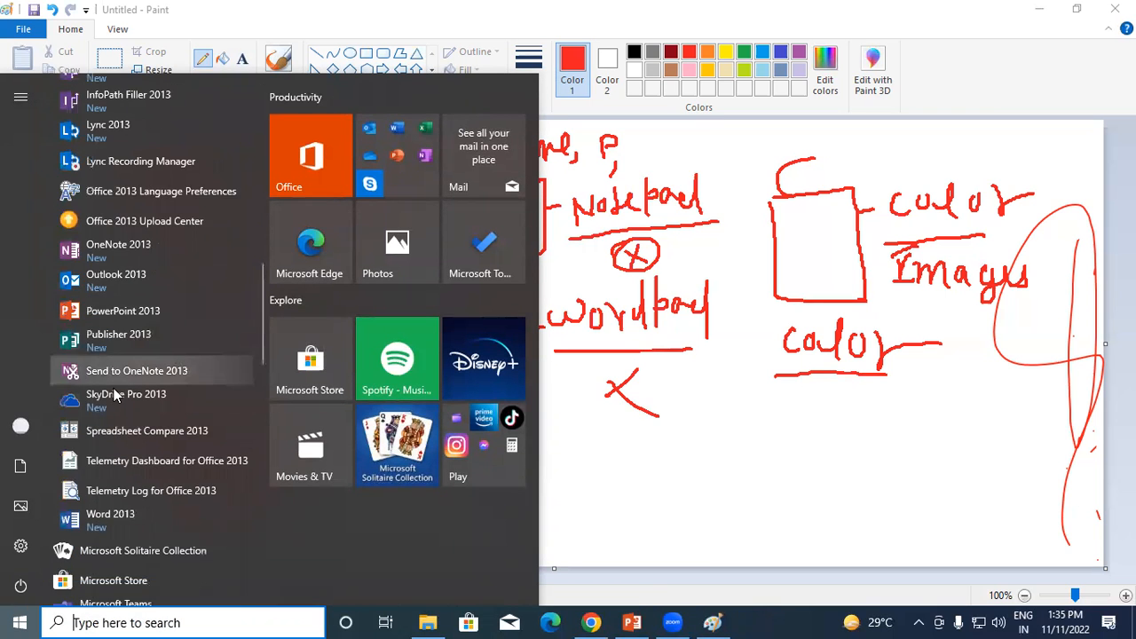
left_click(152, 379)
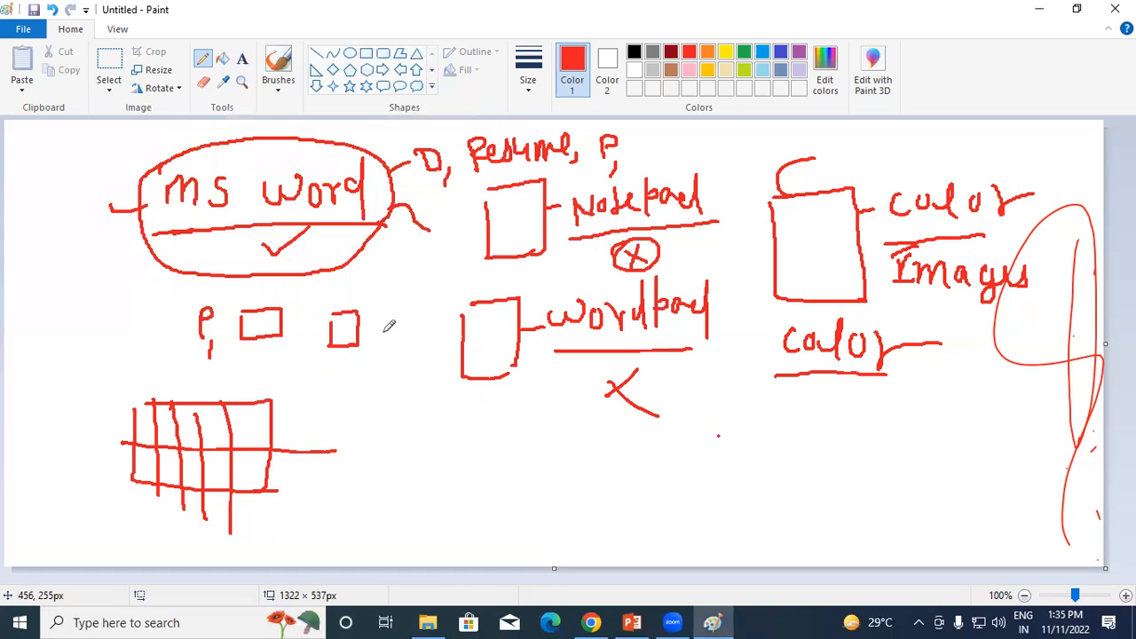
Launch Microsoft Word by executing winword from the Run dialog.
key("super")
type("run")
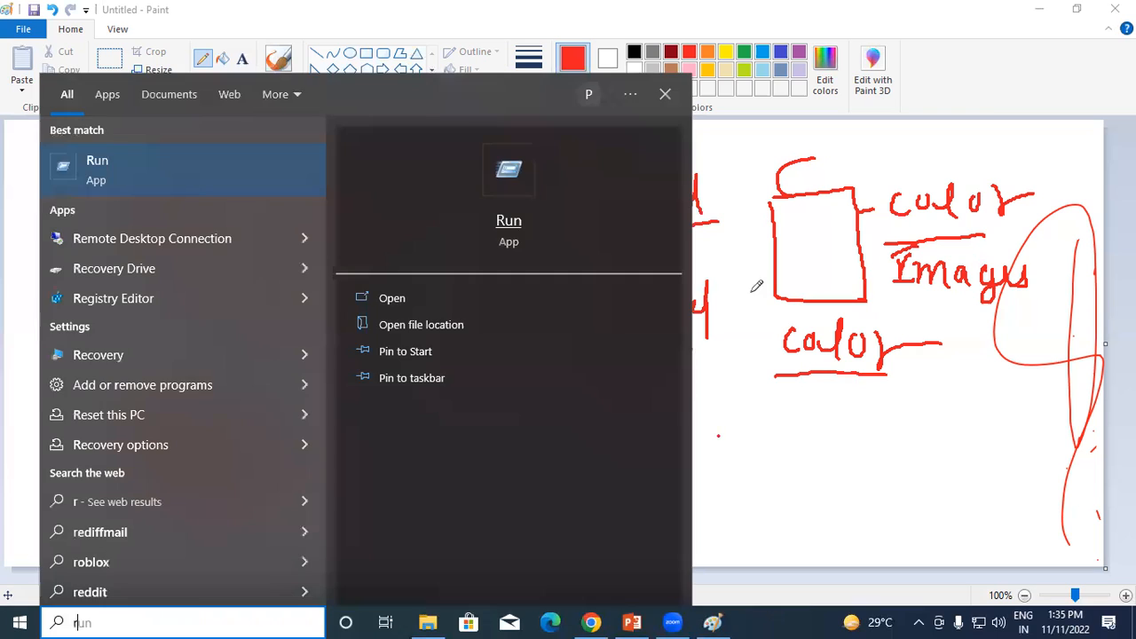
left_click(767, 337)
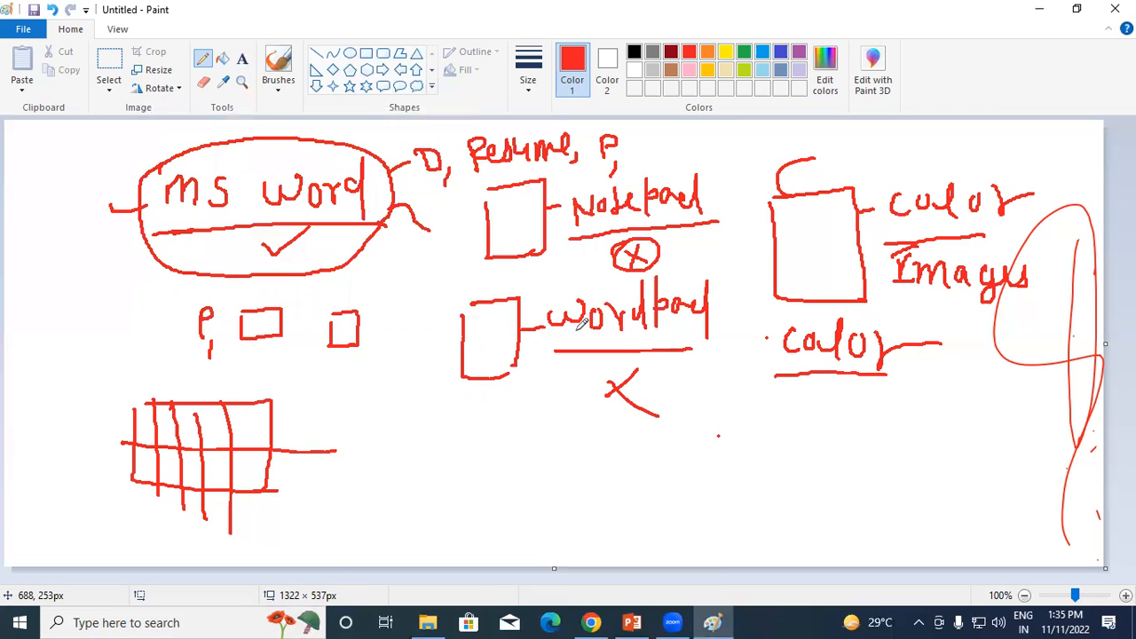
type("win")
key("Down")
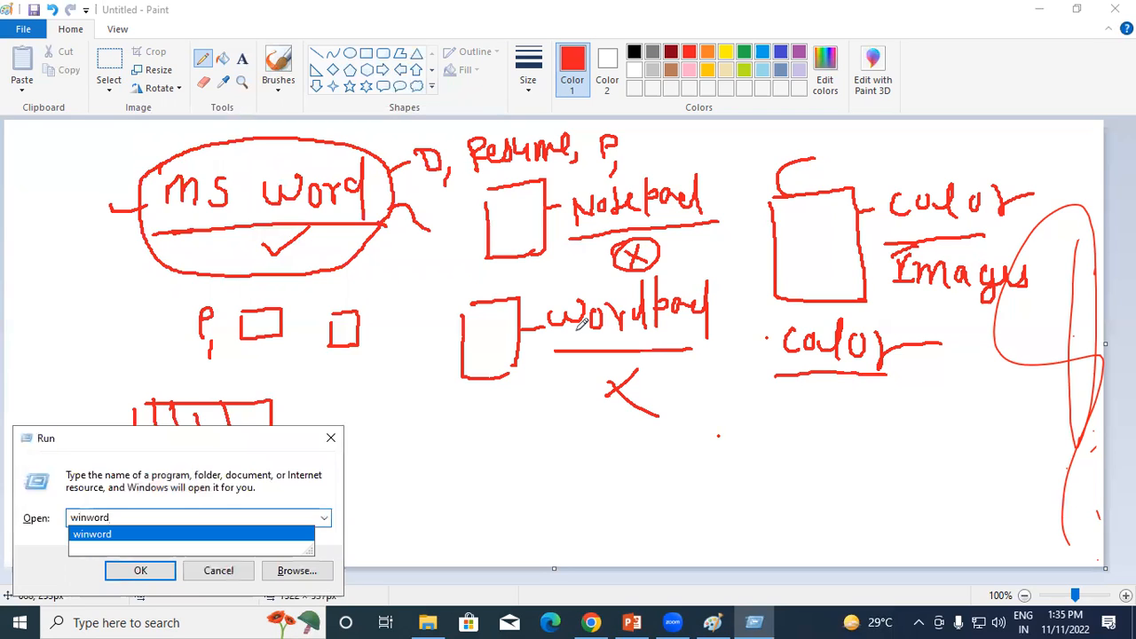
key("Return")
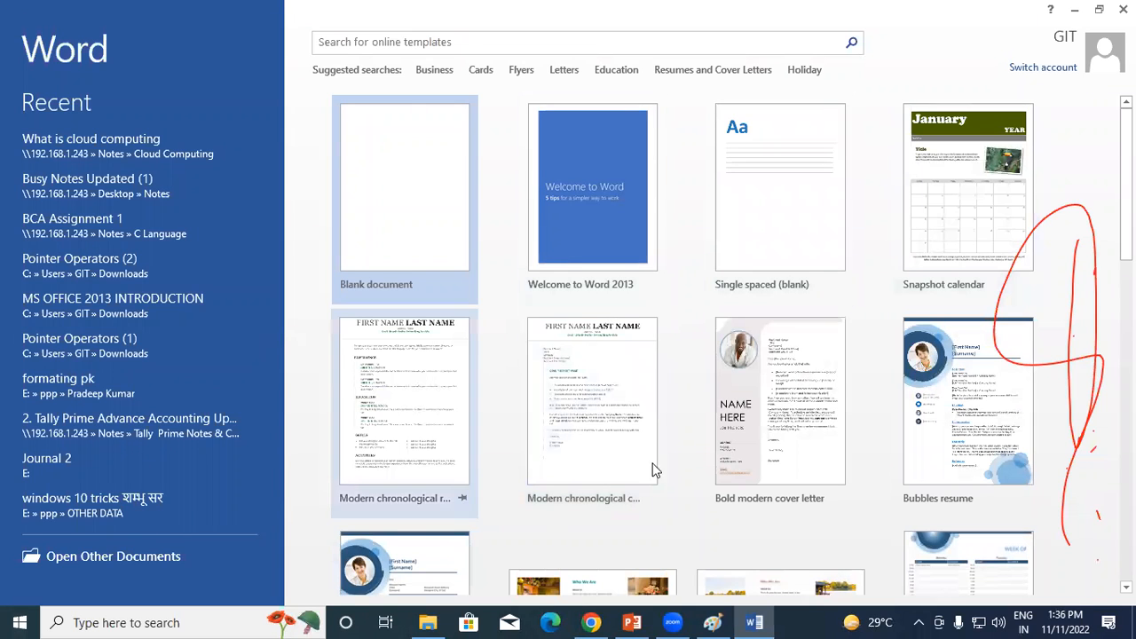
Create a blank document from the start screen templates and set its zoom to 100%.
scroll(684, 401, "down", 3)
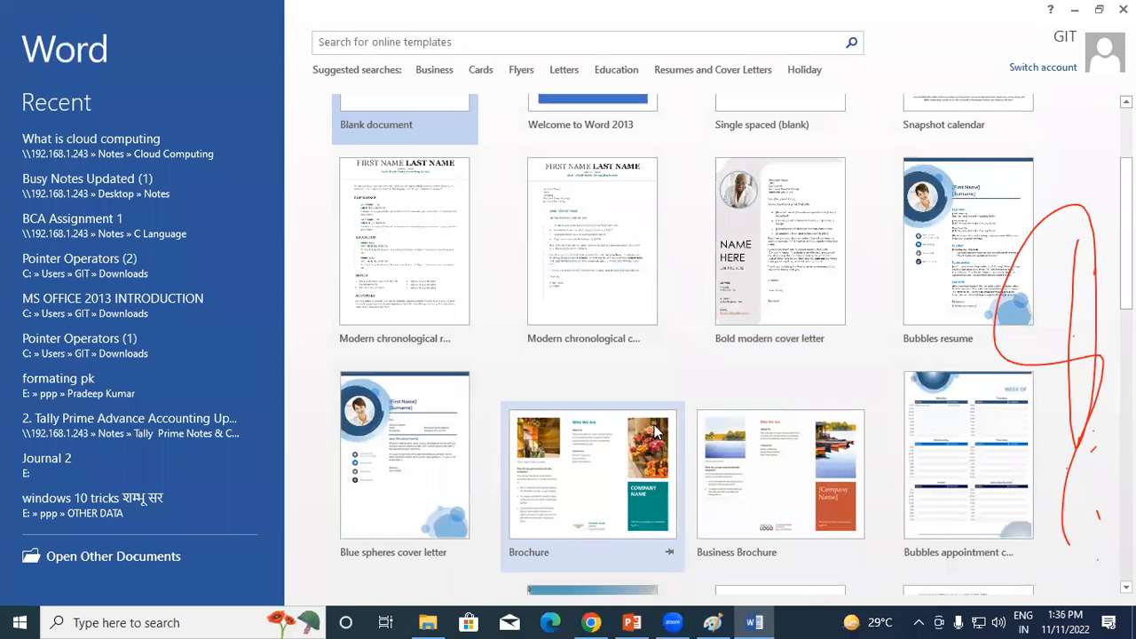
scroll(654, 431, "up", 3)
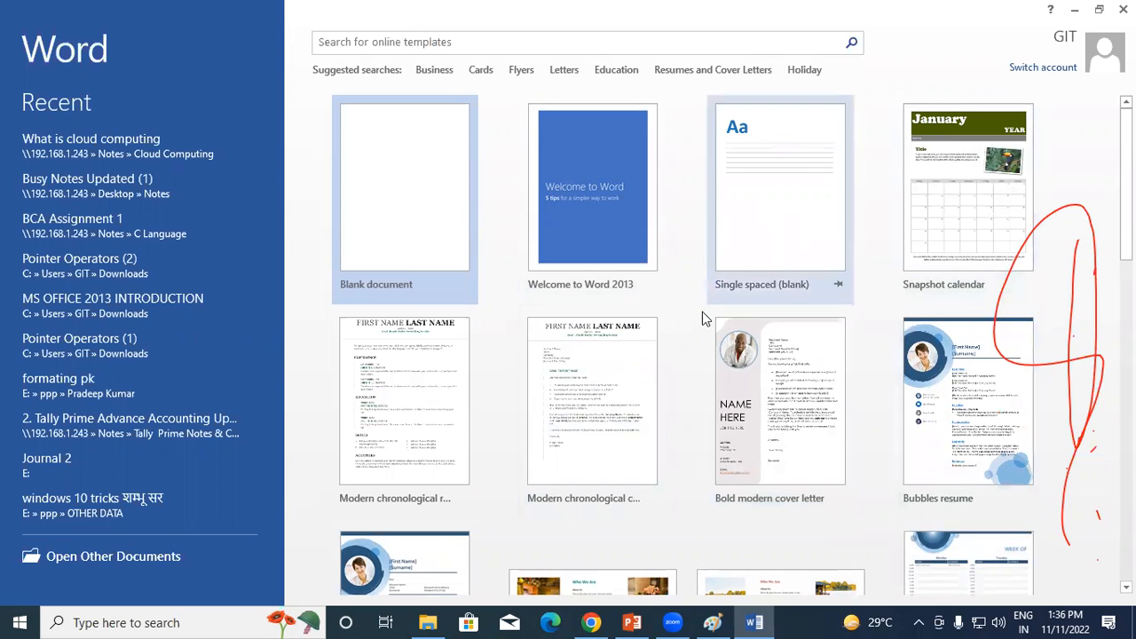
left_click(374, 147)
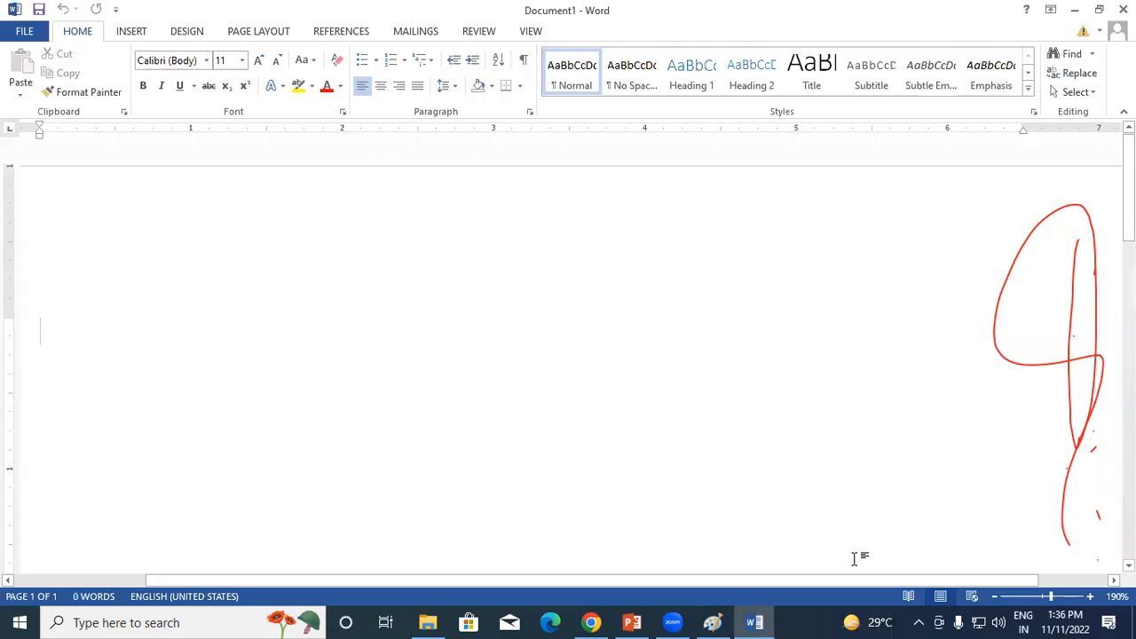
left_click(1042, 596)
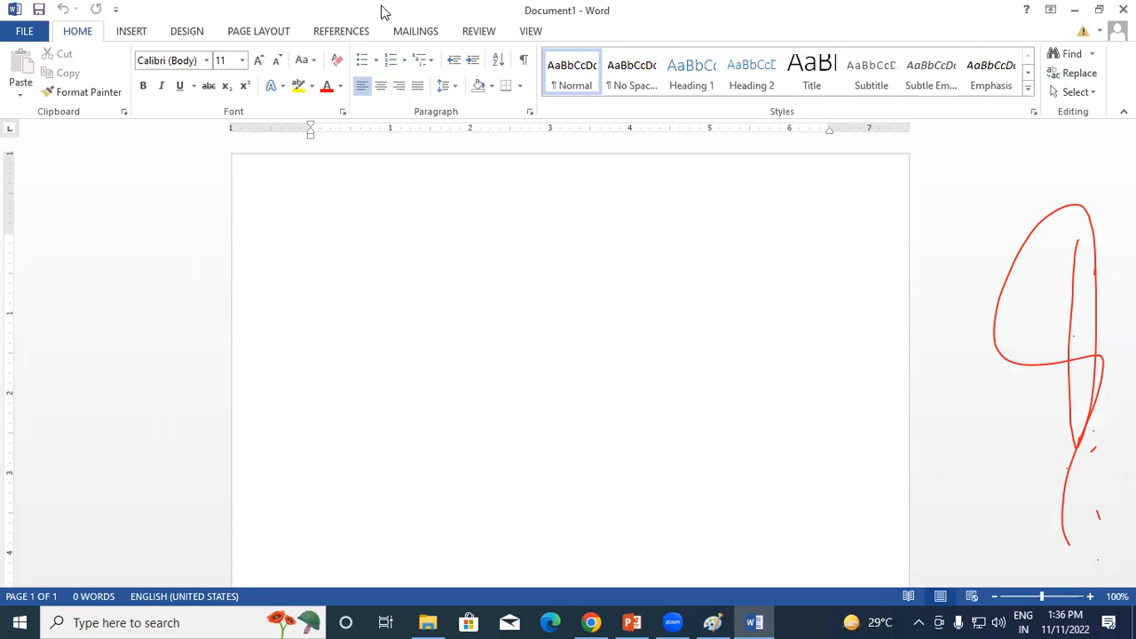
Float the Word window over the Paint sketch and outline its title bar, quick access toolbar and ribbon tabs with rectangles.
left_click_drag(381, 10, 541, 270)
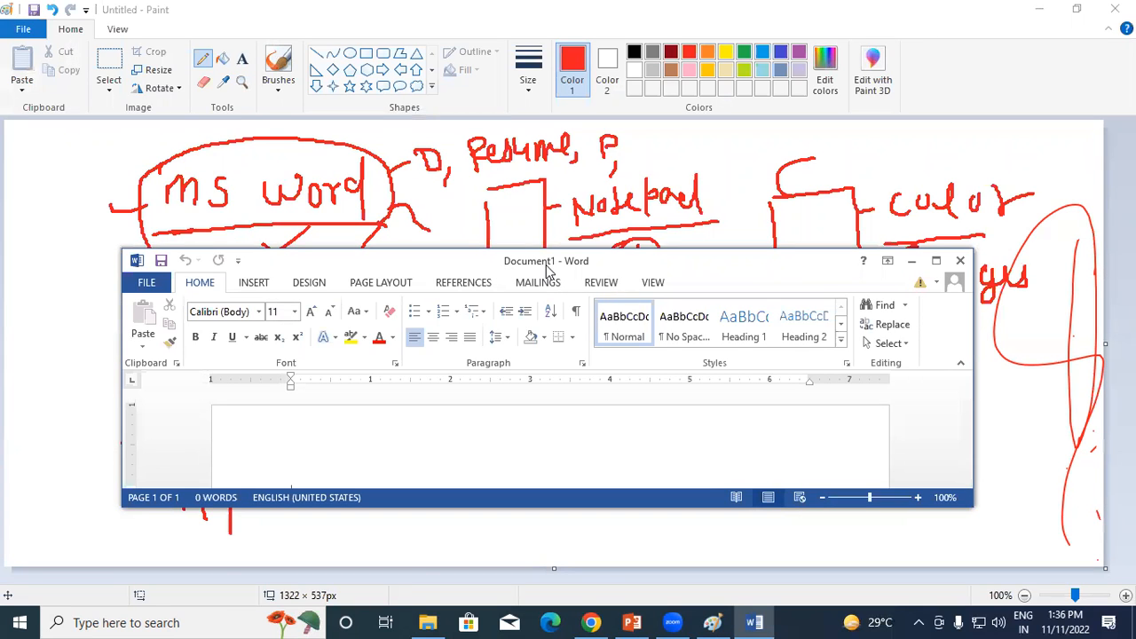
left_click_drag(471, 251, 440, 133)
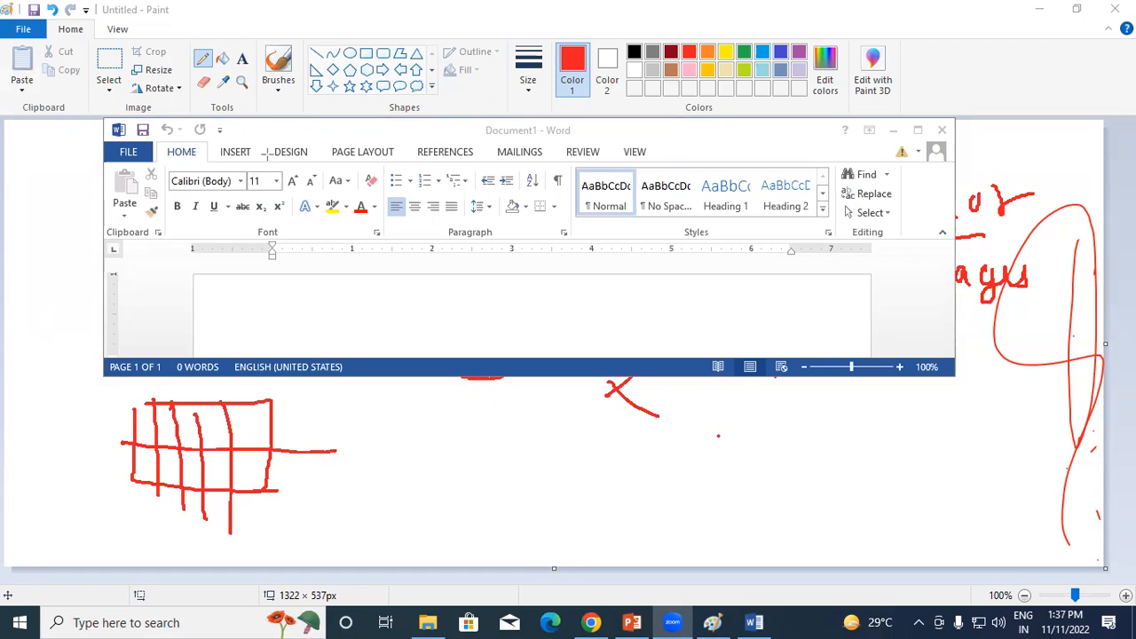
left_click_drag(228, 119, 958, 138)
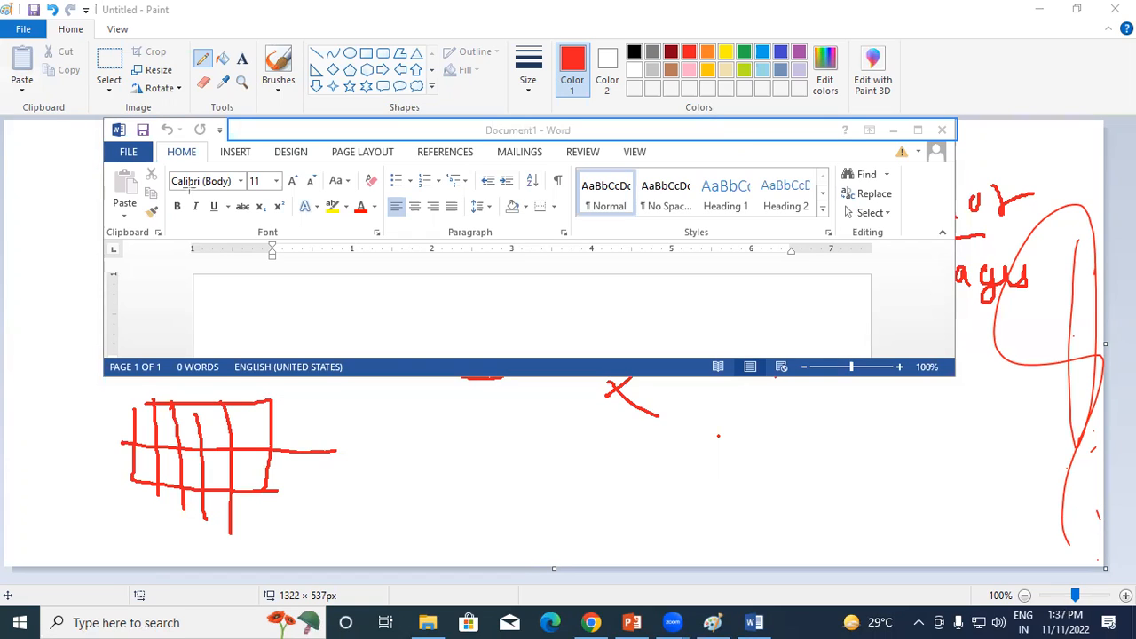
left_click_drag(127, 118, 226, 140)
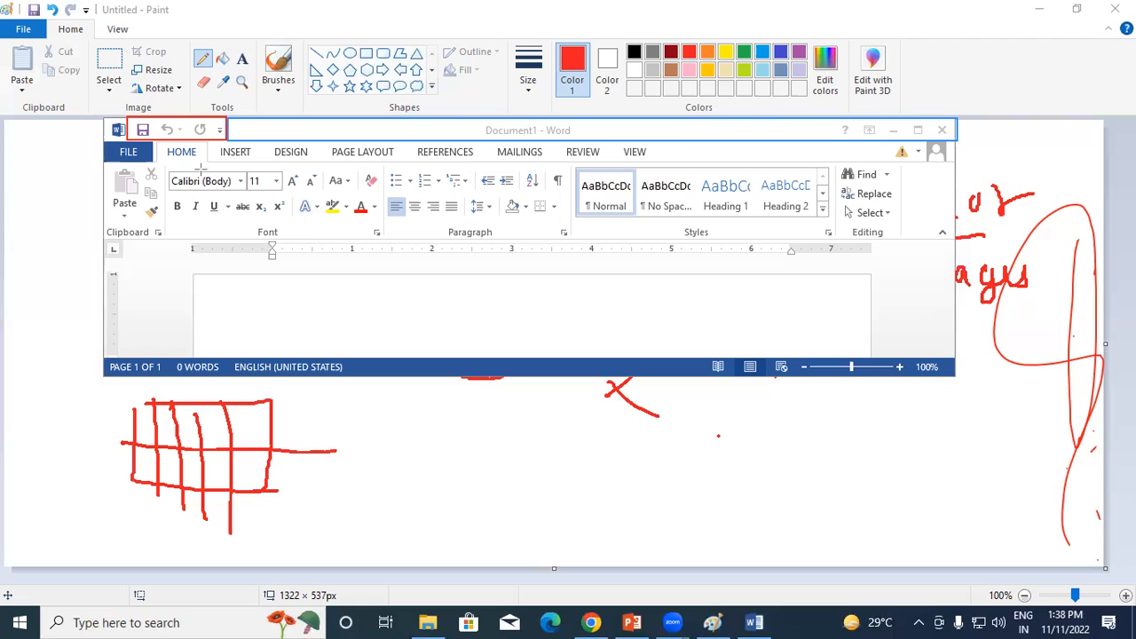
mouse_move(155, 141)
left_mouse_down()
mouse_move(266, 163)
mouse_move(679, 161)
left_mouse_up()
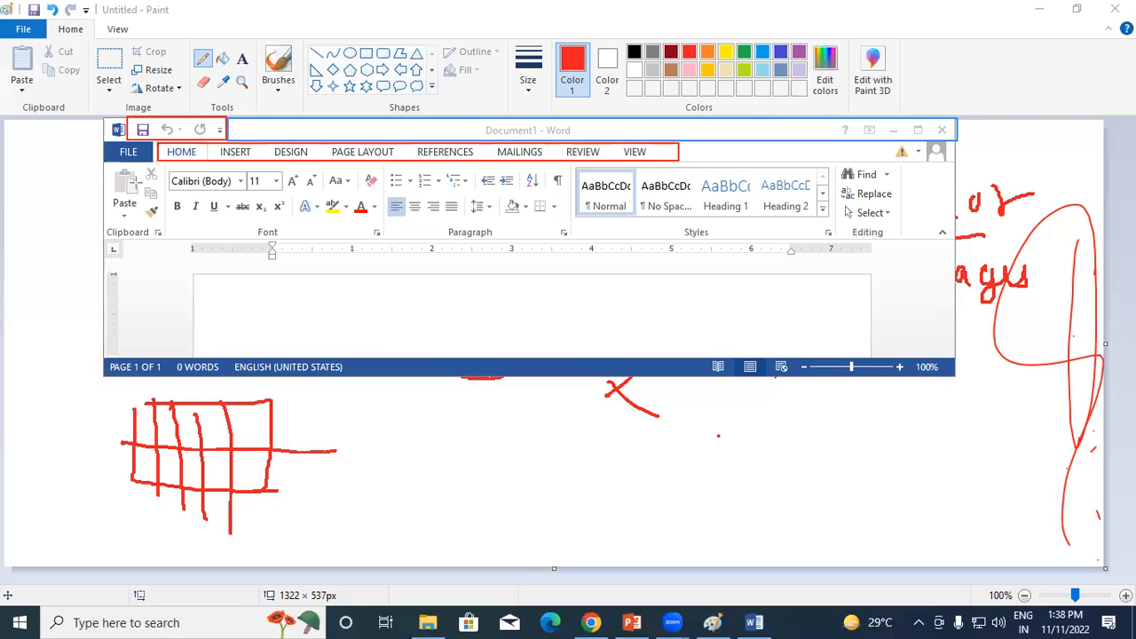
Outline the Clipboard, Font, Paragraph, Styles and Editing group names and the Clipboard commands with red rectangles.
mouse_move(101, 223)
left_mouse_down()
mouse_move(132, 243)
mouse_move(183, 242)
left_mouse_up()
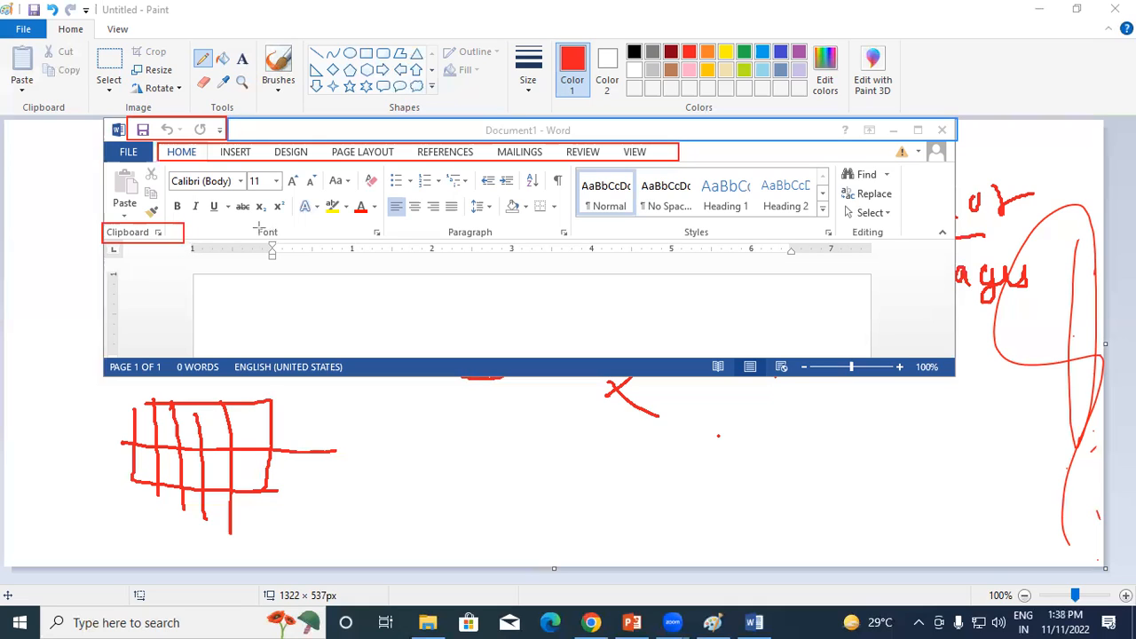
left_click_drag(246, 222, 287, 239)
left_click_drag(436, 224, 526, 244)
left_click_drag(662, 221, 737, 241)
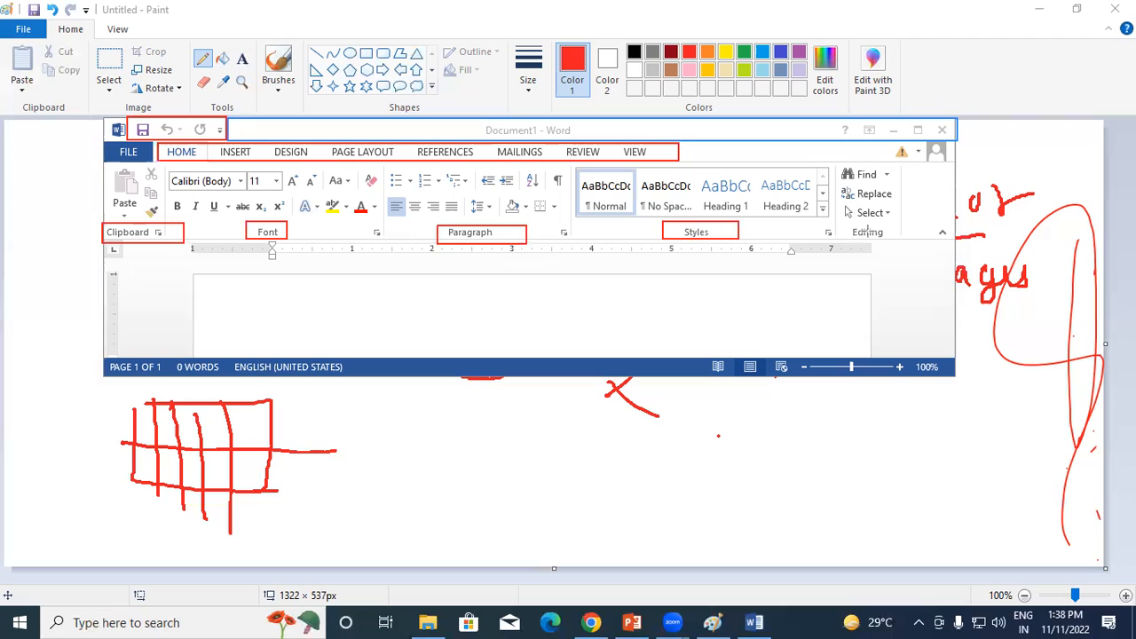
left_click_drag(843, 224, 893, 240)
left_click_drag(105, 166, 163, 218)
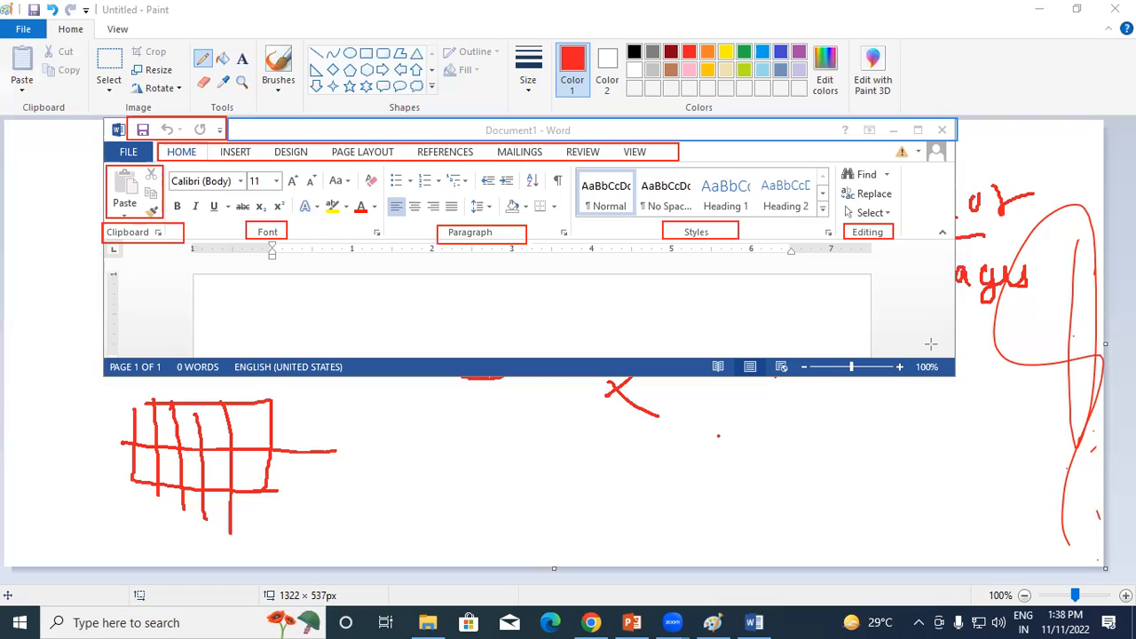
Clear all screen annotations and maximize the Word window.
key("ctrl+z")
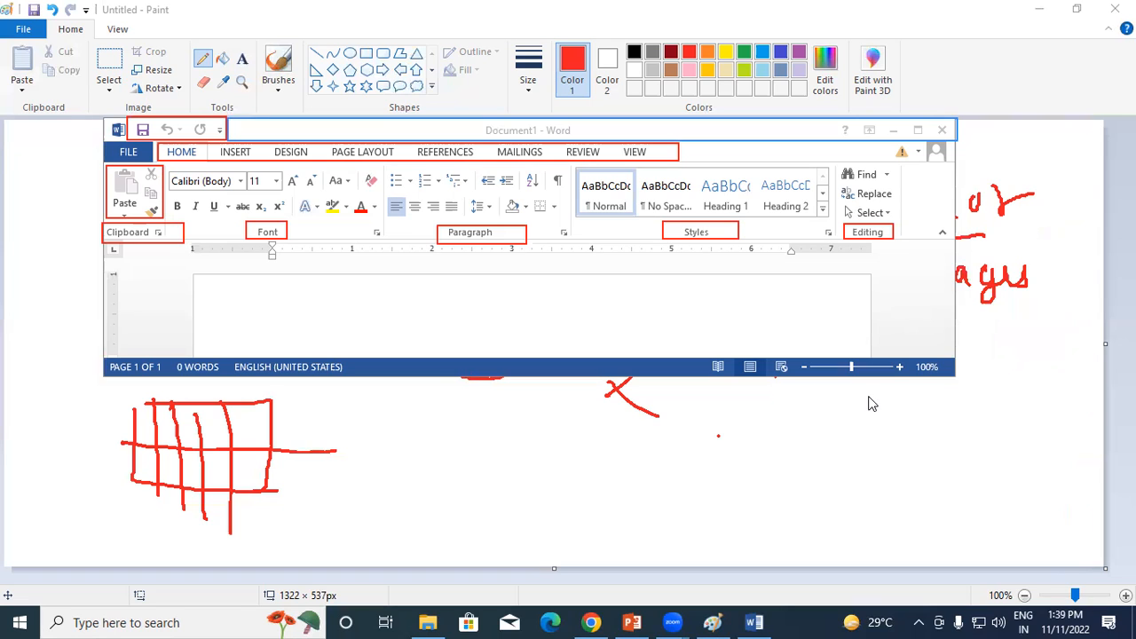
key("ctrl+z")
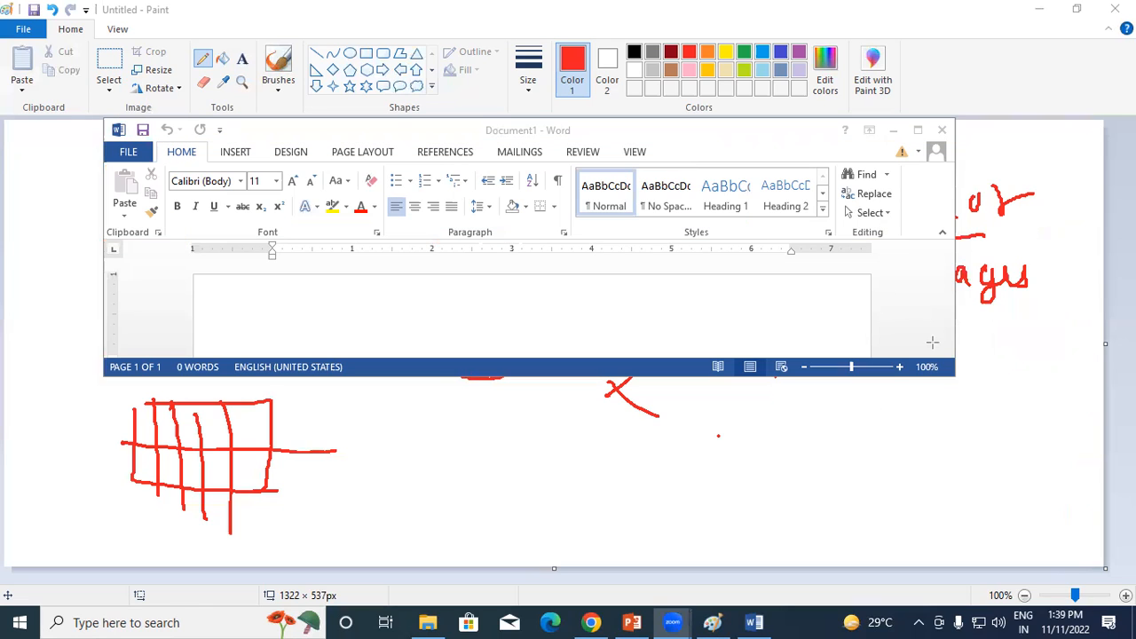
left_click(914, 133)
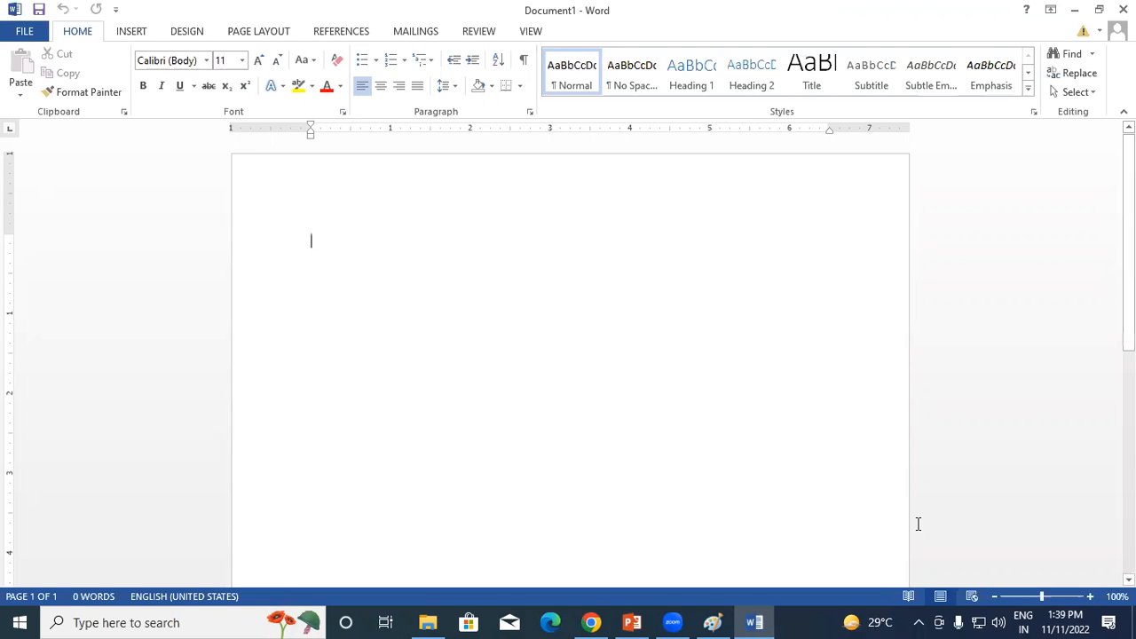
Write "Top >Title Bar" on the first line and start the second line with "Left>Quick".
type("Top")
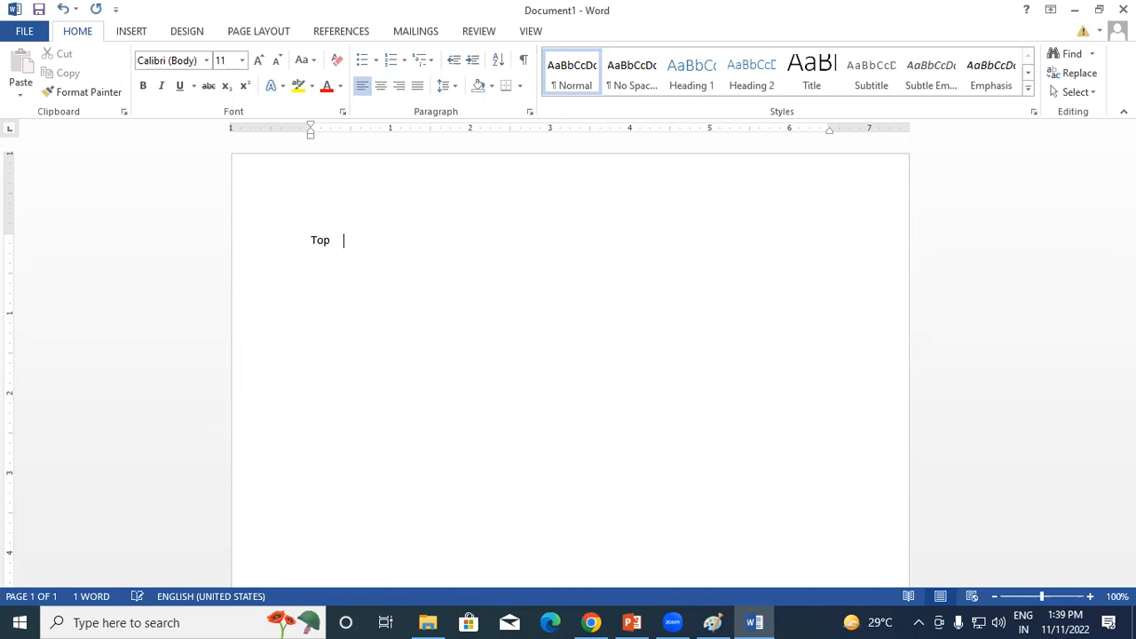
type("it")
key("BackSpace")
key("BackSpace")
type("f")
type("ick")
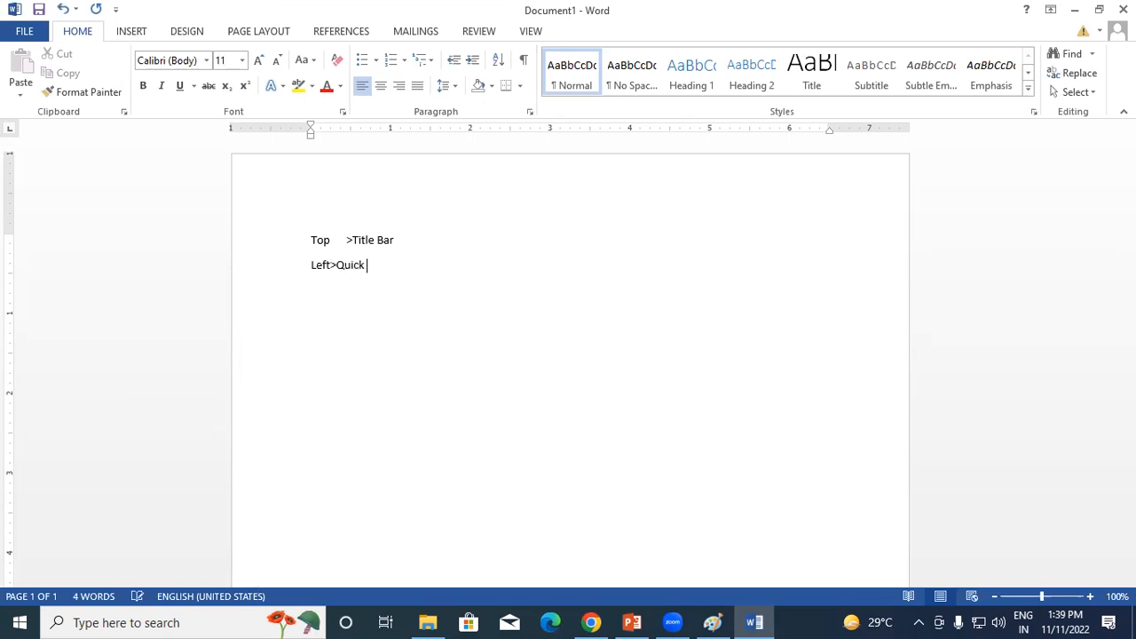
Complete the second line as "Left>Quick Access Tool Bar" and add a third line reading "Home,Insert >Menu Bar".
type(" a")
key("BackSpace")
type("Access")
key("BackSpace")
key("BackSpace")
type("ome,")
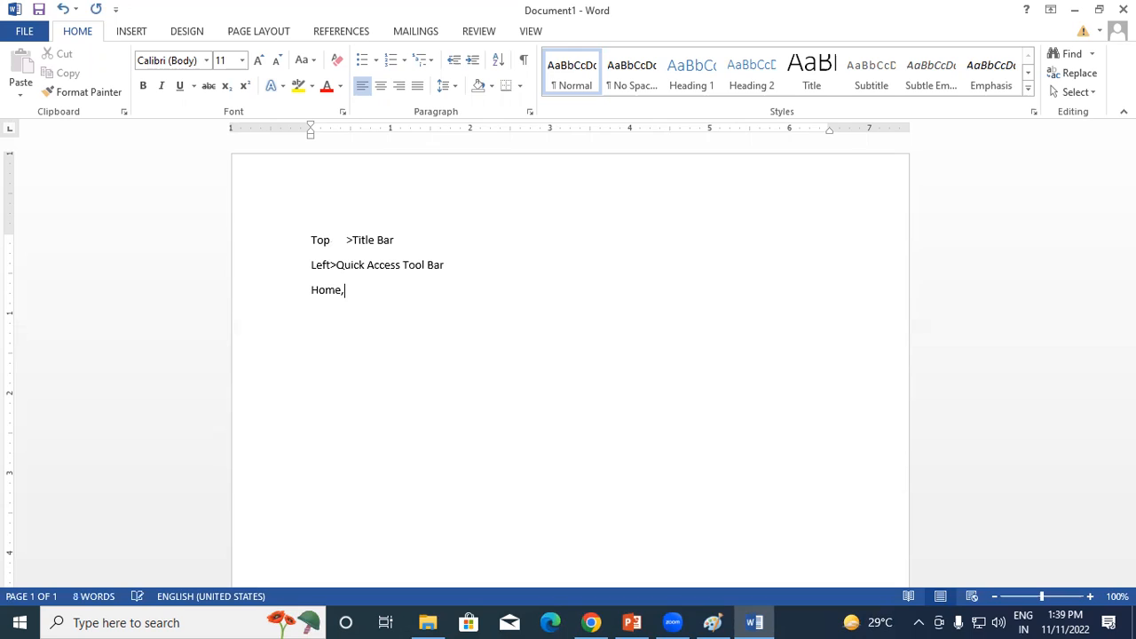
type("Insert >Menu Bar")
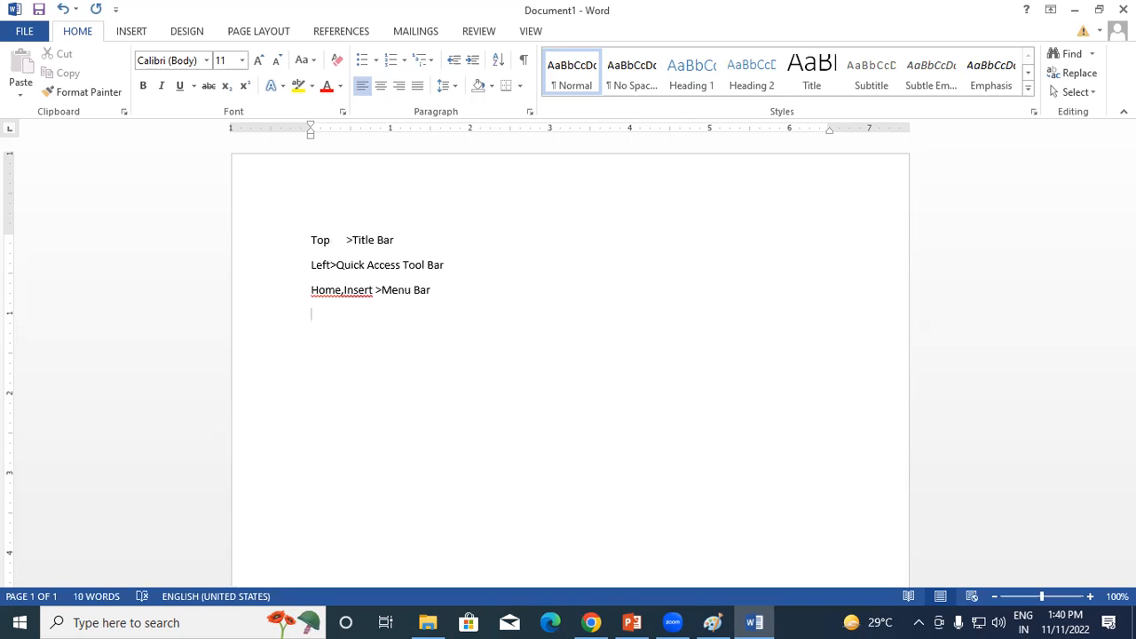
Enlarge the font of all three lines to 18 pt.
left_click_drag(306, 241, 449, 304)
key("ctrl+shift+period")
key("ctrl+shift+period")
key("ctrl+shift+period")
key("ctrl+shift+period")
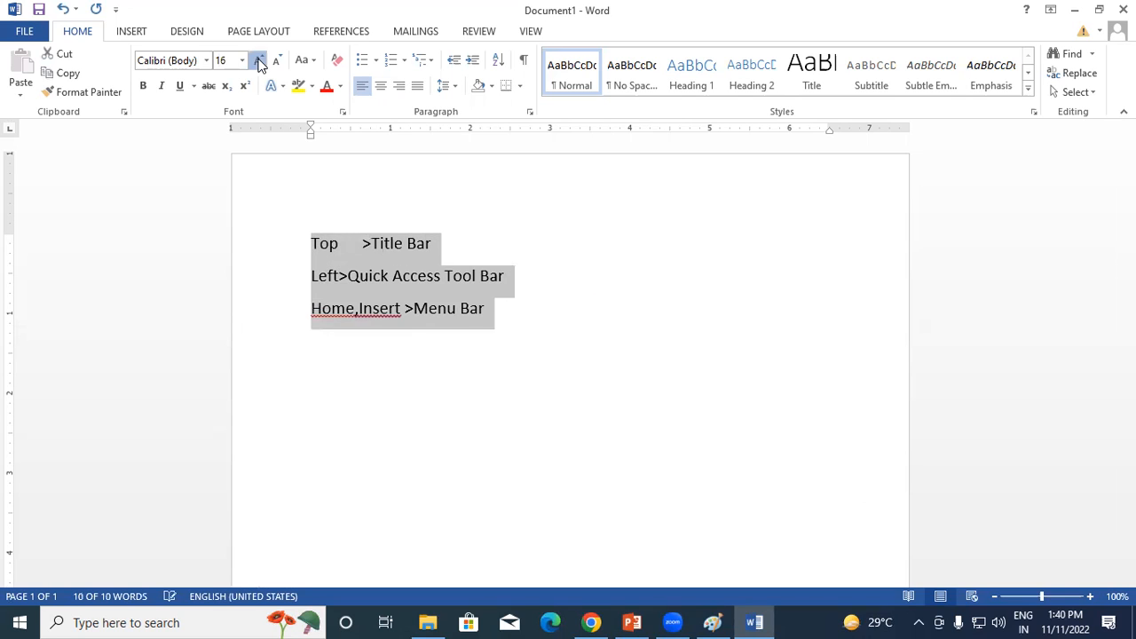
Apply the suggested spacing correction to turn "Home,Insert" into "Home, Insert".
left_click(366, 320)
right_click(366, 321)
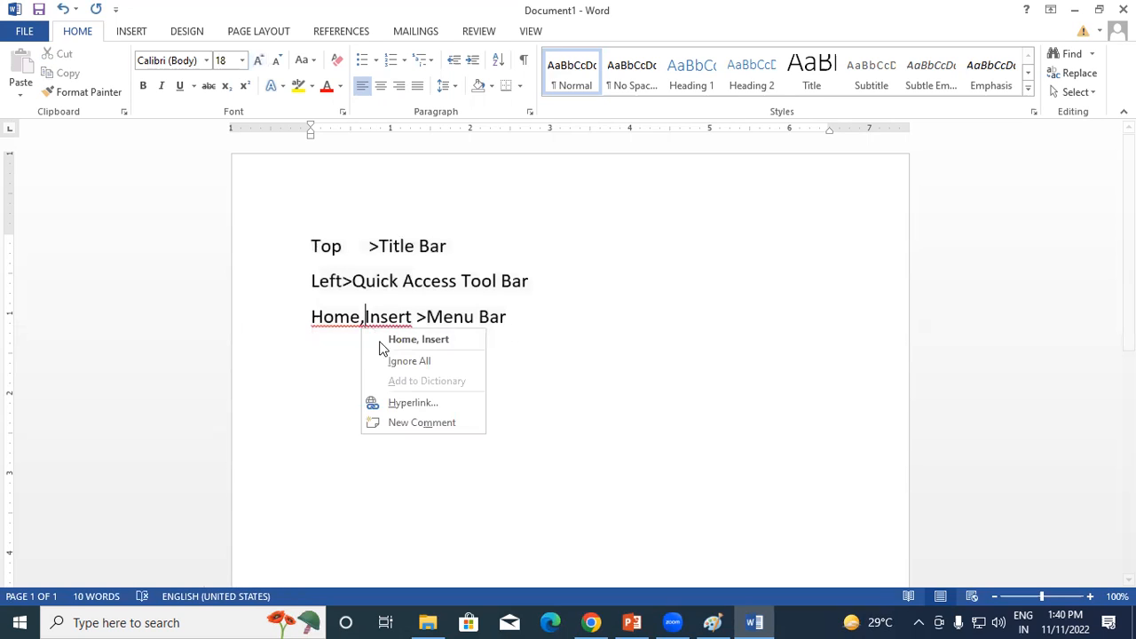
left_click(409, 341)
Add a fourth line reading "Ruler Bar>" and correct the misspelled "Rular" to "Ruler".
left_click(535, 314)
key("Return")
type("R")
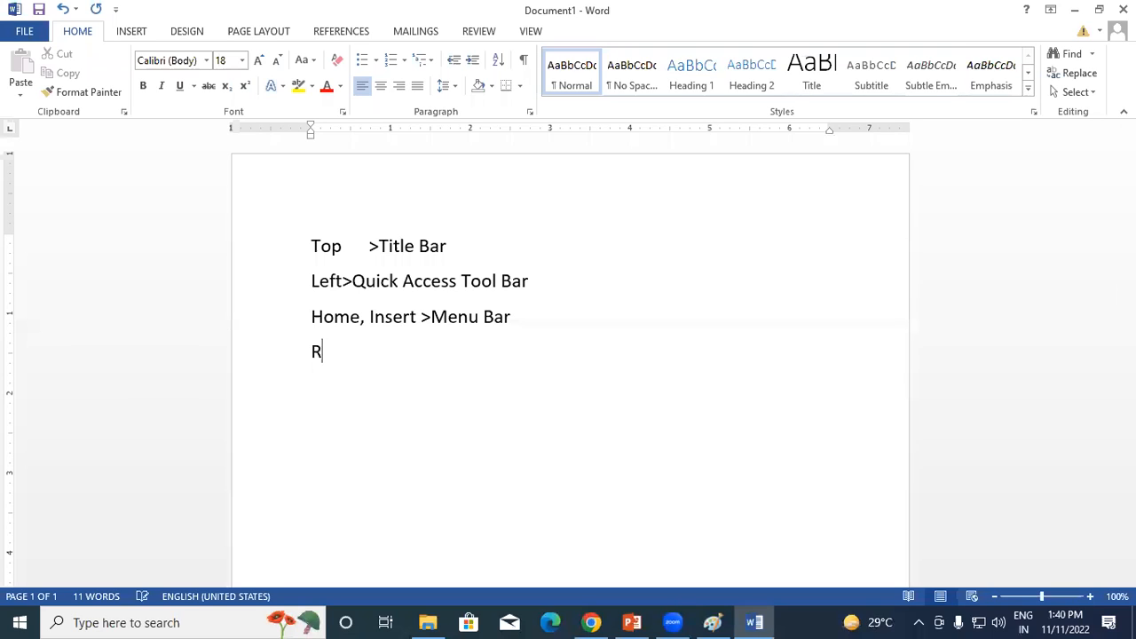
type("ular Bar")
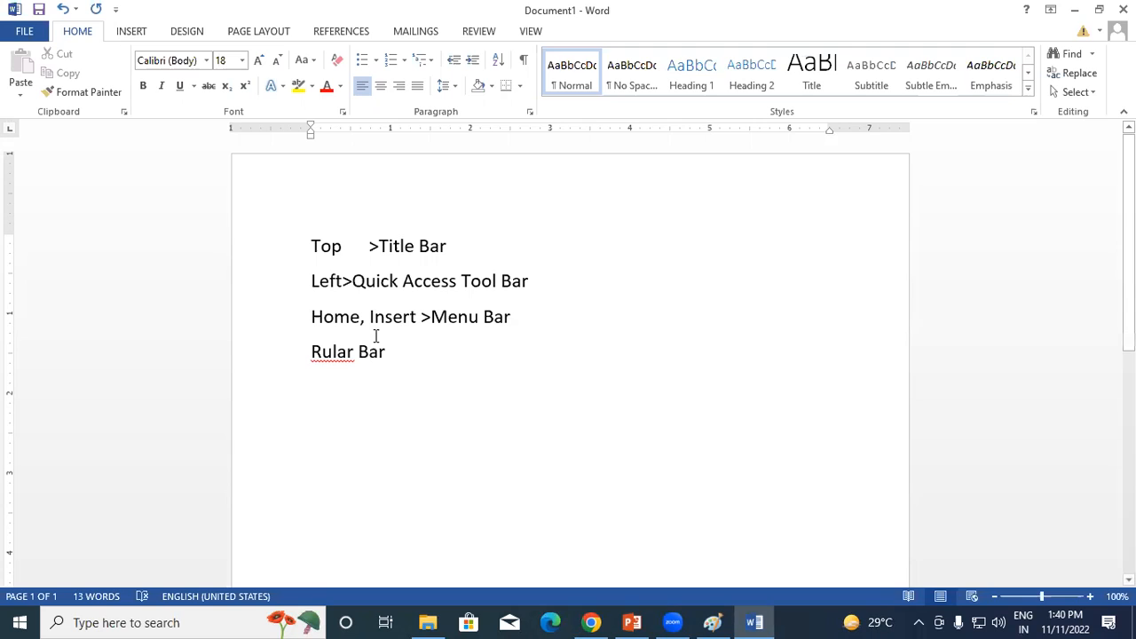
right_click(337, 351)
left_click(393, 374)
left_click(398, 358)
type(">")
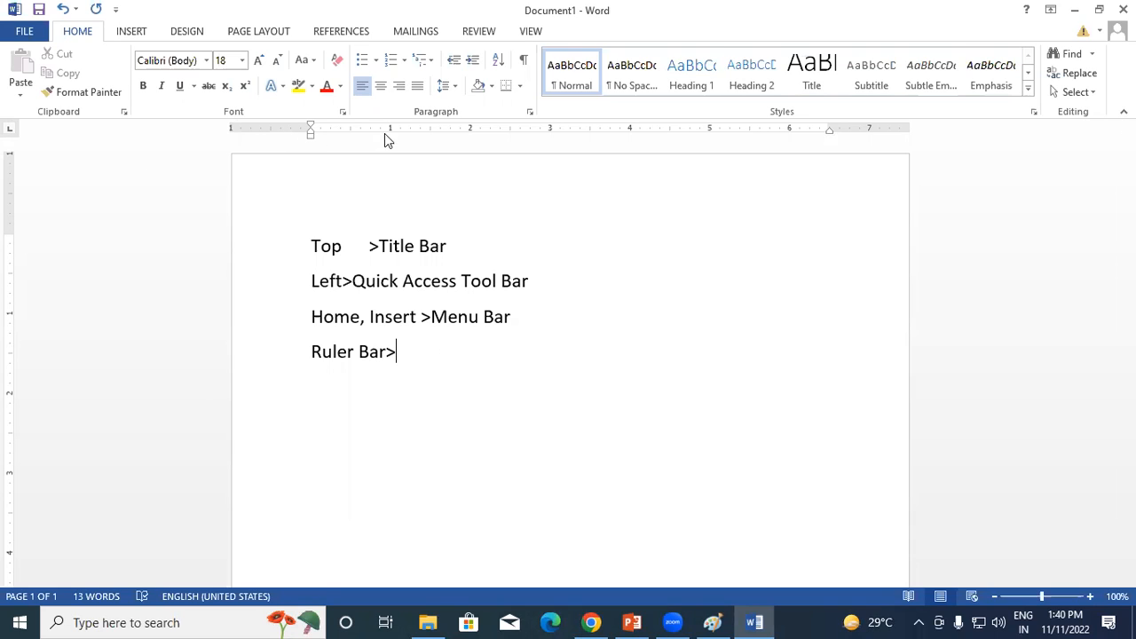
left_click_drag(309, 241, 535, 284)
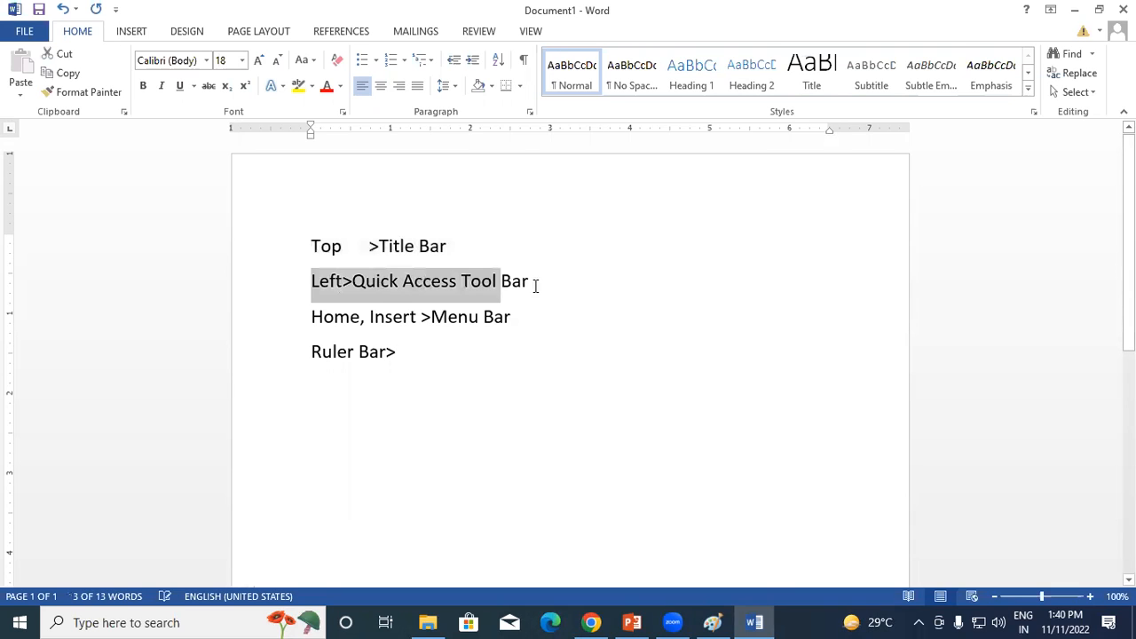
left_click_drag(343, 321, 530, 322)
left_click_drag(309, 354, 411, 360)
left_click(411, 360)
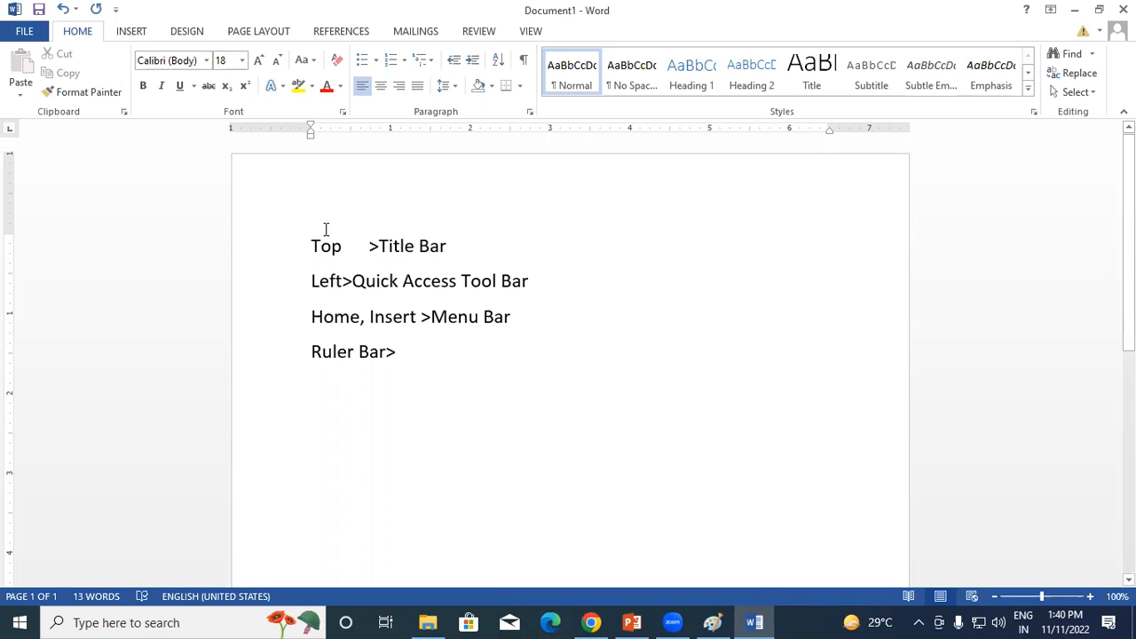
Set the left indent of all four lines to 2 inches and their right indent to the 5-inch ruler mark.
left_click_drag(312, 246, 418, 373)
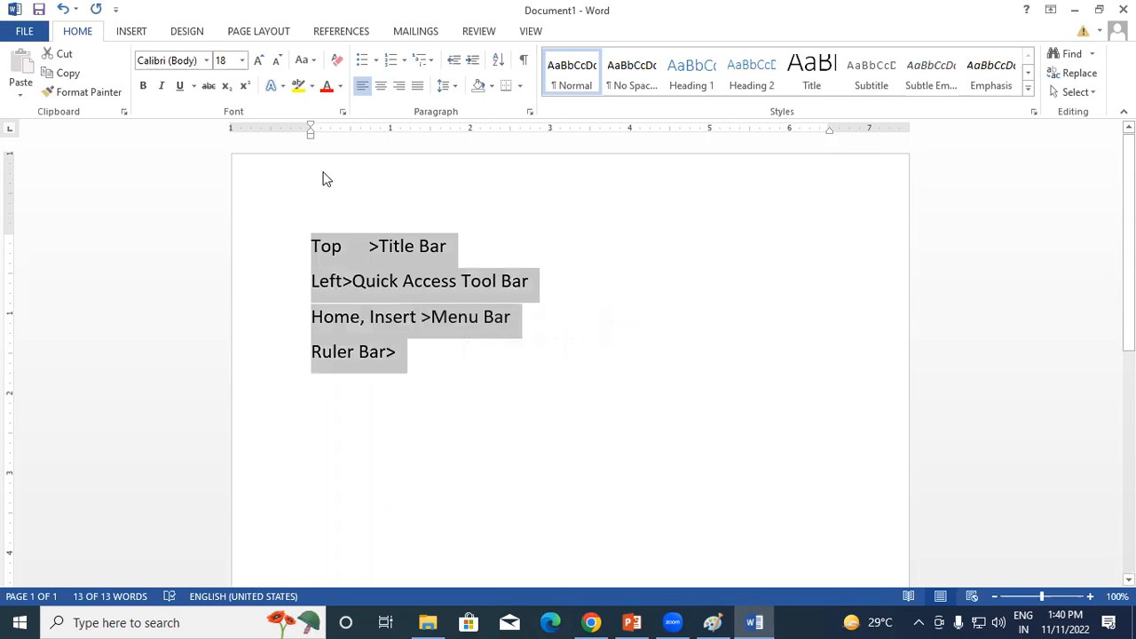
mouse_move(310, 134)
left_mouse_down()
mouse_move(360, 157)
mouse_move(589, 180)
mouse_move(470, 188)
left_mouse_up()
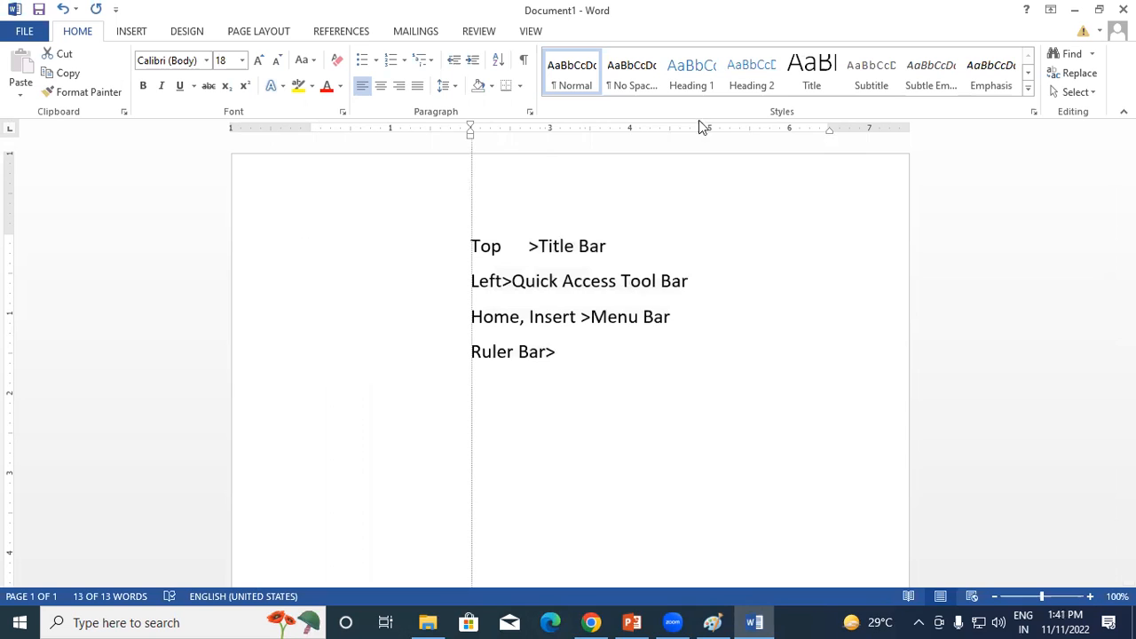
left_click_drag(829, 133, 708, 135)
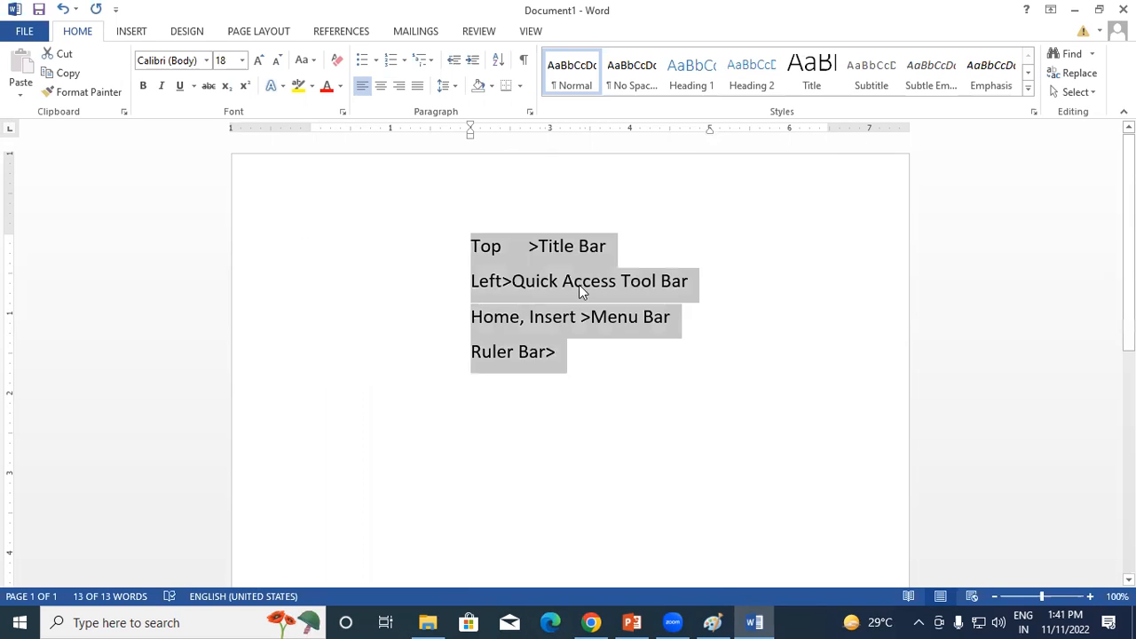
left_click(566, 352)
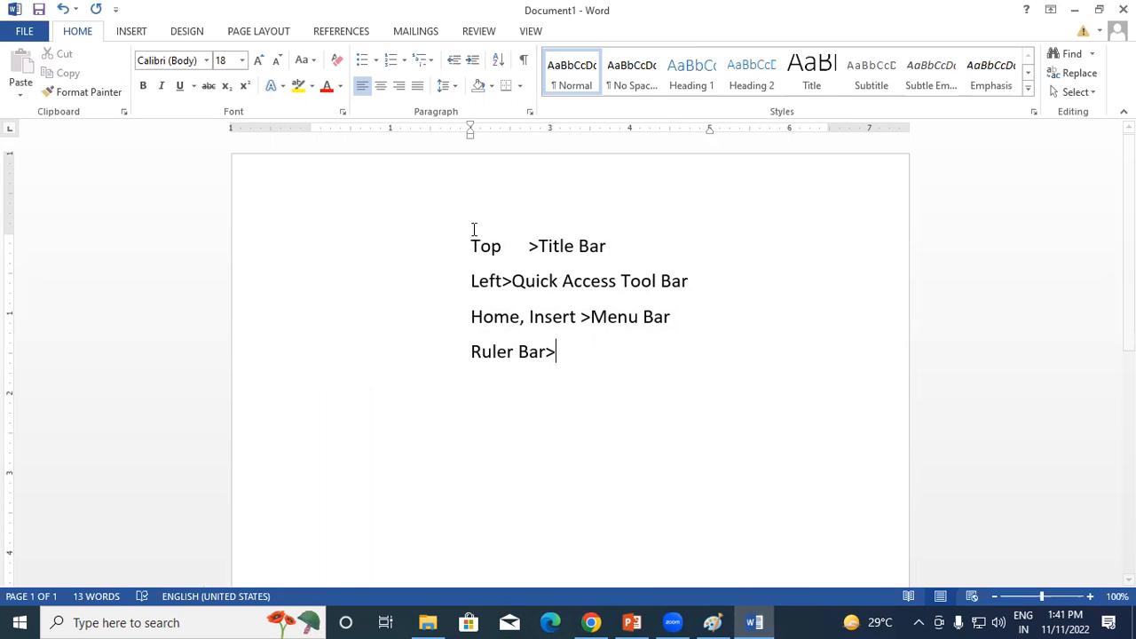
Return the left indent of all four lines to the zero mark on the ruler.
left_click_drag(471, 241, 567, 368)
left_click_drag(469, 135, 310, 149)
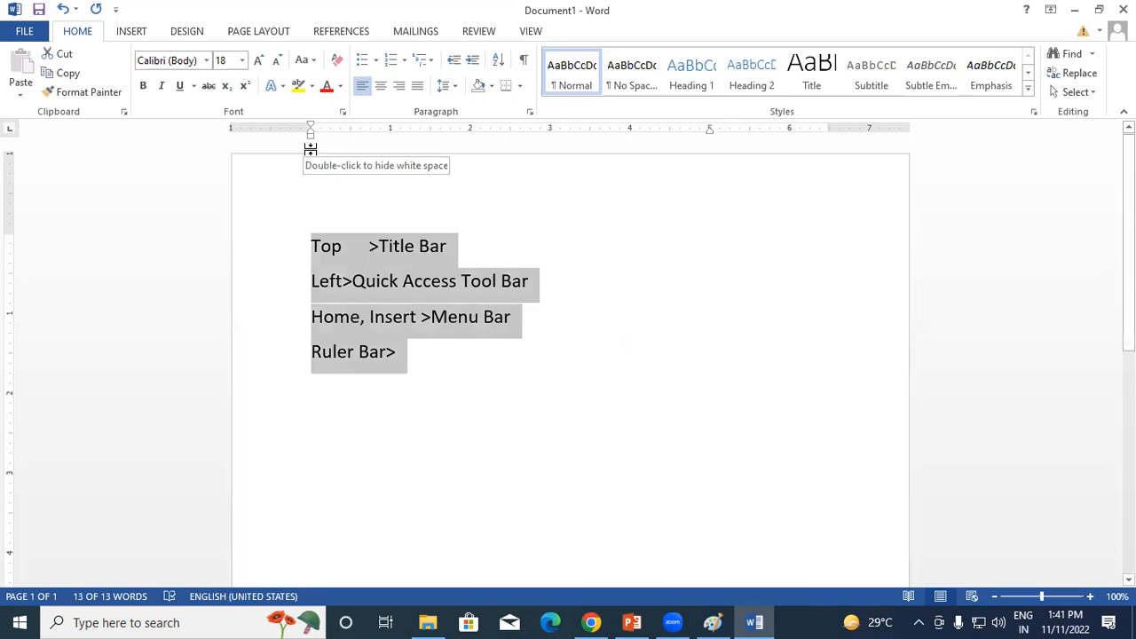
left_click(315, 282)
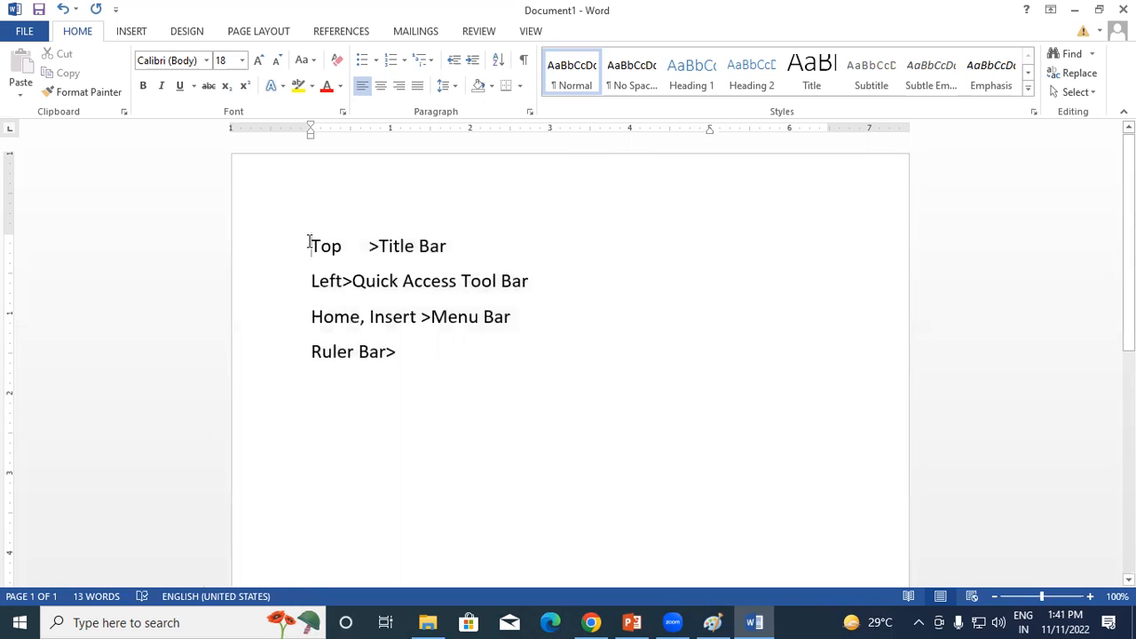
left_click(313, 248)
mouse_move(312, 135)
left_mouse_down()
mouse_move(580, 175)
mouse_move(267, 188)
mouse_move(312, 207)
left_mouse_up()
Float the reduced Word window over the Paint sketch and maximize it again.
left_click(1098, 10)
mouse_move(387, 110)
left_mouse_down()
mouse_move(436, 133)
mouse_move(446, 83)
left_mouse_up()
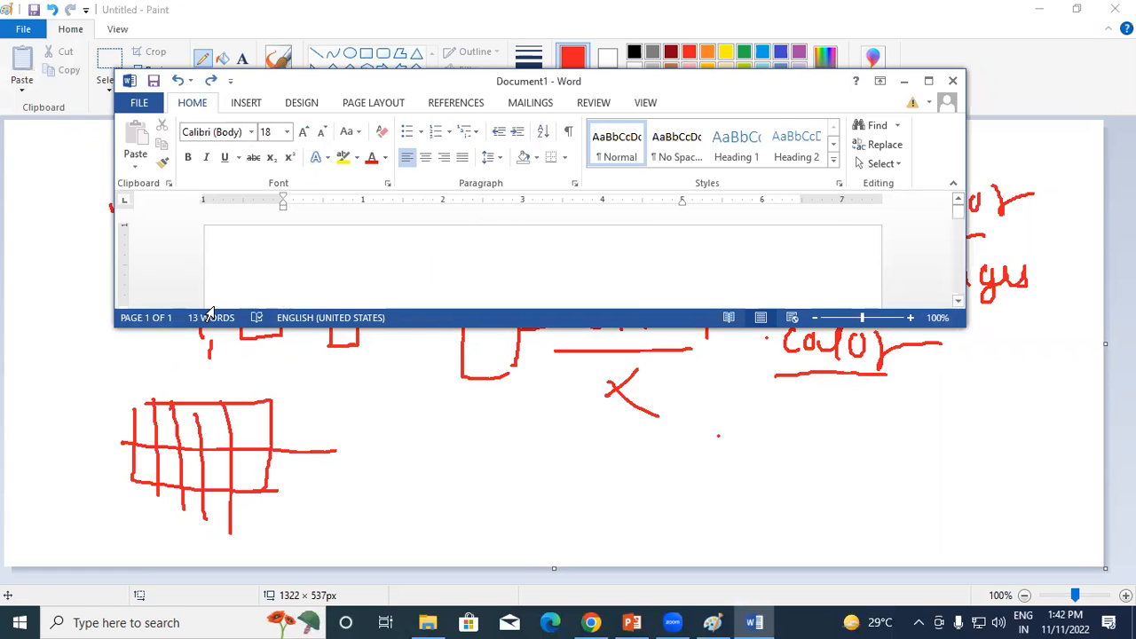
left_click(928, 81)
Add a fifth line reading "Status Bar(Page,Word,Zoom)" below the "Ruler Bar>" line.
left_click(439, 370)
key("Return")
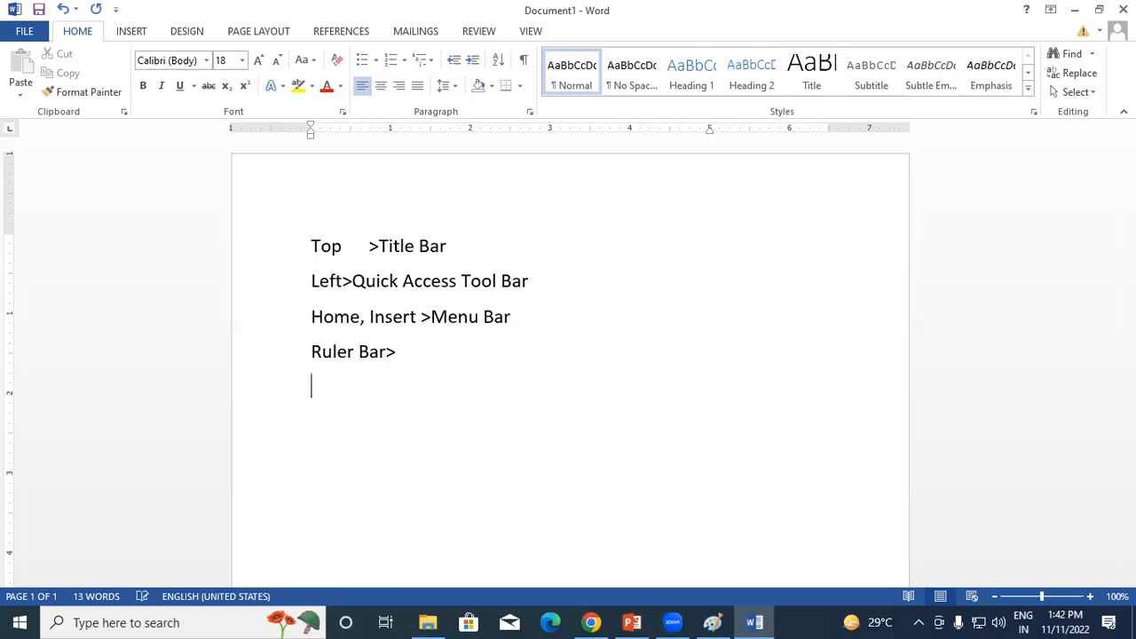
type("Status Ba")
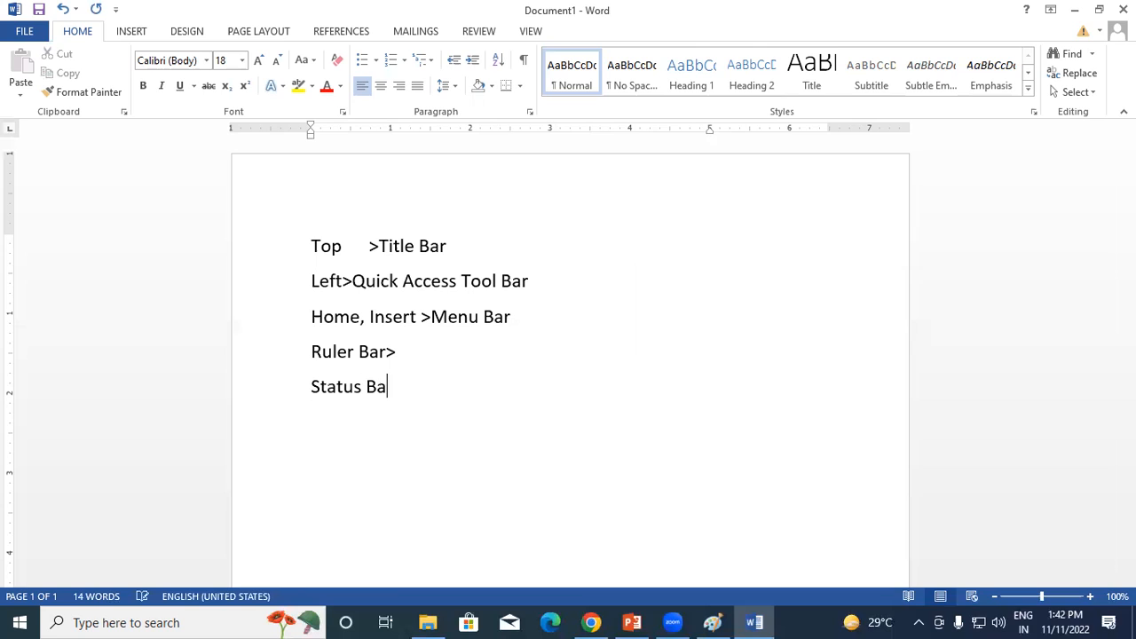
type("r(Page,Wo")
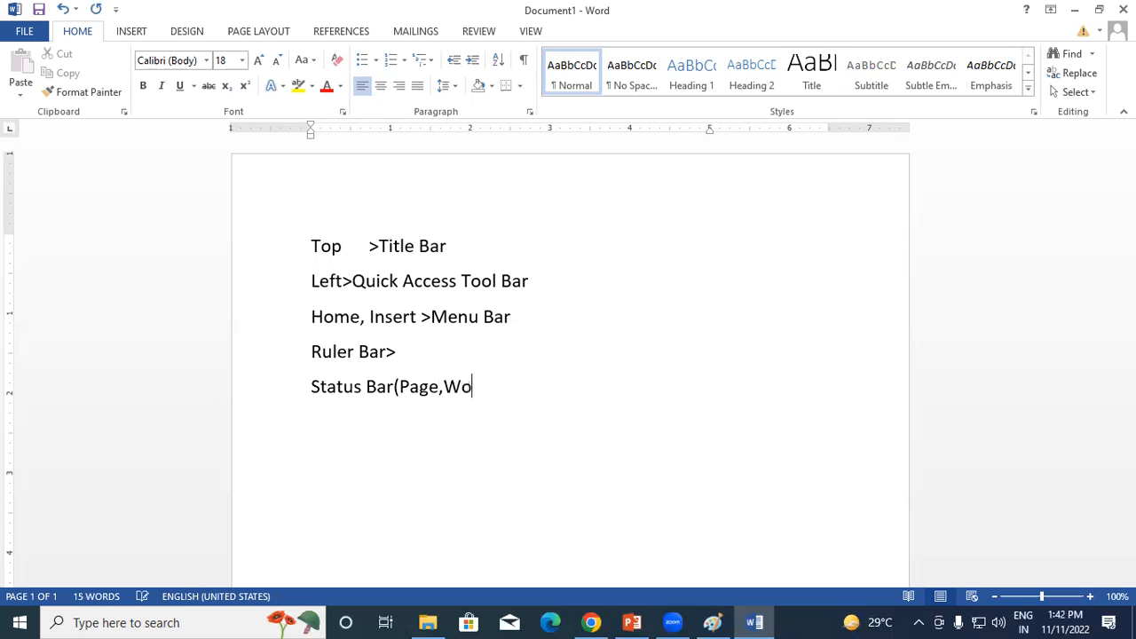
type("rd,Zoom)")
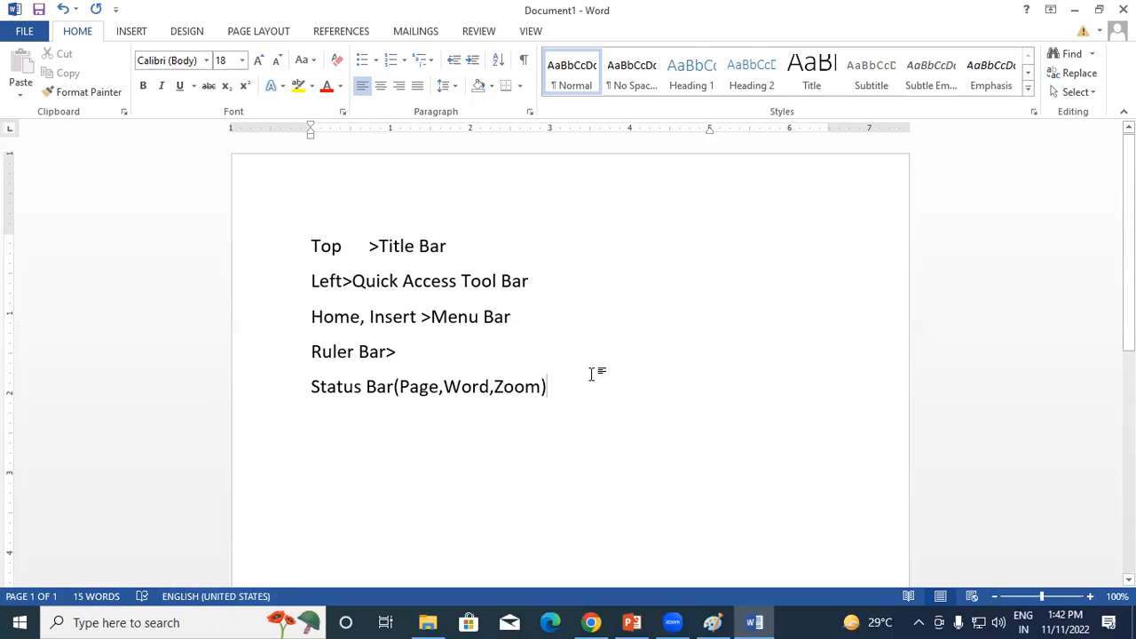
Delete all five lines of text and close the document without saving it.
left_click_drag(547, 387, 293, 240)
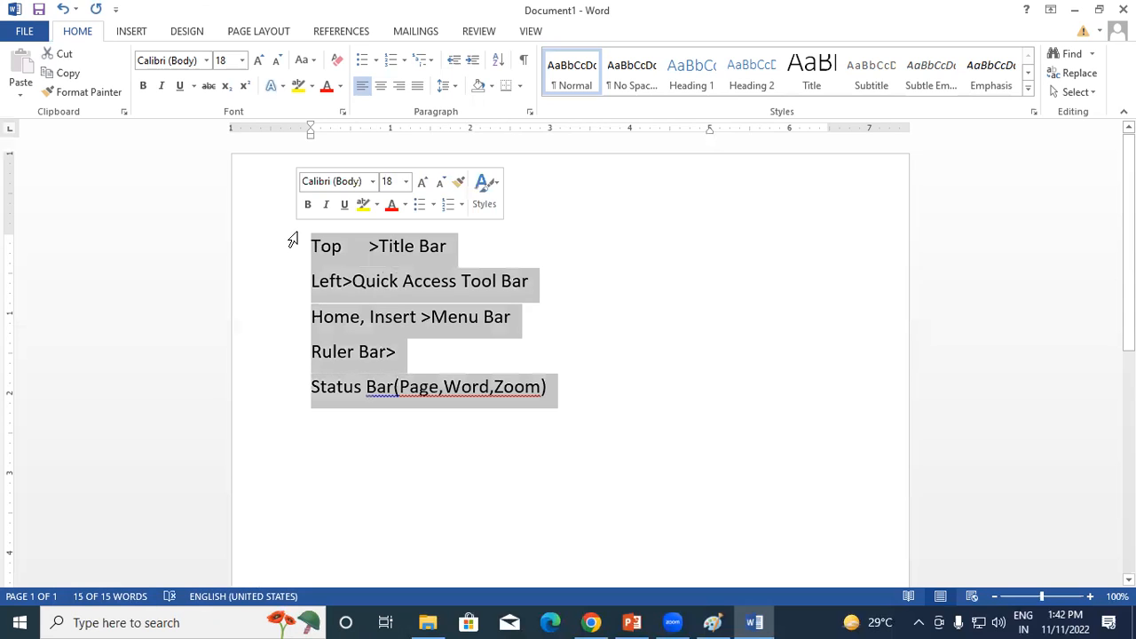
key("Delete")
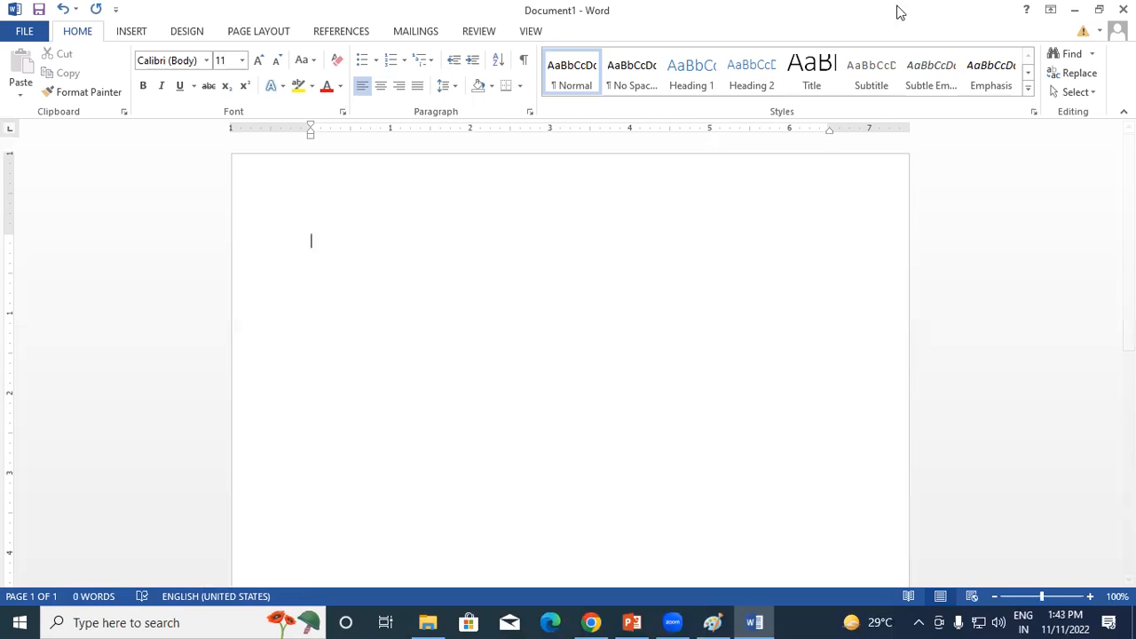
left_click(1122, 8)
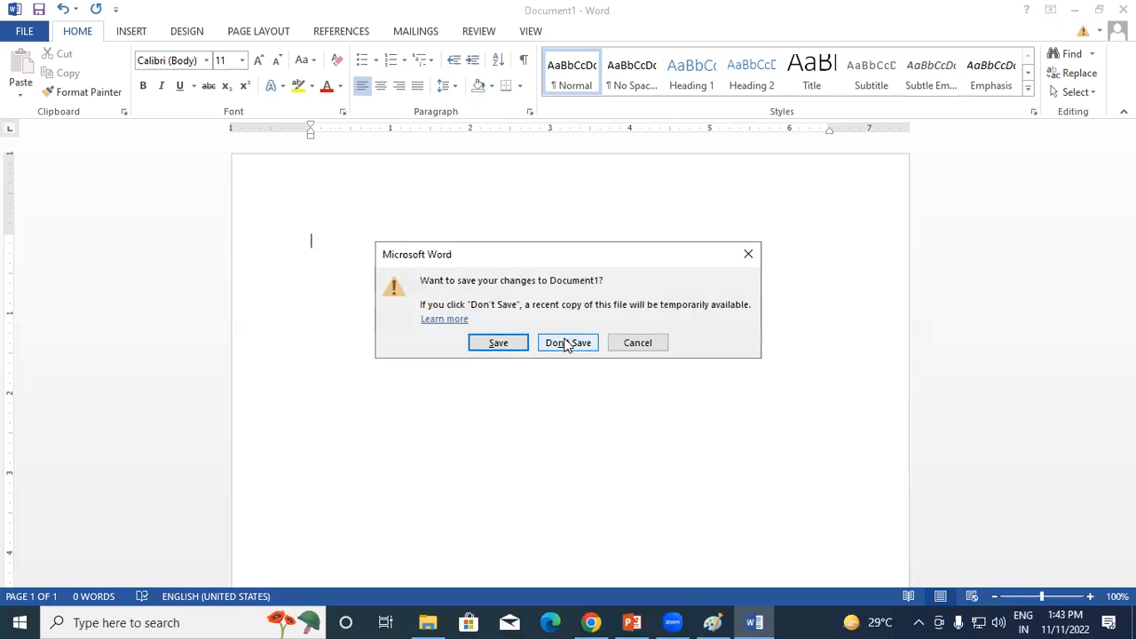
left_click(566, 343)
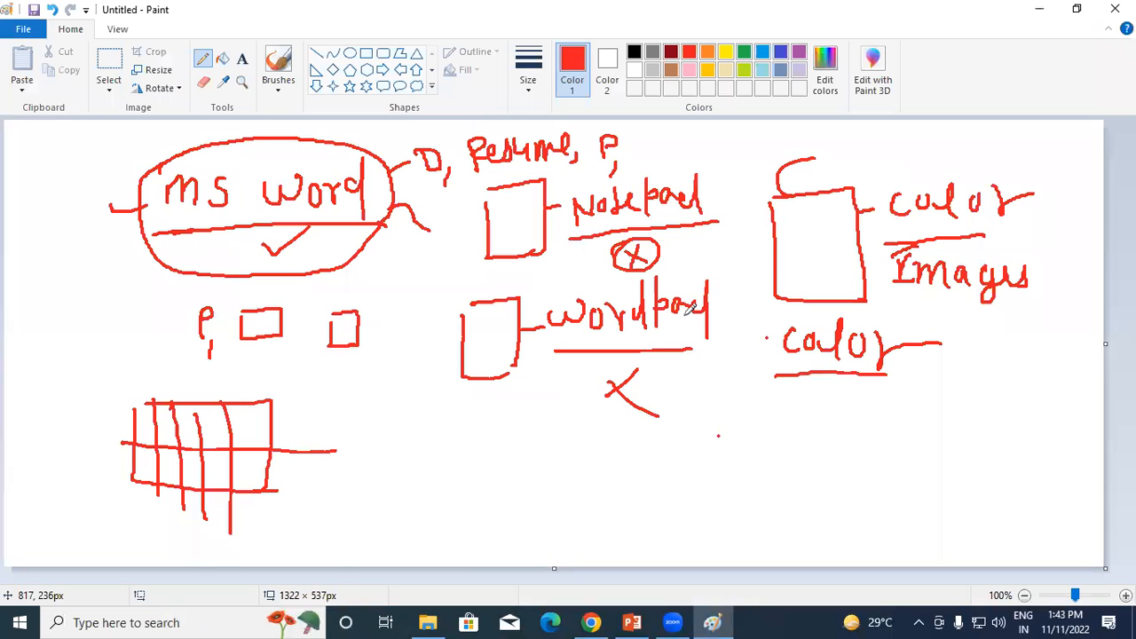
Launch Word again with the Windows Run command winword and create a blank document.
key("super+r")
type("wi")
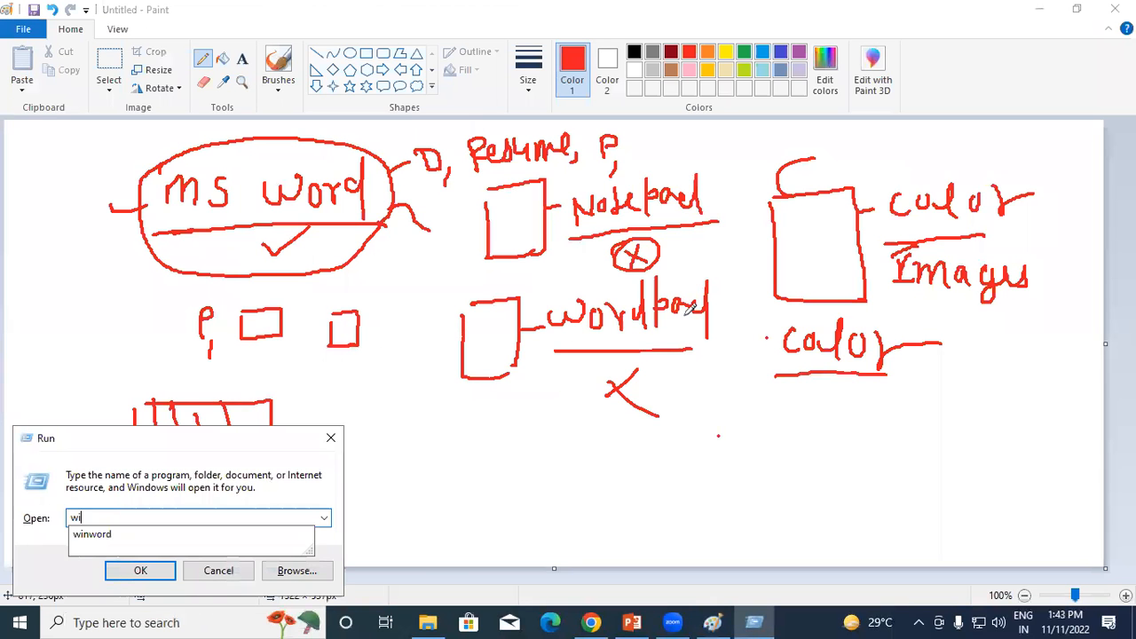
key("Down")
key("Return")
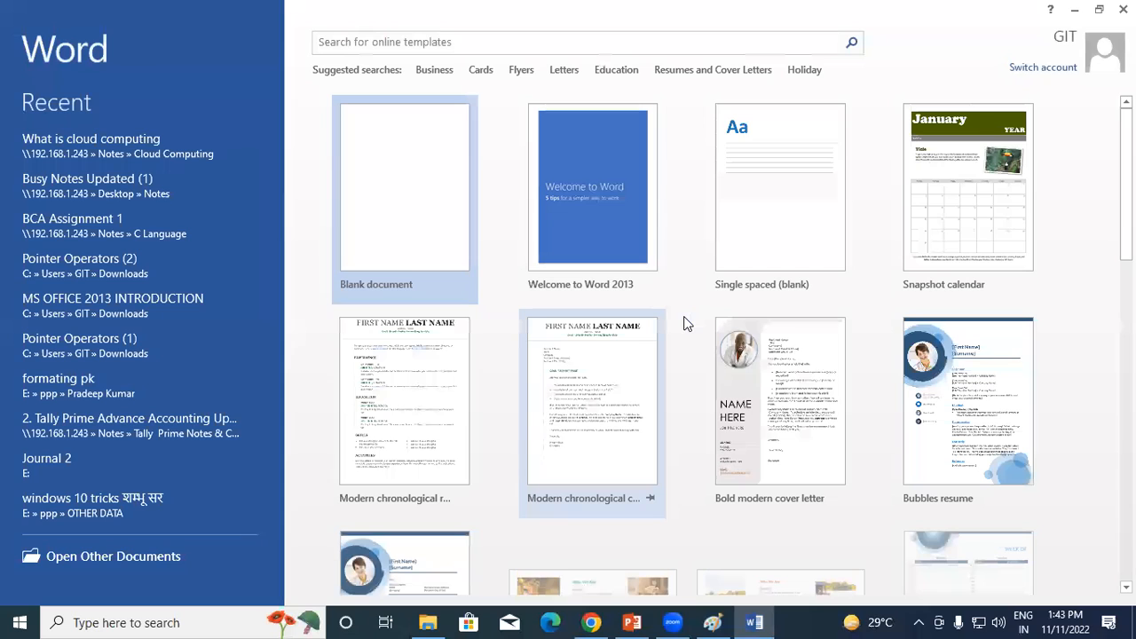
left_click(380, 162)
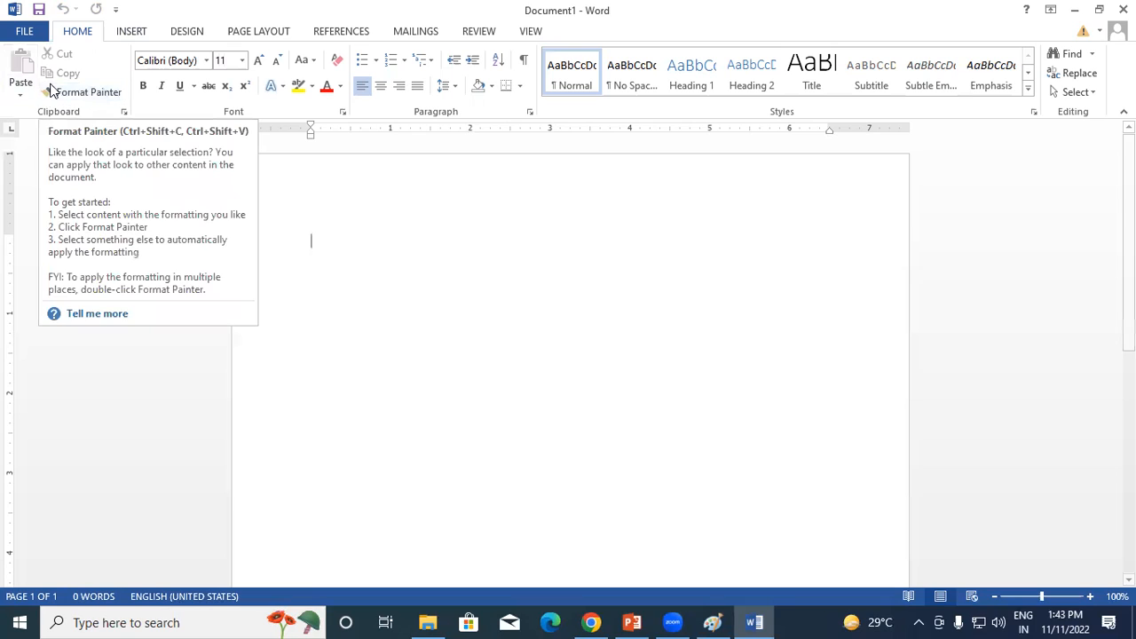
left_click(71, 92)
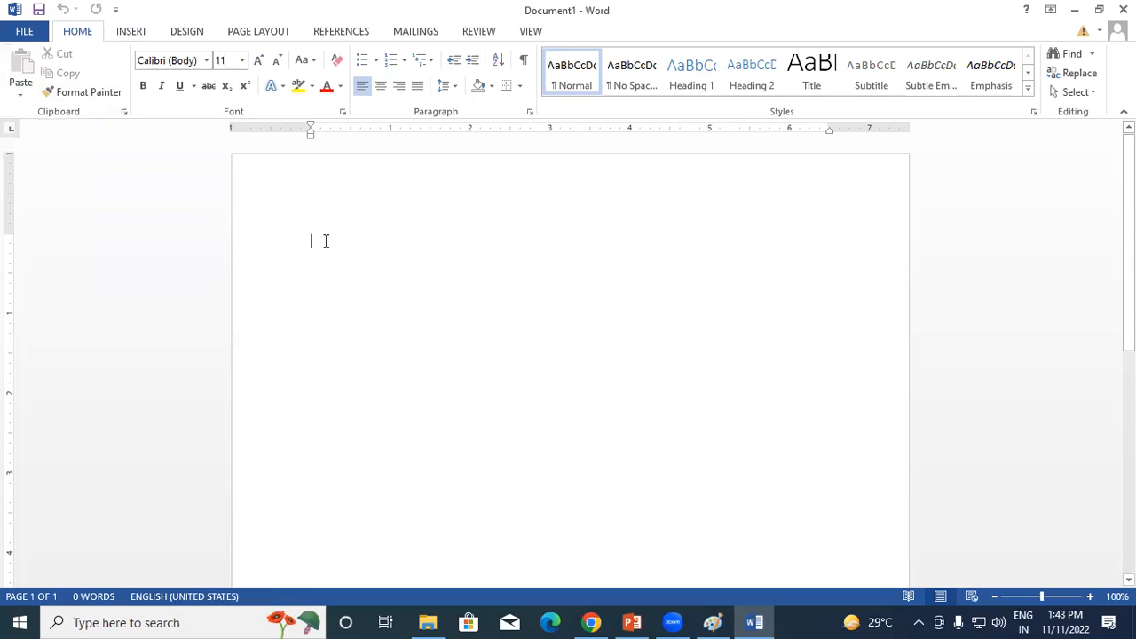
Write the heading "Application Software" at the beginning of the blank document.
type("Application Sosftw")
key("BackSpace")
type("are")
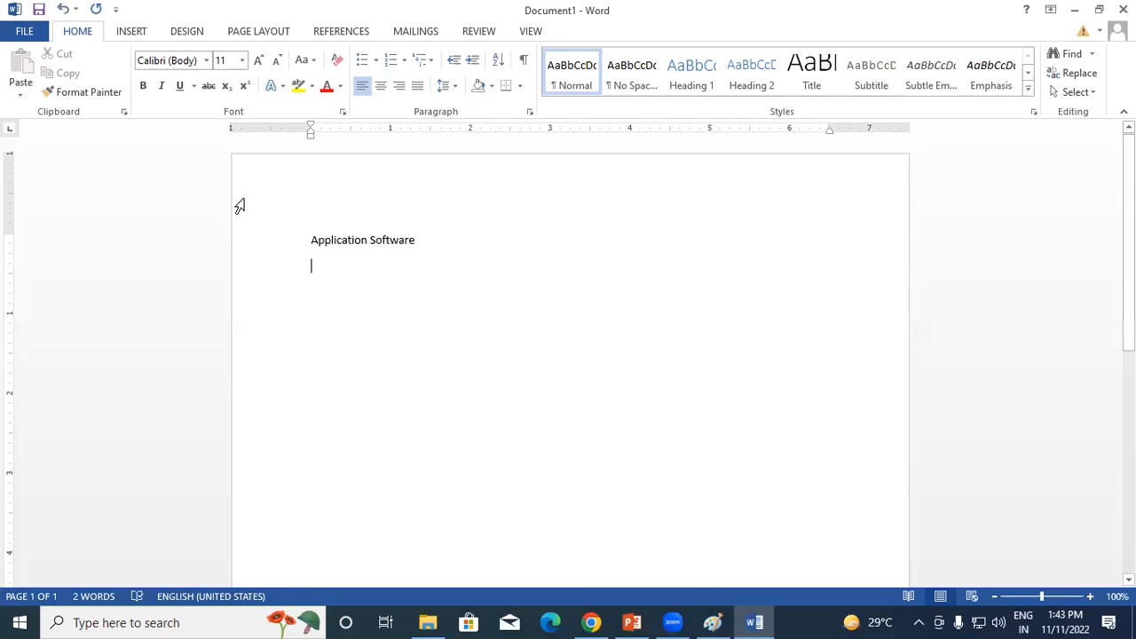
Set the font size of the "Application Software" heading to 26.
left_click_drag(312, 238, 421, 246)
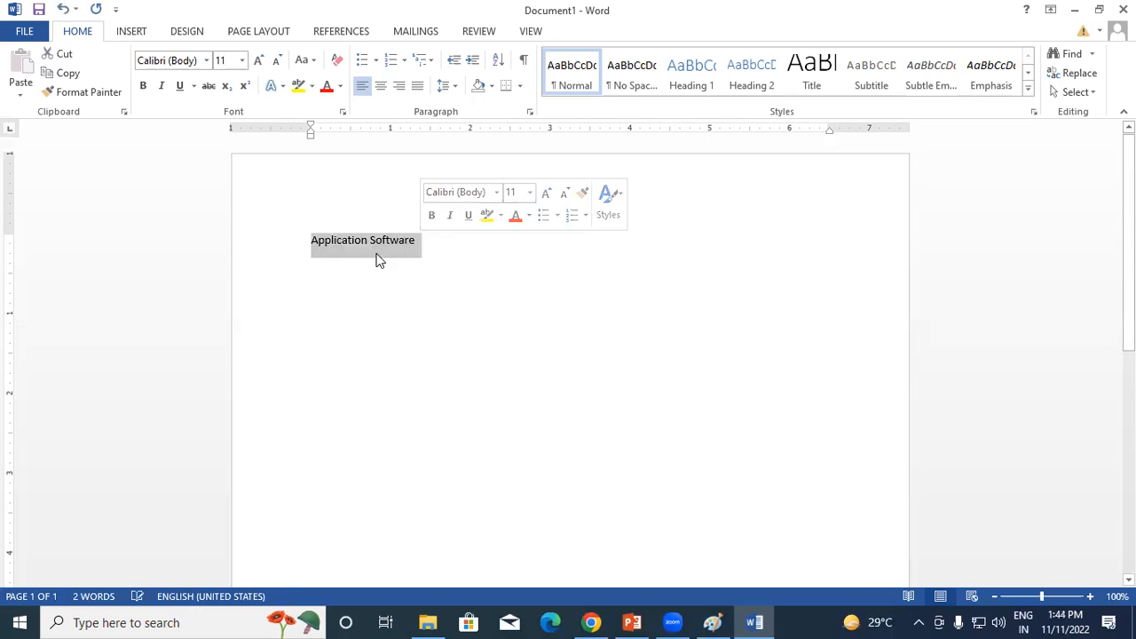
left_click(372, 242)
left_click_drag(309, 239, 424, 245)
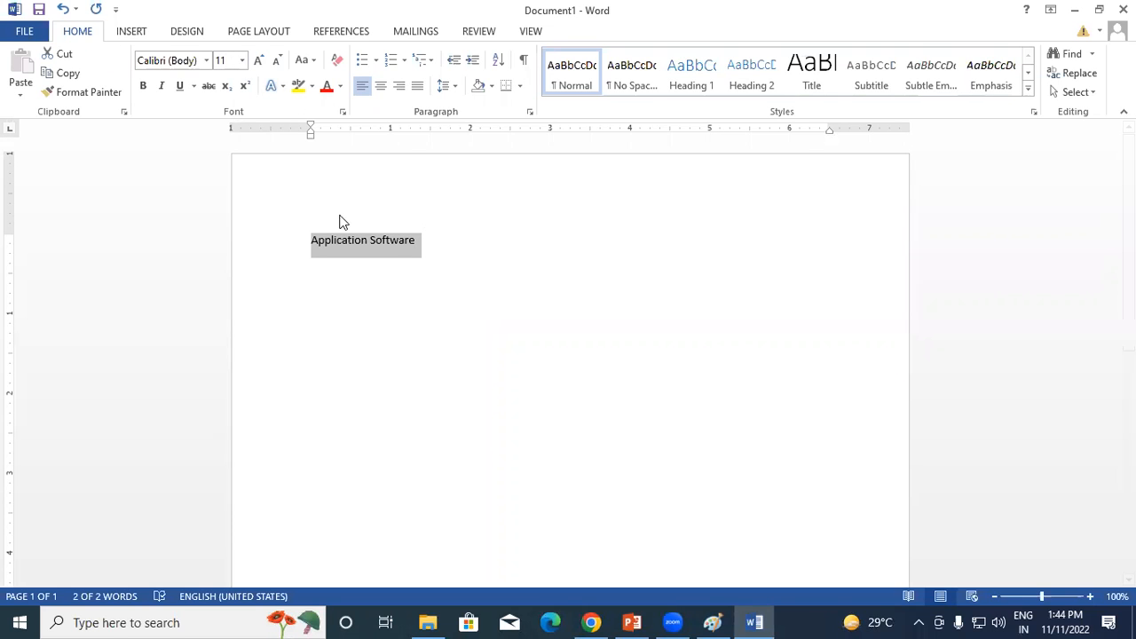
left_click(241, 61)
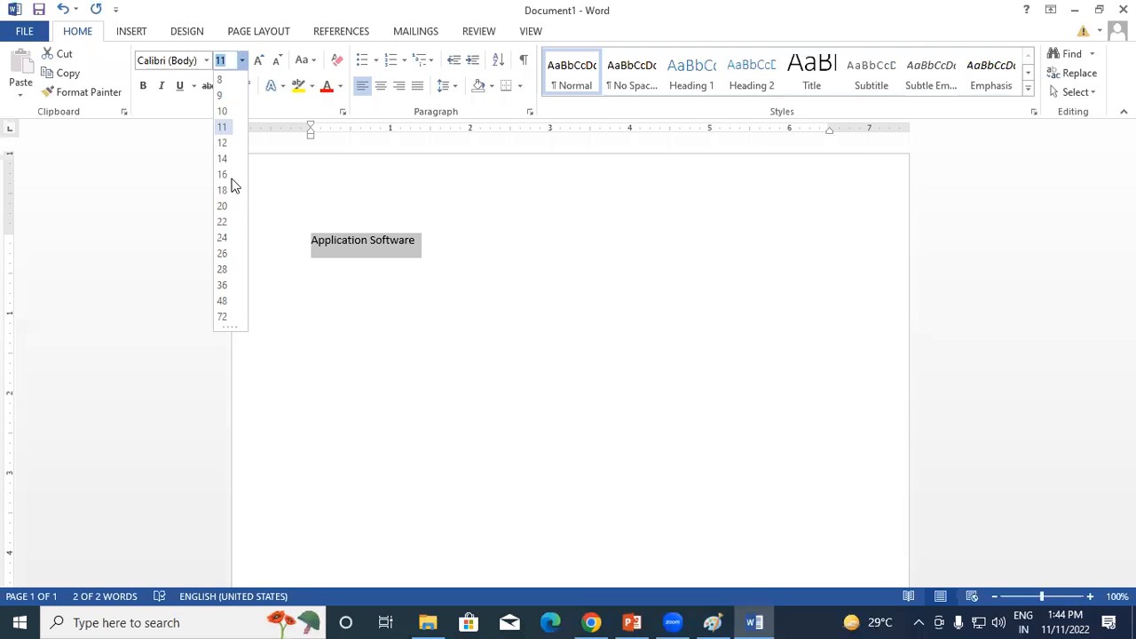
left_click(222, 255)
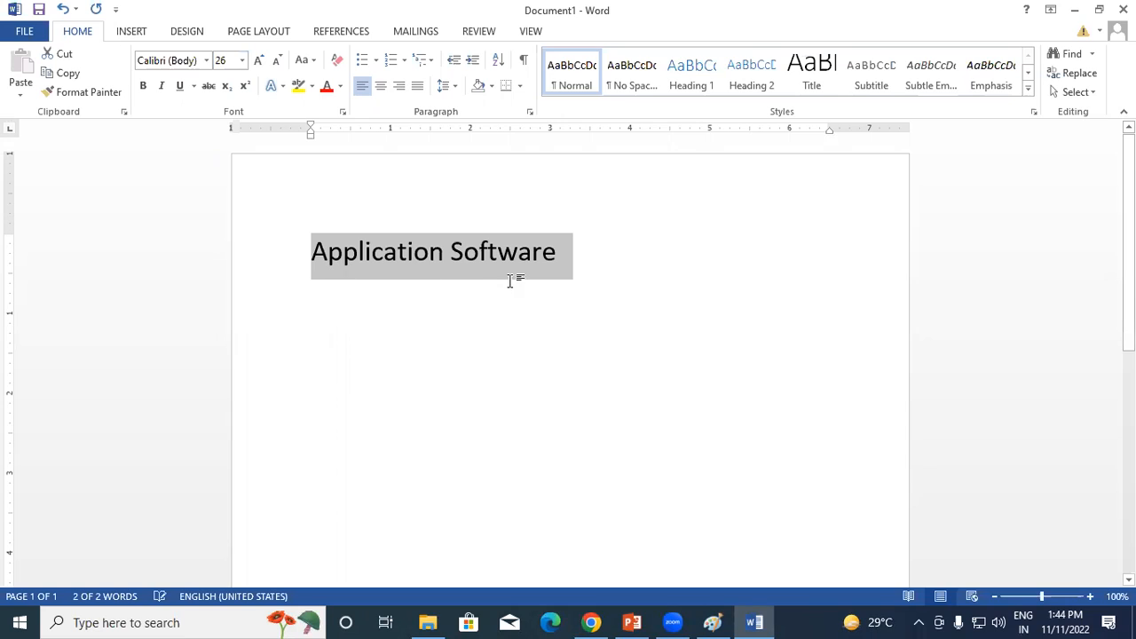
left_click(531, 269)
left_click(312, 252)
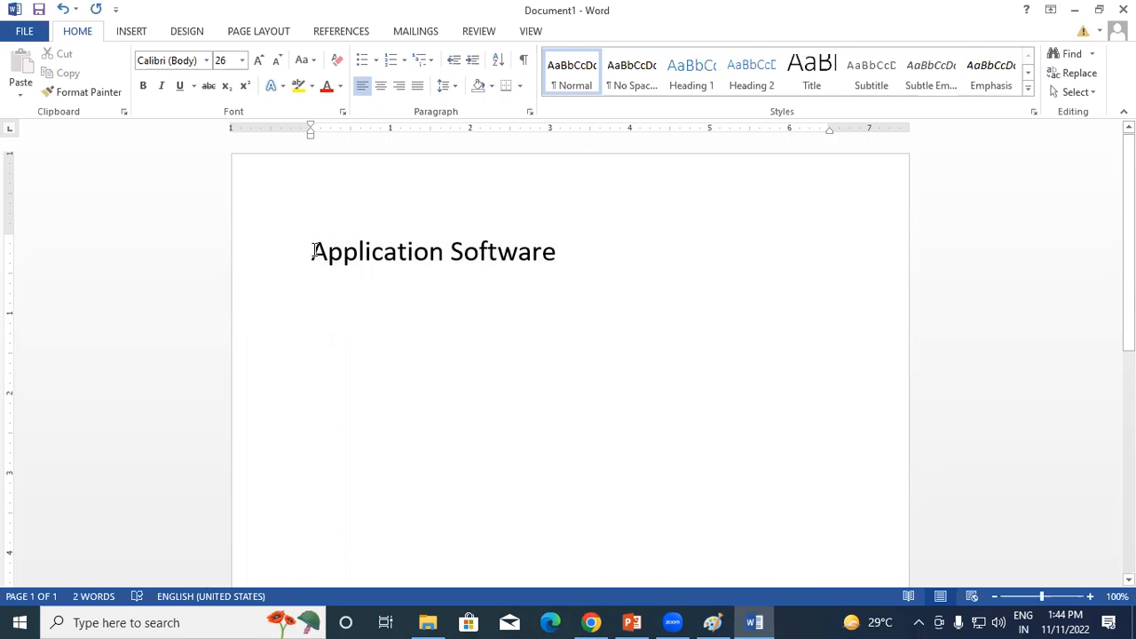
Make the "Application Software" heading bold and reapply font size 26 to it.
left_click_drag(332, 252, 574, 256)
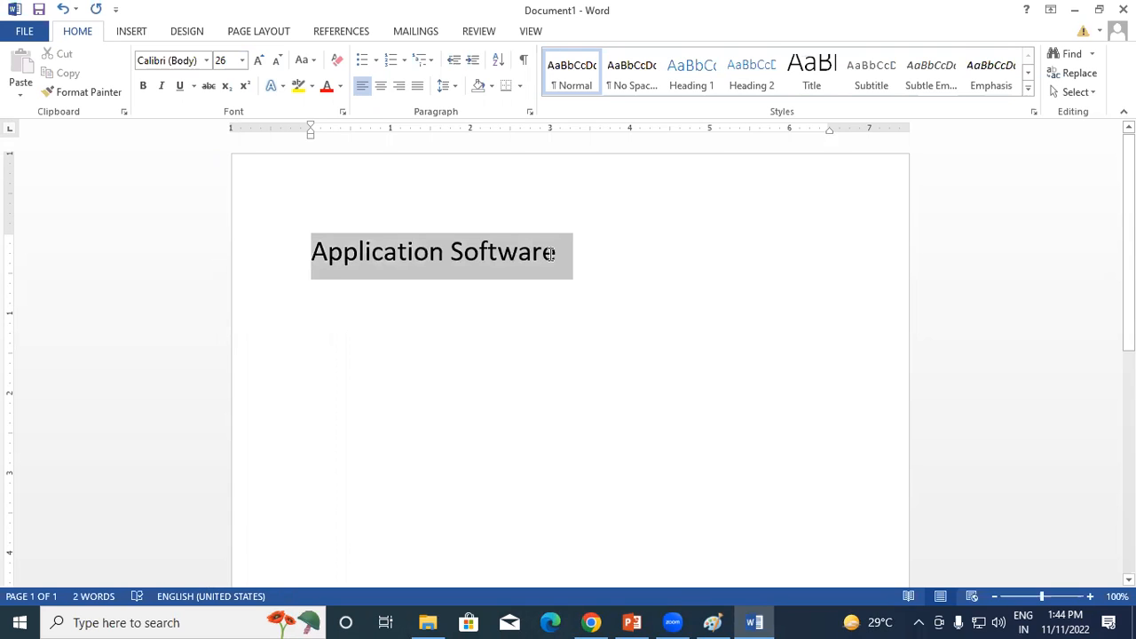
left_click(143, 85)
left_click(545, 261)
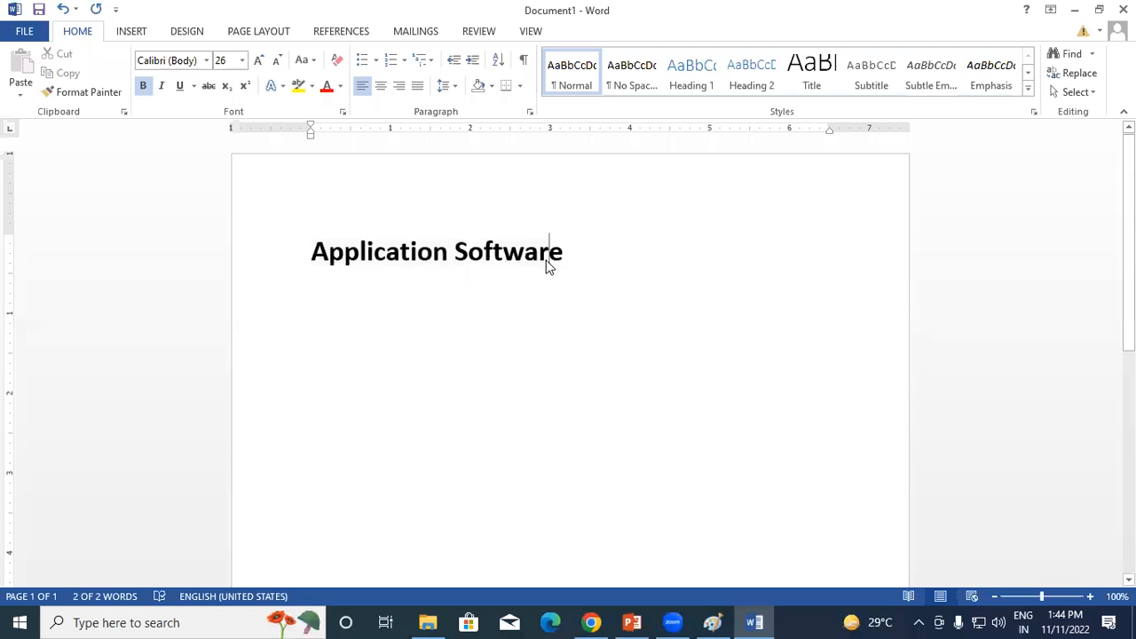
left_click_drag(599, 261, 311, 253)
left_click(241, 60)
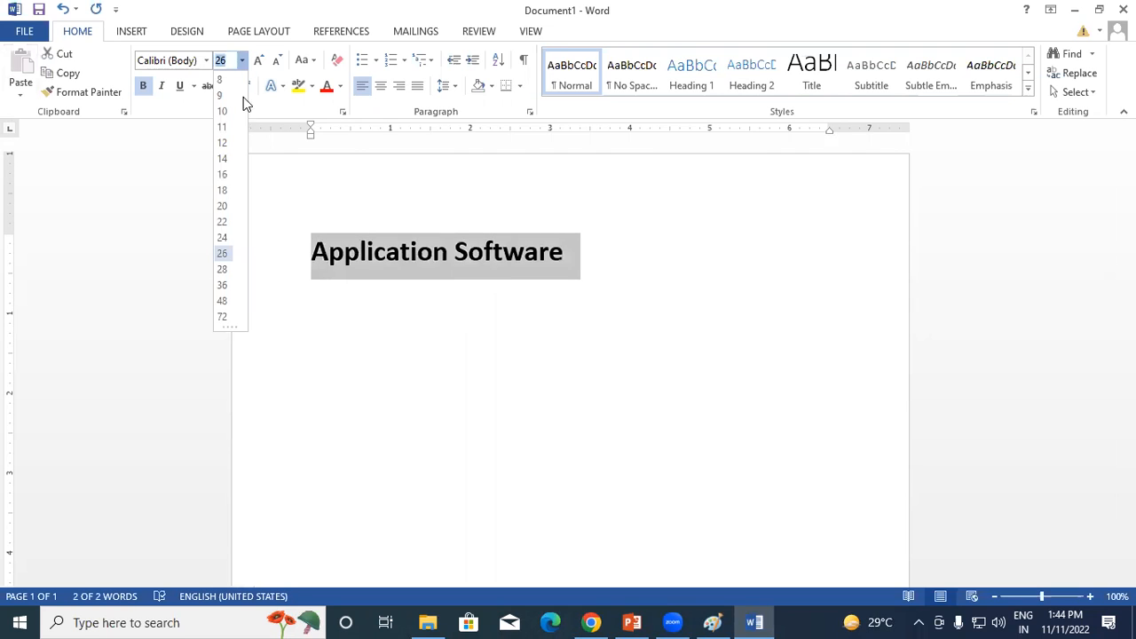
left_click(225, 255)
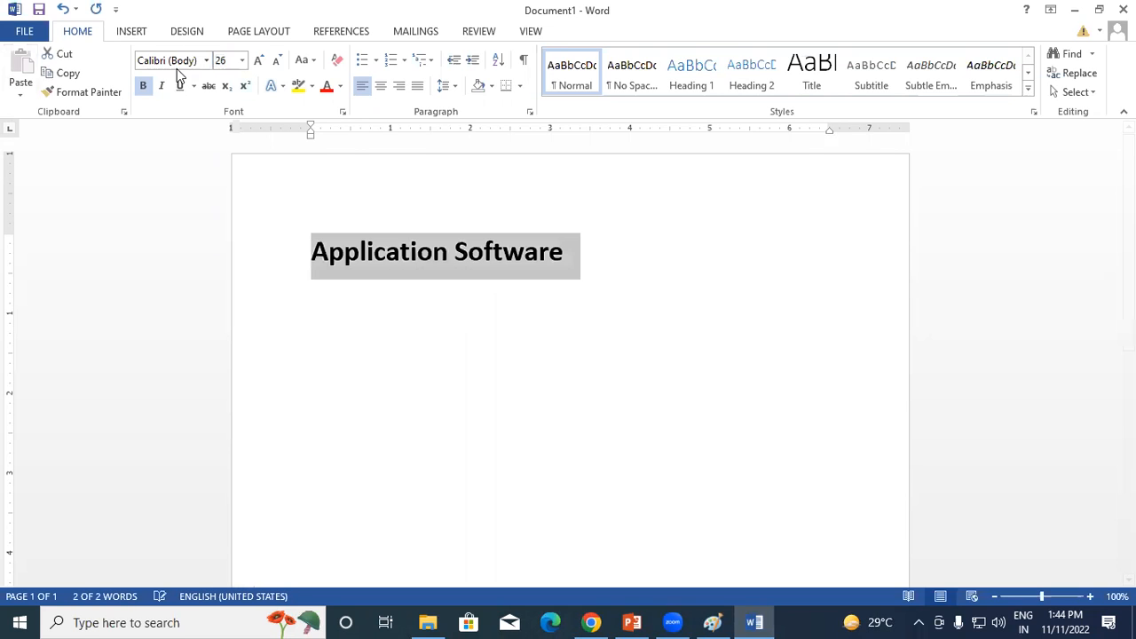
left_click(593, 263)
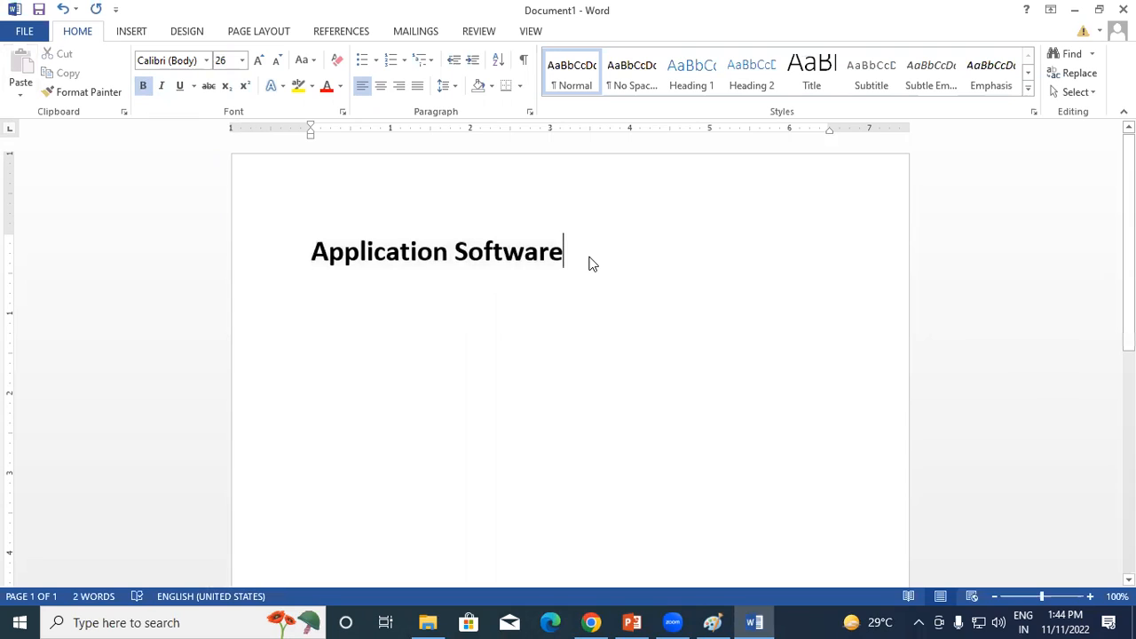
Change the font color of the "Application Software" heading to red.
left_click_drag(309, 250, 557, 257)
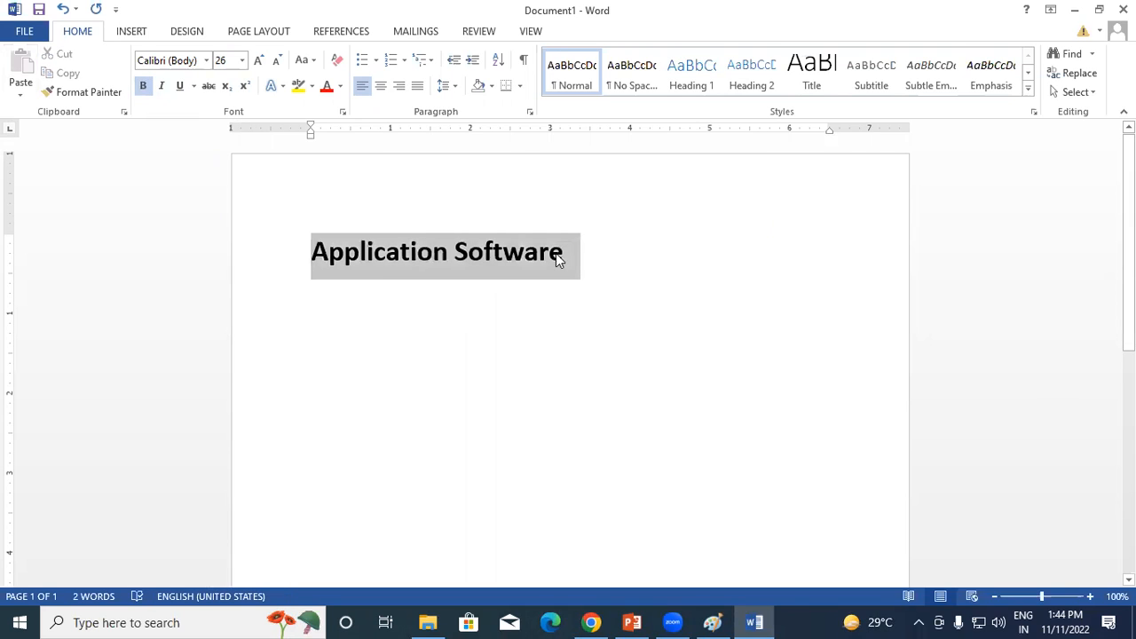
left_click(330, 87)
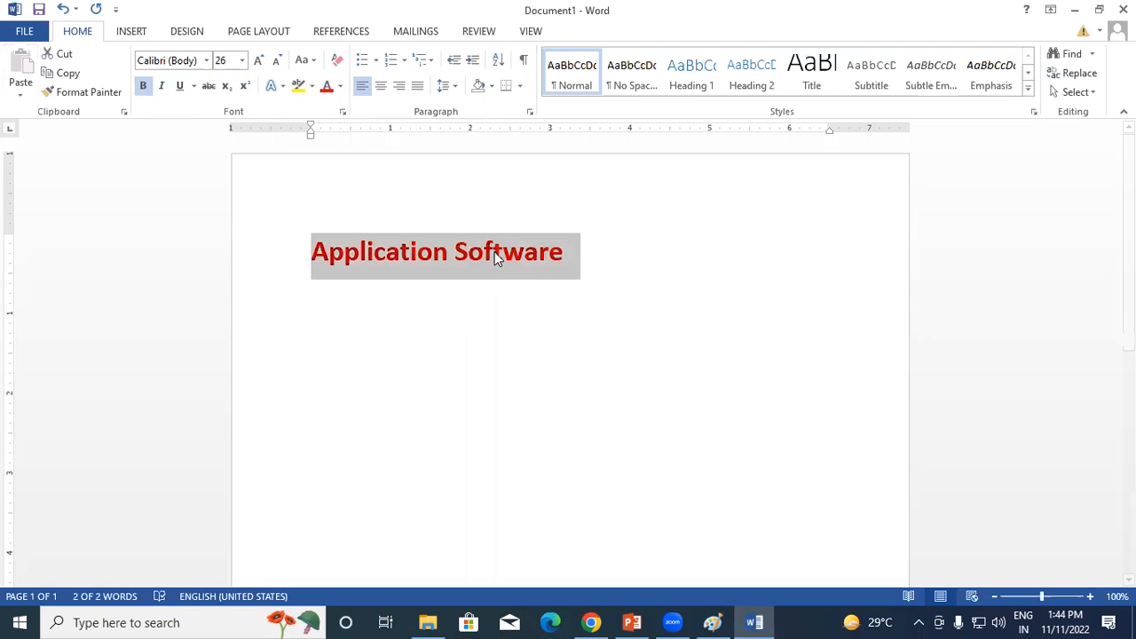
left_click(585, 286)
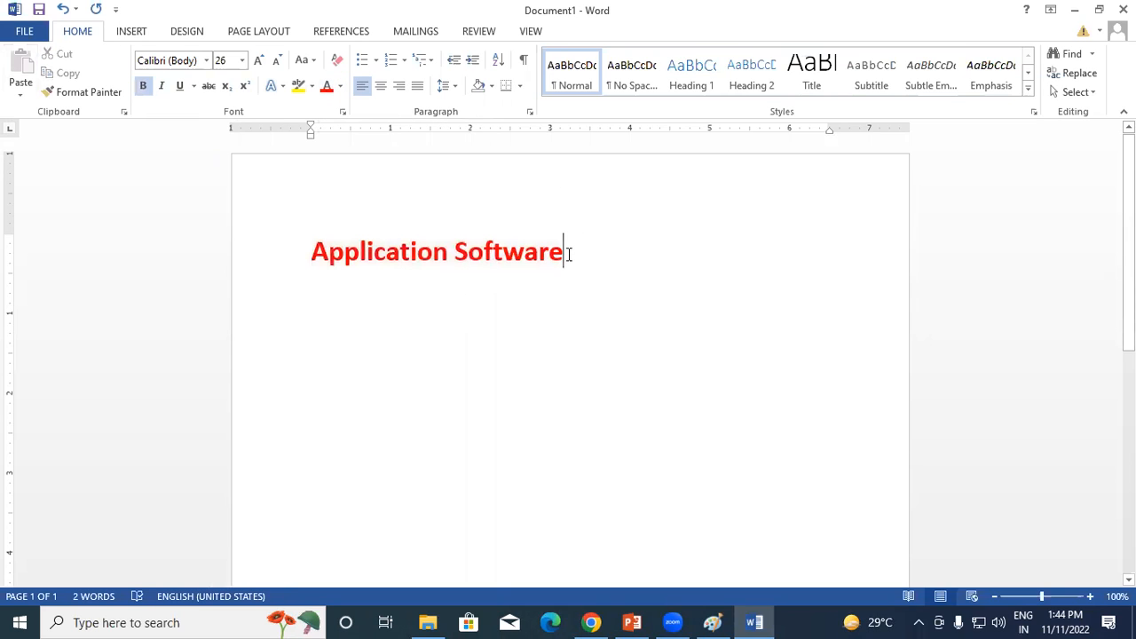
Add an indented second line below the heading reading "MS OFFICE" in capital letters.
key("Return")
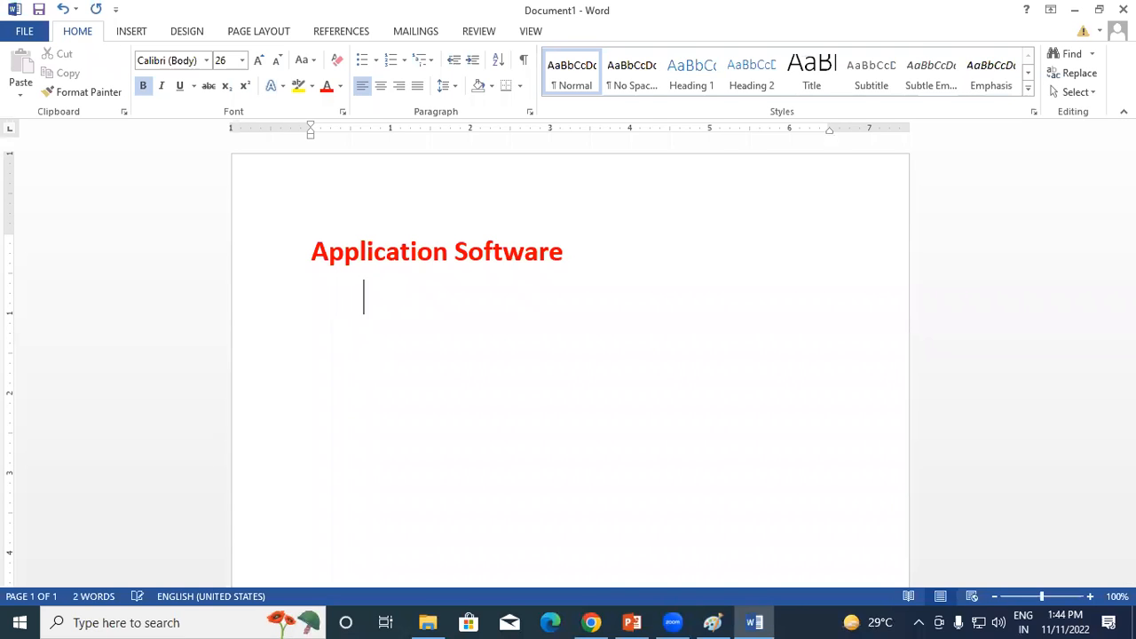
type("M")
left_click(364, 294)
key("BackSpace")
key("BackSpace")
key("BackSpace")
key("BackSpace")
key("BackSpace")
key("BackSpace")
key("BackSpace")
key("BackSpace")
left_click(407, 293)
type("S")
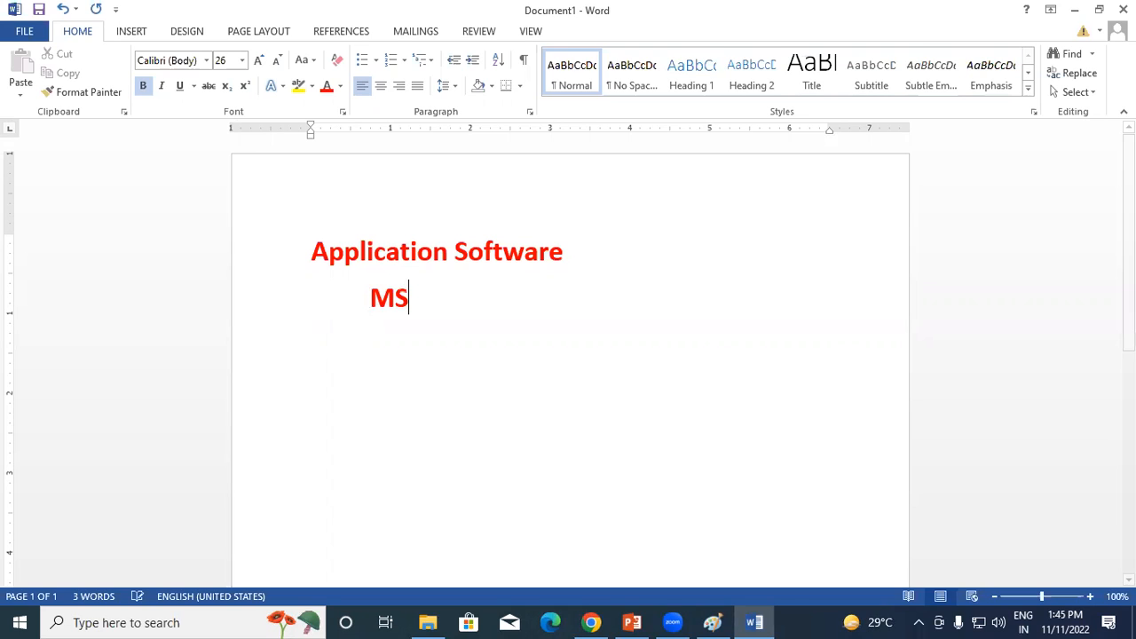
type(" O")
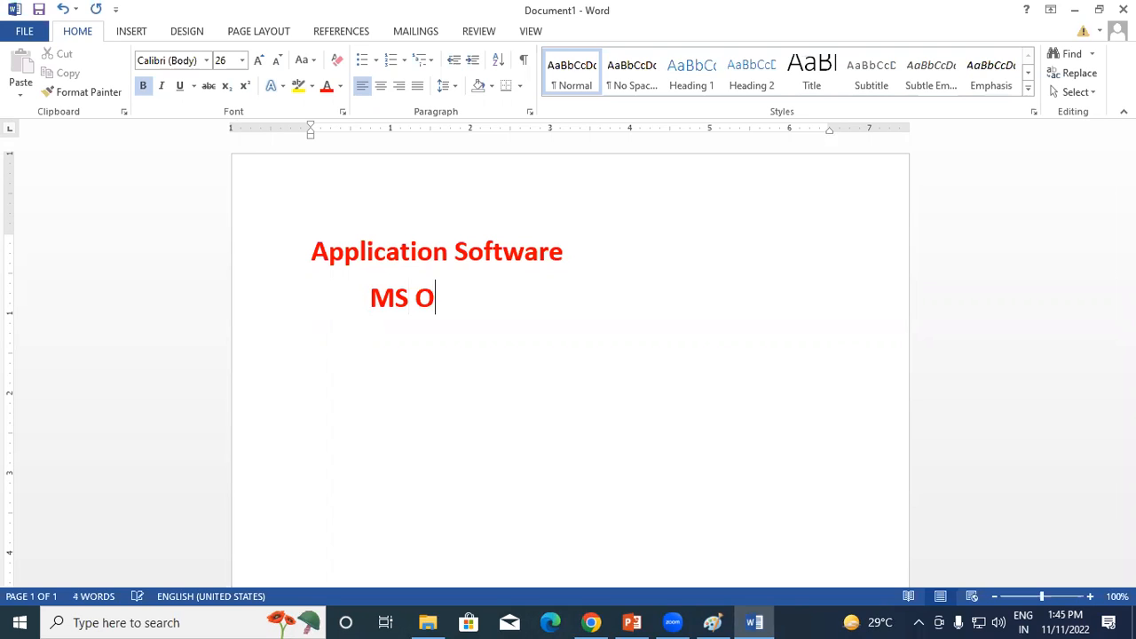
type("FFice")
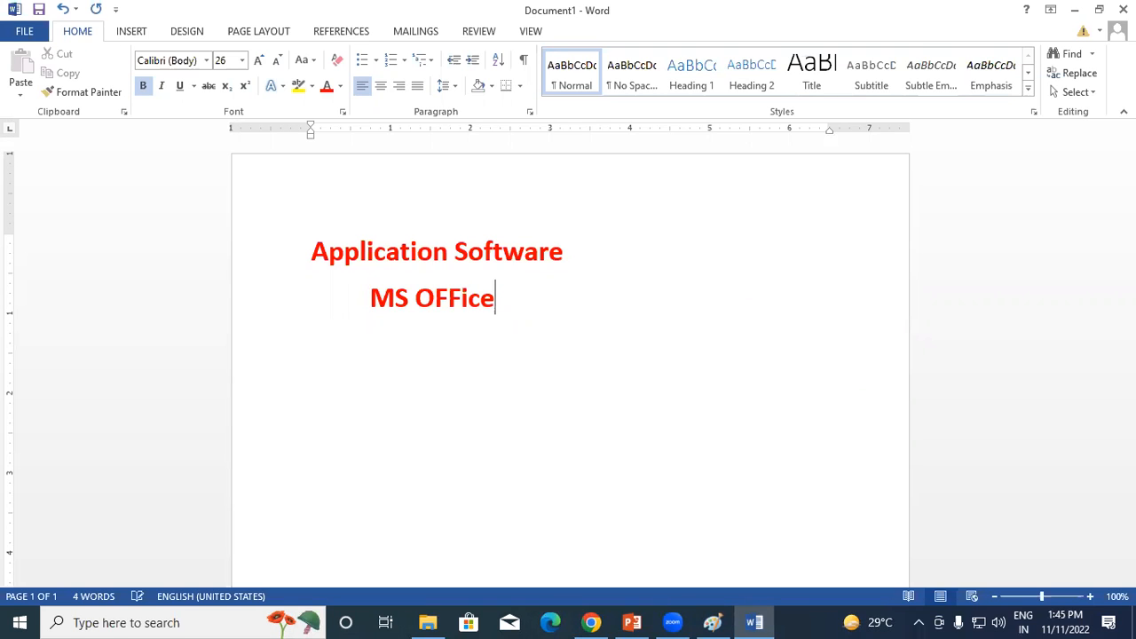
key("BackSpace")
key("BackSpace")
key("BackSpace")
type("ICE")
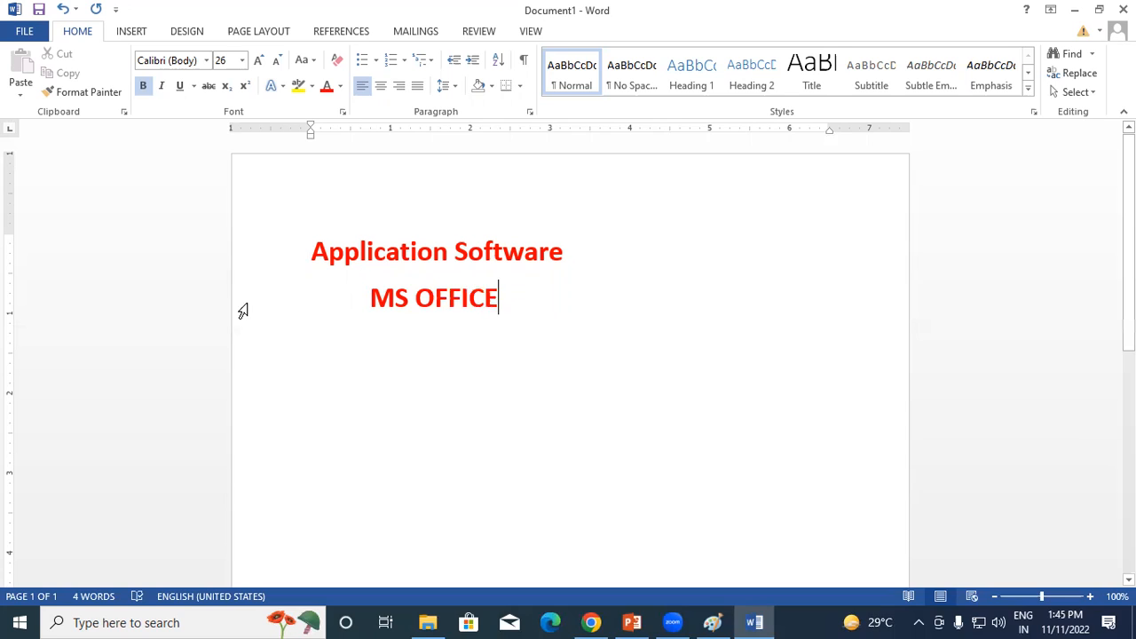
Set the font size of the "MS OFFICE" text to 24.
left_click_drag(372, 301, 508, 306)
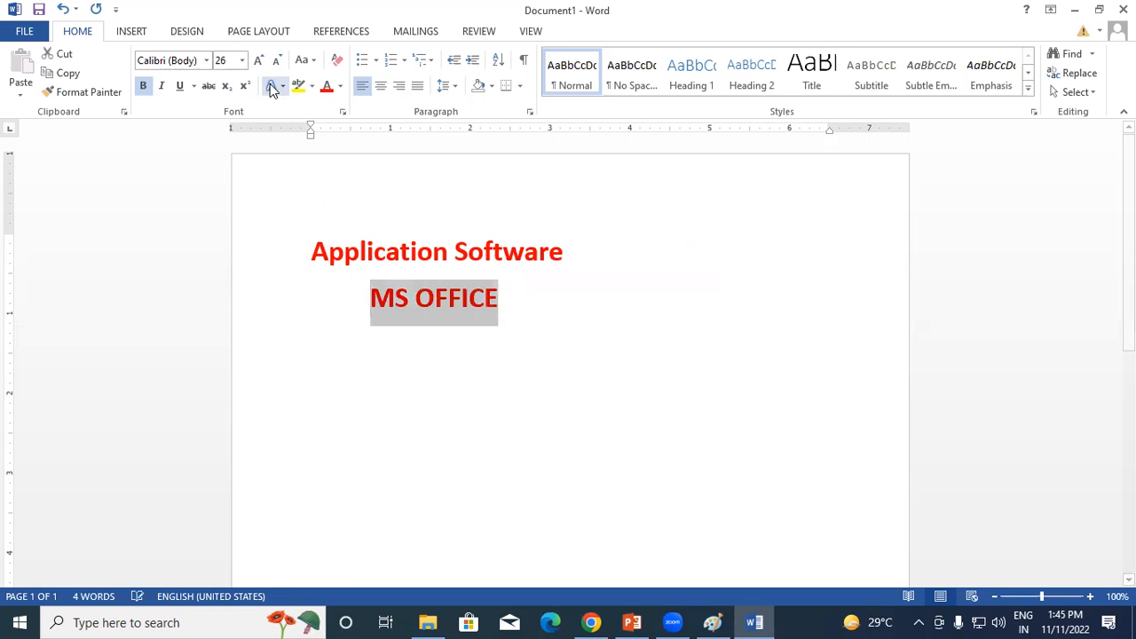
left_click(241, 59)
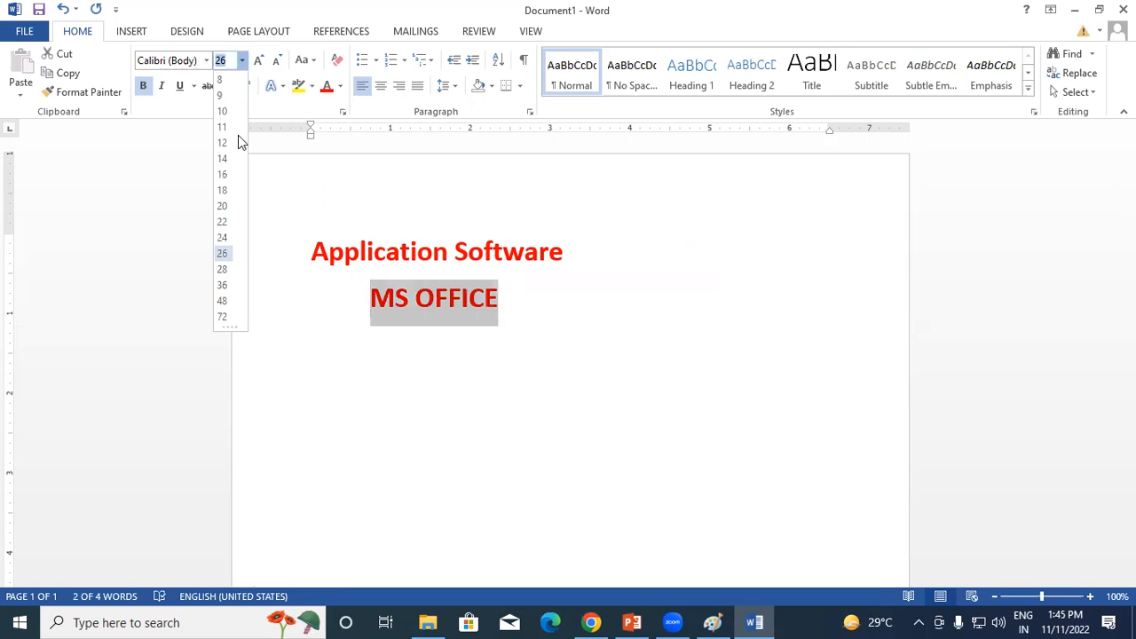
left_click(223, 238)
key("Right")
Remove the bold formatting from the "MS OFFICE" line.
triple_click(446, 300)
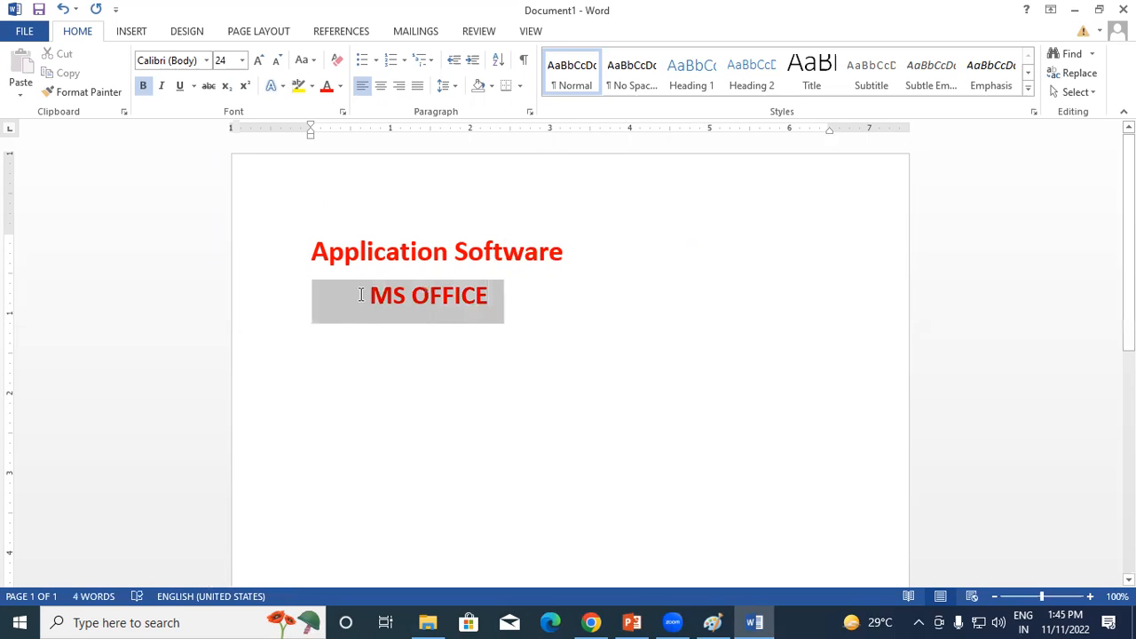
left_click(406, 298)
triple_click(477, 298)
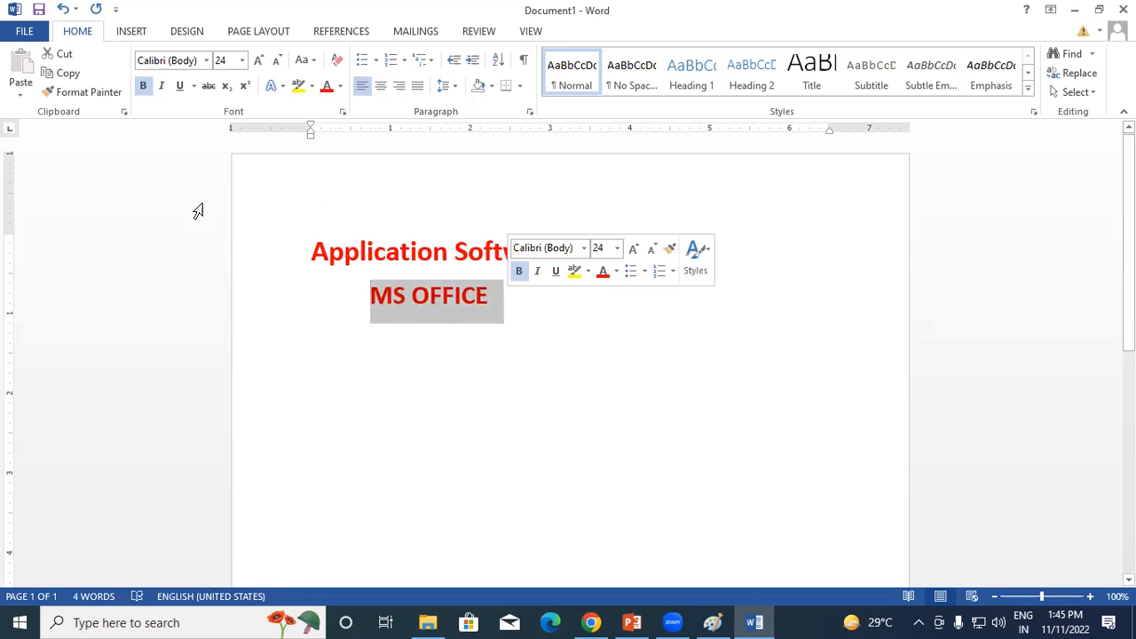
left_click(142, 85)
left_click(502, 316)
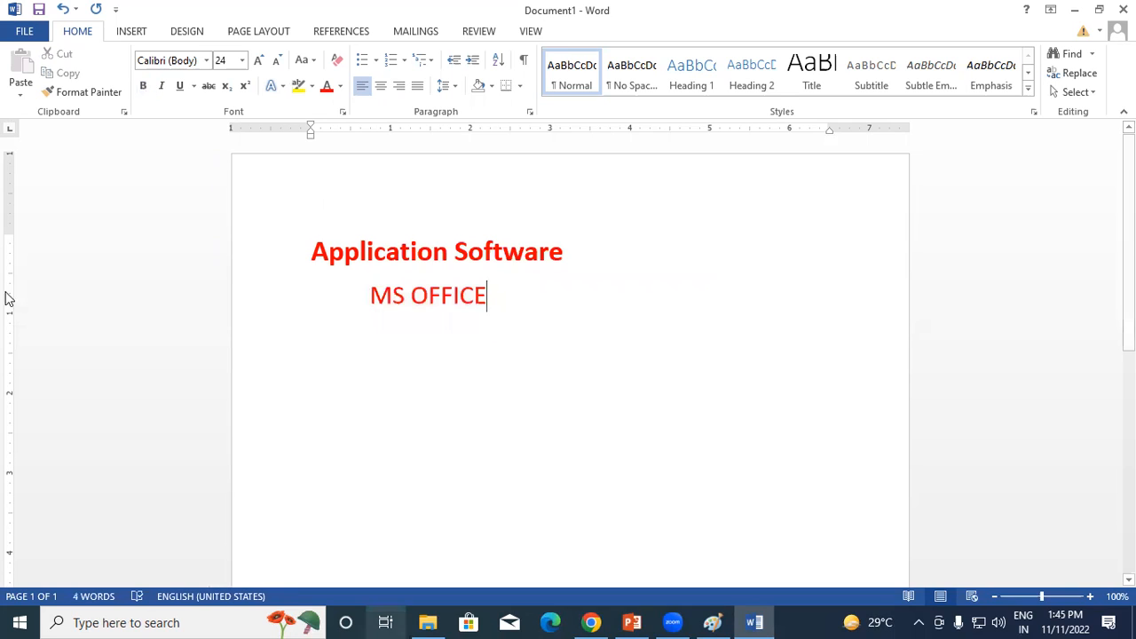
Change the font color of the "MS OFFICE" text to black and make it bold.
left_click_drag(370, 296, 488, 295)
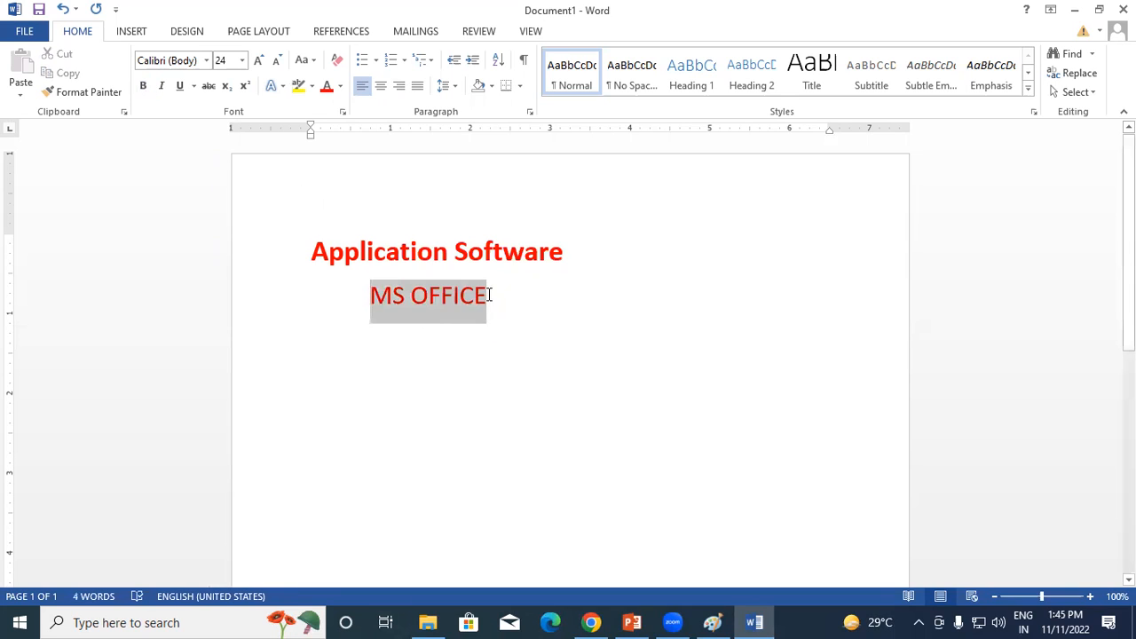
left_click(340, 86)
left_click(340, 144)
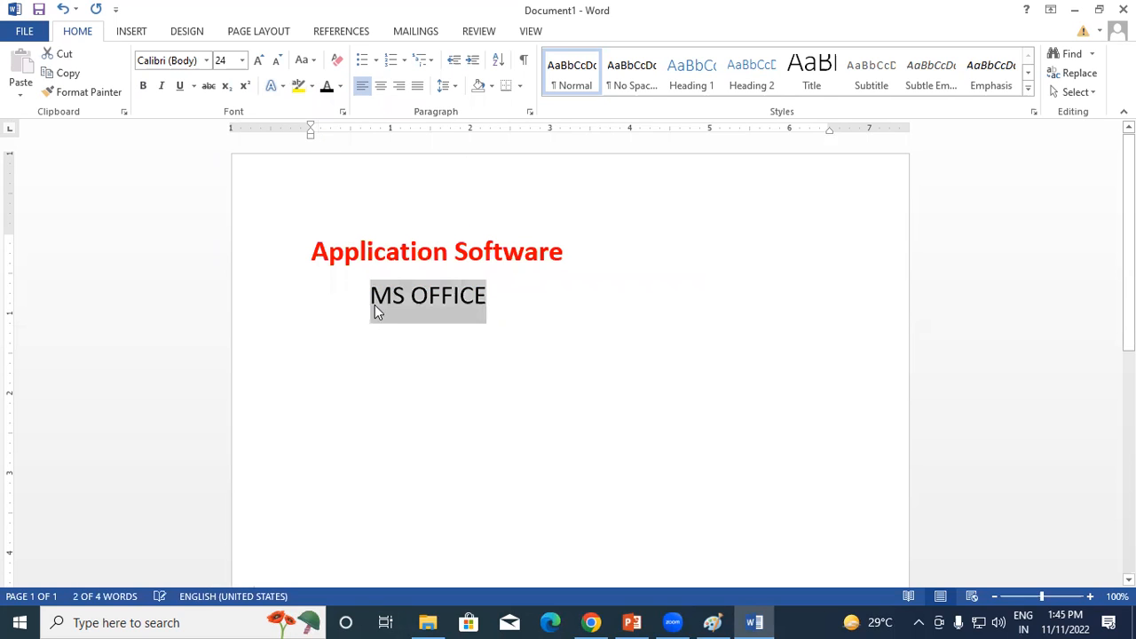
left_click(143, 85)
left_click(504, 291)
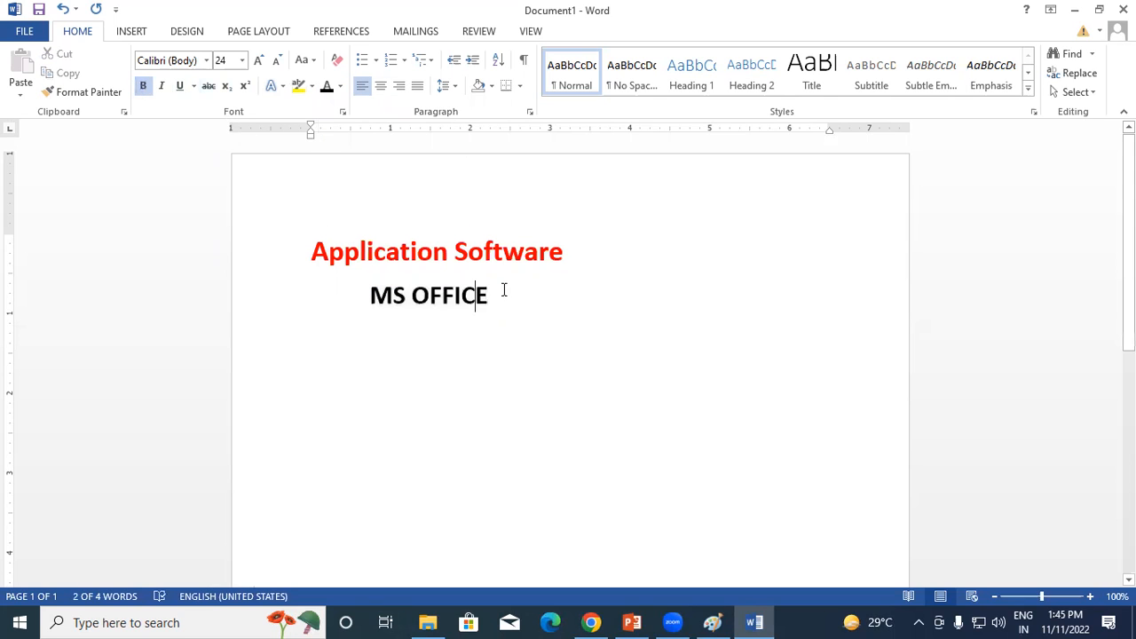
Try to number the "MS OFFICE" line by inserting "1." in front of it.
left_click(312, 249)
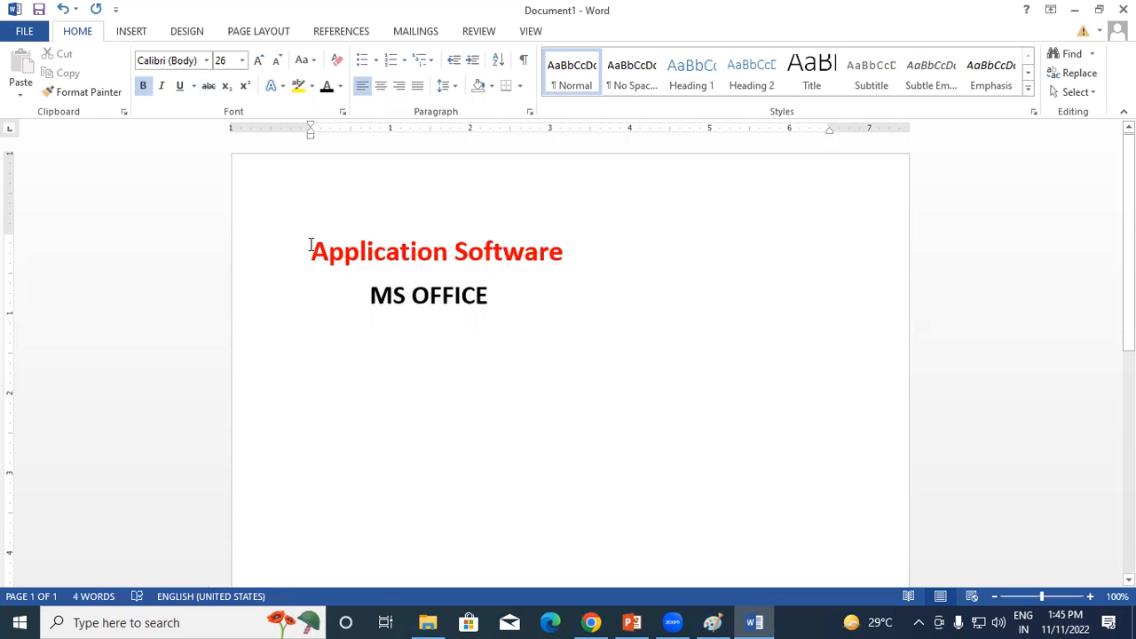
left_click(498, 304)
left_click(370, 293)
type("1")
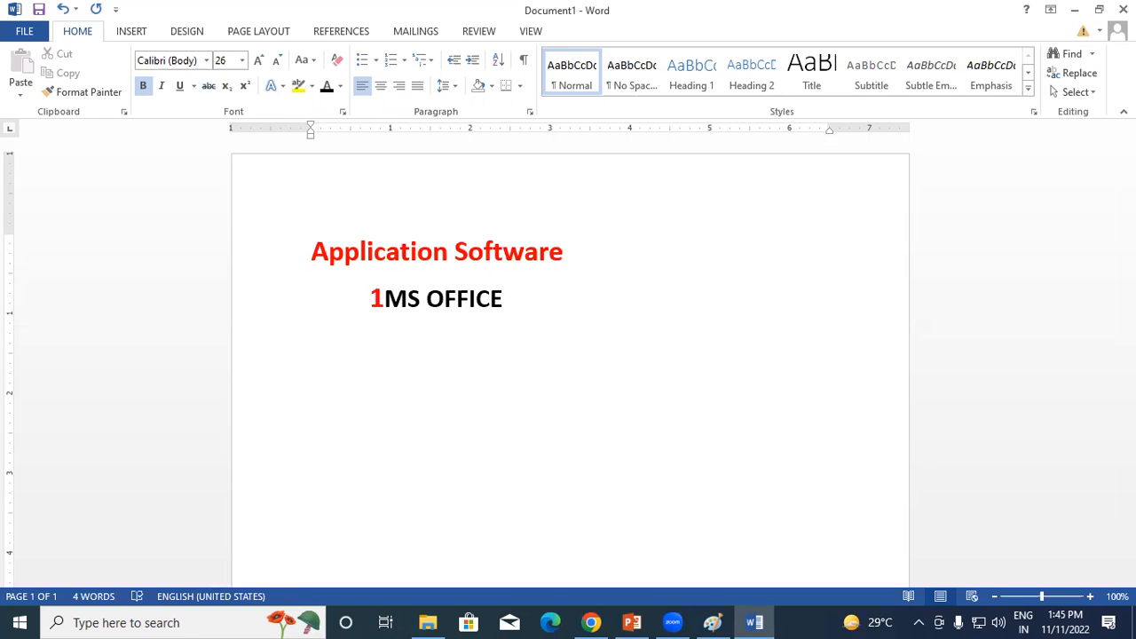
type(".")
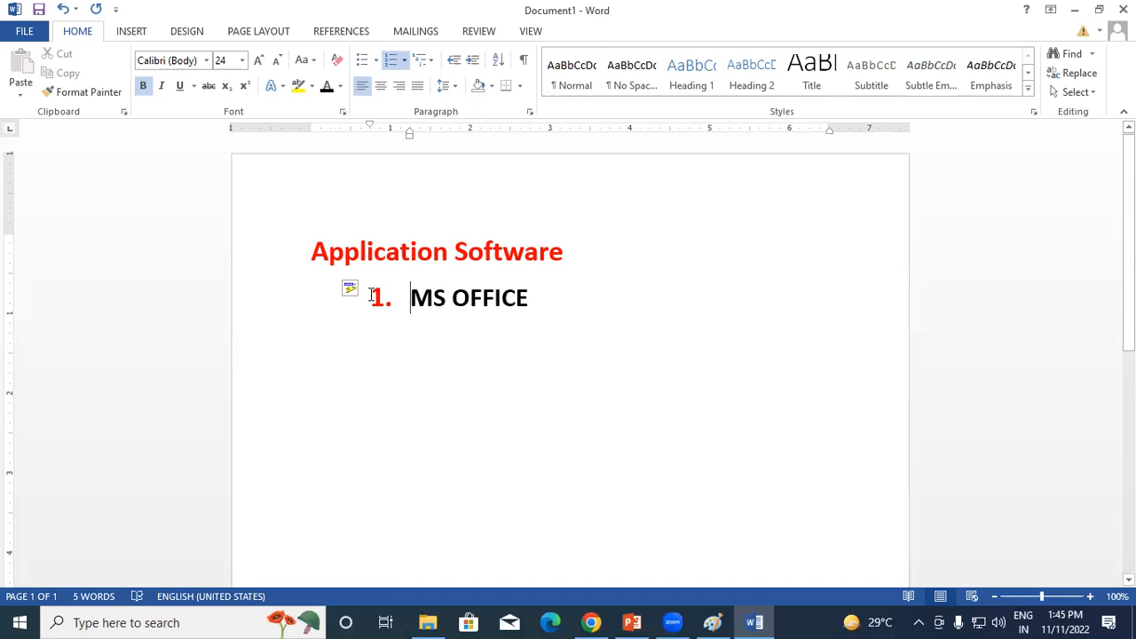
Undo the automatic numbering, insert "1." before "MS OFFICE" again and start a second list item.
key("ctrl+z")
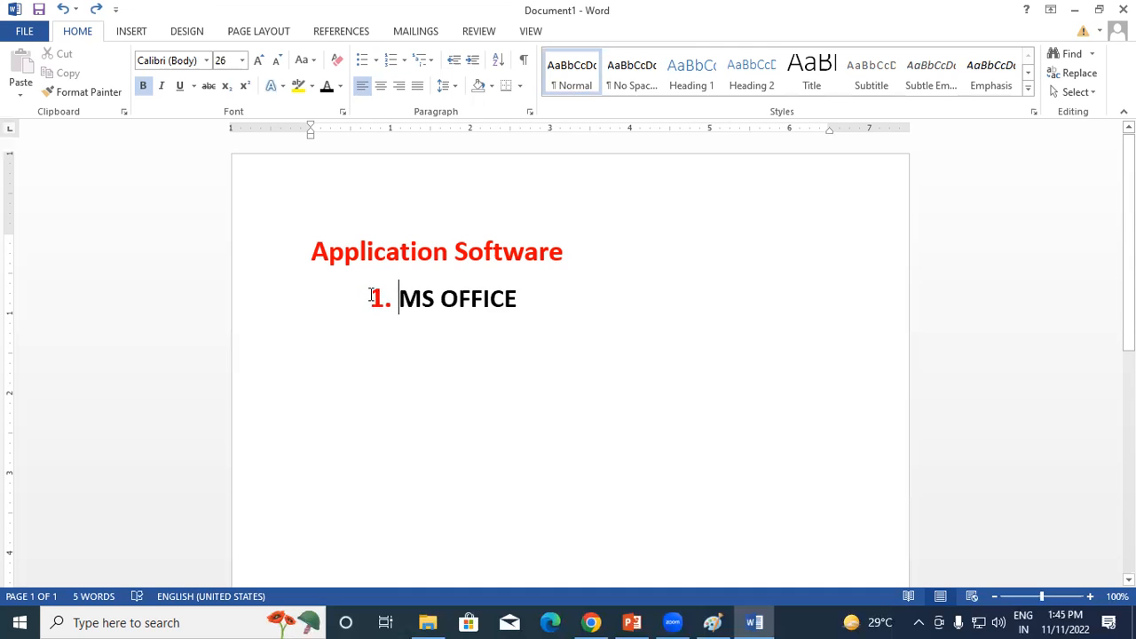
key("BackSpace")
type("1")
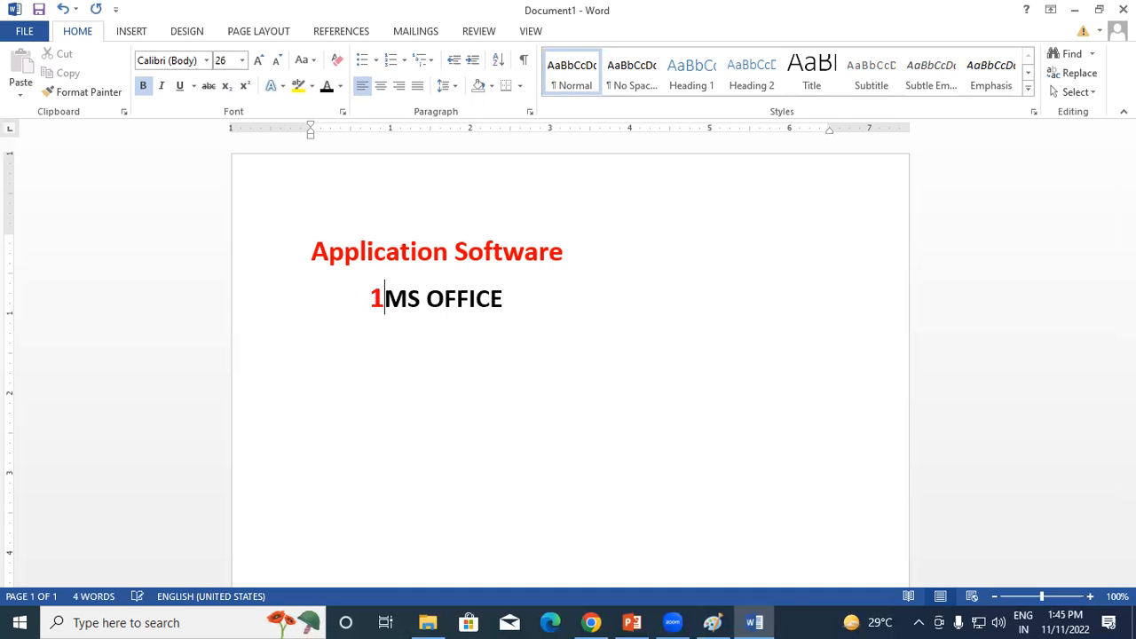
type(".")
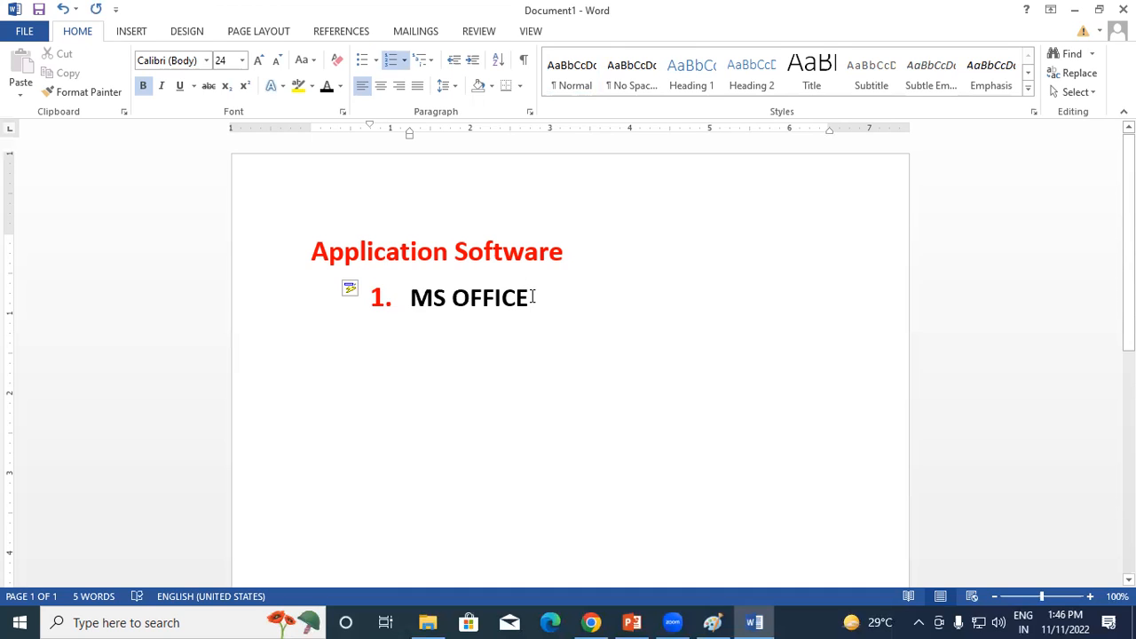
key("Return")
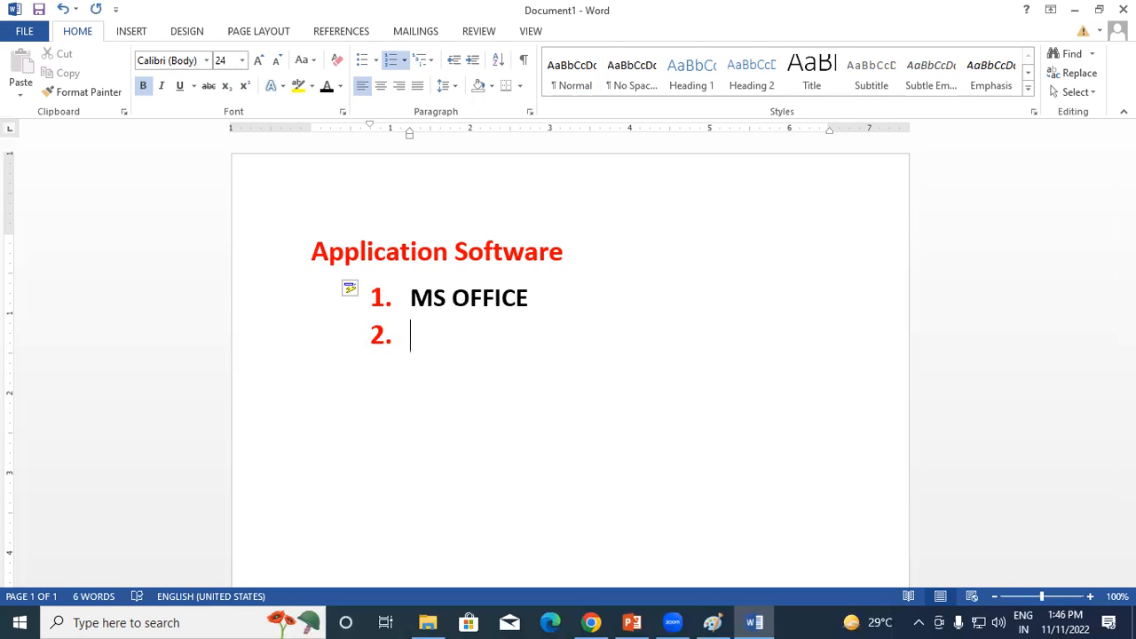
Undo the second list item and the numbering in front of "MS OFFICE".
key("ctrl+z")
key("ctrl+z")
key("ctrl+z")
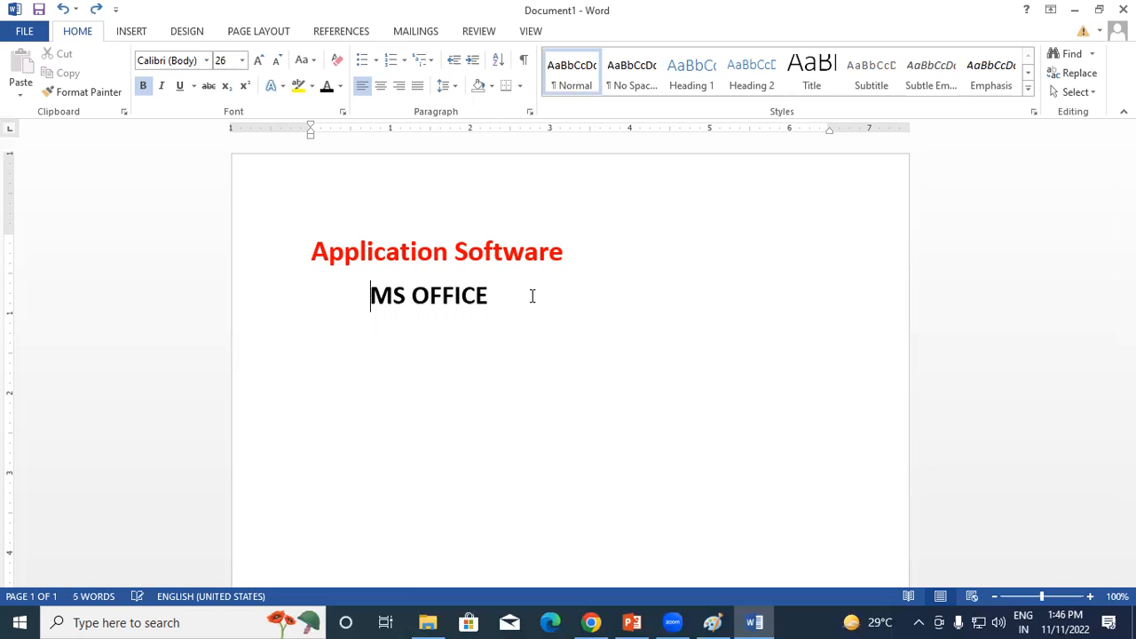
Turn the "MS OFFICE" line into item 1 of a numbered list by inserting "1." in front of it.
type("1")
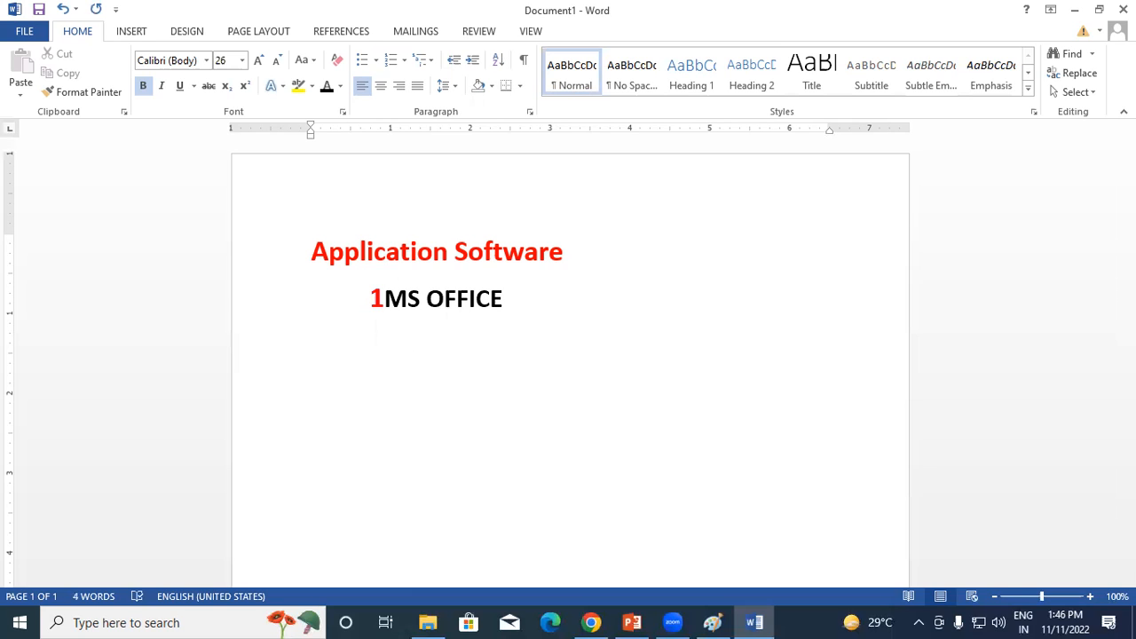
type(".")
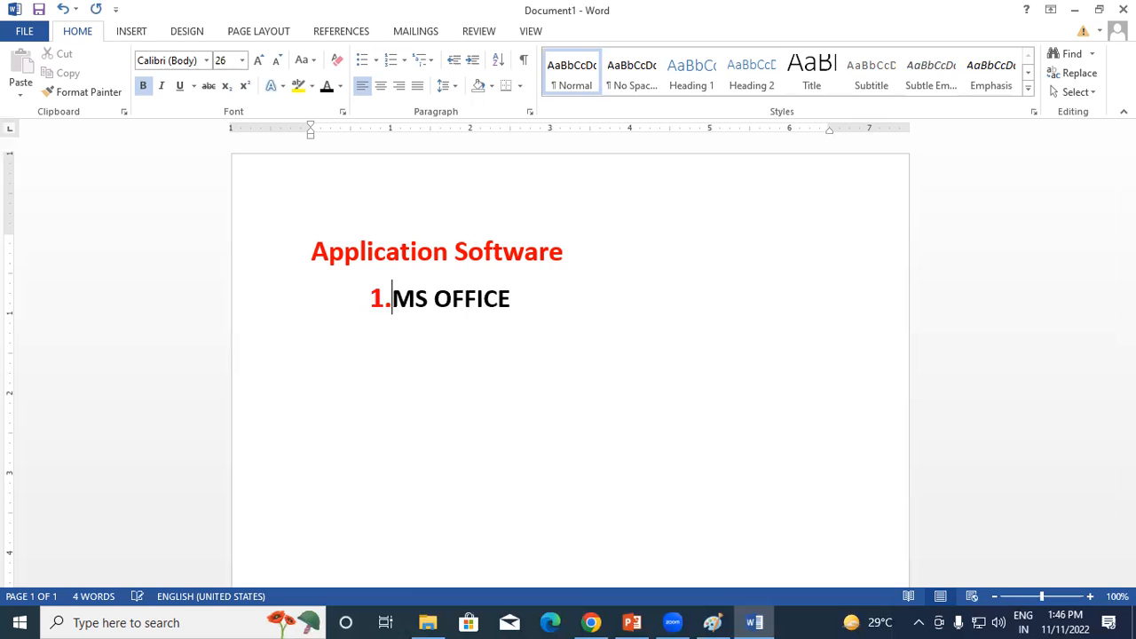
left_click(561, 297)
key("Return")
key("BackSpace")
left_click(393, 300)
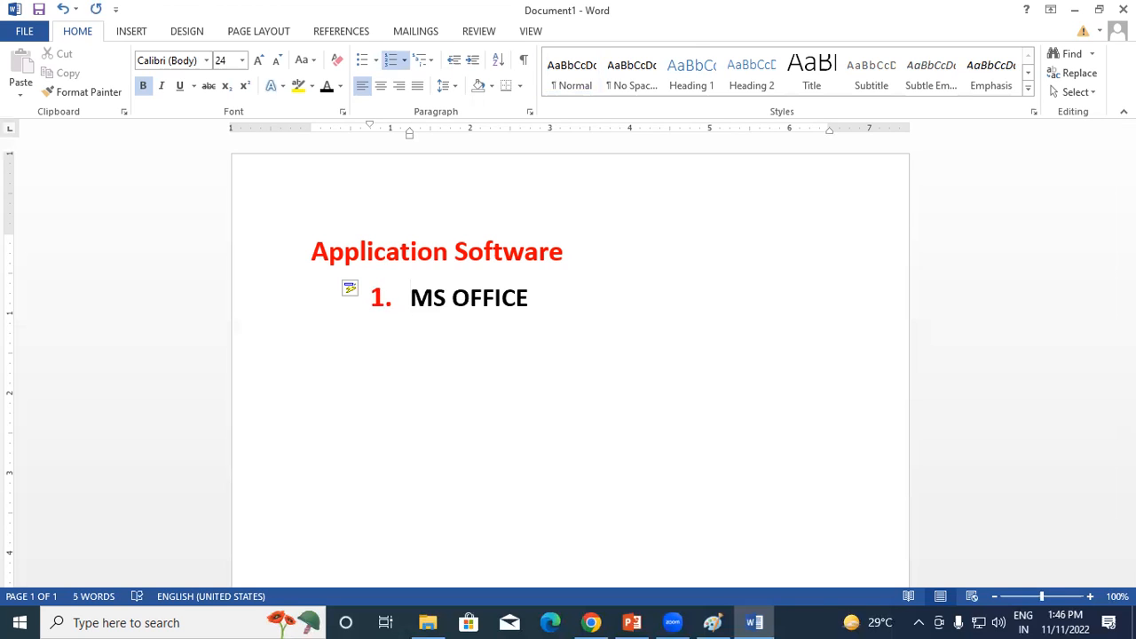
left_click(578, 298)
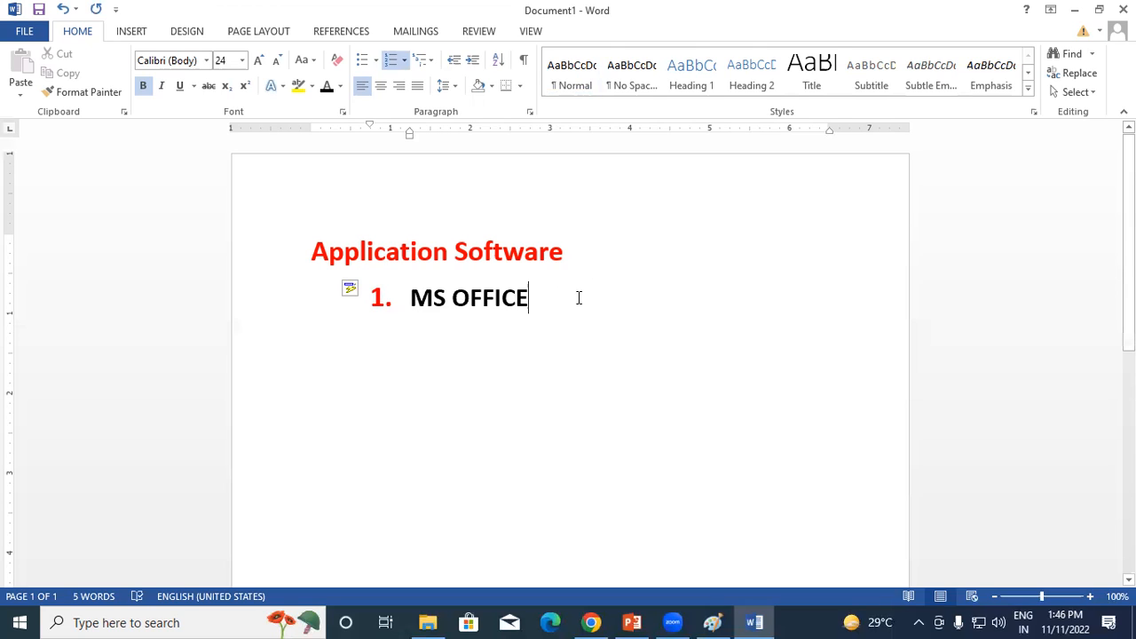
Add "TALLY" in capital letters as the second item of the numbered list.
key("Return")
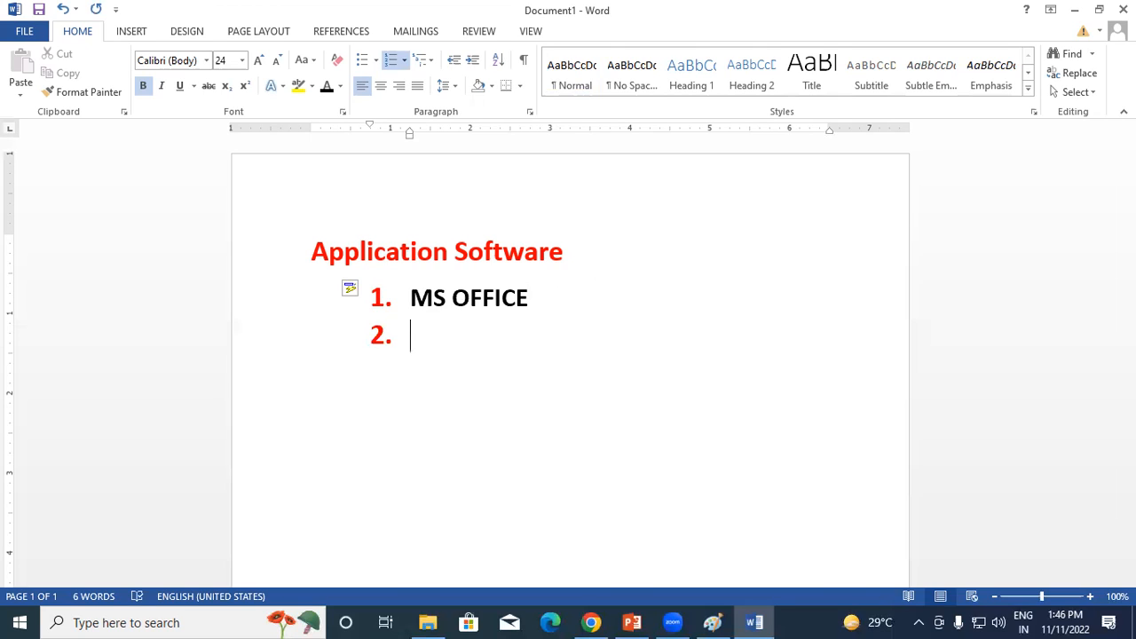
type("Ta")
key("BackSpace")
key("BackSpace")
type("TLL")
key("BackSpace")
key("BackSpace")
type("ALLY")
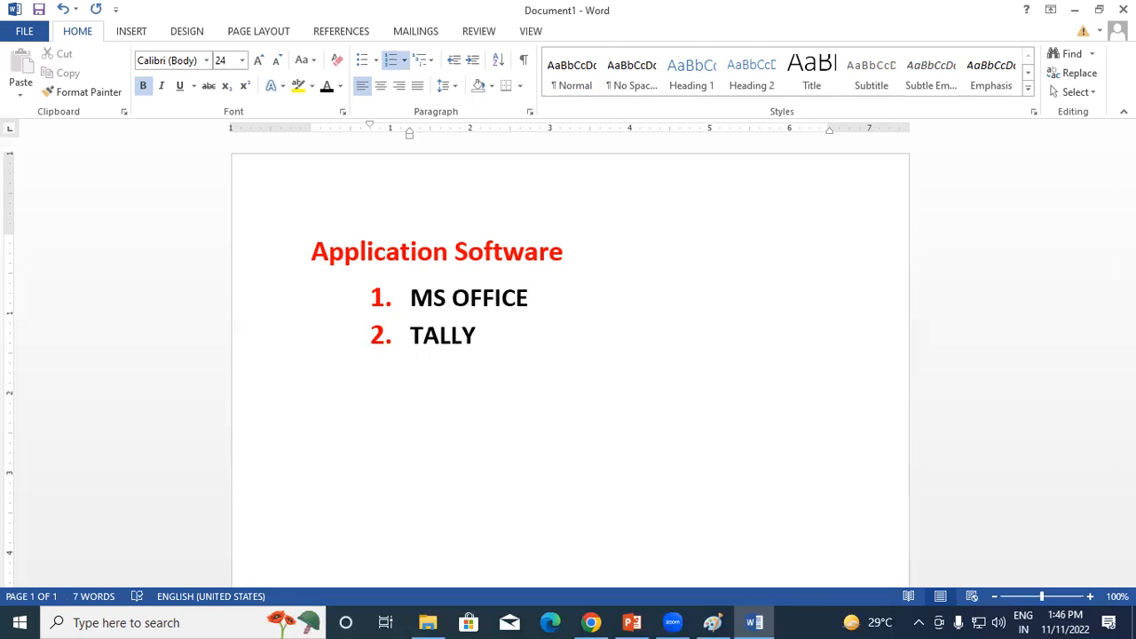
Add "PHOTOSHOP" as the third item of the numbered list.
key("Return")
type("PHOTOS")
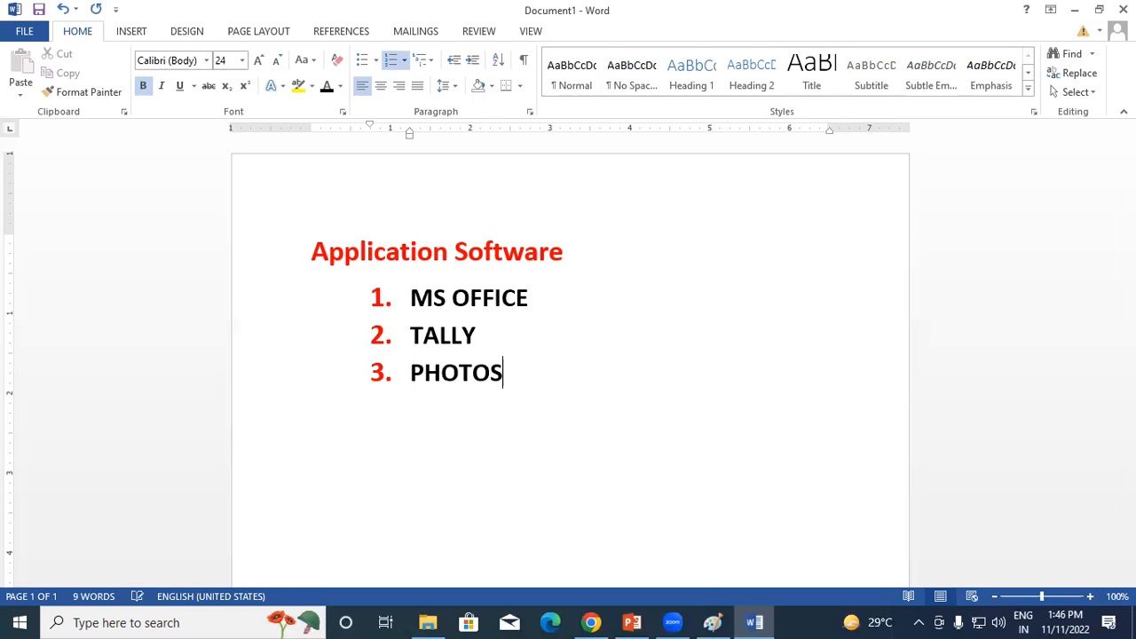
key("BackSpace")
type("SHOP")
Add "BUSY" and "COREL DRAW" as the fourth and fifth items of the numbered list.
key("Return")
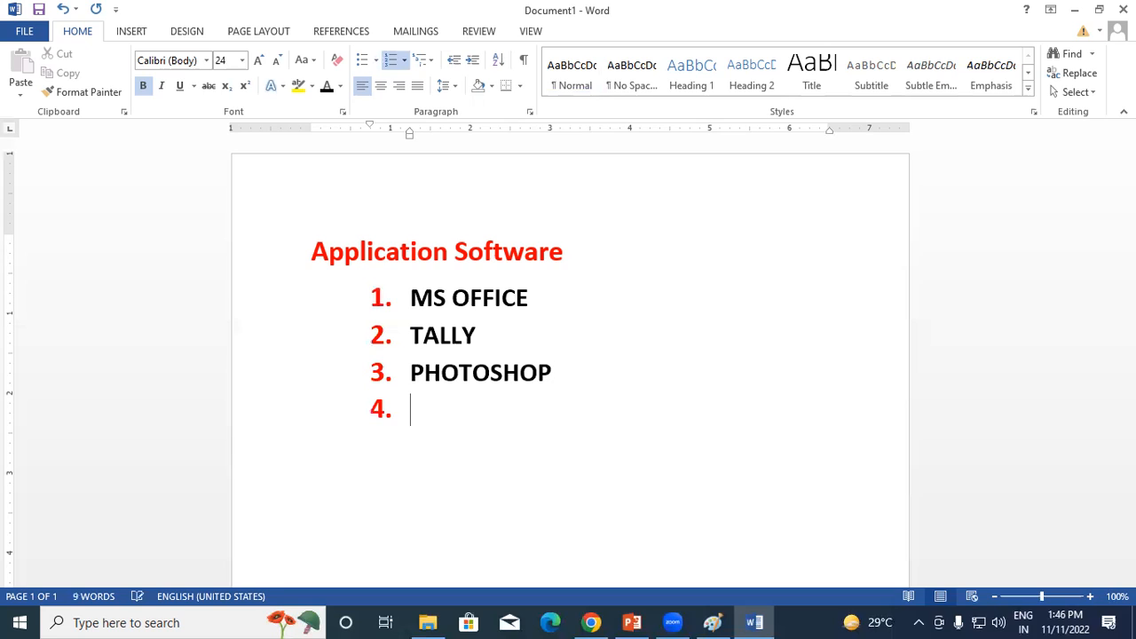
type("BUSY")
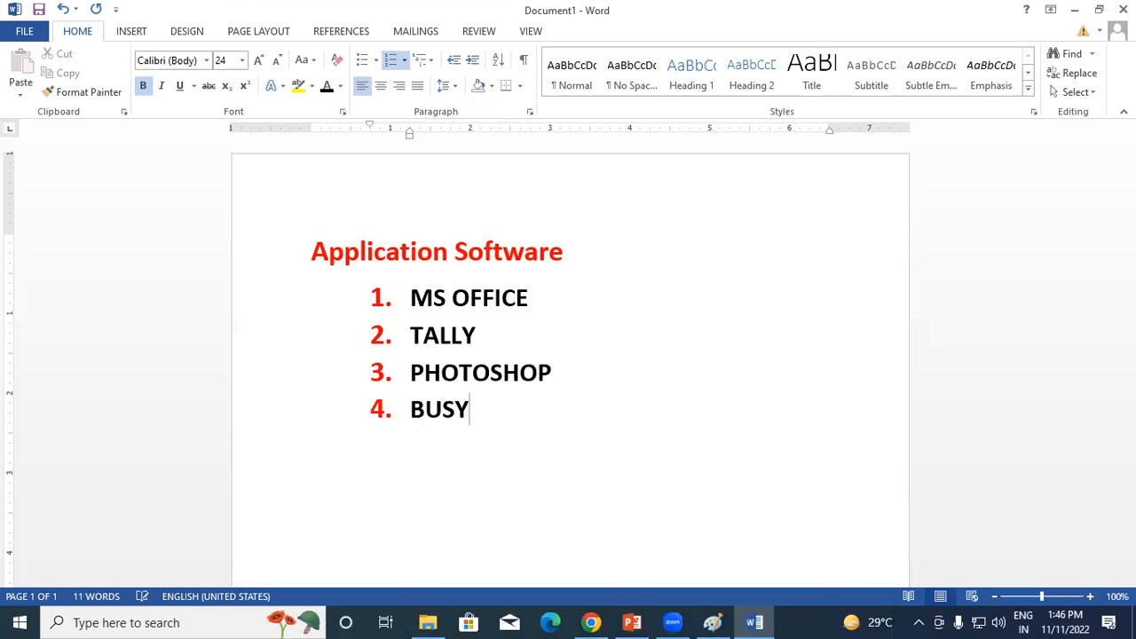
key("Return")
type("COREL DRAW")
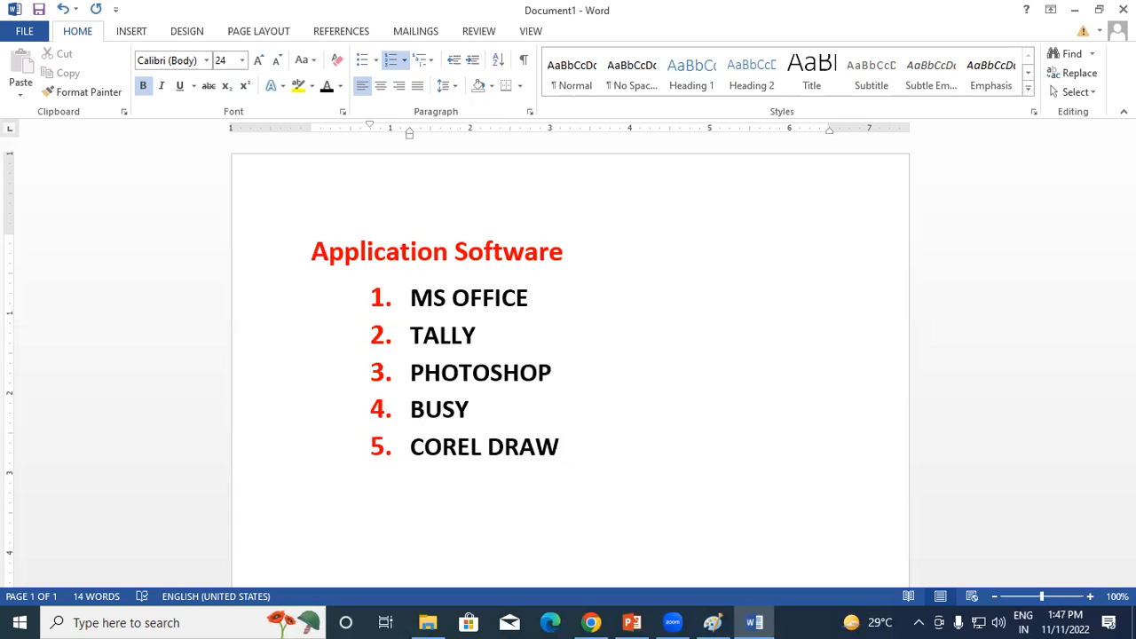
scroll(395, 266, "down", 3)
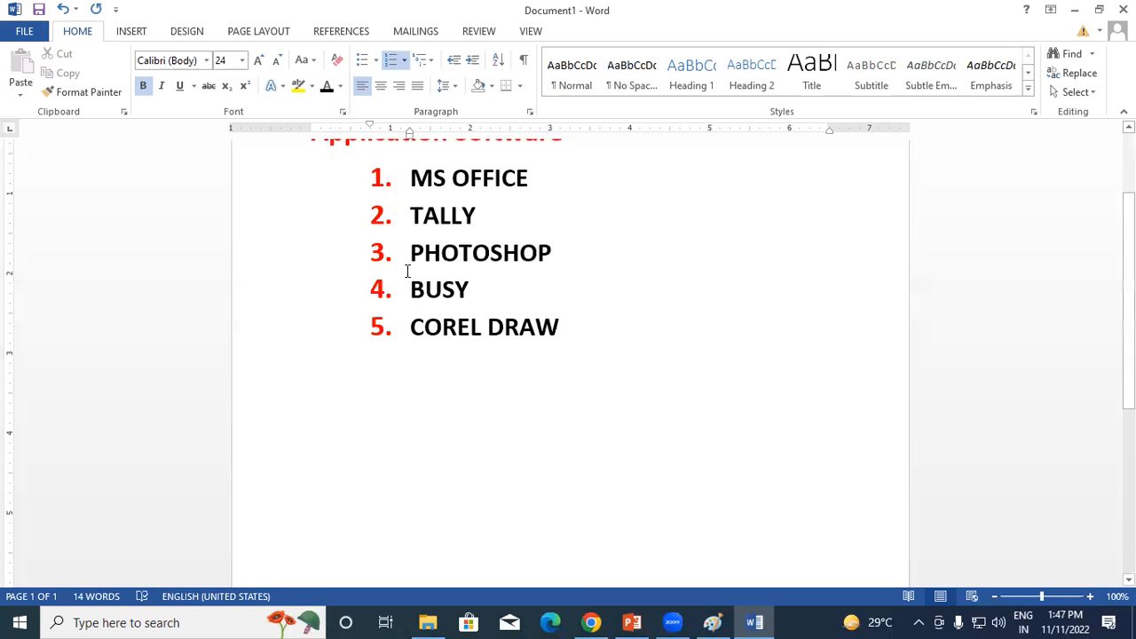
scroll(395, 293, "up", 3)
scroll(413, 294, "down", 1)
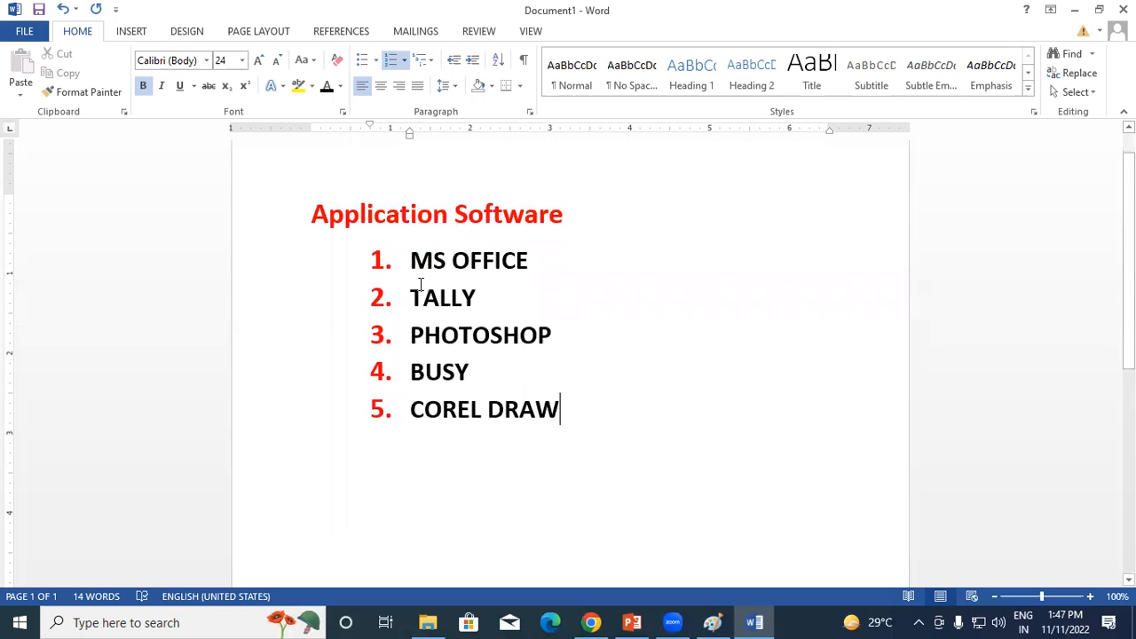
left_click_drag(412, 257, 550, 262)
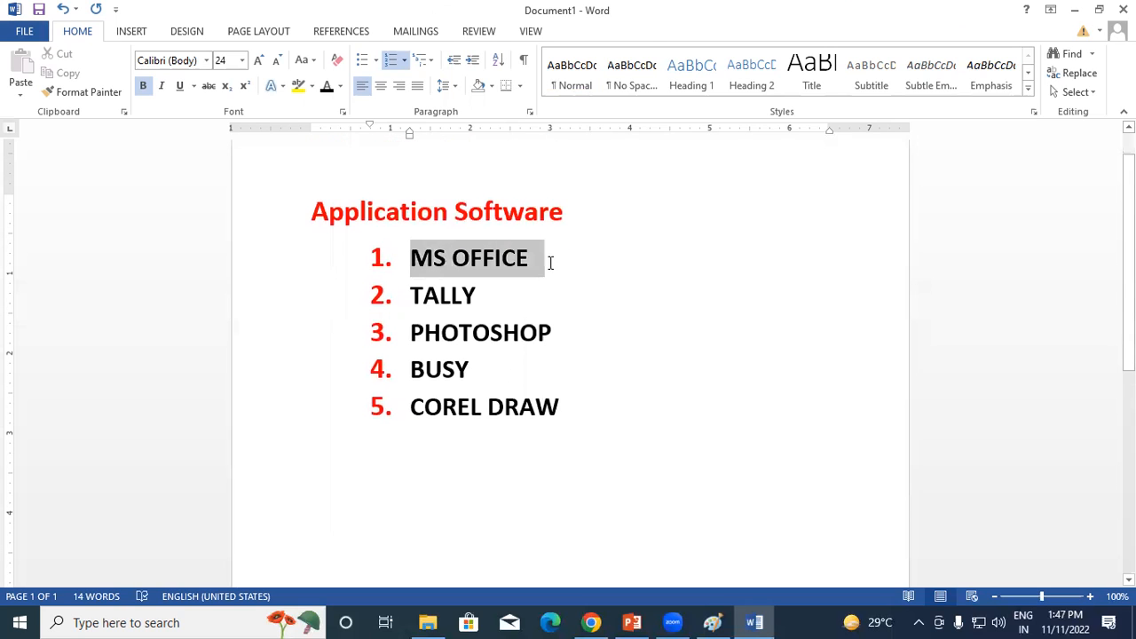
End the numbered list after "COREL DRAW" and start an unnumbered line at the left margin.
left_click(561, 404)
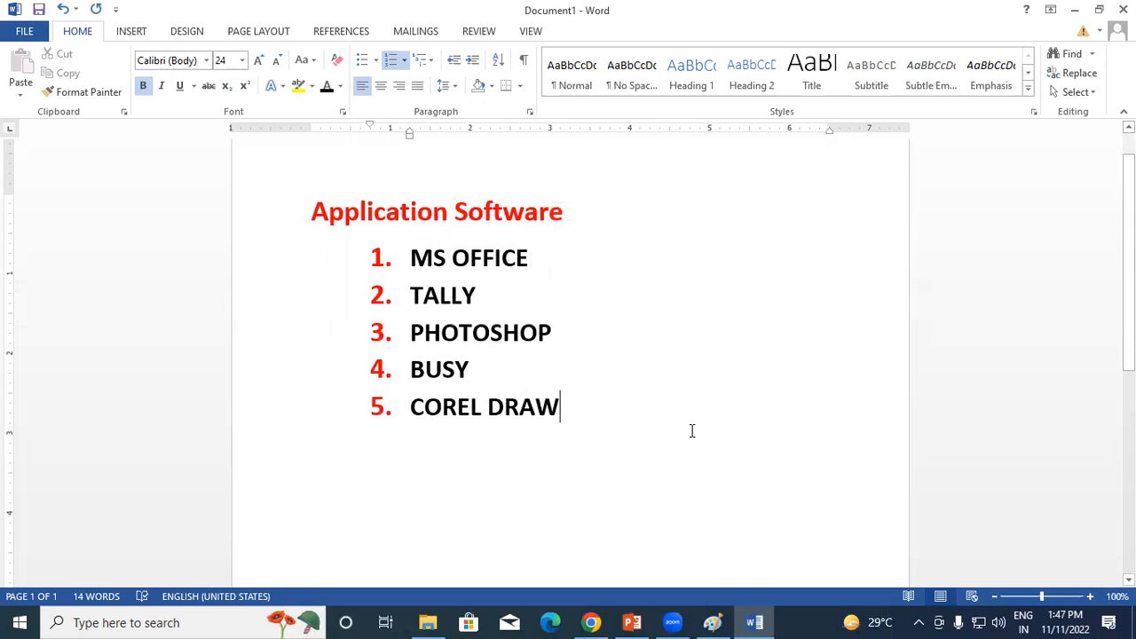
key("Return")
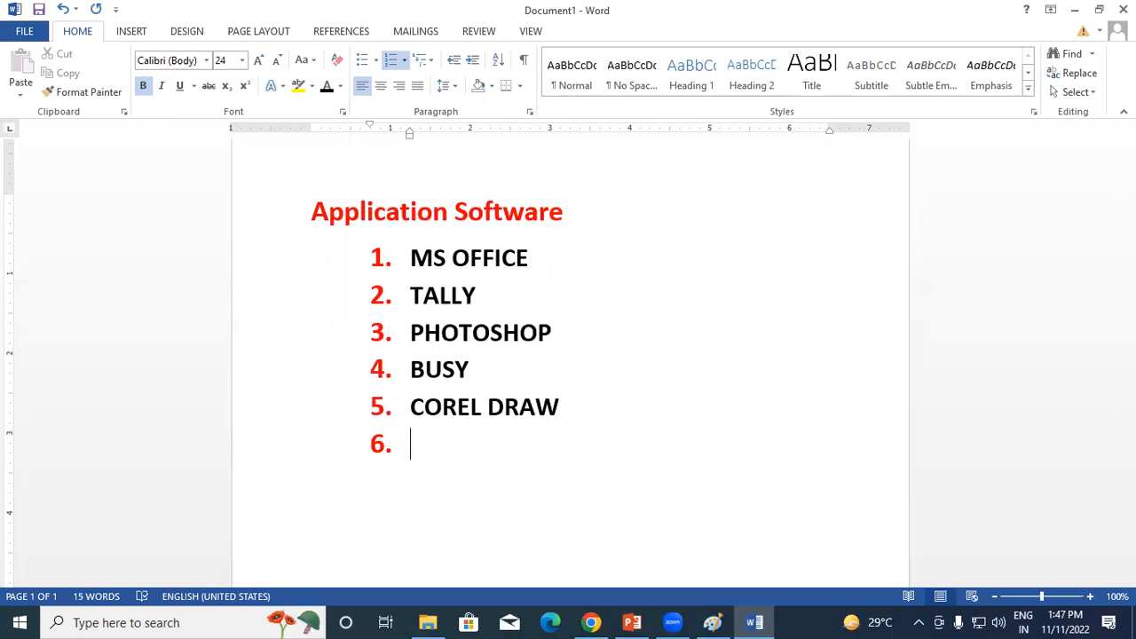
key("BackSpace")
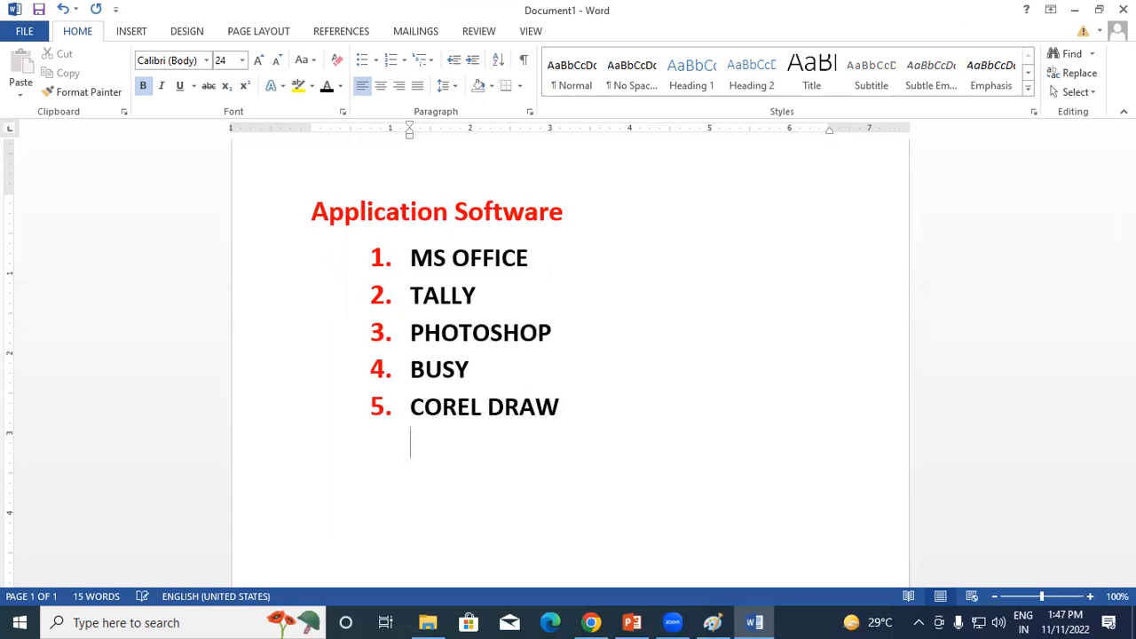
key("BackSpace")
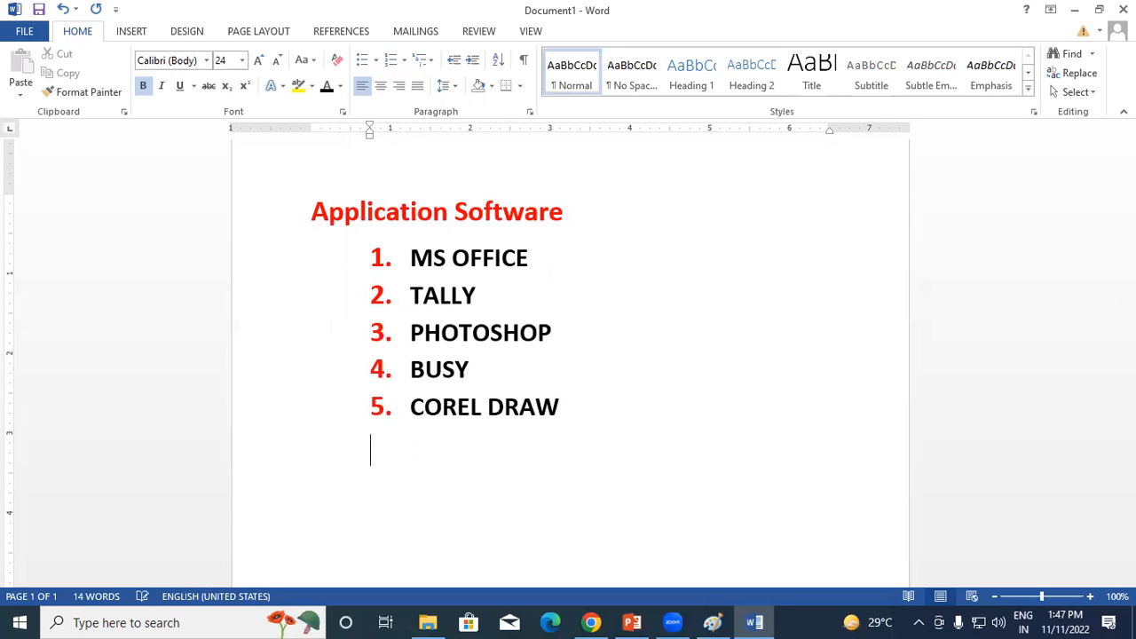
key("BackSpace")
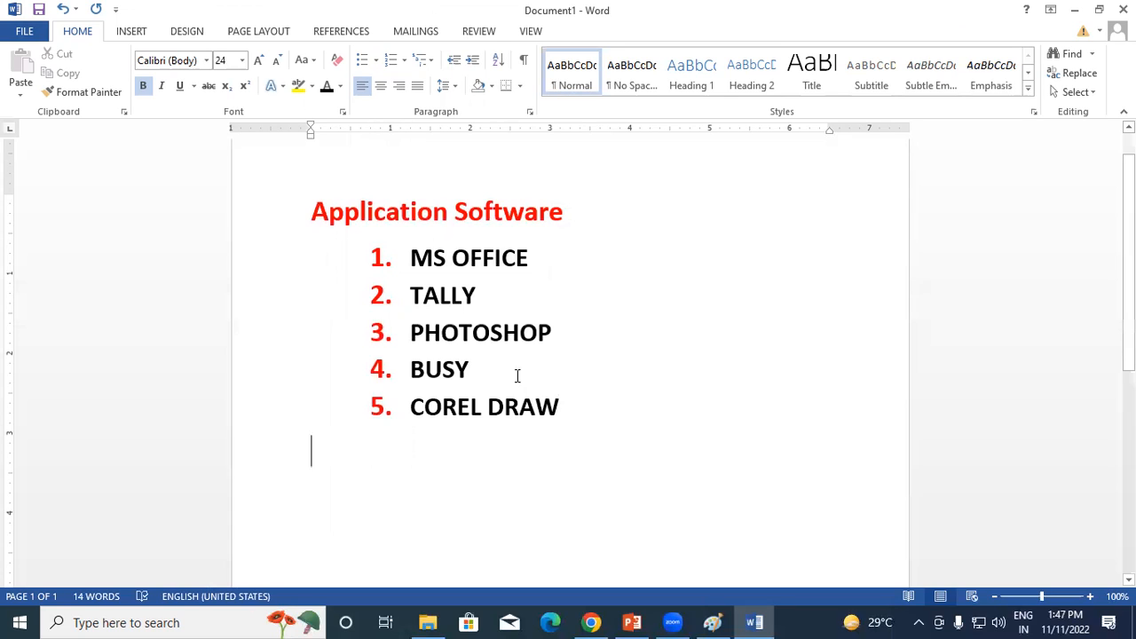
Enter "MS OFFICE" in capital letters as a new heading below the numbered list.
scroll(450, 383, "down", 2)
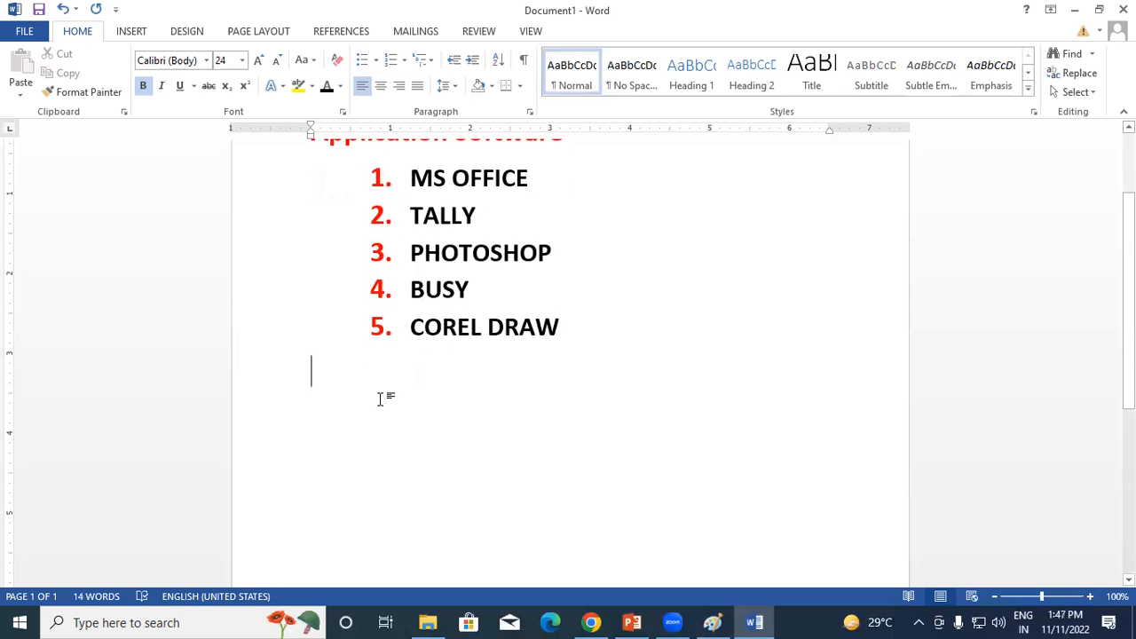
type("m")
key("BackSpace")
type("MS OFFICE")
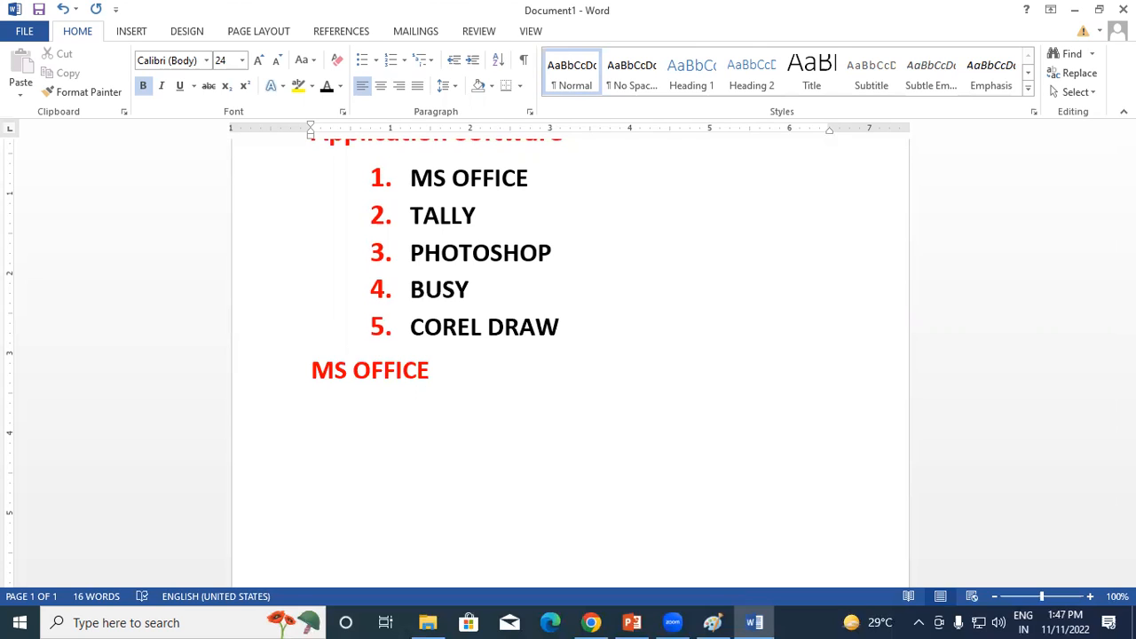
Add an indented line reading "MS WORD" below the new "MS OFFICE" heading and start another line.
key("Return")
type("MS RO")
key("BackSpace")
key("BackSpace")
type("WORD")
key("Return")
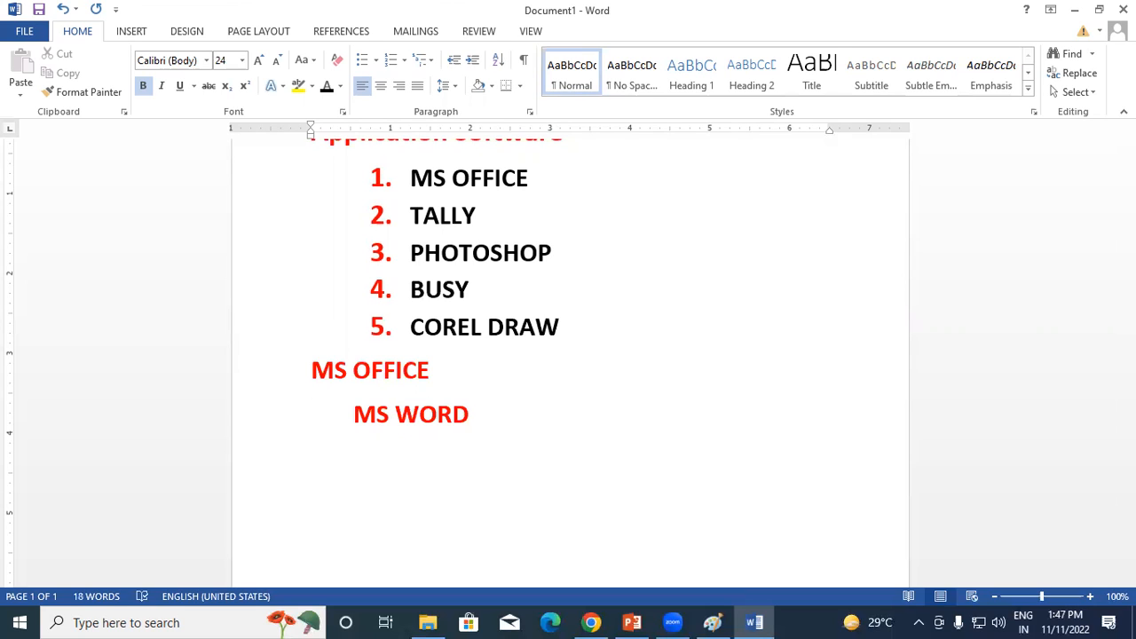
Add indented lines reading "MS EXCEL" and "MS POWERPOINT" below "MS WORD" under the "MS OFFICE" heading.
type("MS eX")
key("BackSpace")
key("BackSpace")
type("EXCEL")
key("Return")
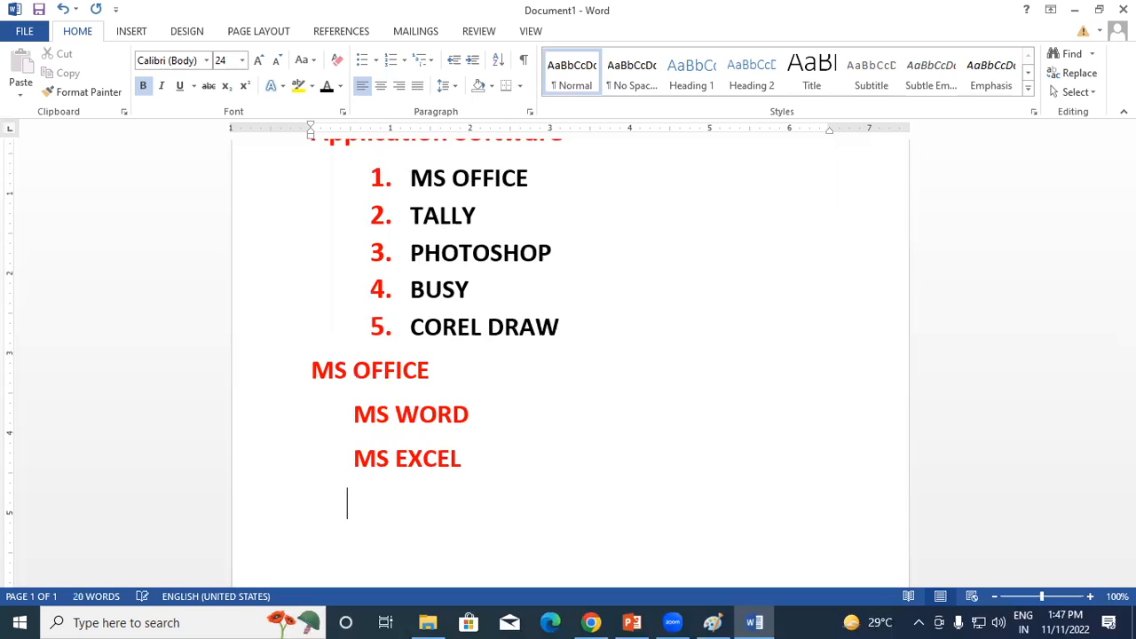
type("MS POWERP")
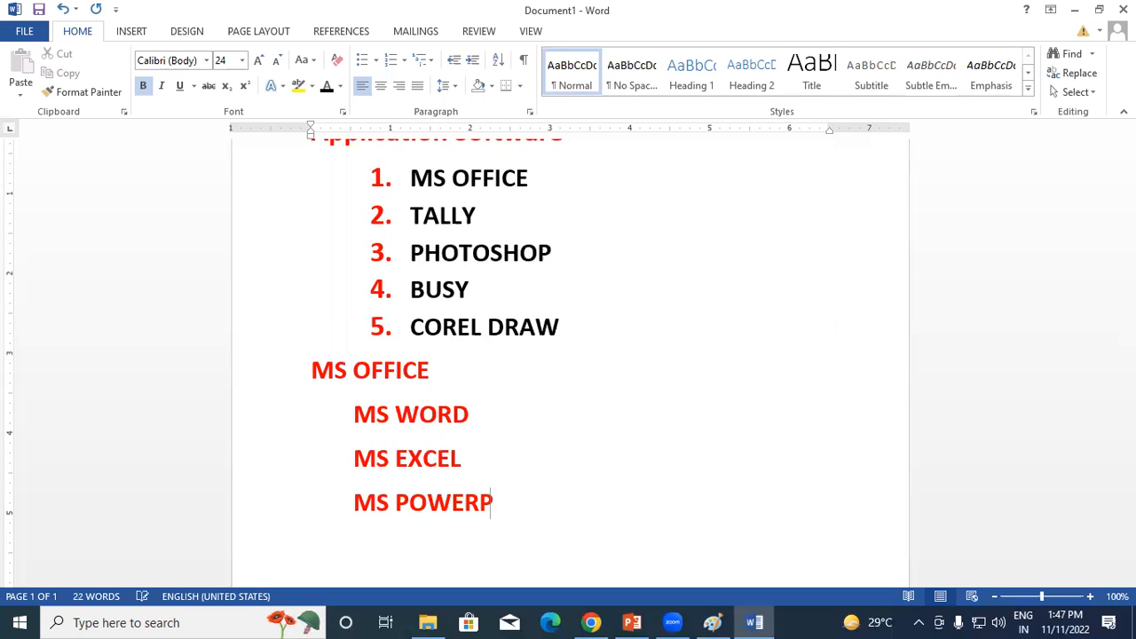
type("OINT")
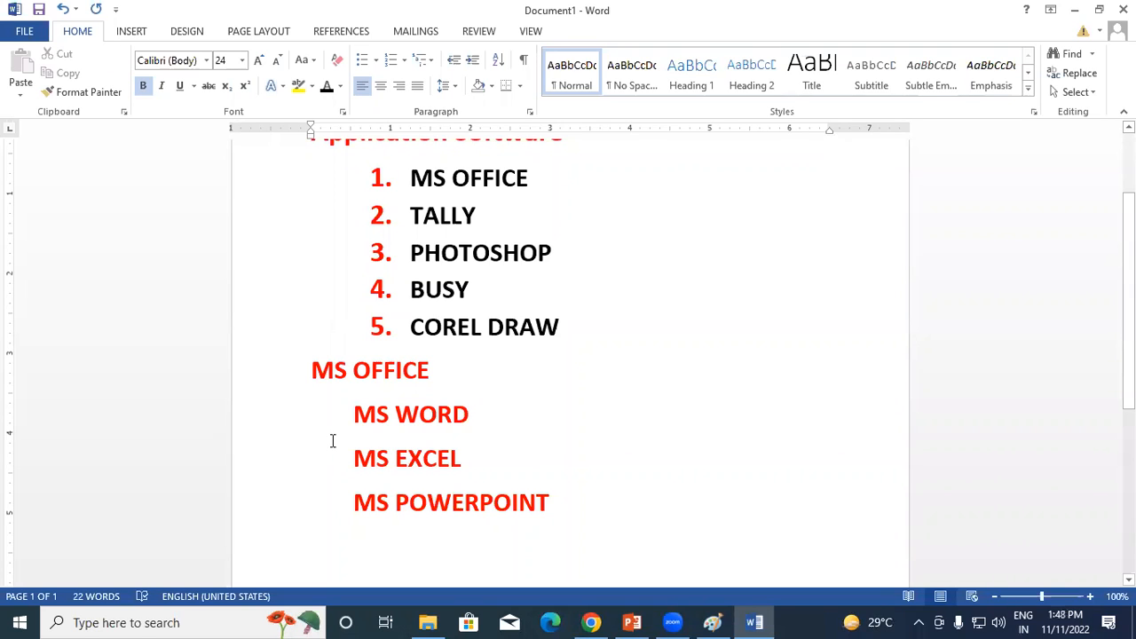
left_click_drag(353, 414, 558, 507)
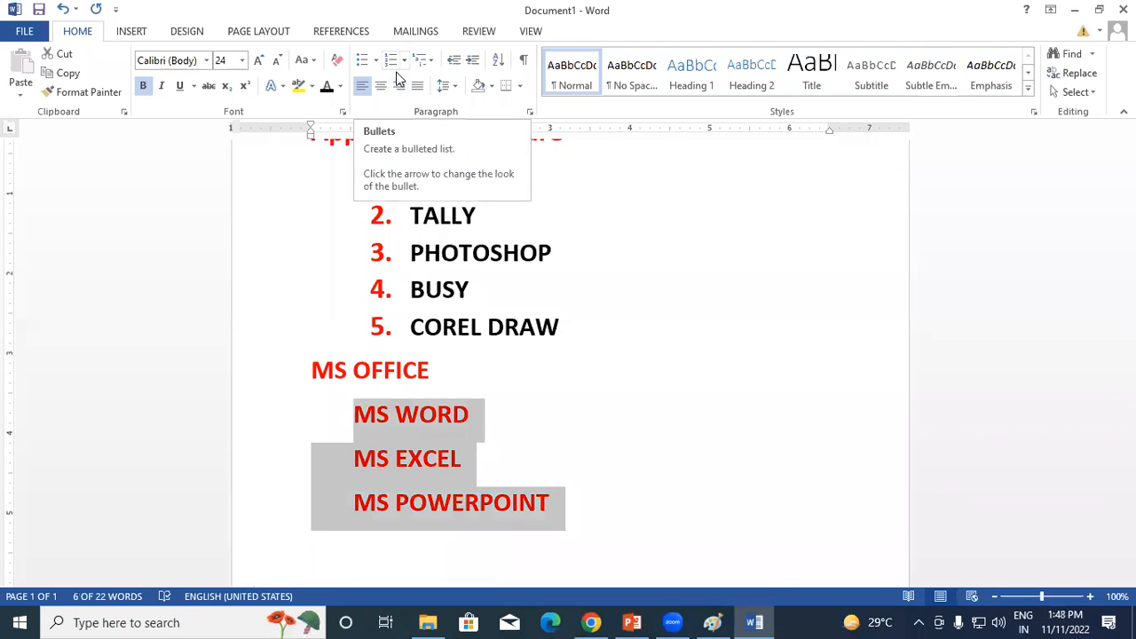
left_click(469, 457)
scroll(400, 346, "down", 1)
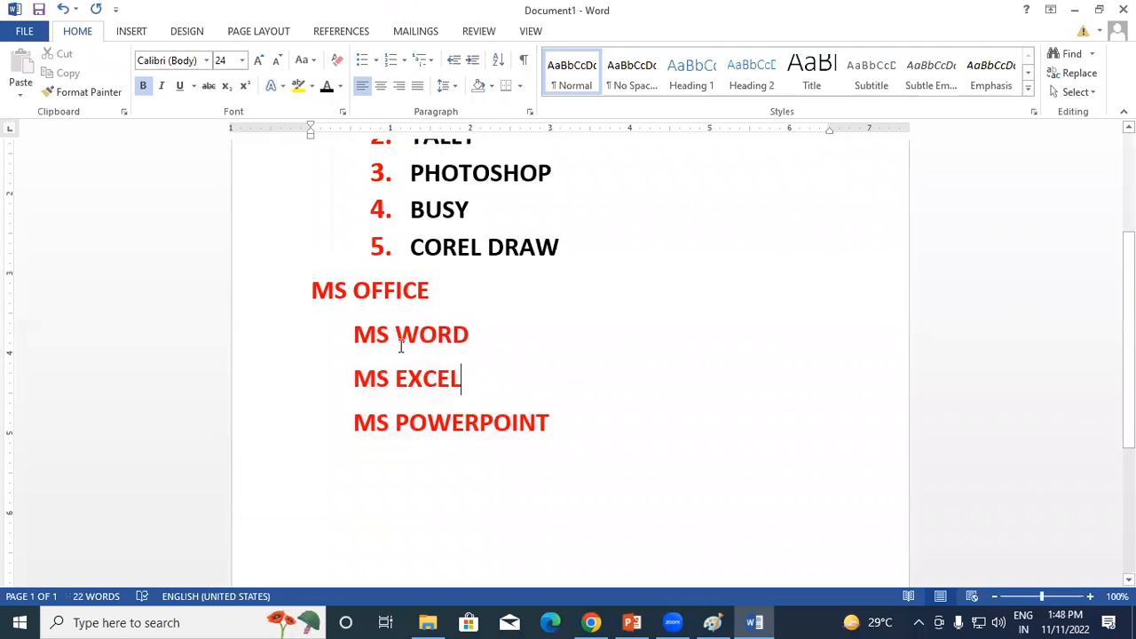
scroll(400, 346, "up", 5)
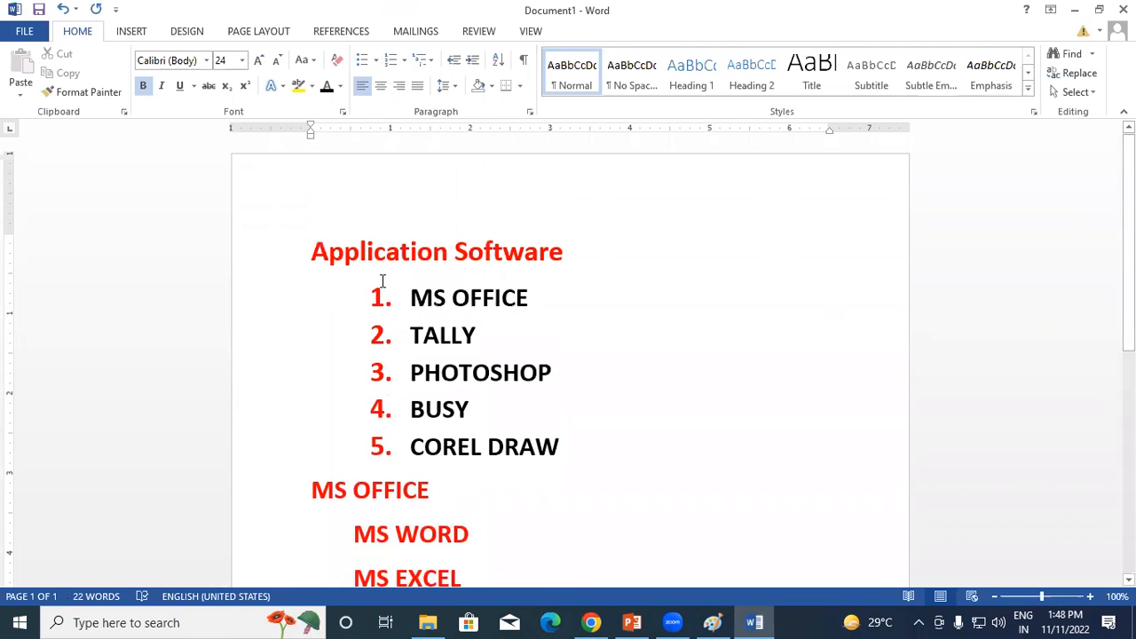
left_click_drag(308, 247, 570, 258)
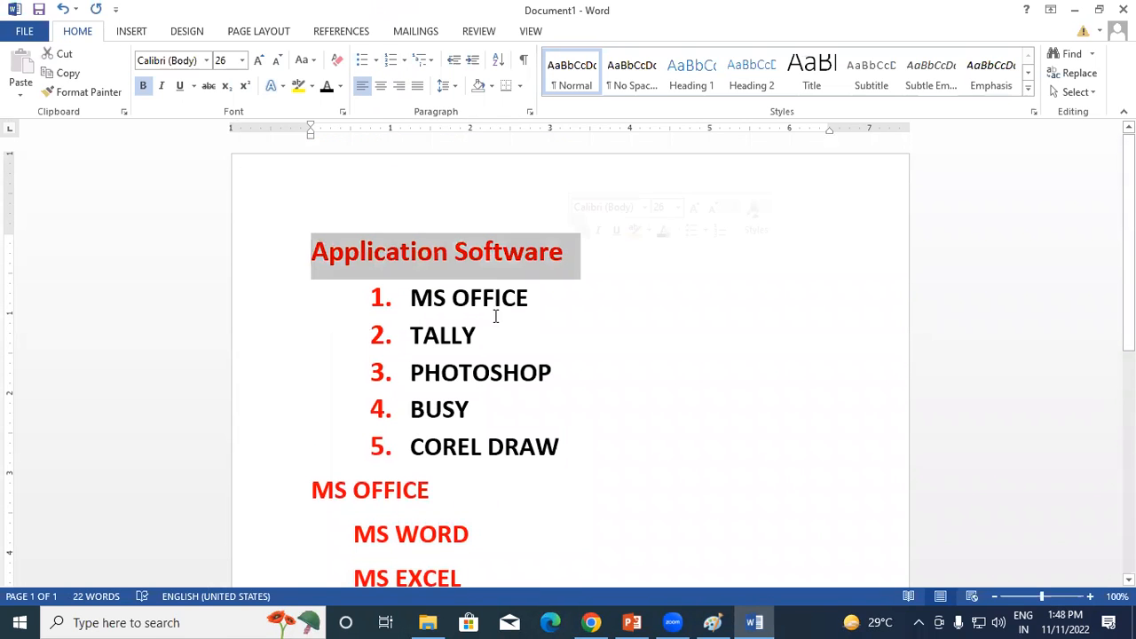
left_click(490, 327)
scroll(411, 266, "down", 3)
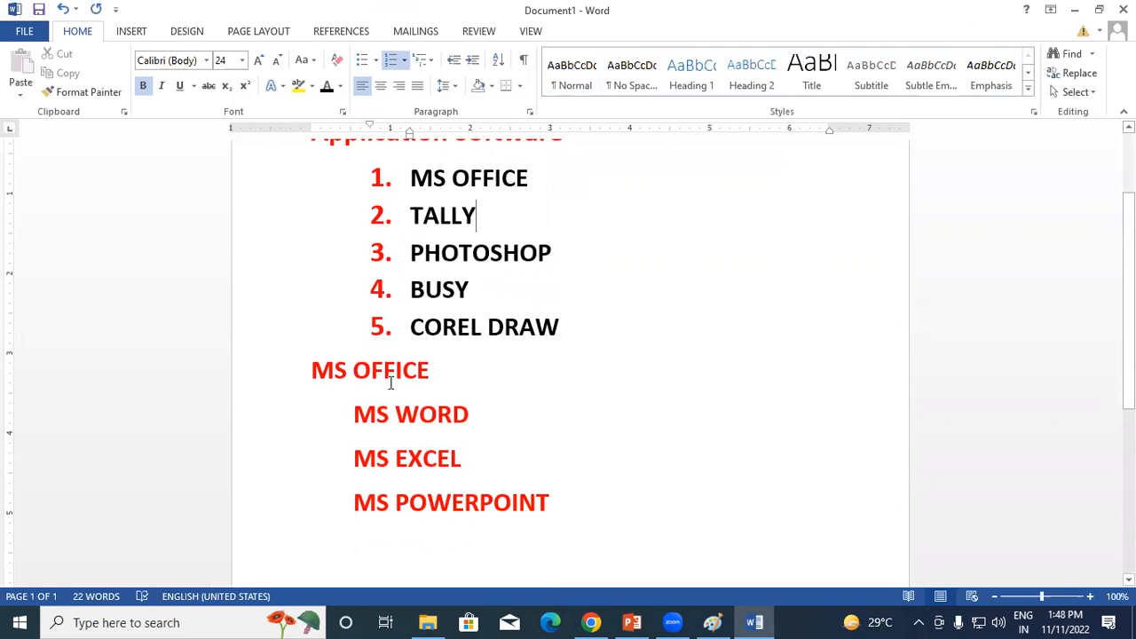
Change the font colour of the "MS WORD", "MS EXCEL" and "MS POWERPOINT" lines to black.
scroll(351, 340, "down", 2)
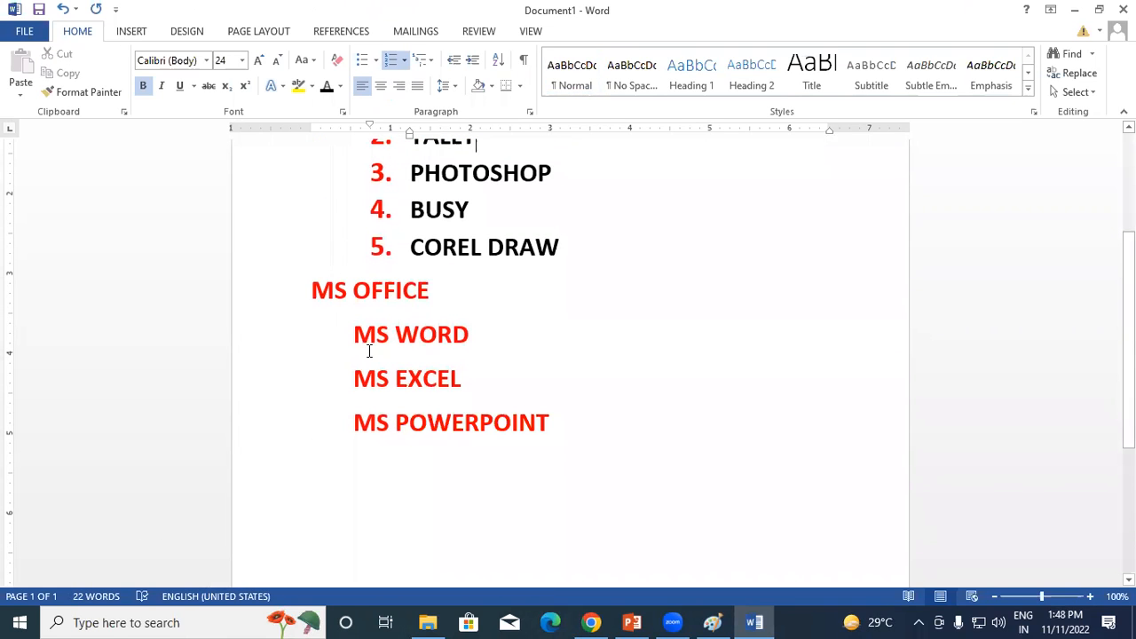
left_click_drag(355, 333, 552, 424)
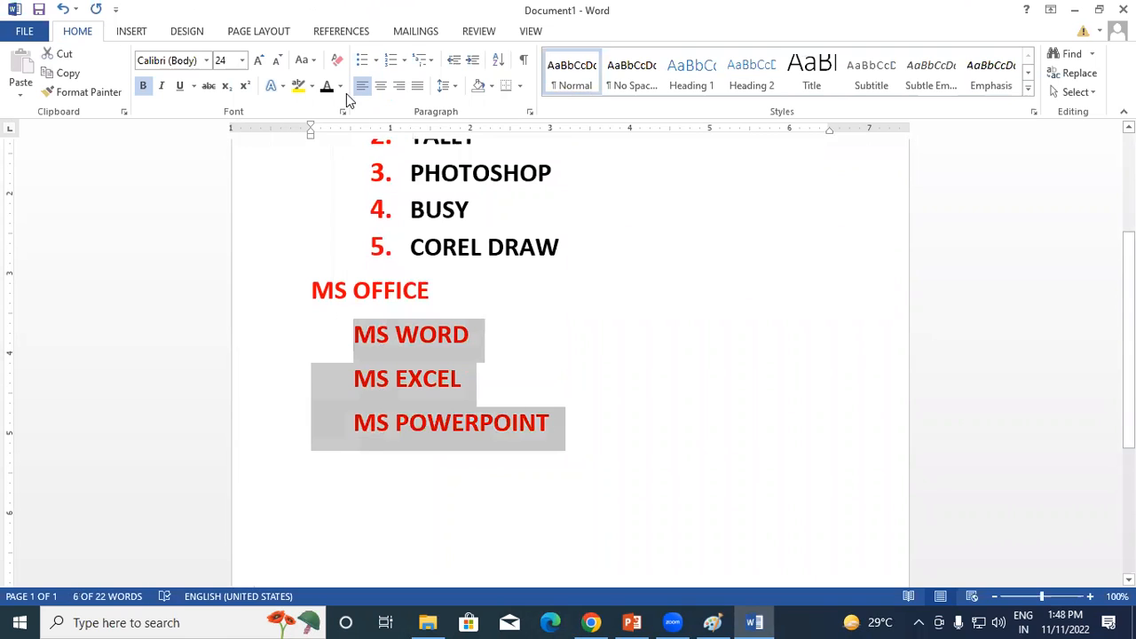
left_click(340, 86)
left_click(378, 219)
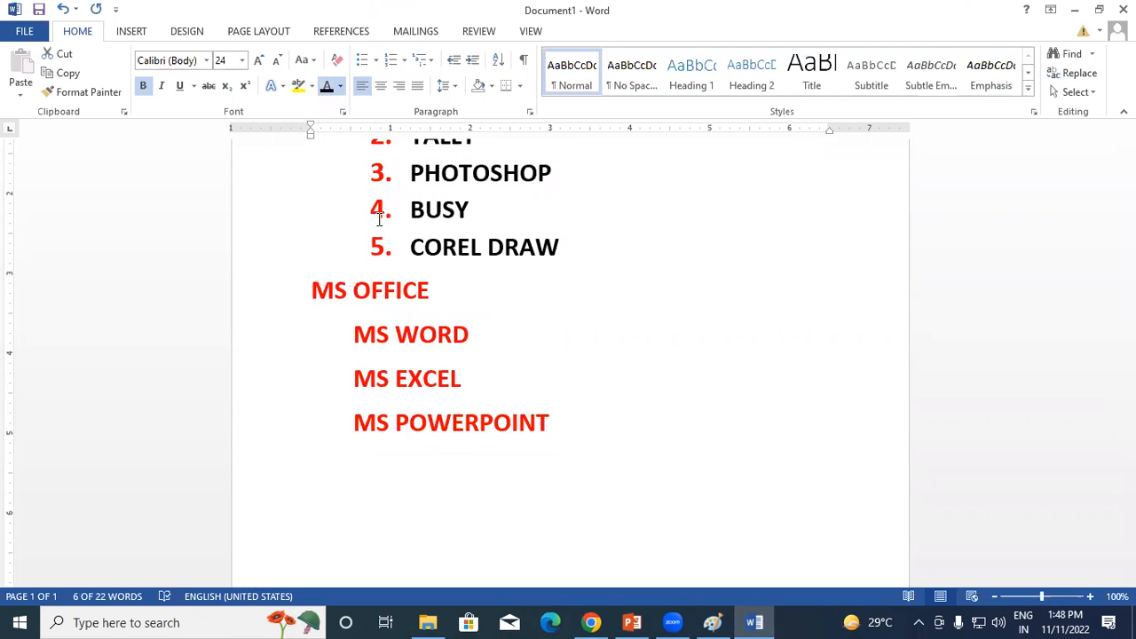
left_click(557, 428)
Review the outline's headings and items from "Application Software" down to "MS POWERPOINT".
scroll(317, 373, "up", 3)
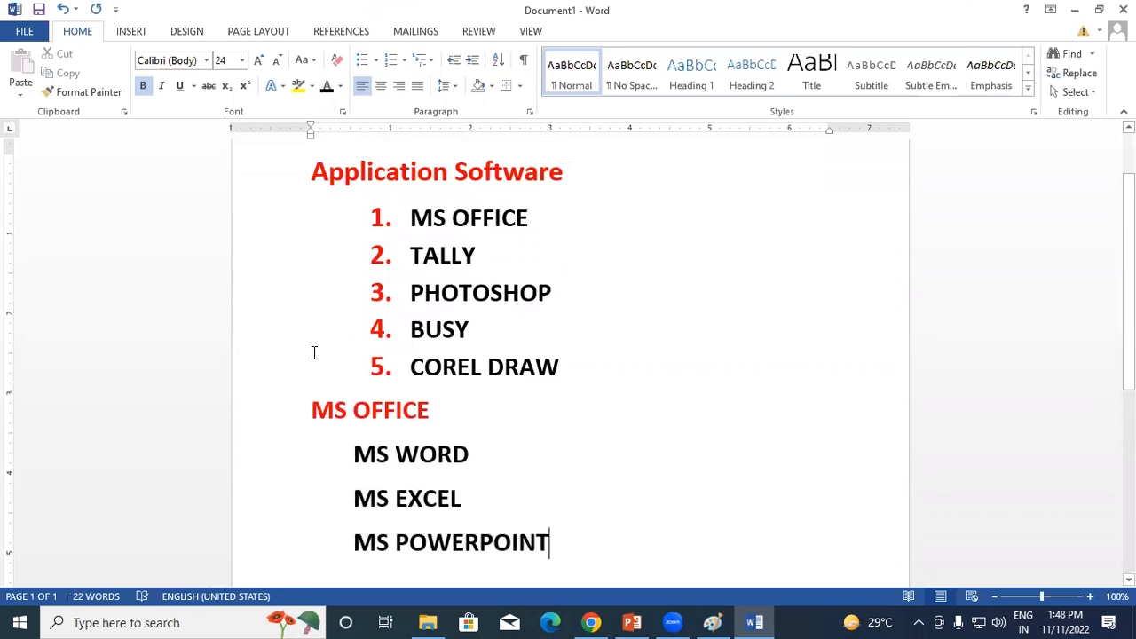
scroll(347, 346, "down", 2)
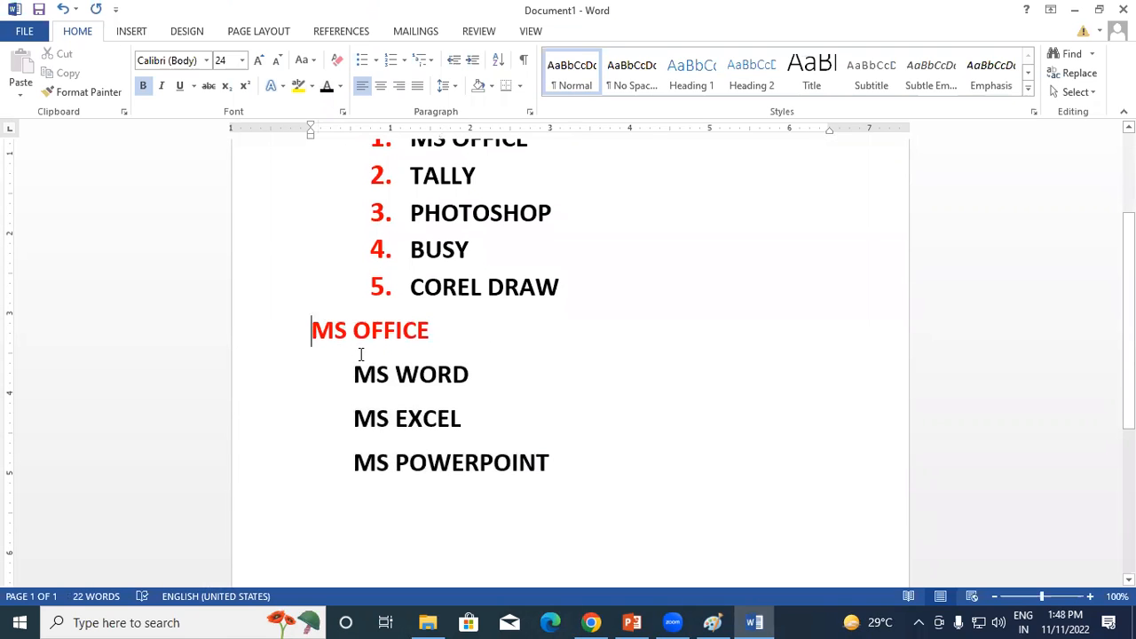
scroll(317, 349, "up", 3)
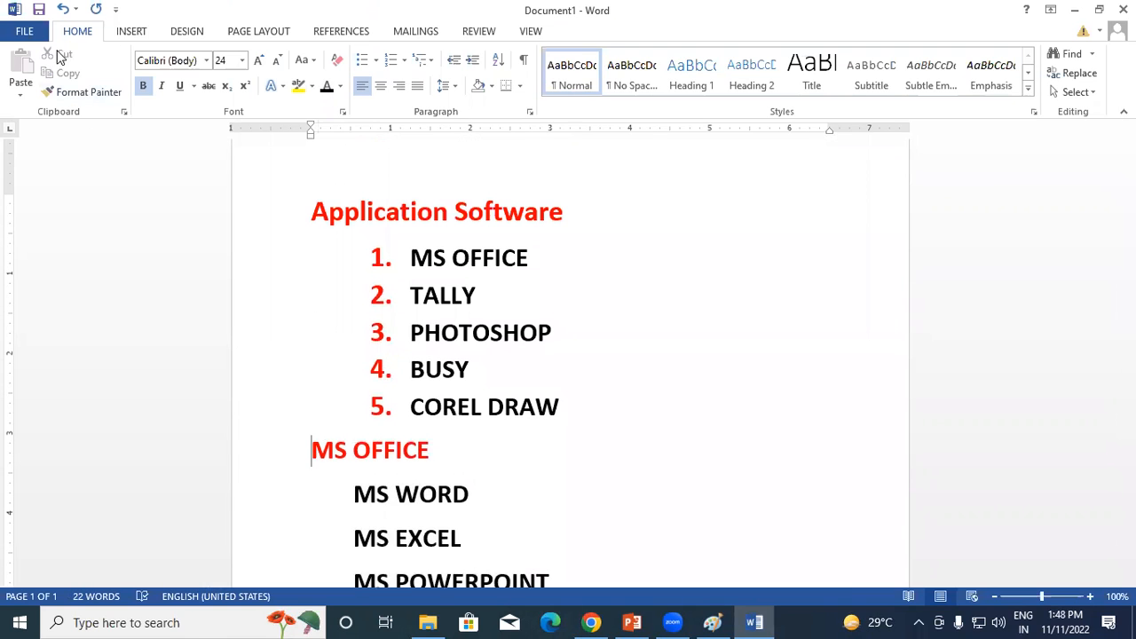
scroll(358, 270, "up", 1)
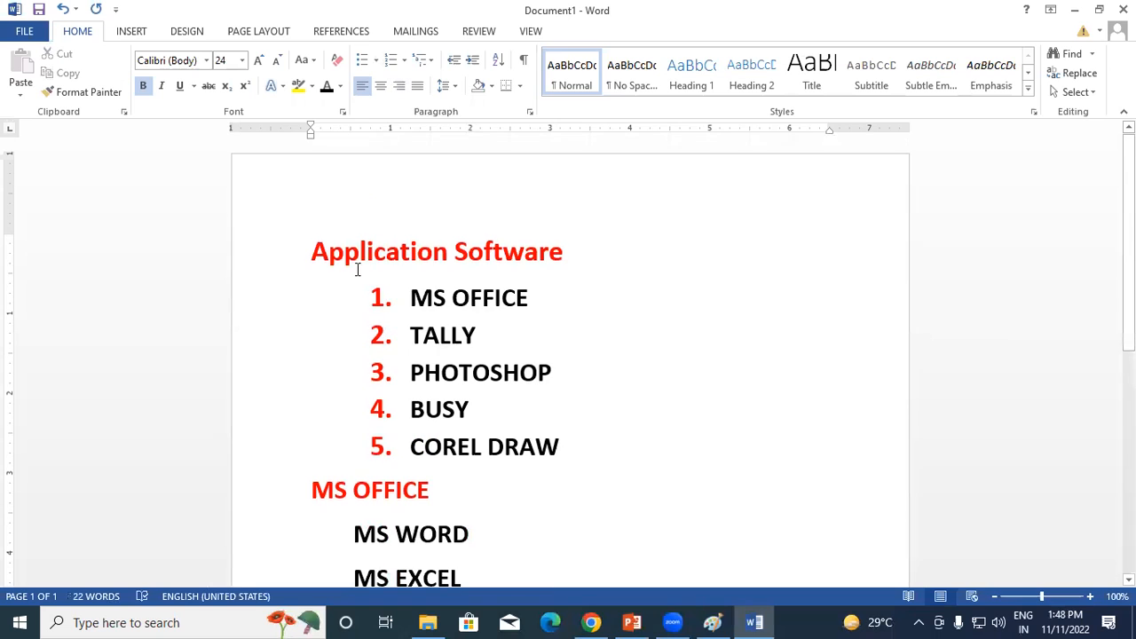
left_click_drag(310, 251, 335, 249)
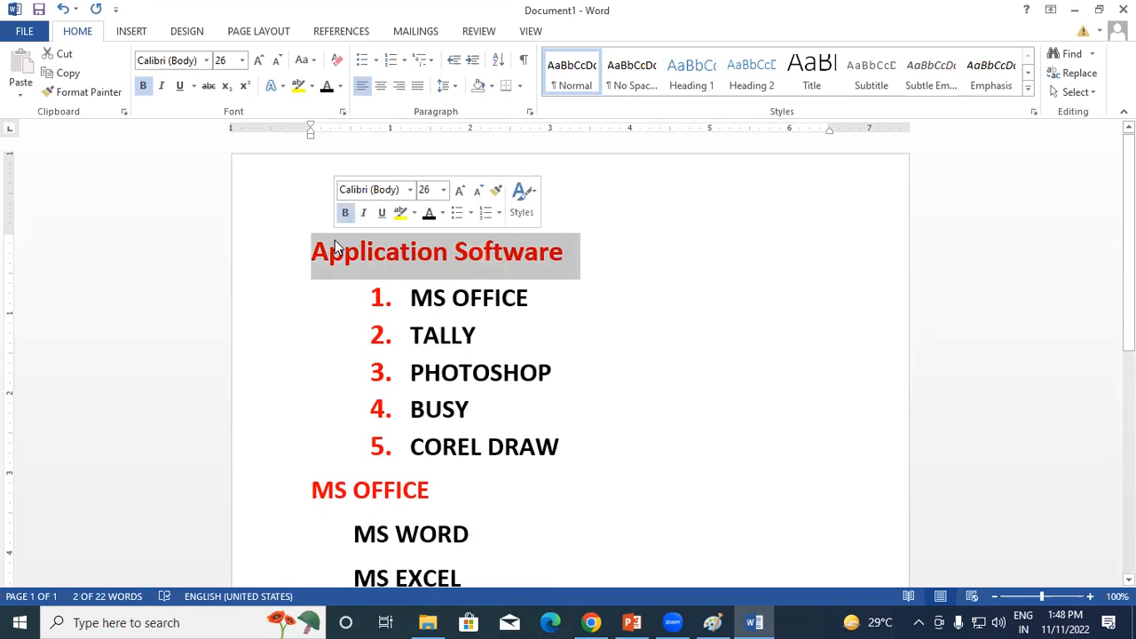
left_click(409, 320)
scroll(406, 266, "down", 1)
left_click_drag(408, 256, 552, 256)
scroll(445, 268, "down", 2)
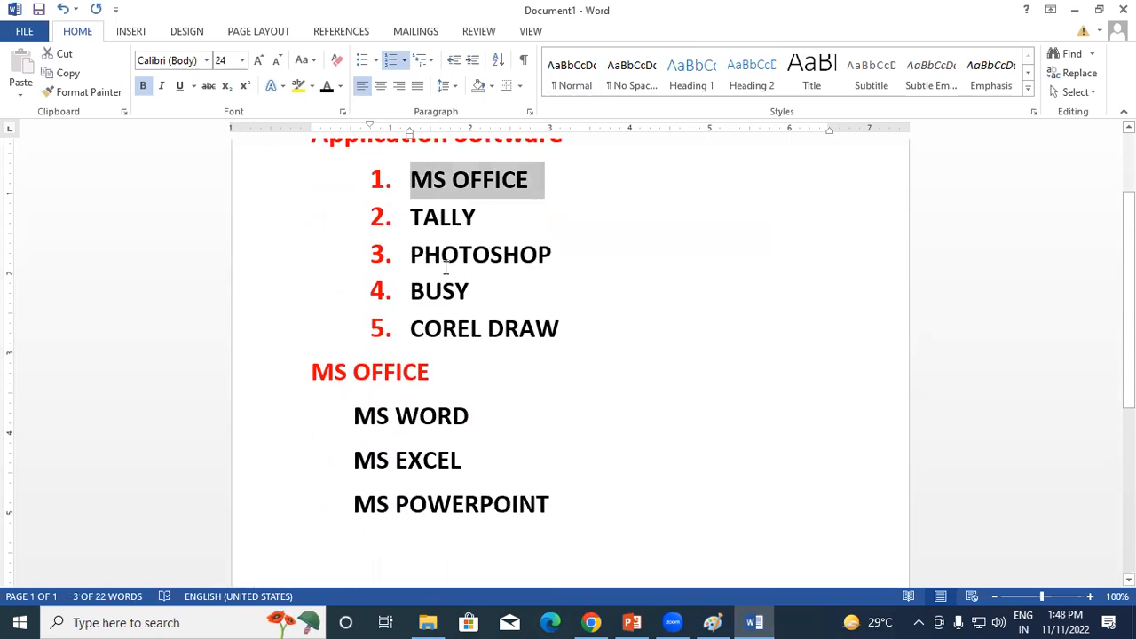
scroll(426, 306, "up", 2)
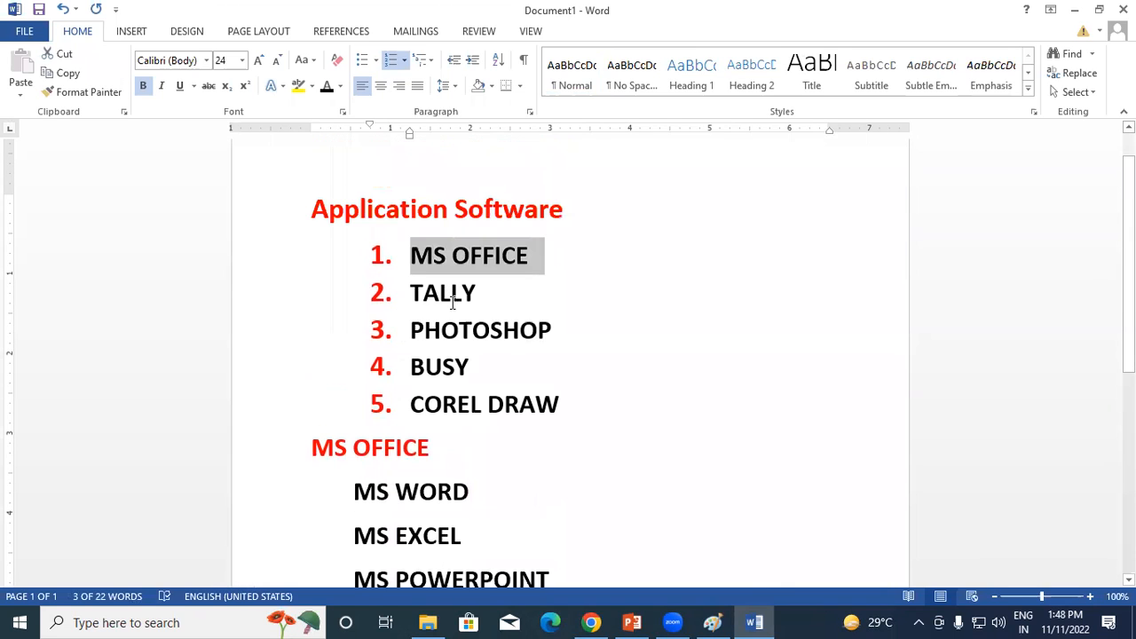
left_click(551, 271)
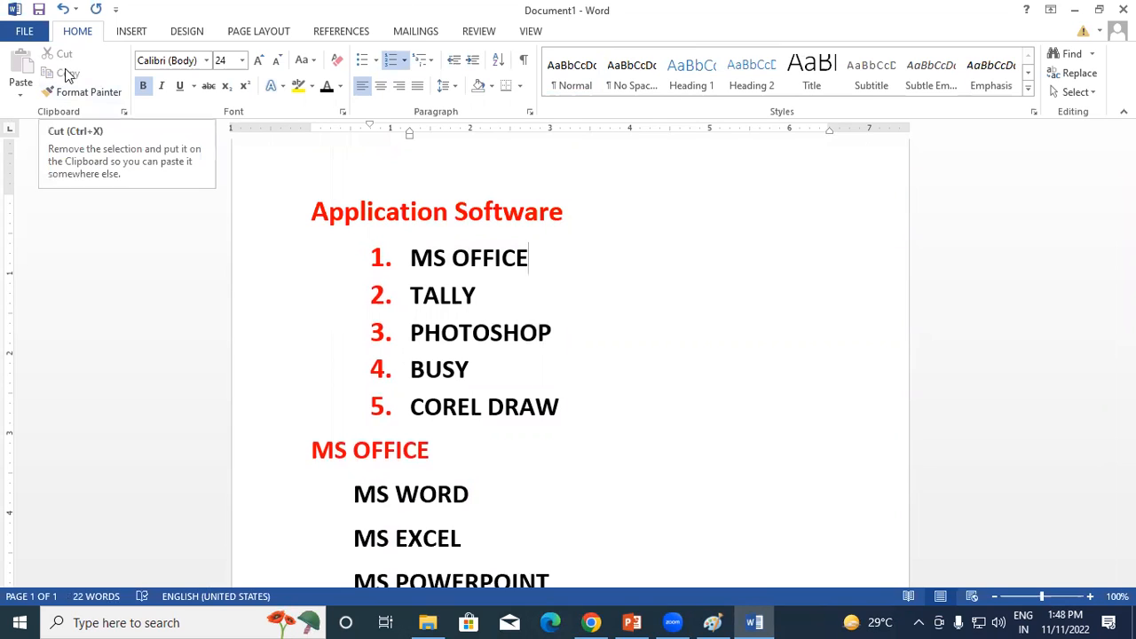
left_click_drag(311, 212, 580, 223)
scroll(581, 222, "down", 4)
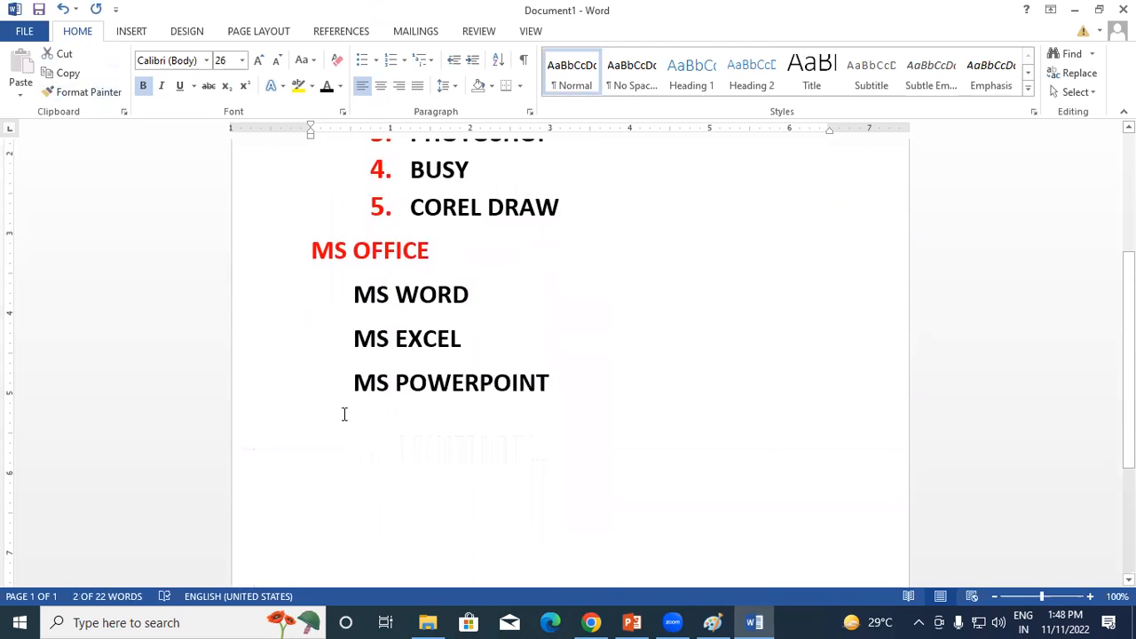
scroll(345, 415, "up", 5)
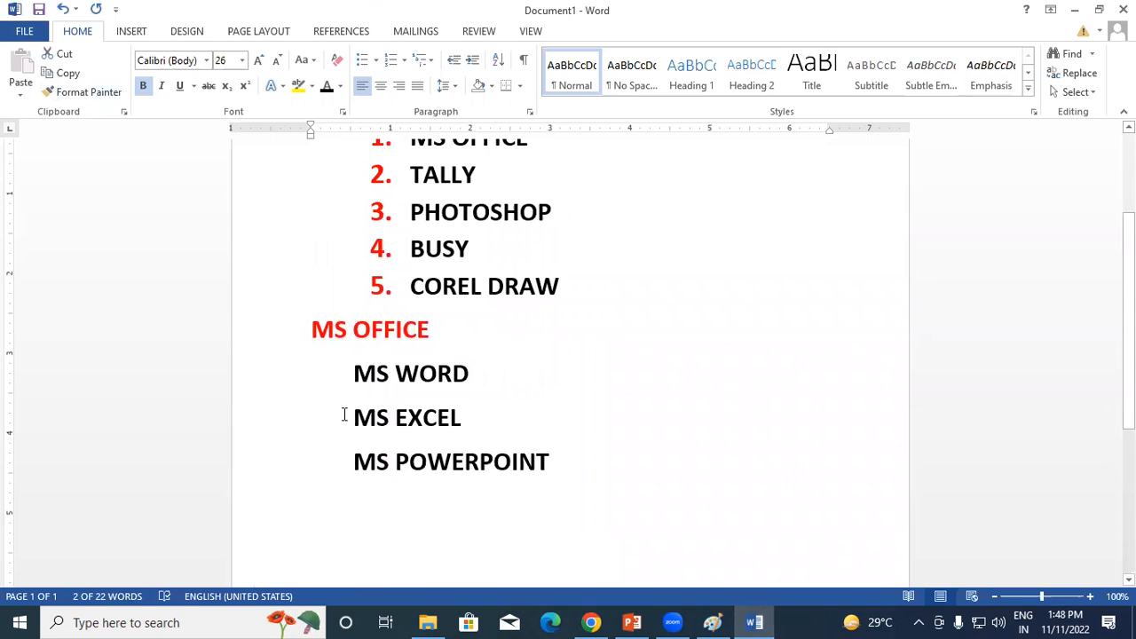
left_click(62, 75)
left_click(463, 336)
Copy the "Application Software" heading and paste it on a new line below "MS POWERPOINT".
left_click_drag(312, 249, 577, 255)
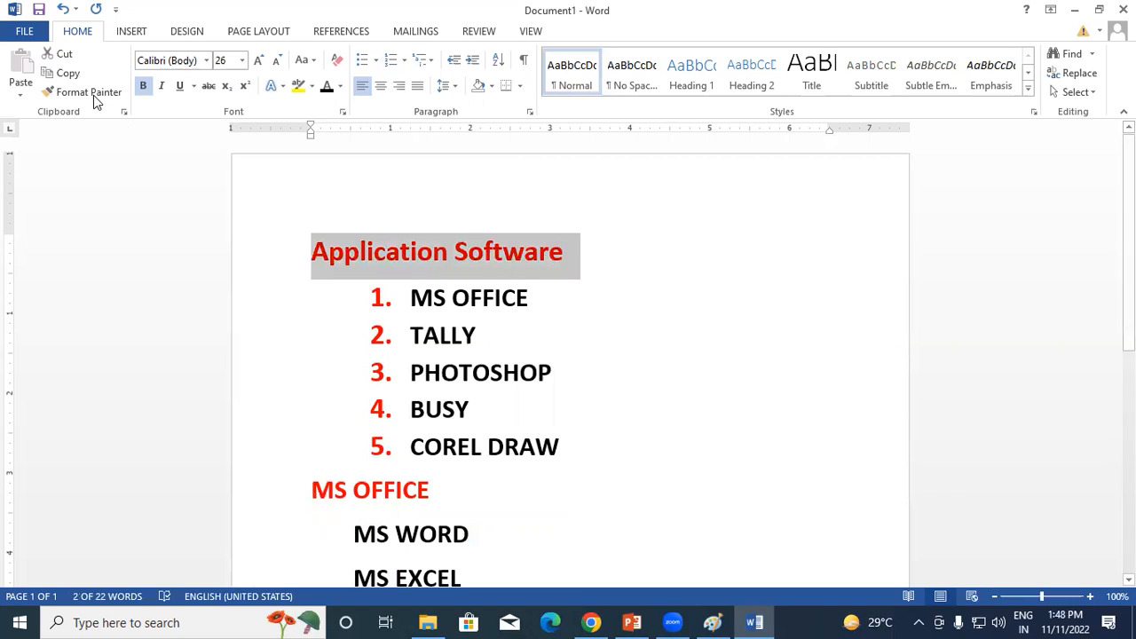
left_click(71, 76)
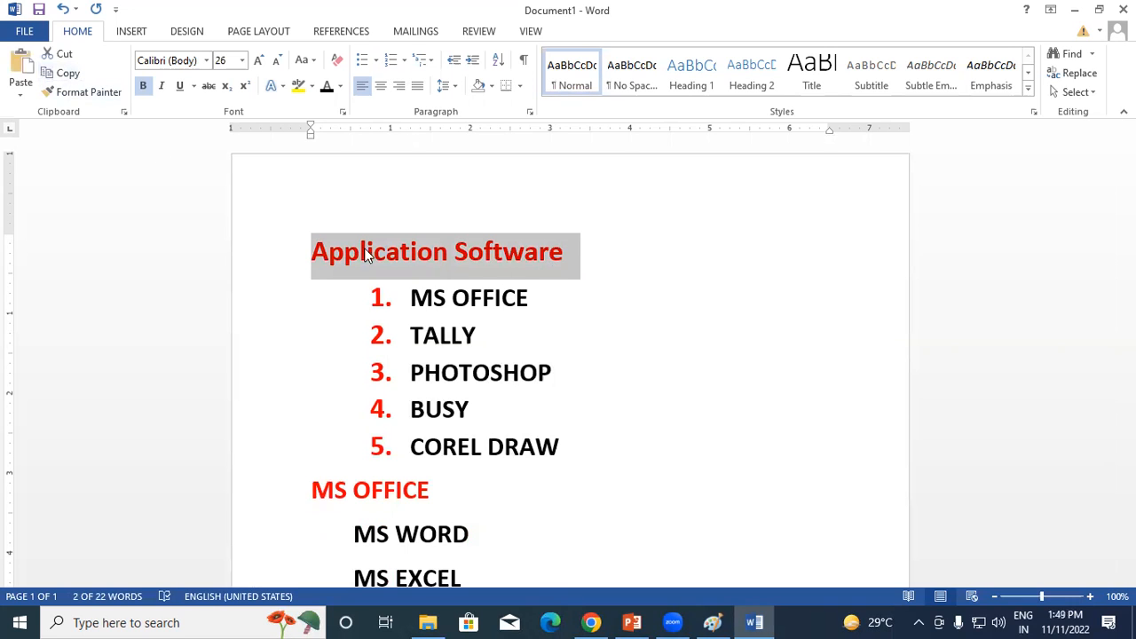
scroll(418, 381, "down", 3)
scroll(417, 424, "down", 2)
left_click(586, 340)
key("Return")
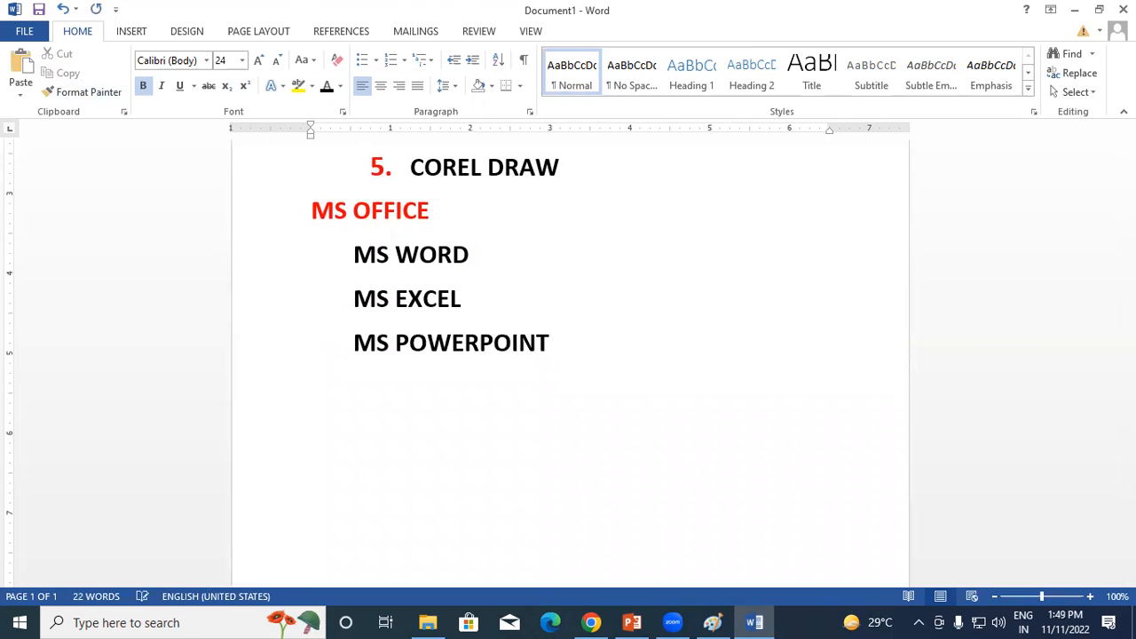
left_click(20, 66)
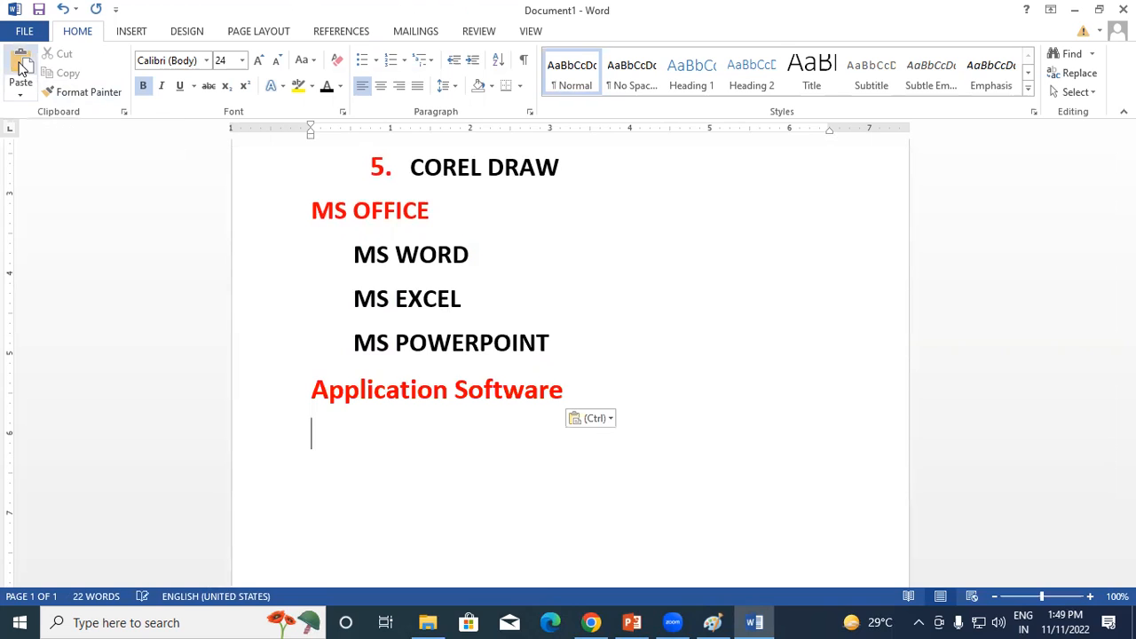
Compare the pasted "Application Software" line with the original heading at the start of the document.
scroll(317, 324, "up", 5)
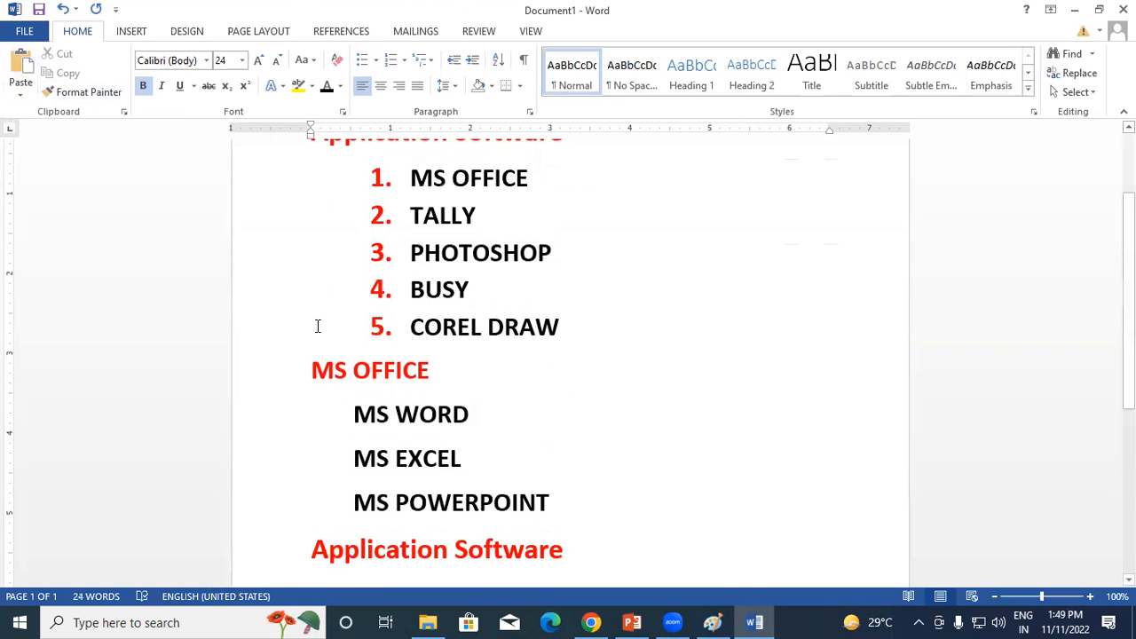
left_click_drag(316, 251, 543, 296)
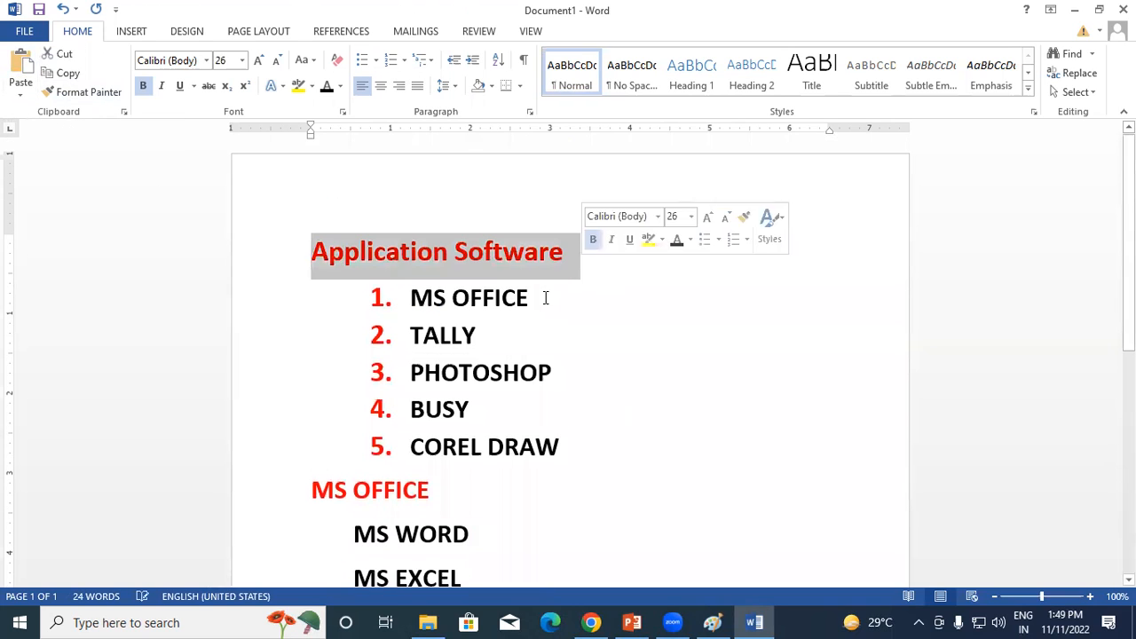
scroll(533, 302, "down", 3)
scroll(531, 311, "down", 1)
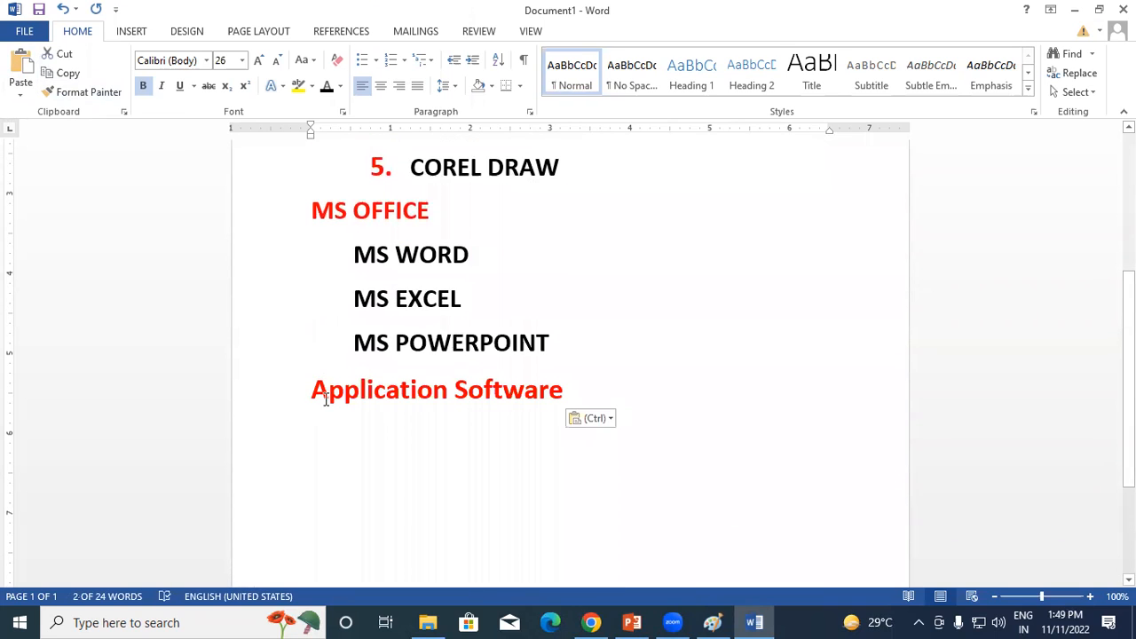
left_click_drag(376, 391, 555, 392)
left_click(495, 393)
scroll(475, 411, "up", 1)
scroll(475, 411, "up", 4)
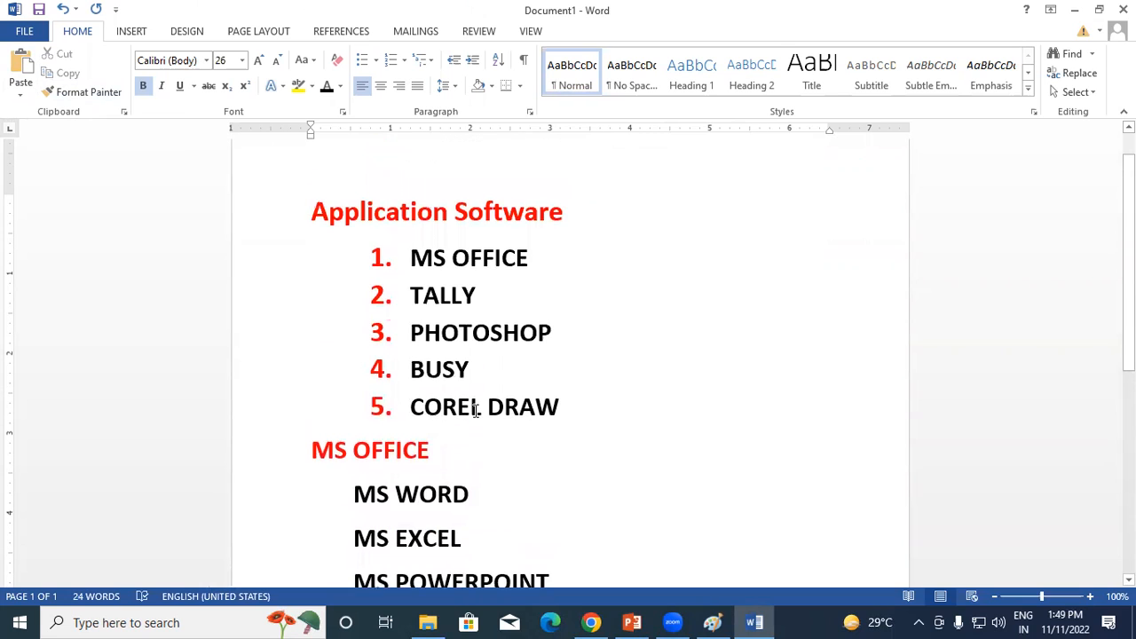
Paste six more copies of "Application Software" below the pasted heading and place the cursor after the first numbered item, "MS OFFICE".
scroll(479, 396, "down", 5)
left_click(577, 394)
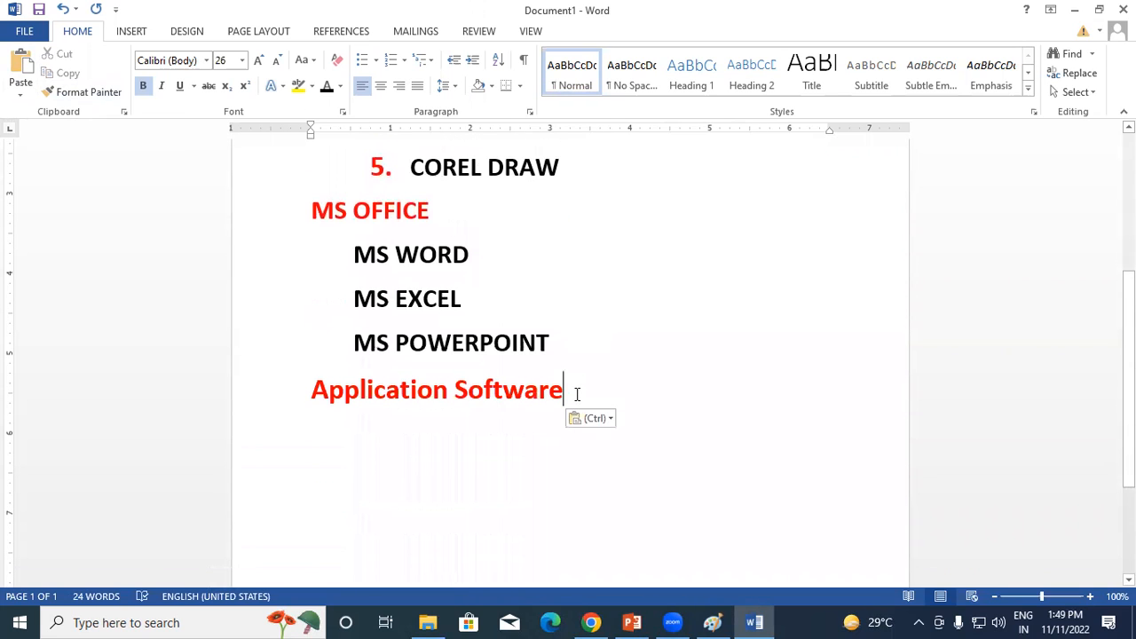
key("Return")
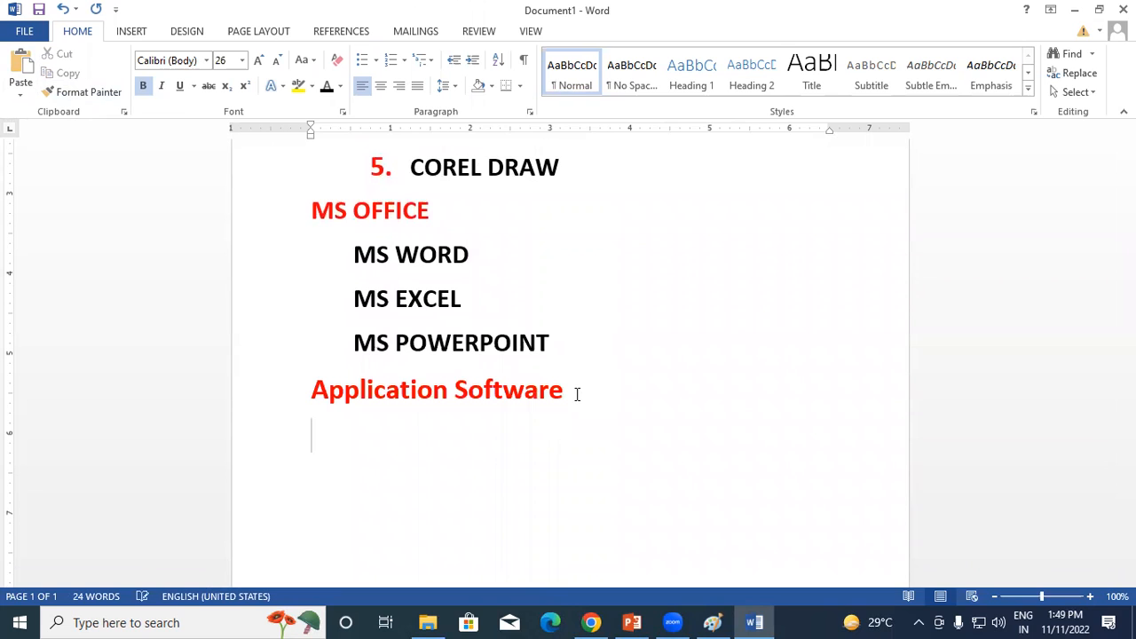
key("ctrl+v")
key("ctrl+v")
key("ctrl+v")
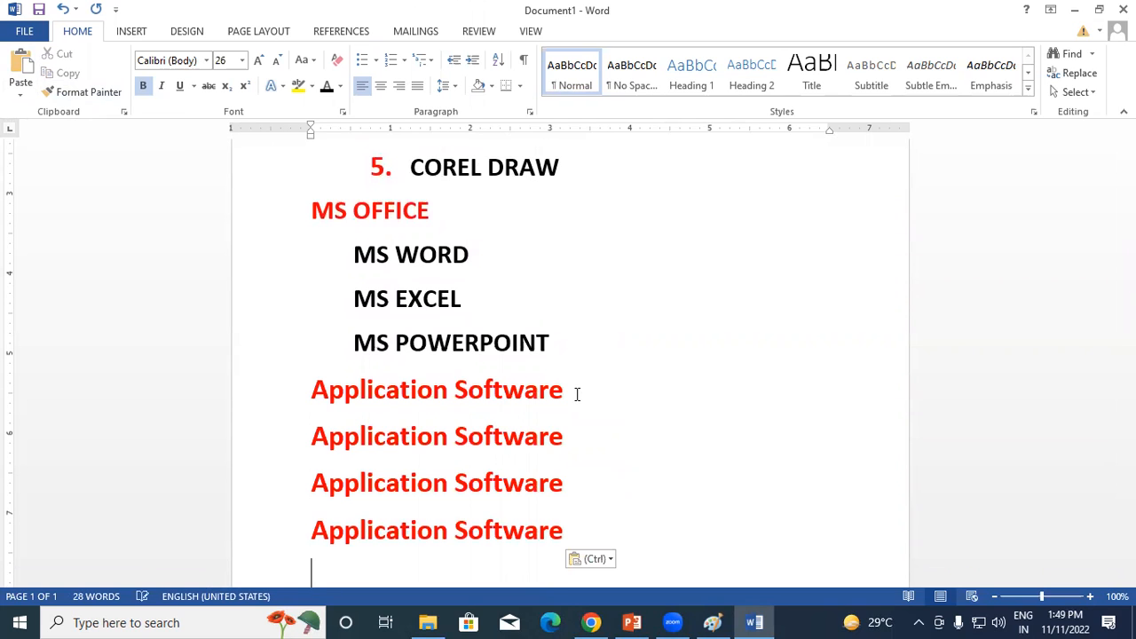
key("ctrl+v")
key("ctrl+v")
key("ctrl+v")
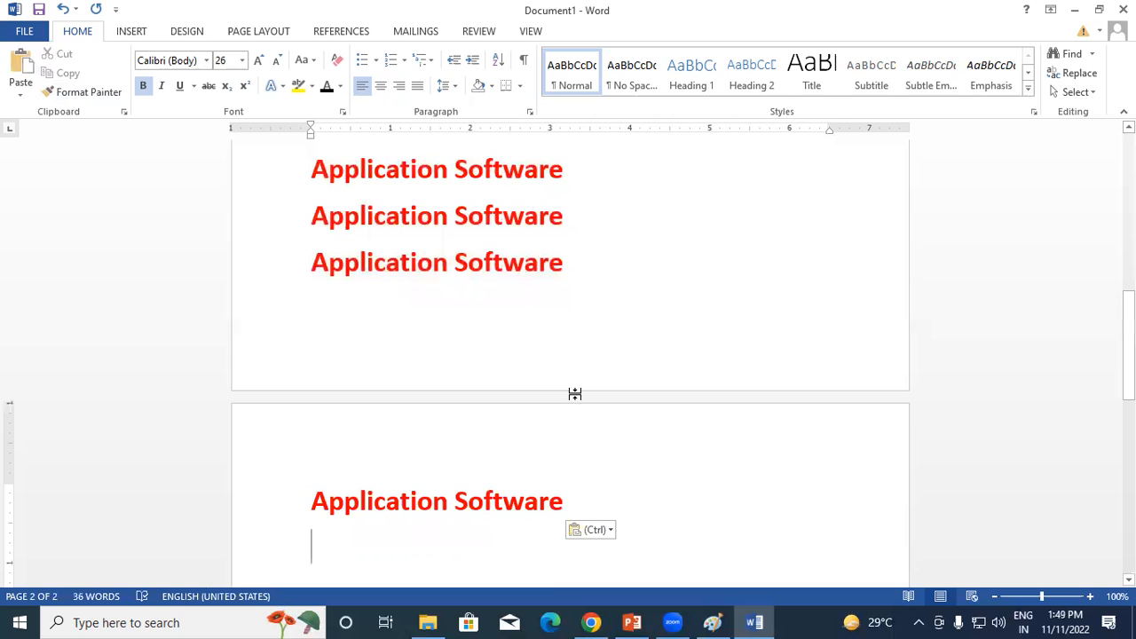
scroll(505, 403, "up", 10)
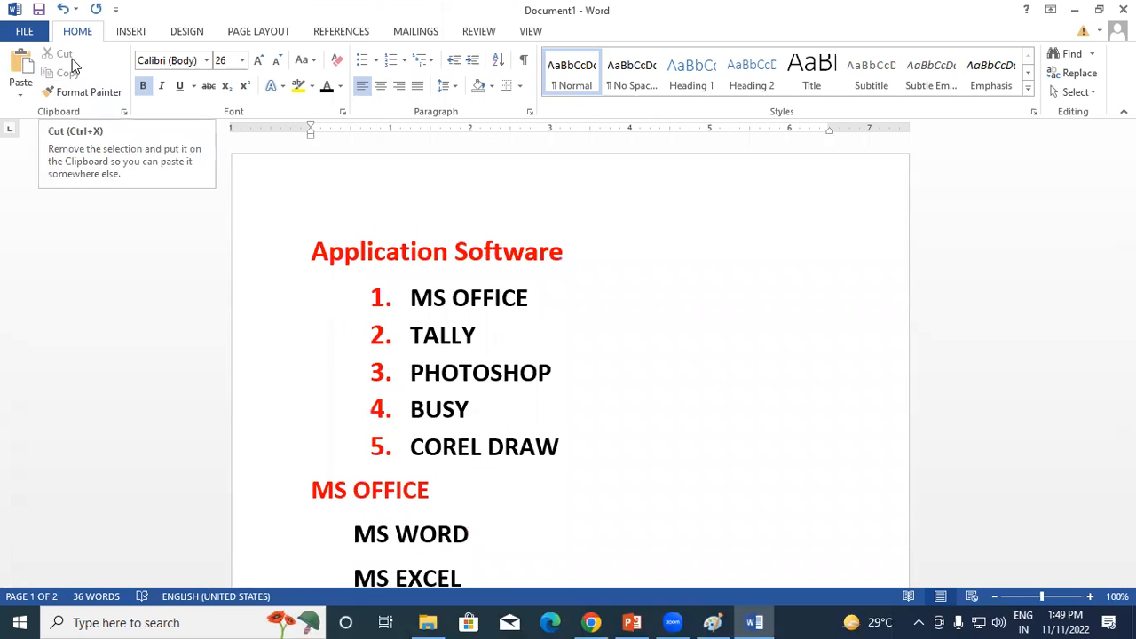
left_click(551, 297)
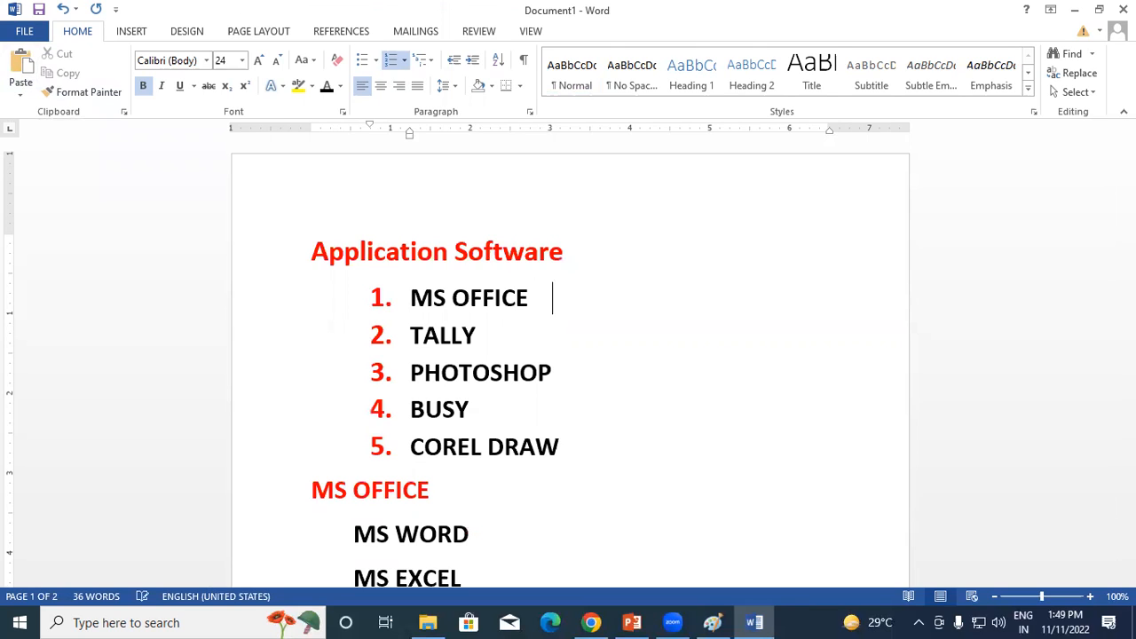
Add the note "COPY(CTRL+C) PASTE(CTRL+V)" after the first numbered item, "MS OFFICE".
type("cO")
key("BackSpace")
key("BackSpace")
type("COPY(")
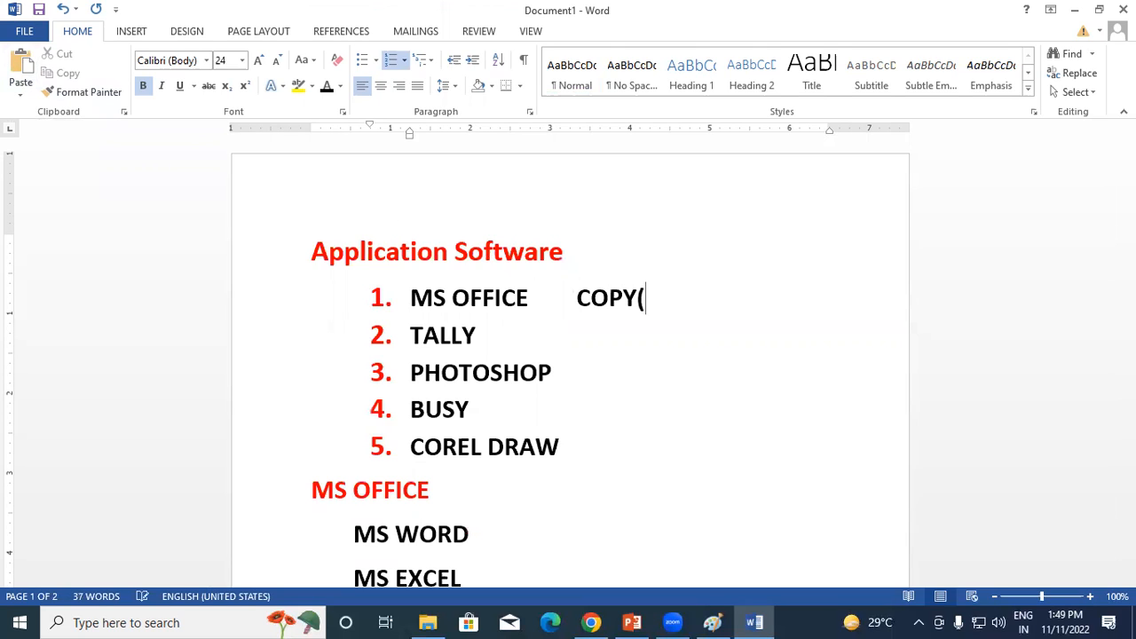
type("CTRL")
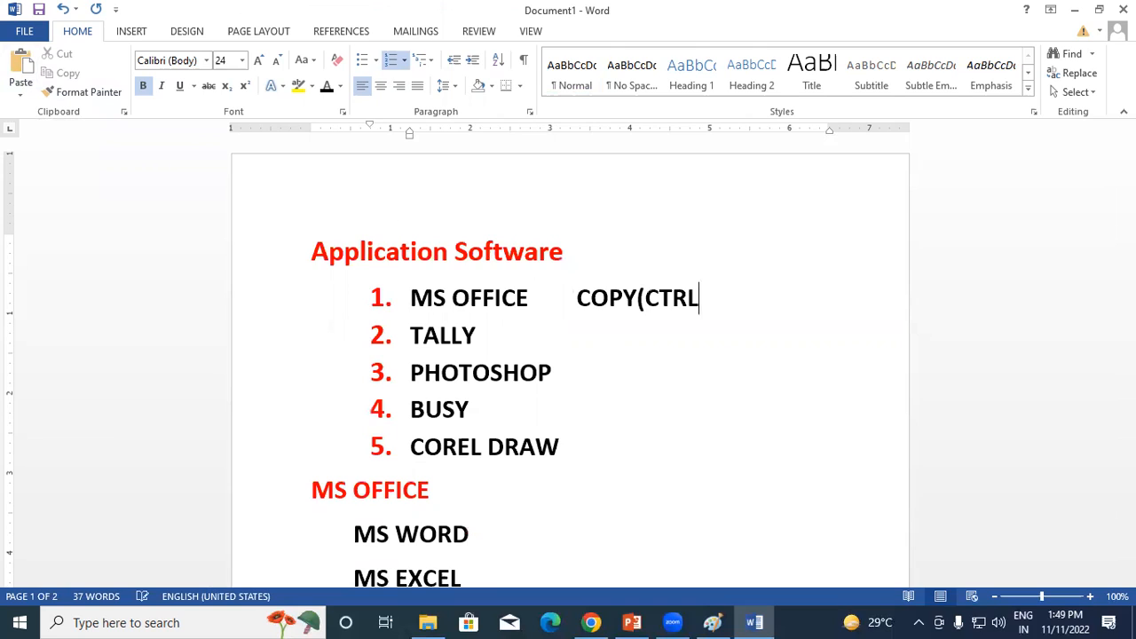
type("+C)   PASTE(")
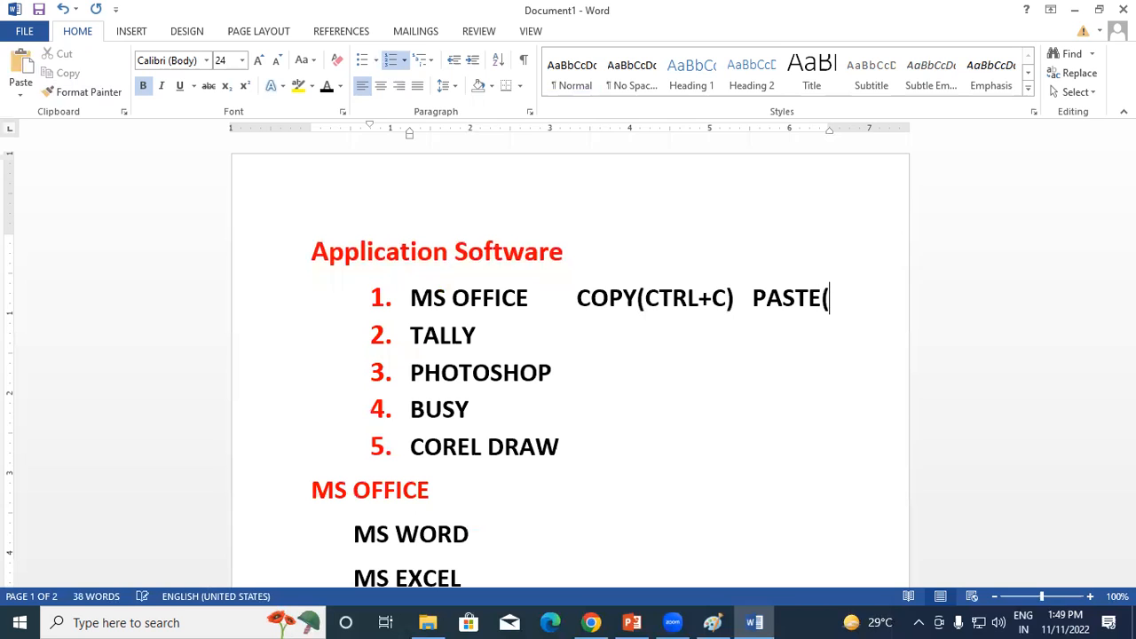
type("CTR")
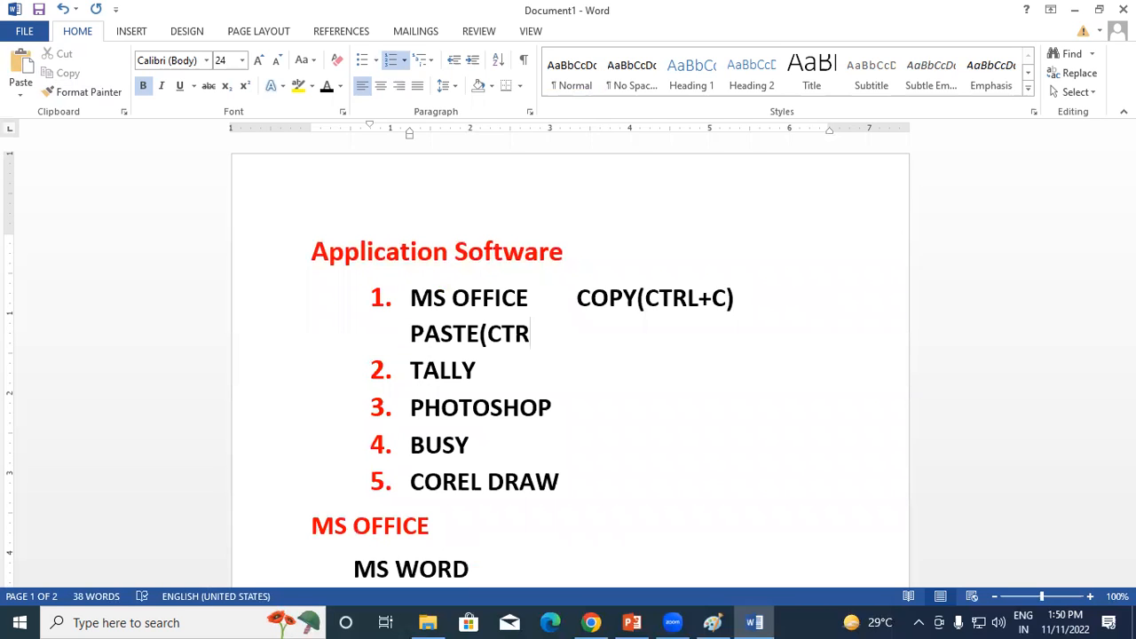
type("L+V)")
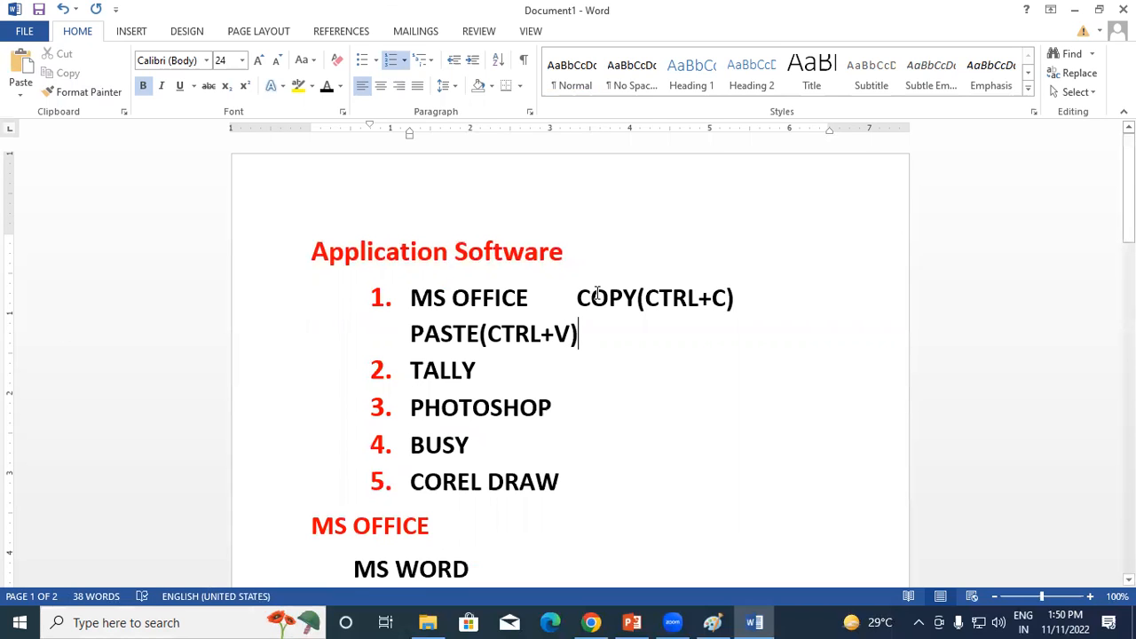
Highlight the "COPY(CTRL+C)" note and the "PASTE(CTRL+V)" note in turn to point out each shortcut.
scroll(472, 251, "down", 1)
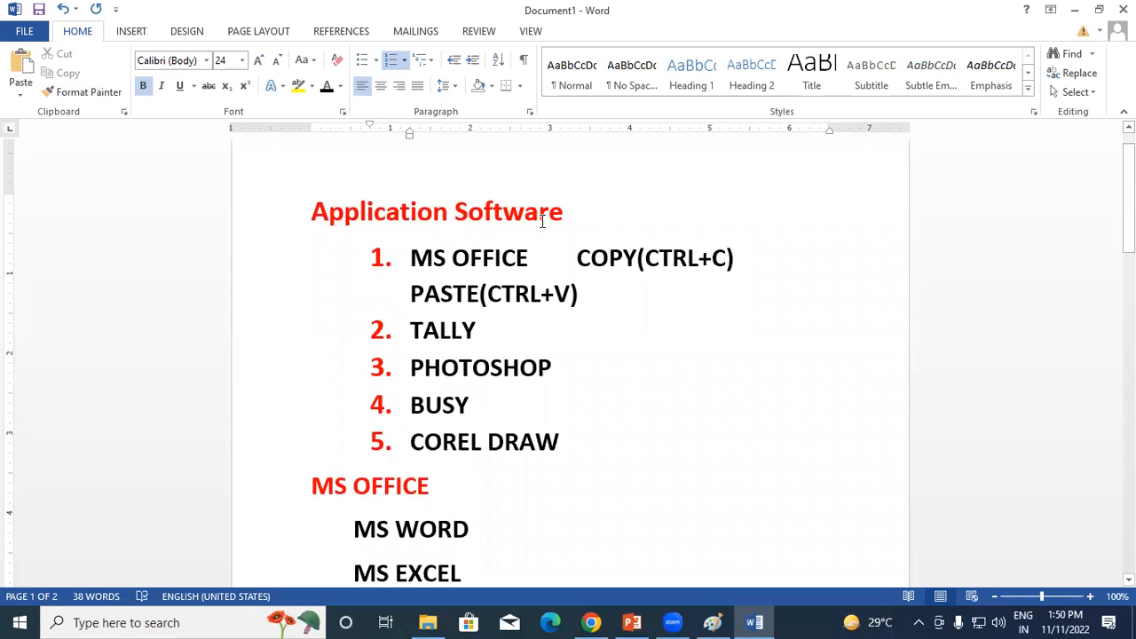
left_click_drag(576, 256, 754, 262)
left_click(577, 293)
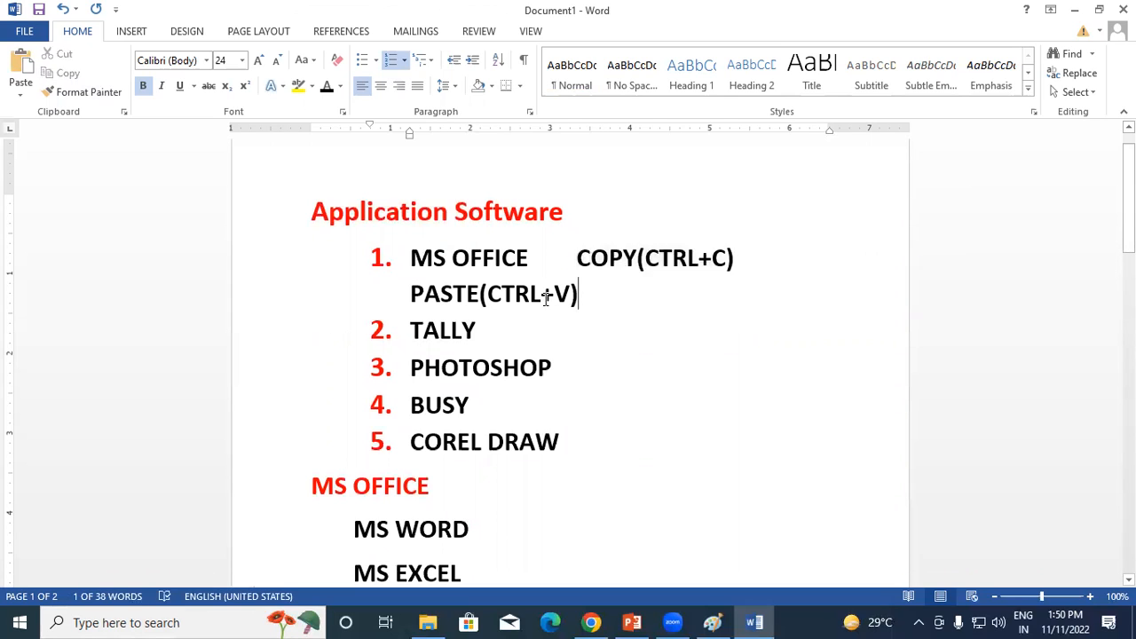
left_click(411, 294)
left_click_drag(411, 294, 594, 295)
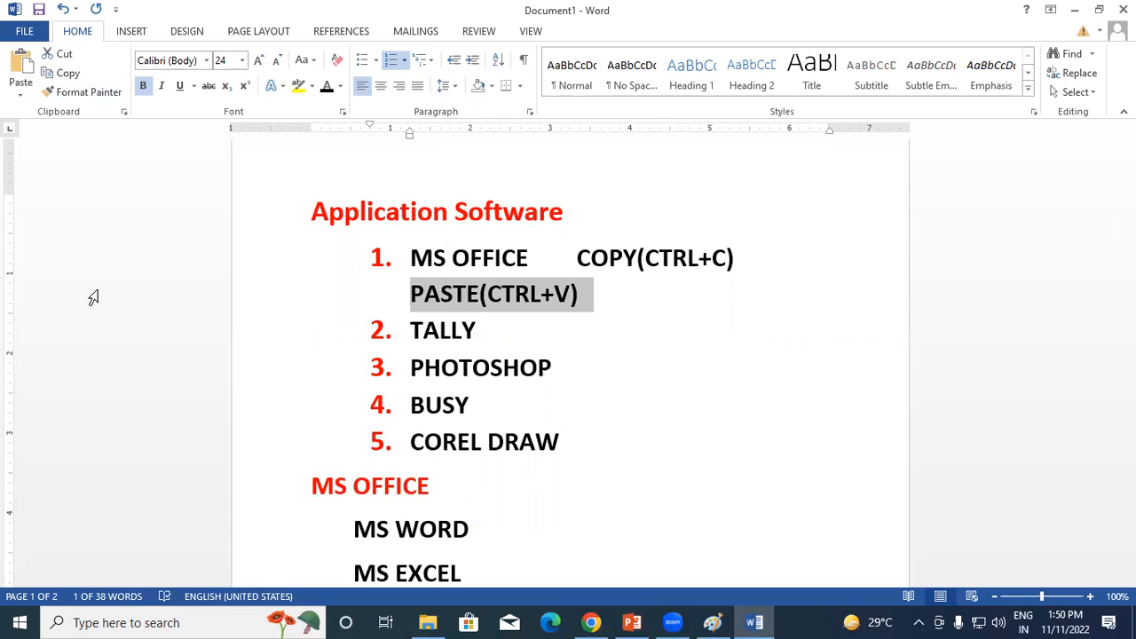
Delete the copy and paste shortcut notes after the numbered item "MS OFFICE".
key("End")
key("BackSpace")
key("BackSpace")
key("BackSpace")
key("BackSpace")
key("BackSpace")
key("BackSpace")
key("BackSpace")
key("BackSpace")
key("BackSpace")
key("BackSpace")
key("BackSpace")
key("BackSpace")
key("BackSpace")
key("BackSpace")
key("BackSpace")
key("BackSpace")
key("BackSpace")
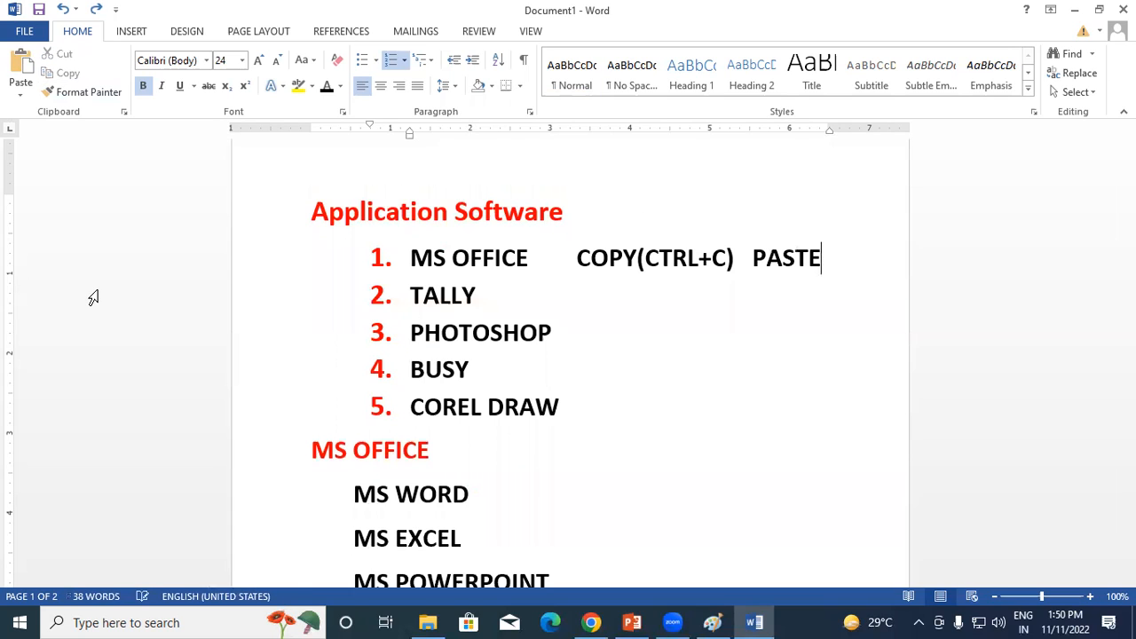
key("BackSpace")
key("BackSpace")
key("BackSpace")
key("BackSpace")
key("BackSpace")
key("BackSpace")
key("BackSpace")
key("BackSpace")
key("BackSpace")
key("BackSpace")
key("BackSpace")
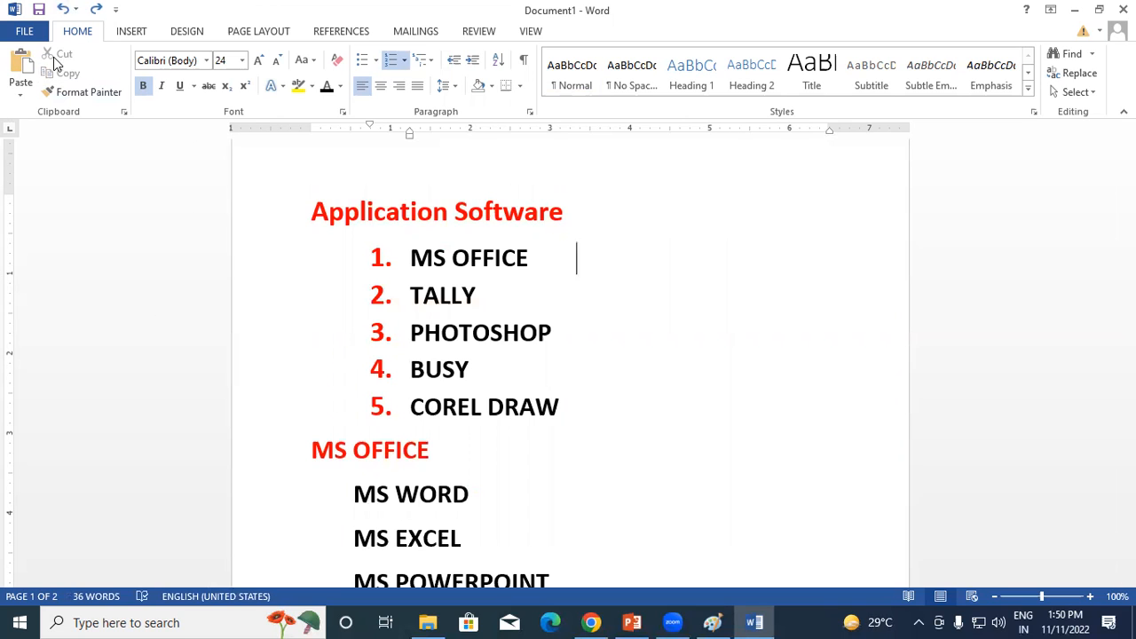
Cut the five numbered items, from "MS OFFICE" to "COREL DRAW", under the first "Application Software" heading.
scroll(559, 268, "down", 1)
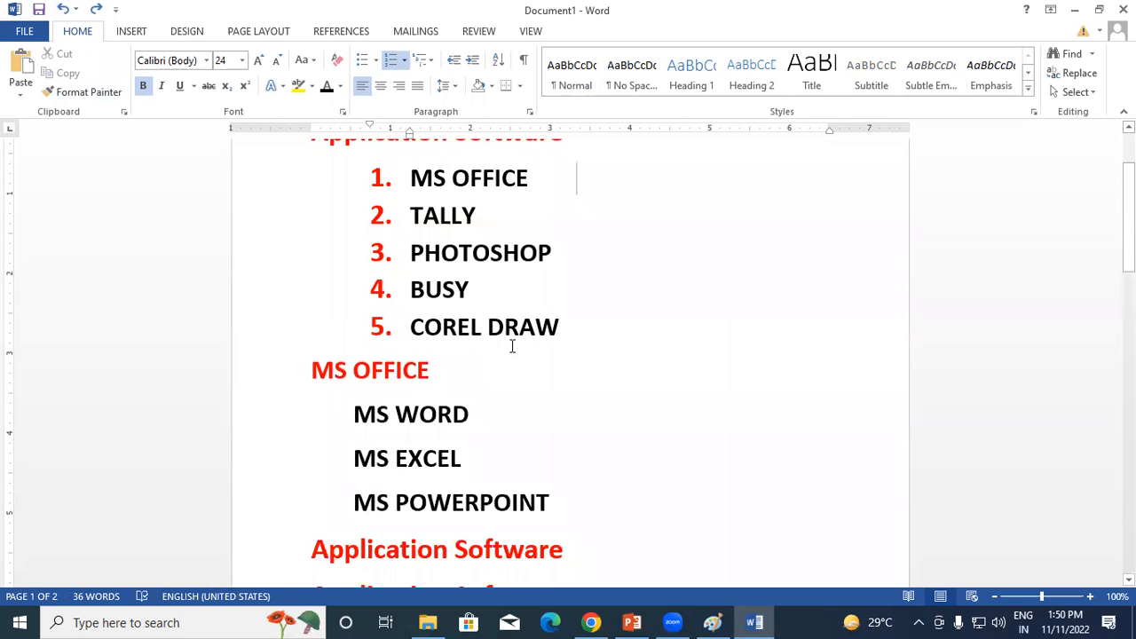
scroll(508, 328, "up", 1)
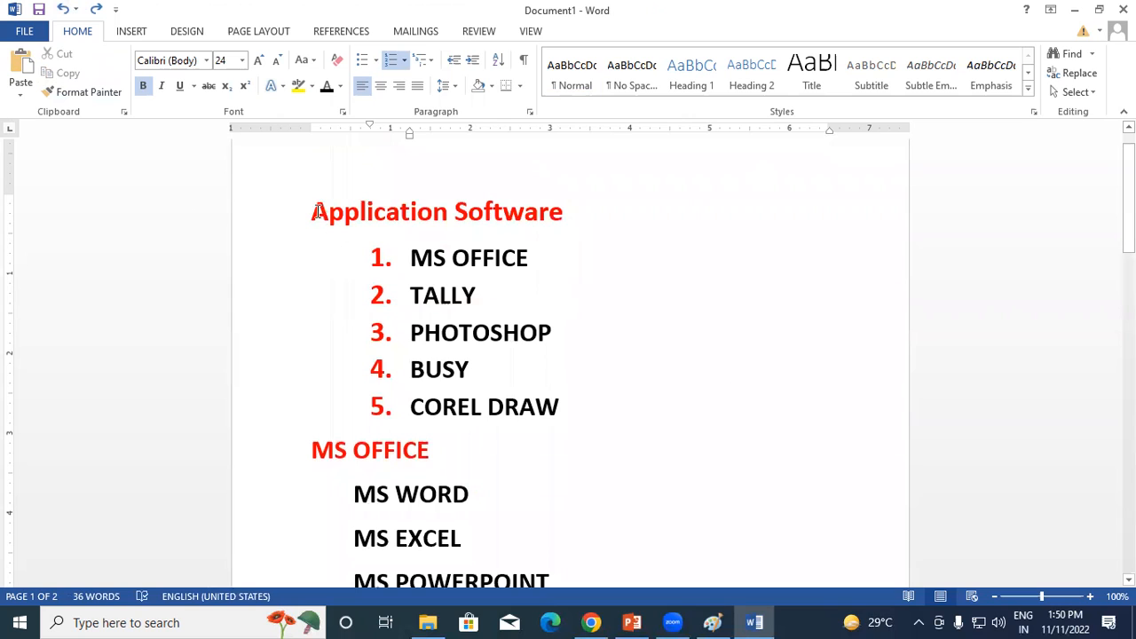
left_click_drag(311, 210, 564, 211)
scroll(477, 325, "down", 1)
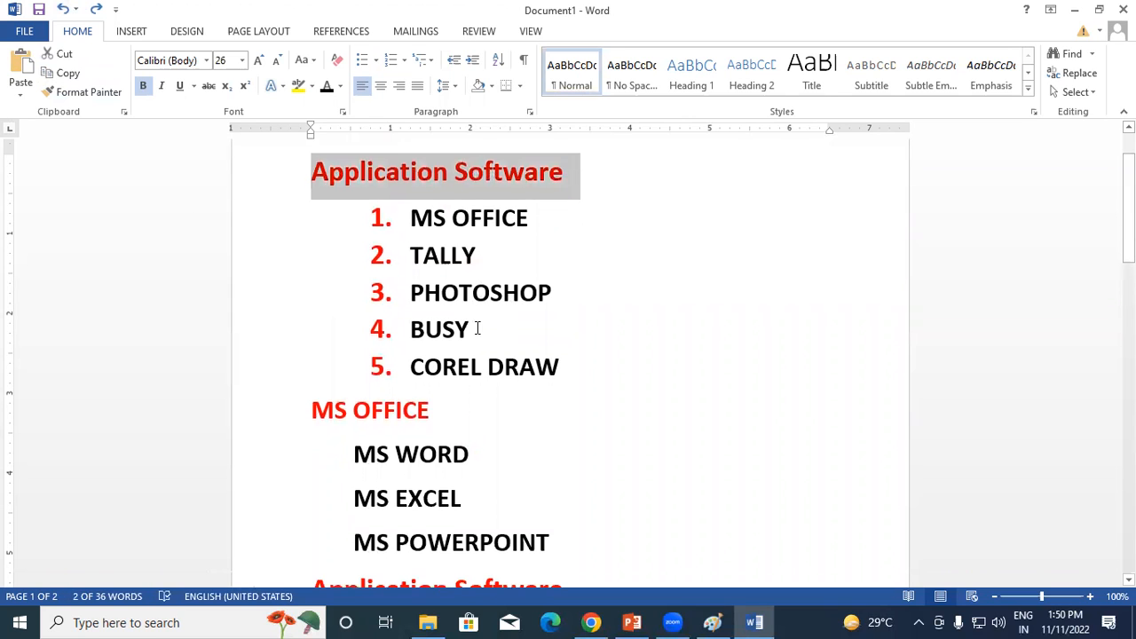
left_click(473, 328)
mouse_move(410, 216)
left_mouse_down()
mouse_move(518, 346)
mouse_move(573, 379)
left_mouse_up()
key("ctrl+c")
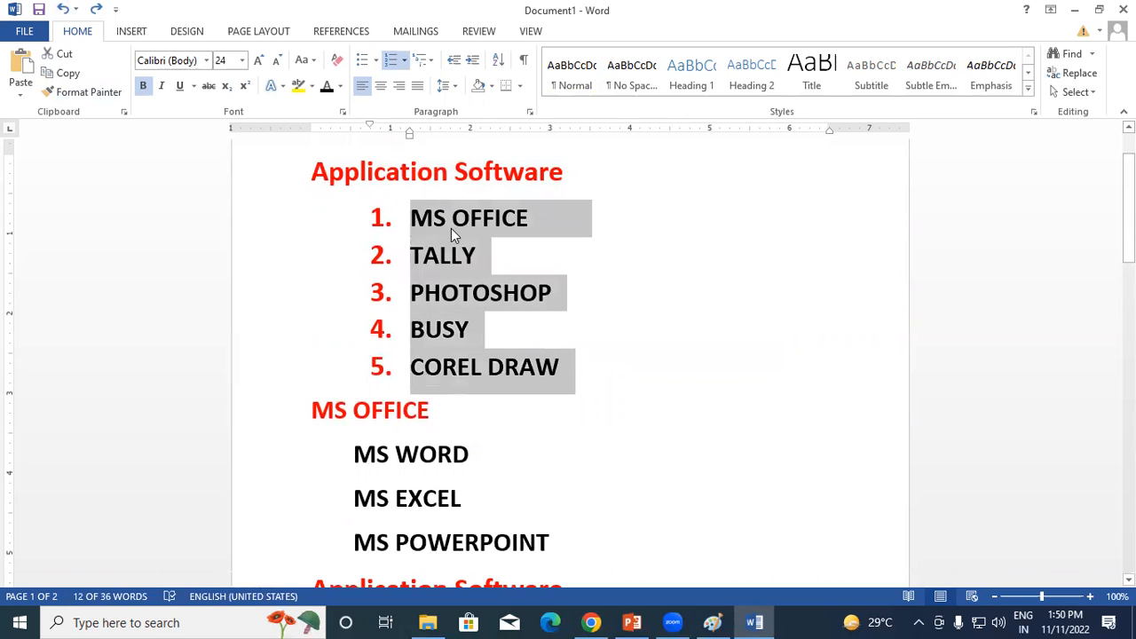
scroll(443, 249, "down", 5)
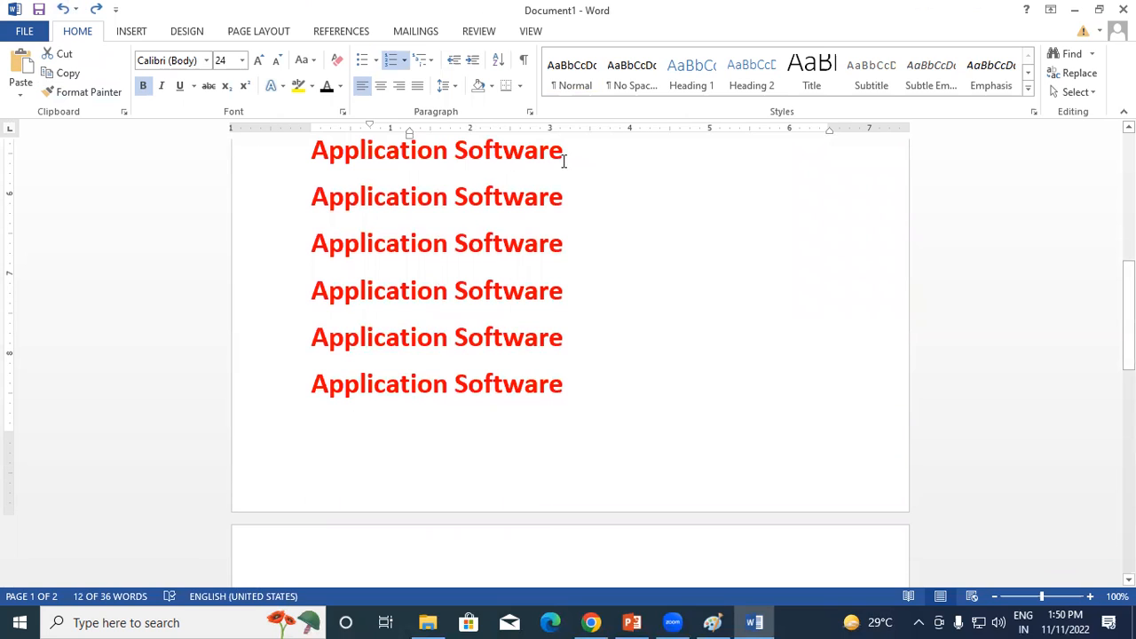
scroll(413, 236, "up", 6)
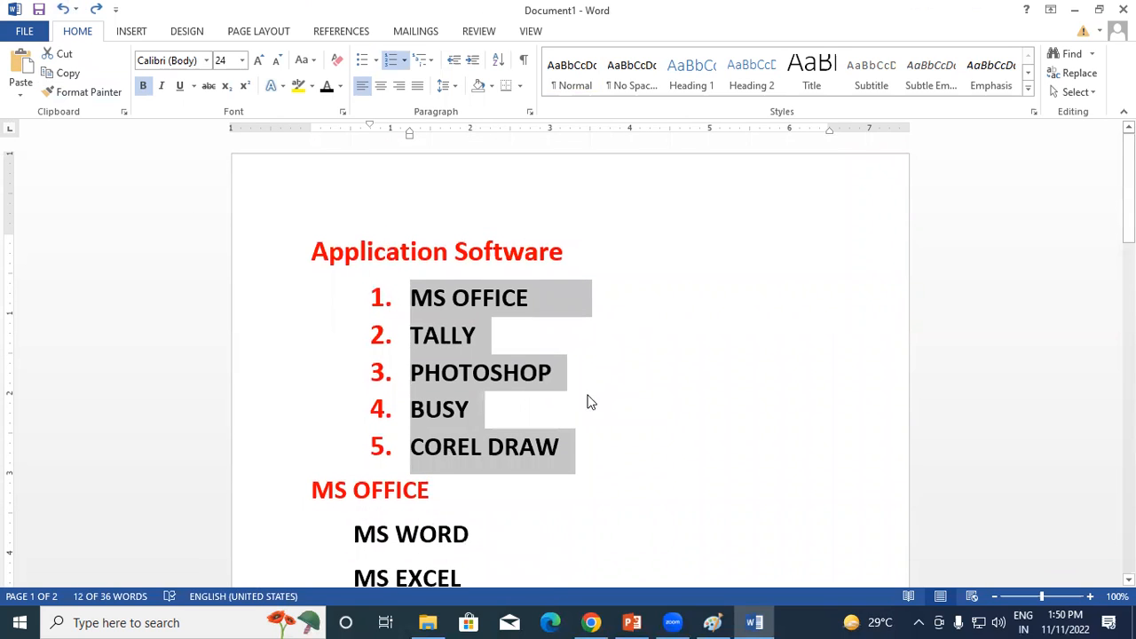
left_click(58, 53)
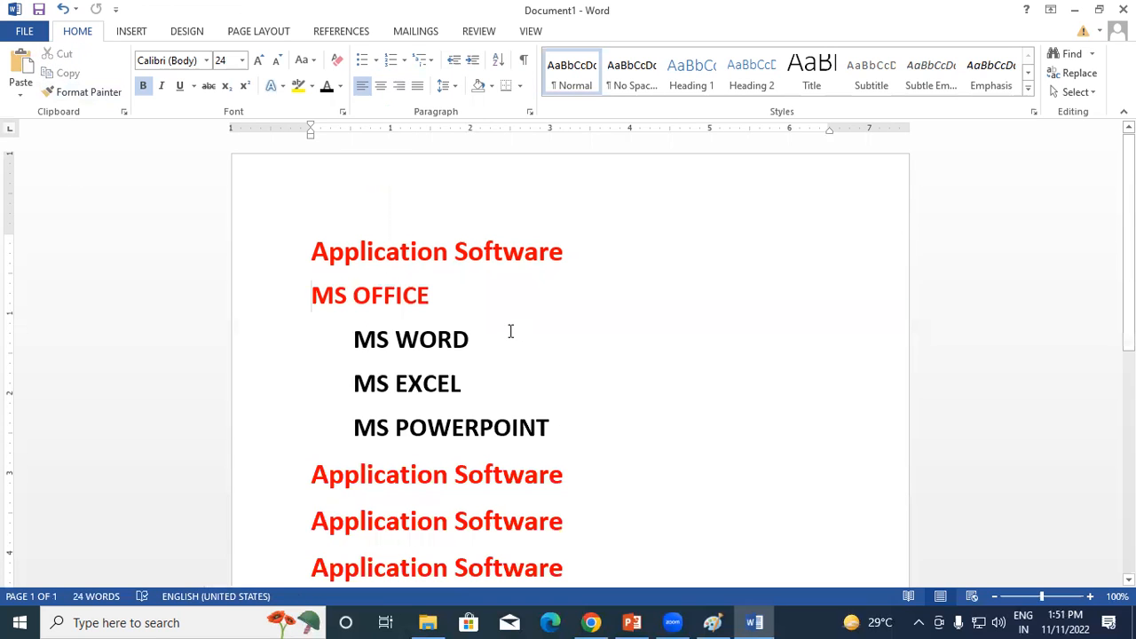
Paste the cut numbered list on a new line below the third "Application Software" copy following "MS POWERPOINT".
scroll(510, 331, "down", 7)
scroll(533, 333, "up", 3)
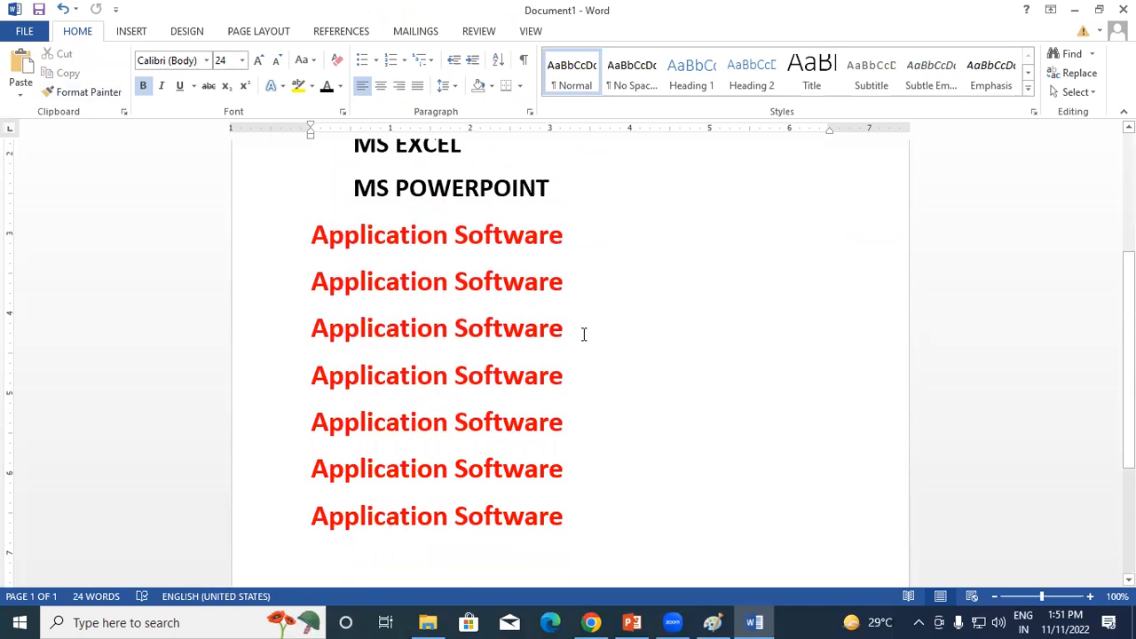
key("Return")
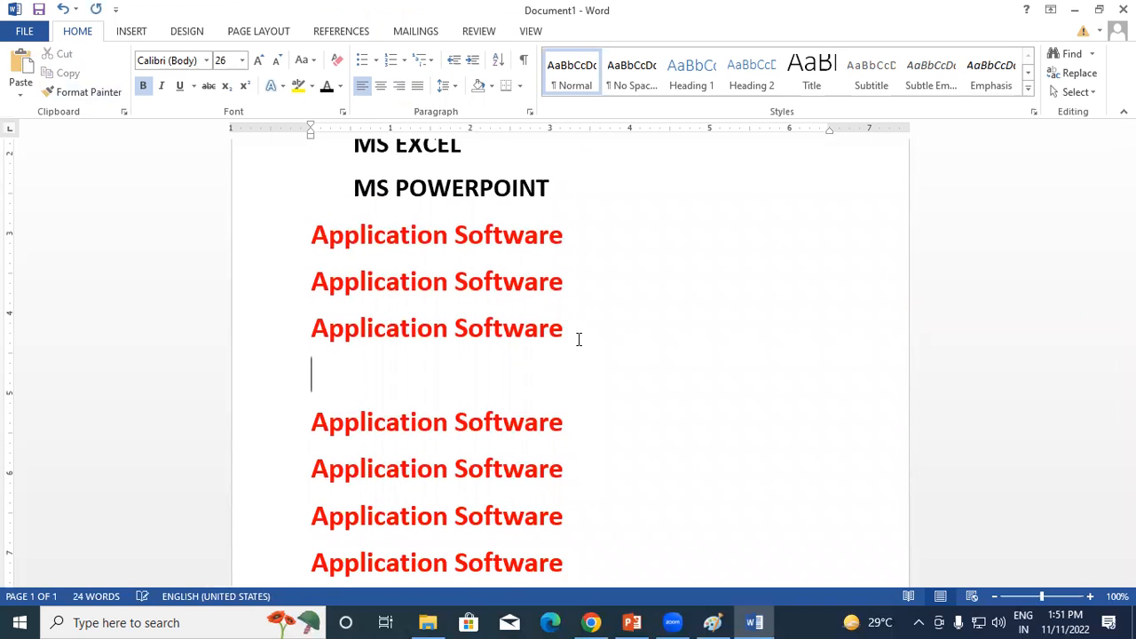
key("ctrl+v")
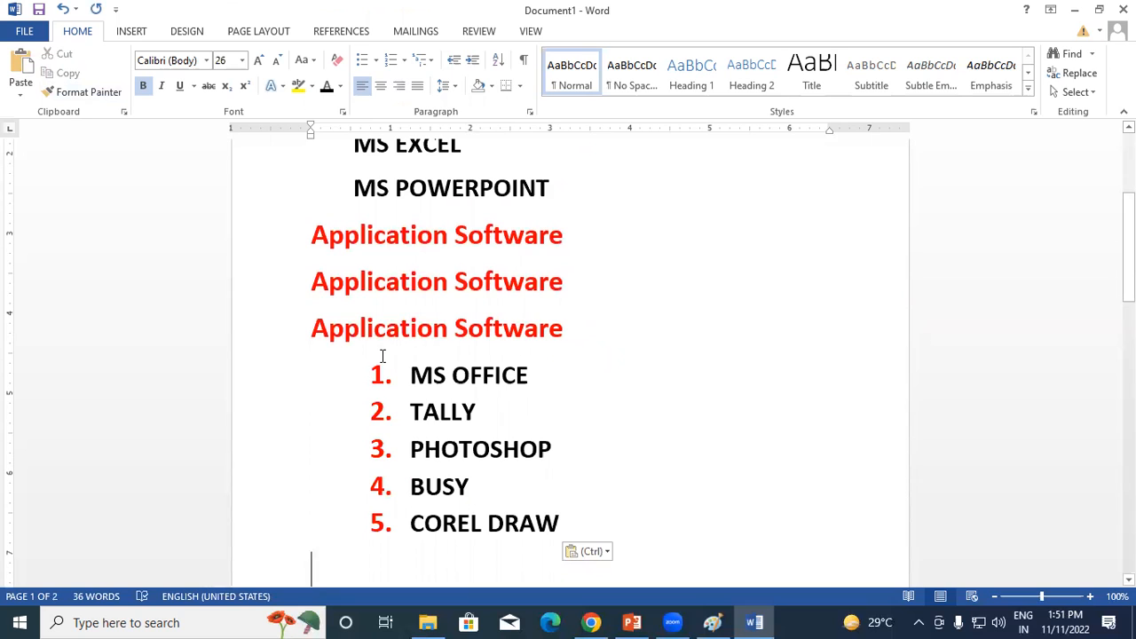
Add the note "CUT(CTRL+X)" after the red "MS OFFICE" heading near the start of the document.
scroll(332, 355, "up", 5)
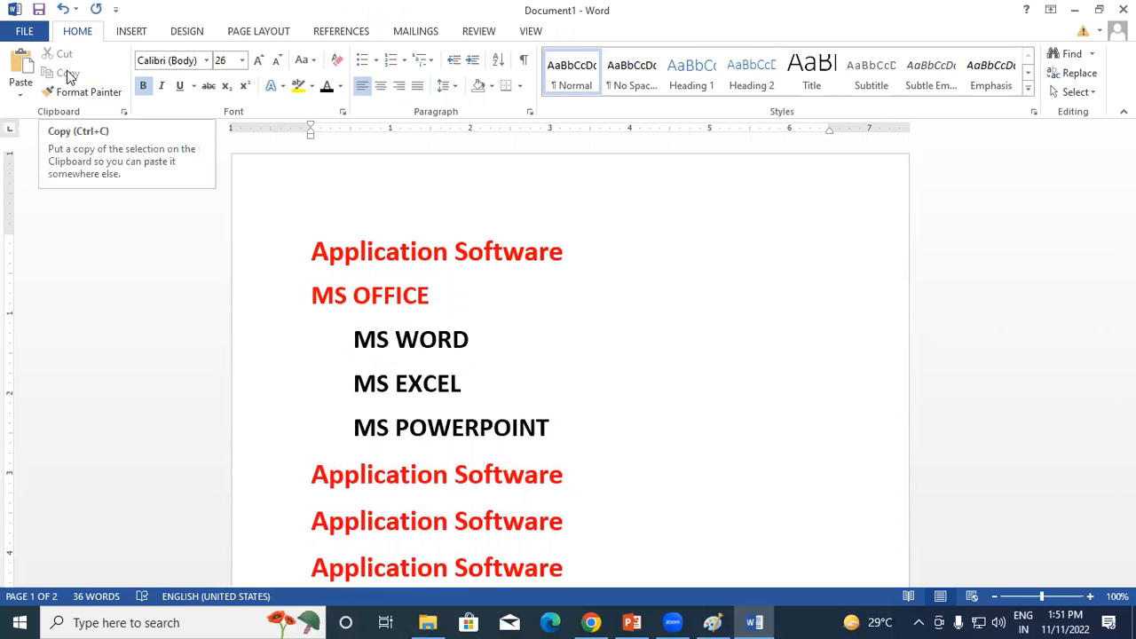
left_click(435, 292)
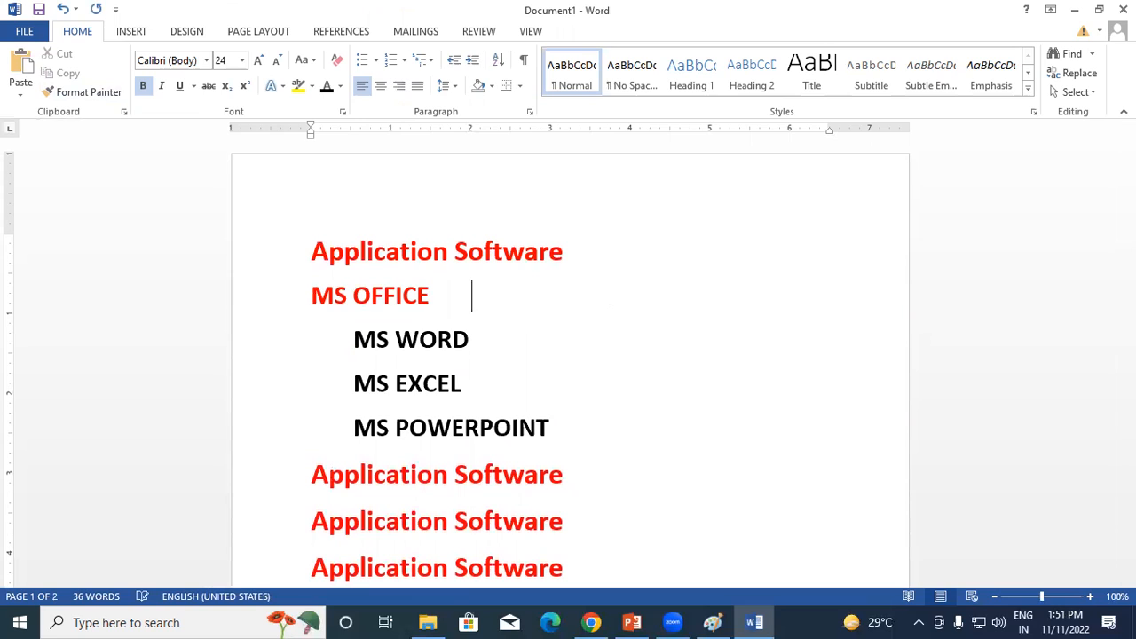
type("CUT")
type("(")
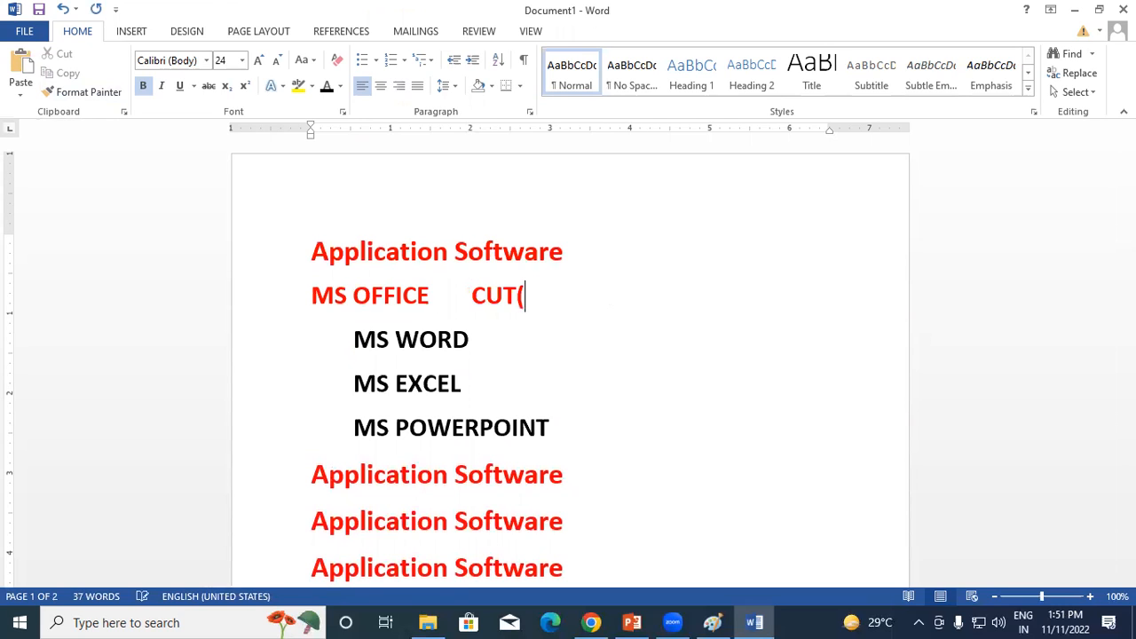
type("CTRL+X")
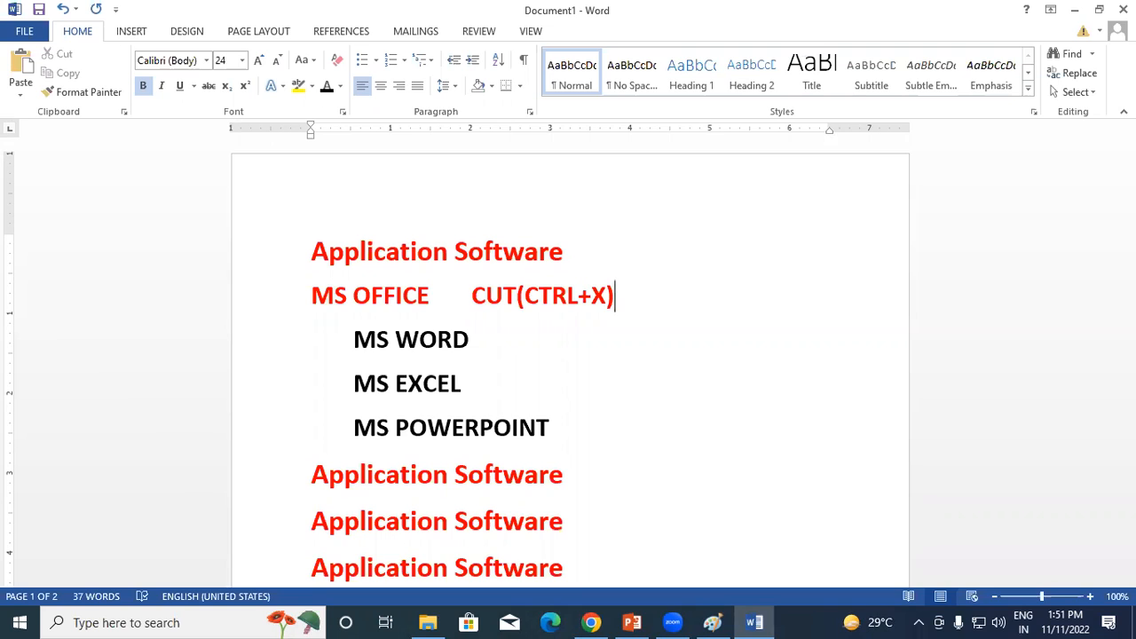
Delete the "CUT(CTRL+X)" note and the spaces after the "MS OFFICE" heading.
key("BackSpace")
key("BackSpace")
key("BackSpace")
key("BackSpace")
key("BackSpace")
key("BackSpace")
key("BackSpace")
key("BackSpace")
key("BackSpace")
key("BackSpace")
key("BackSpace")
key("BackSpace")
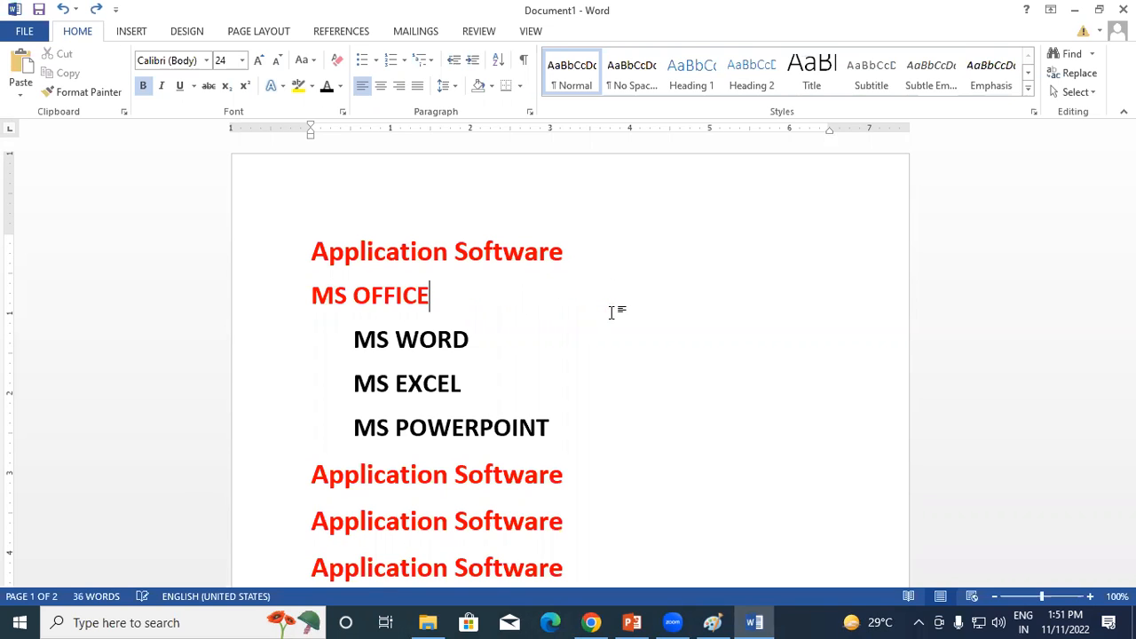
Undo the recent edits back to before the numbered list was cut from under the first "Application Software" heading.
key("Down")
key("Down")
key("Down")
key("Down")
key("Down")
key("Down")
key("Down")
key("ctrl+z")
key("ctrl+z")
key("ctrl+z")
key("ctrl+z")
key("ctrl+z")
key("ctrl+z")
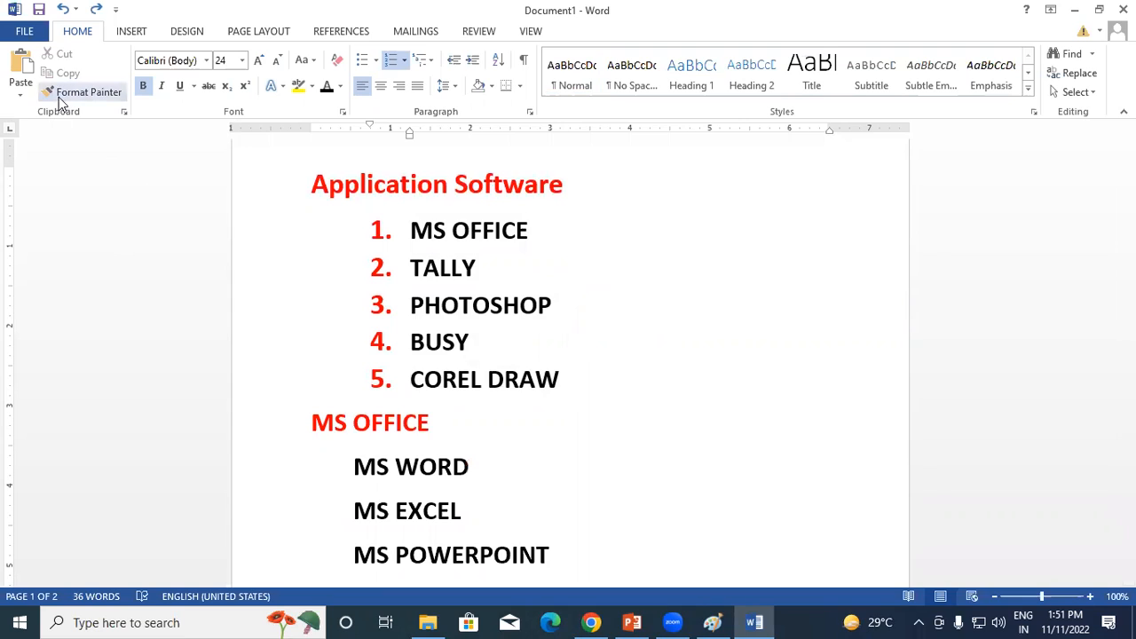
Insert a line reading "FORMAT PAINTER COPY(CTRL+SHIFT+C)" between the first "Application Software" heading and the numbered list.
left_click(560, 379)
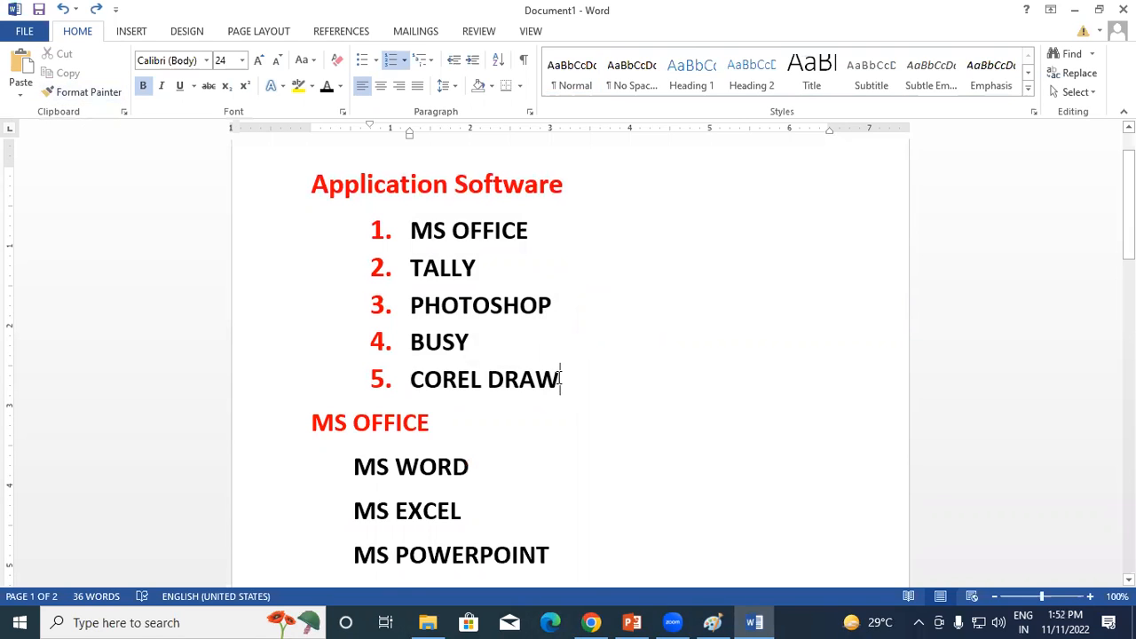
left_click(577, 184)
key("Return")
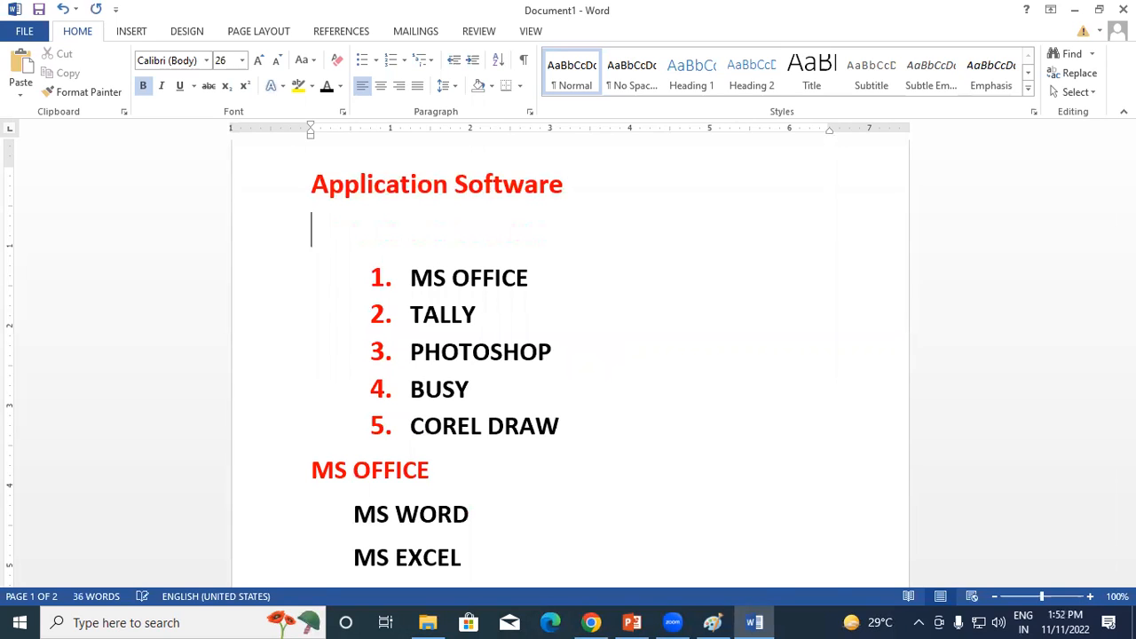
type("FOR")
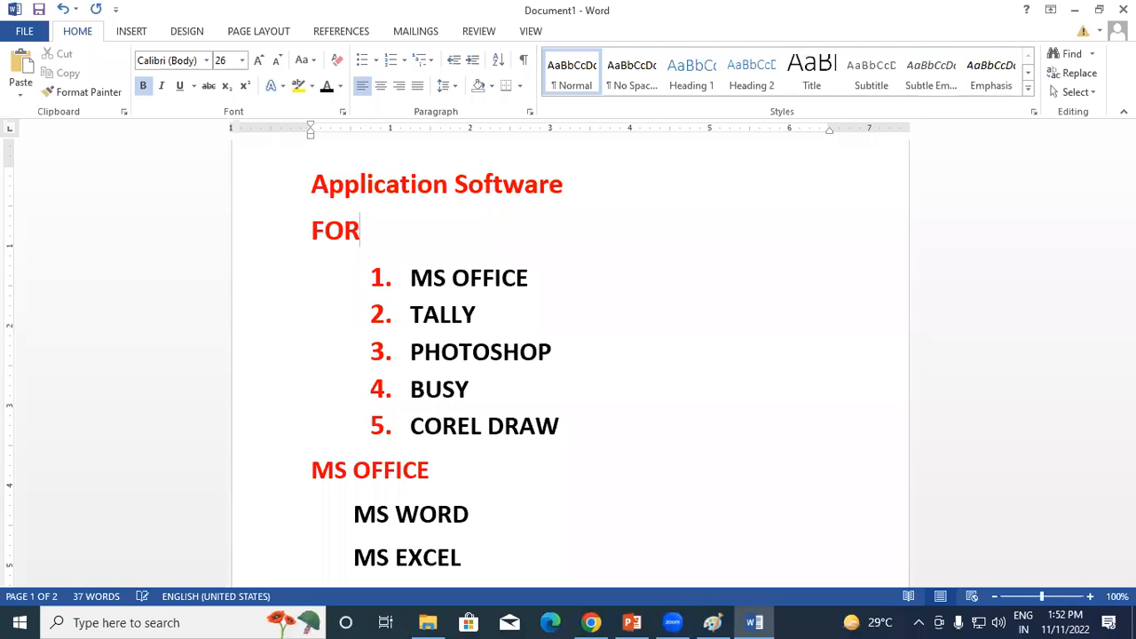
type("MAT PA")
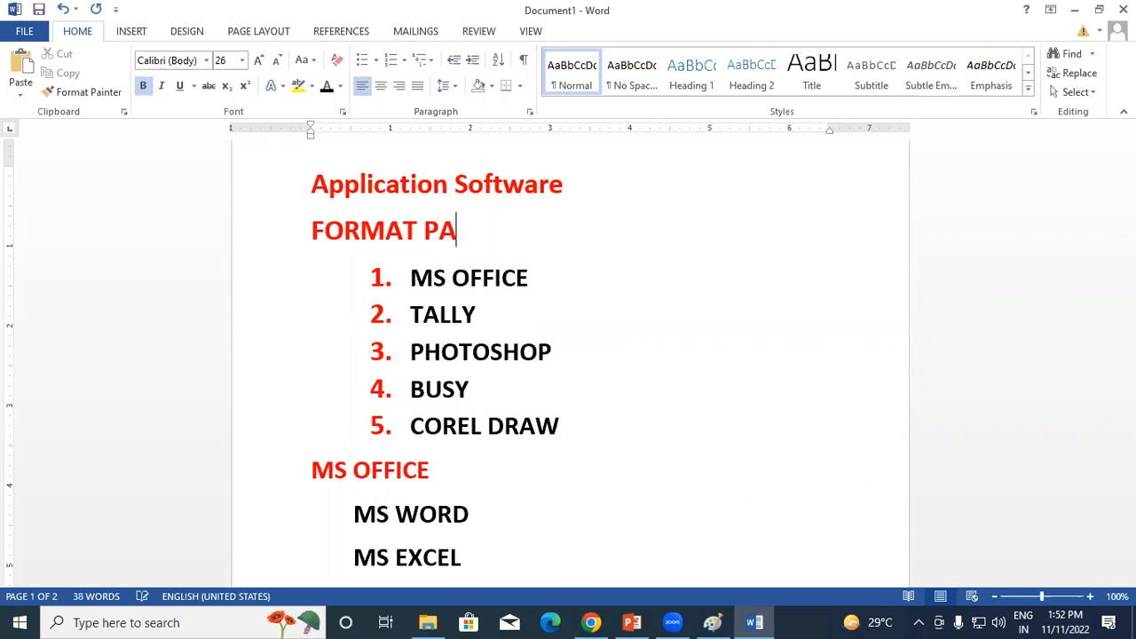
type("INTER COPY")
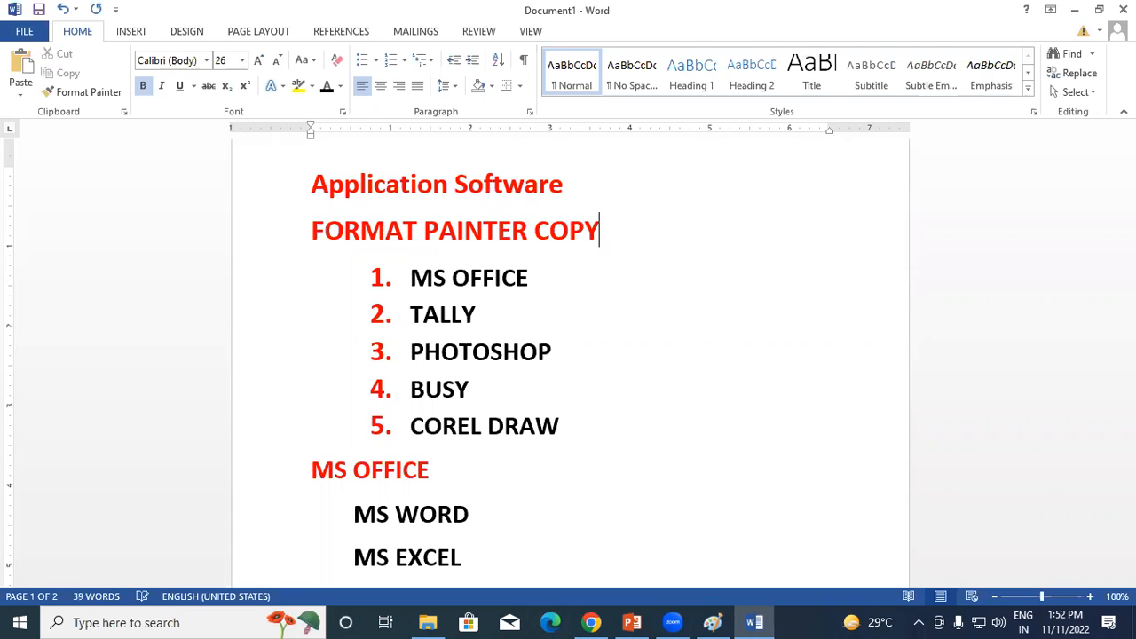
type("(CTRL")
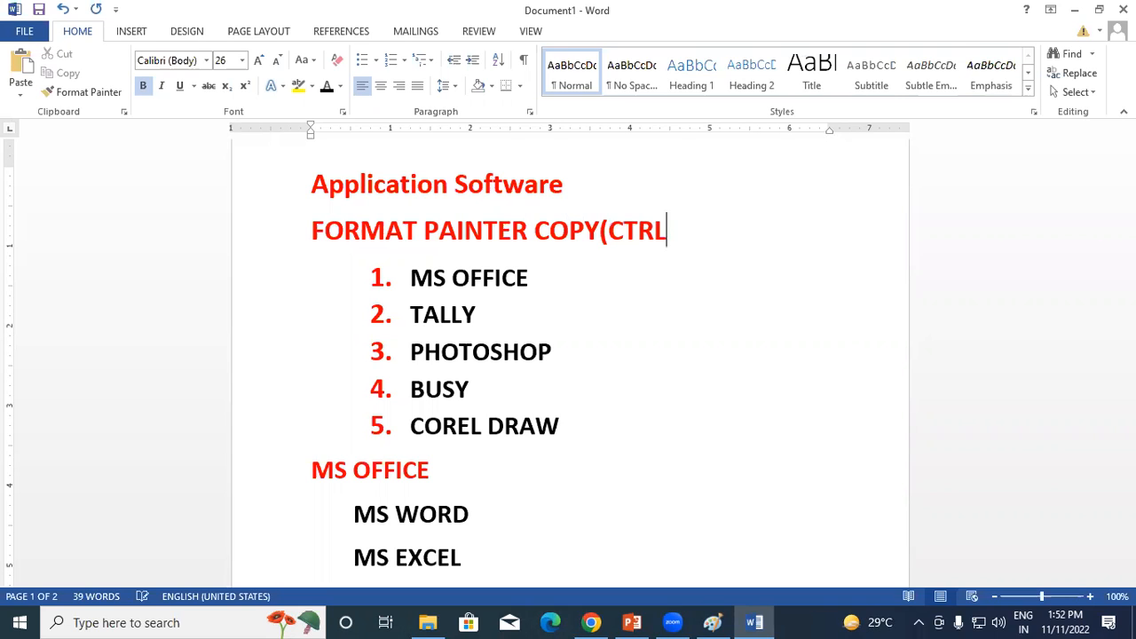
type("+SHIFT+C)")
Add a line reading "FORMAT PAINTER PASTE(CTRL+SHIFT+V)" below the "FORMAT PAINTER COPY" line, above the numbered list.
key("Return")
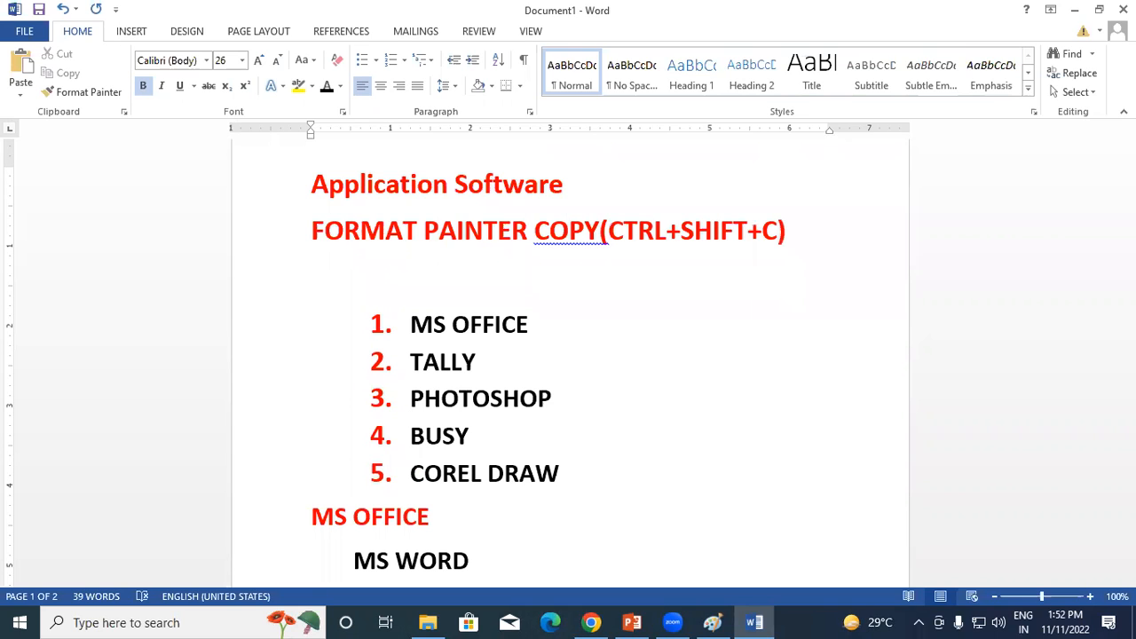
type("FORMA")
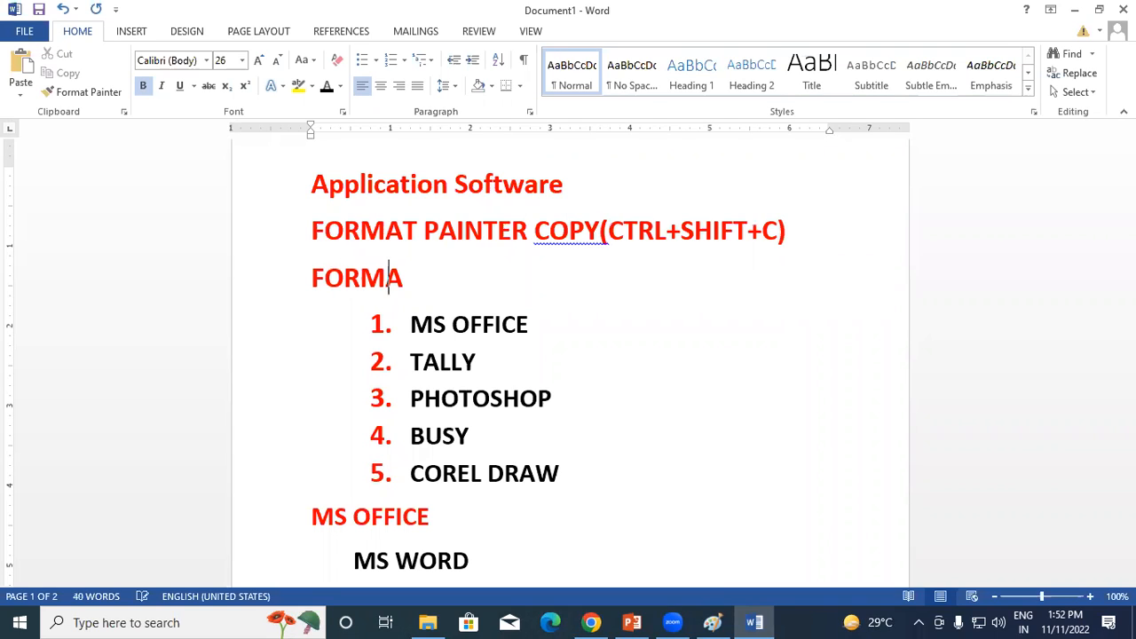
type("T PAI")
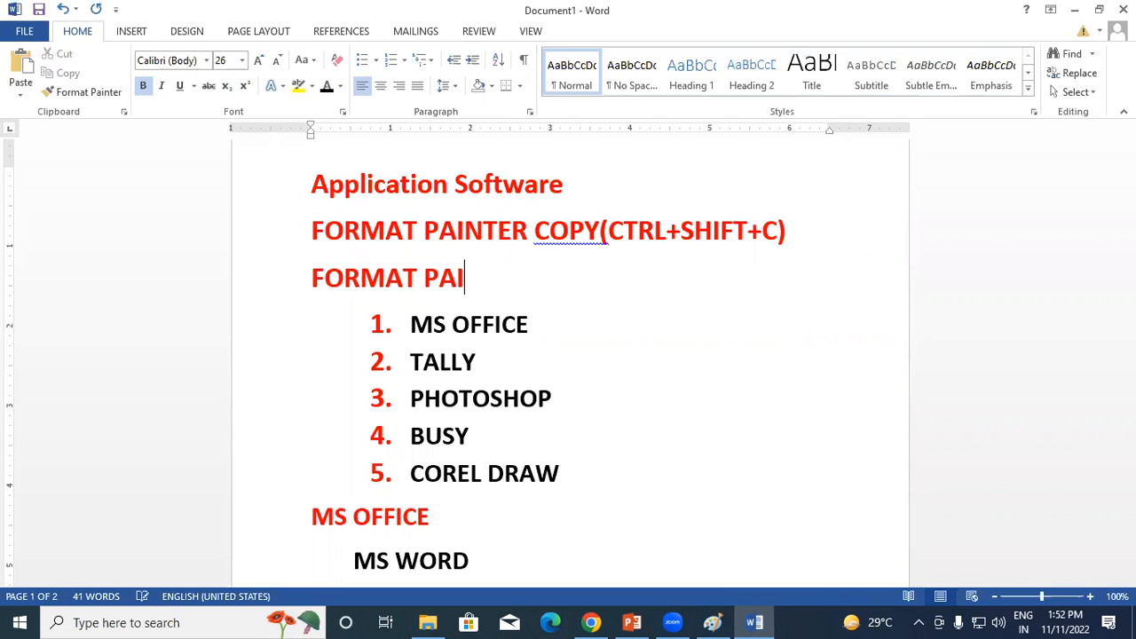
type("NTER P")
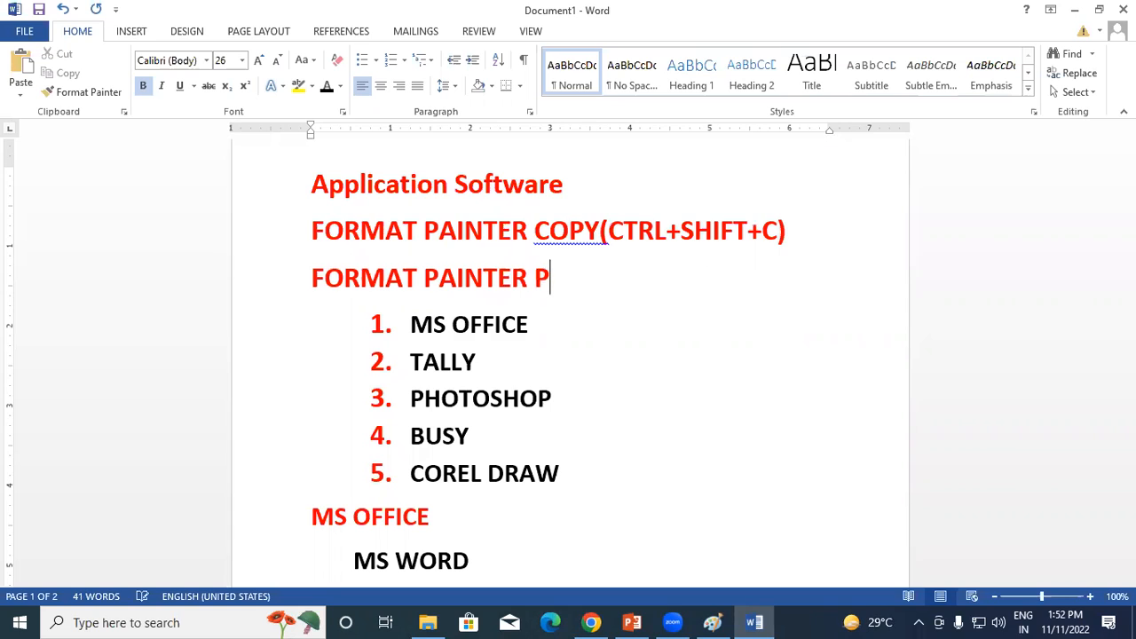
type("ASTE(")
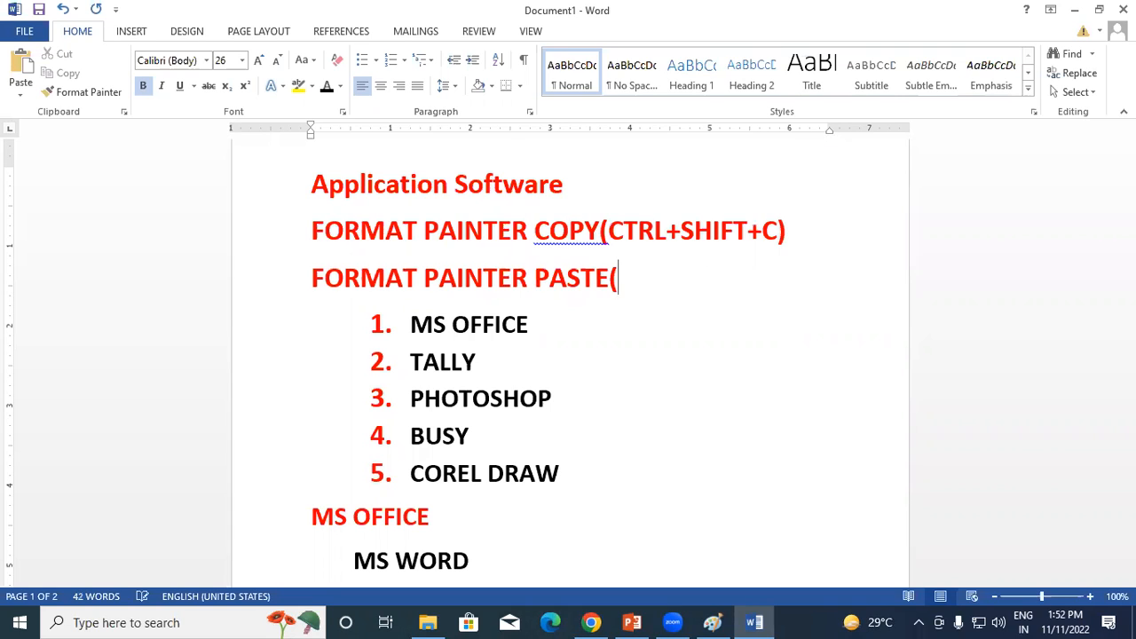
type("CTRL")
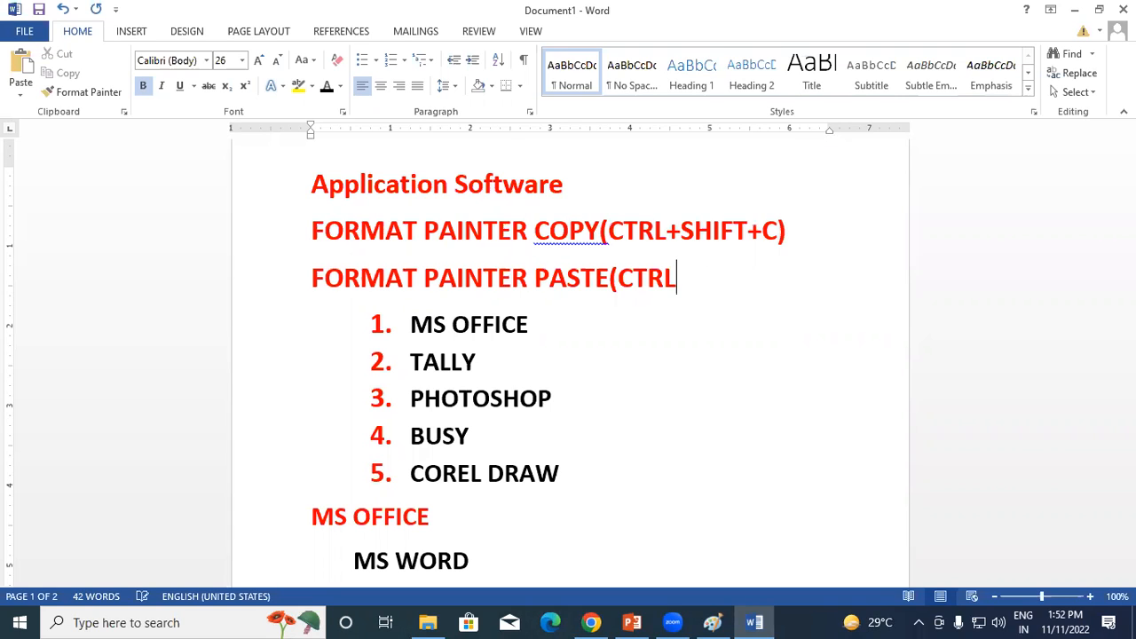
type("+SHIF")
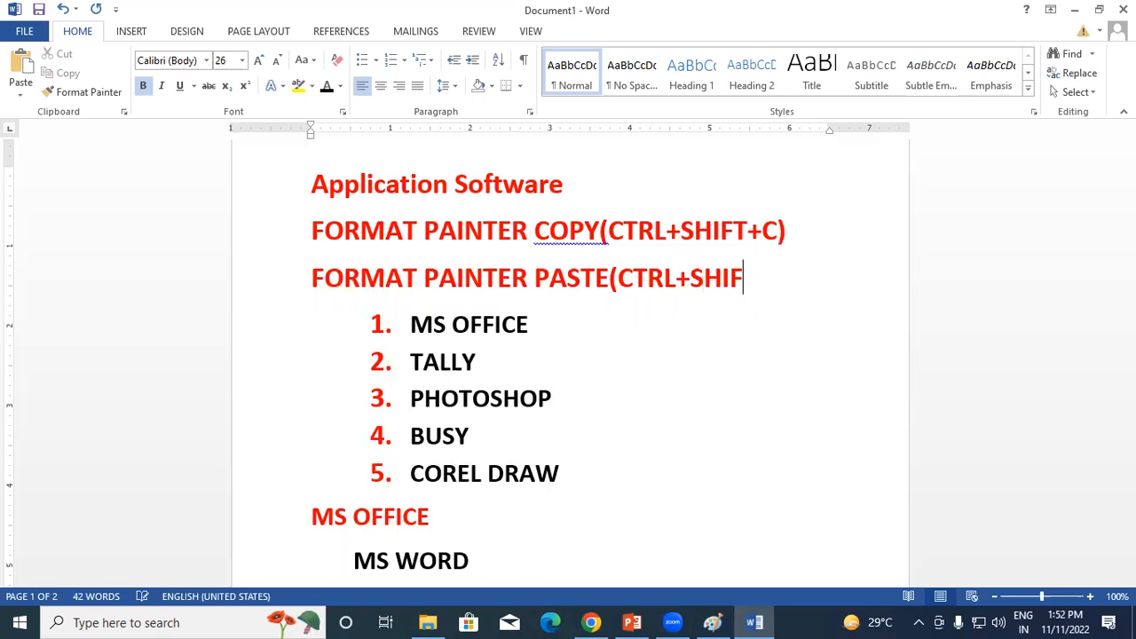
type("T+V)")
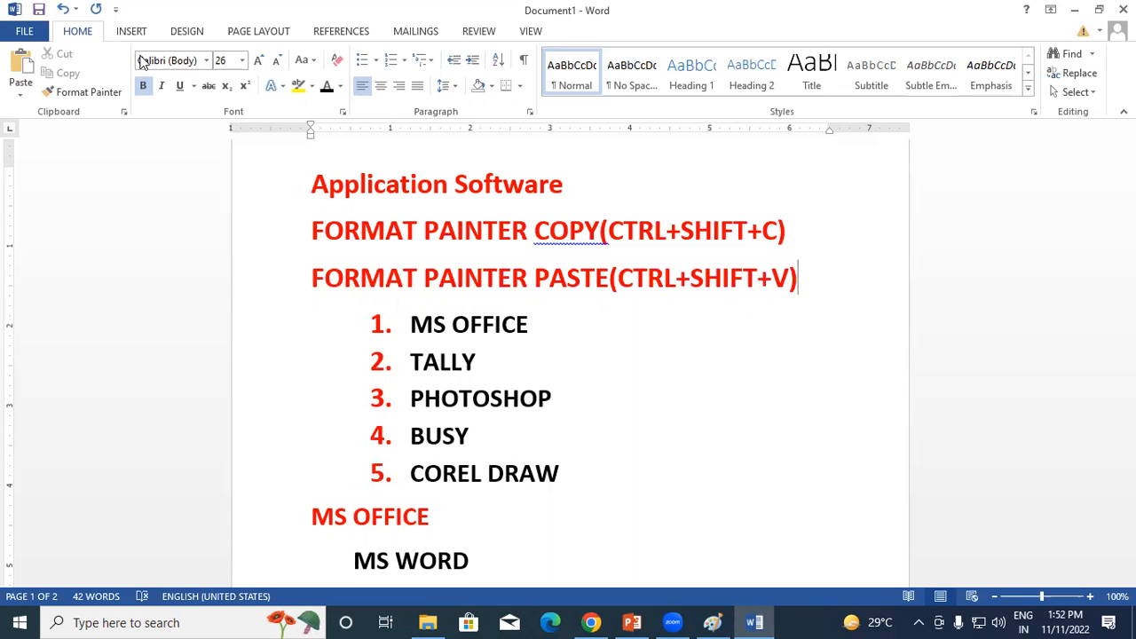
Accept the suggested grammar corrections that add a space before the opening parenthesis in the "FORMAT PAINTER COPY" and "FORMAT PAINTER PASTE" lines.
right_click(569, 238)
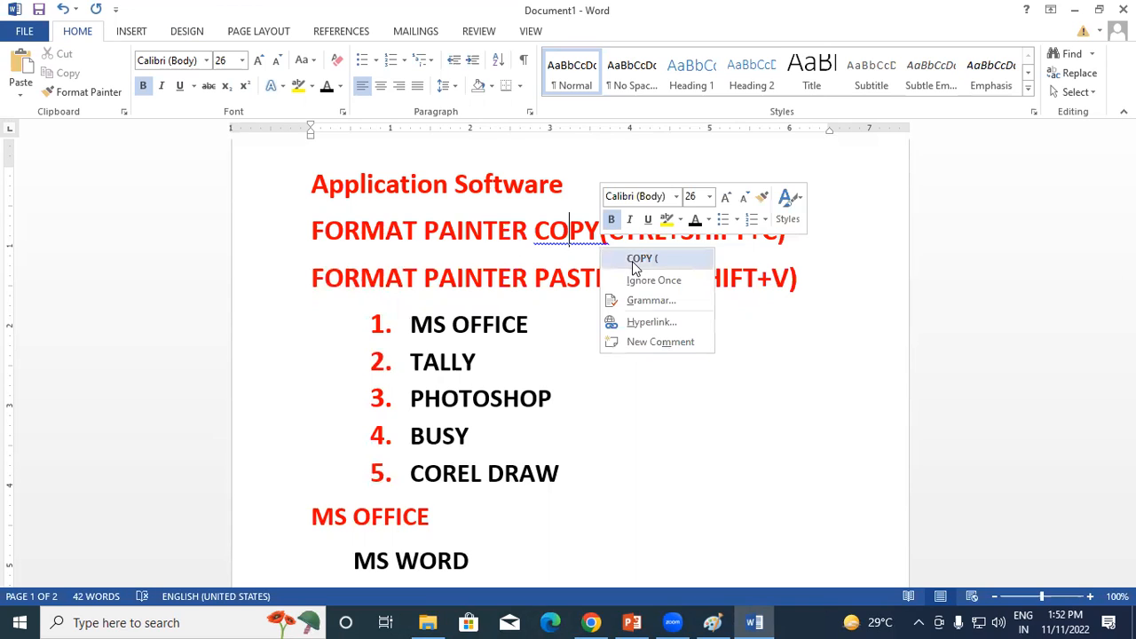
left_click(632, 260)
right_click(606, 298)
left_click(653, 306)
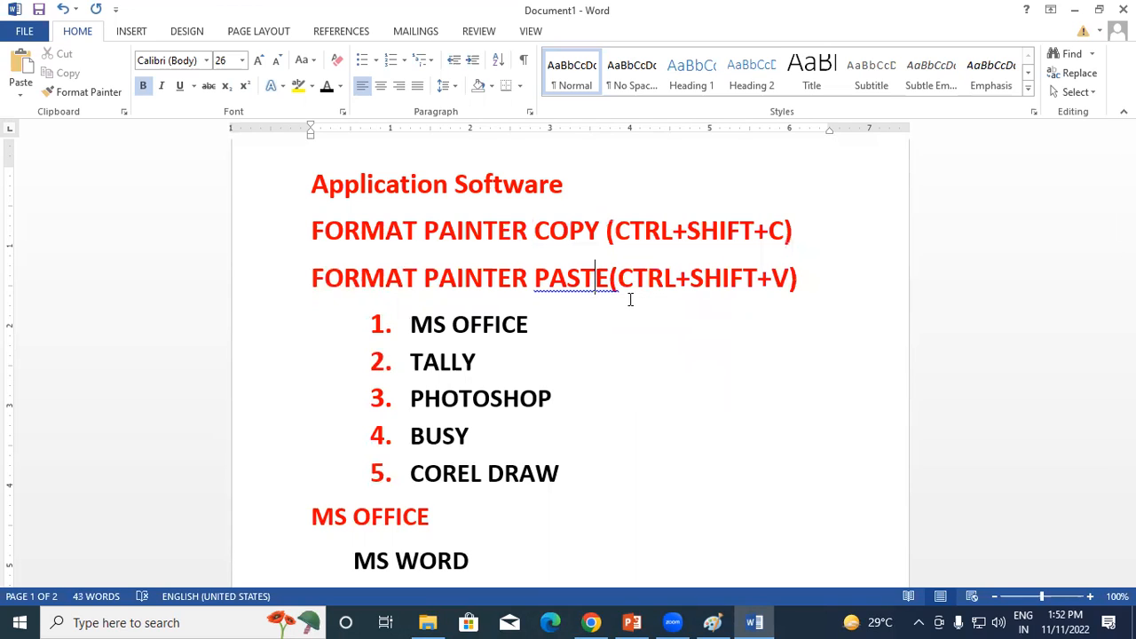
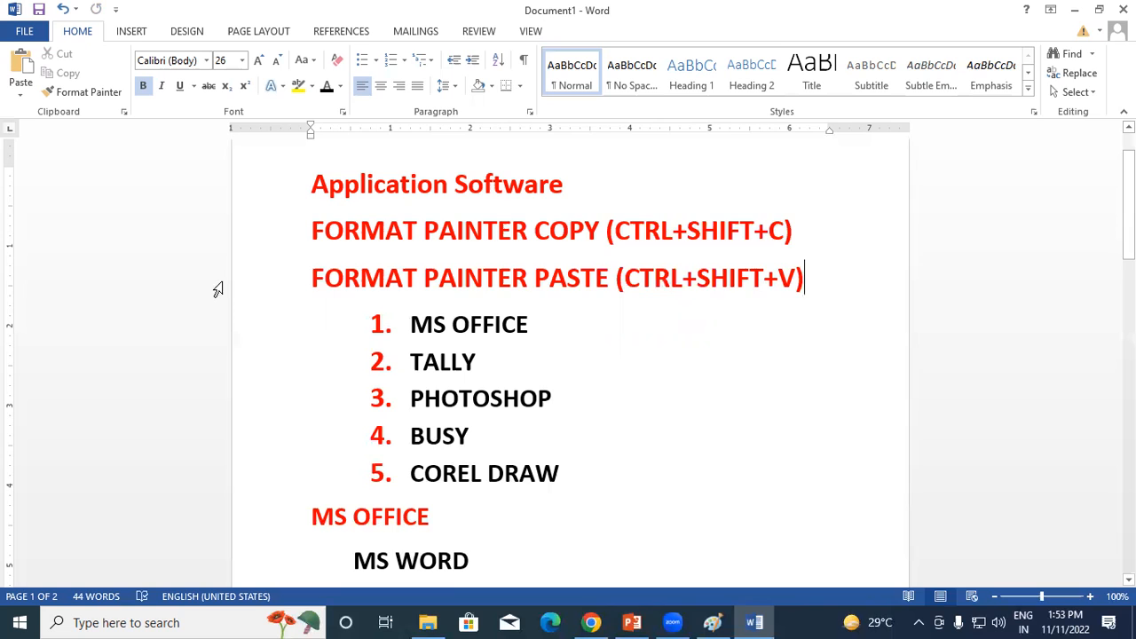
Examine the formatting of the "Application Software" heading and of the list items "MS OFFICE", "TALLY" and "PHOTOSHOP".
scroll(333, 329, "down", 1)
scroll(330, 327, "up", 1)
left_click_drag(305, 188, 577, 186)
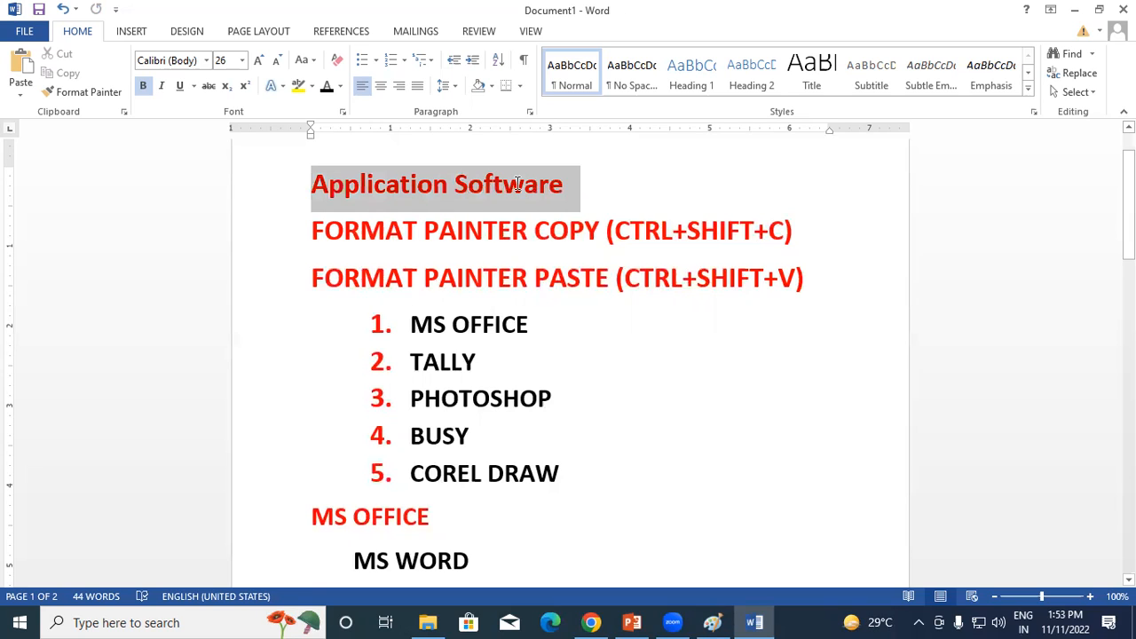
left_click(518, 184)
left_click_drag(309, 187, 581, 188)
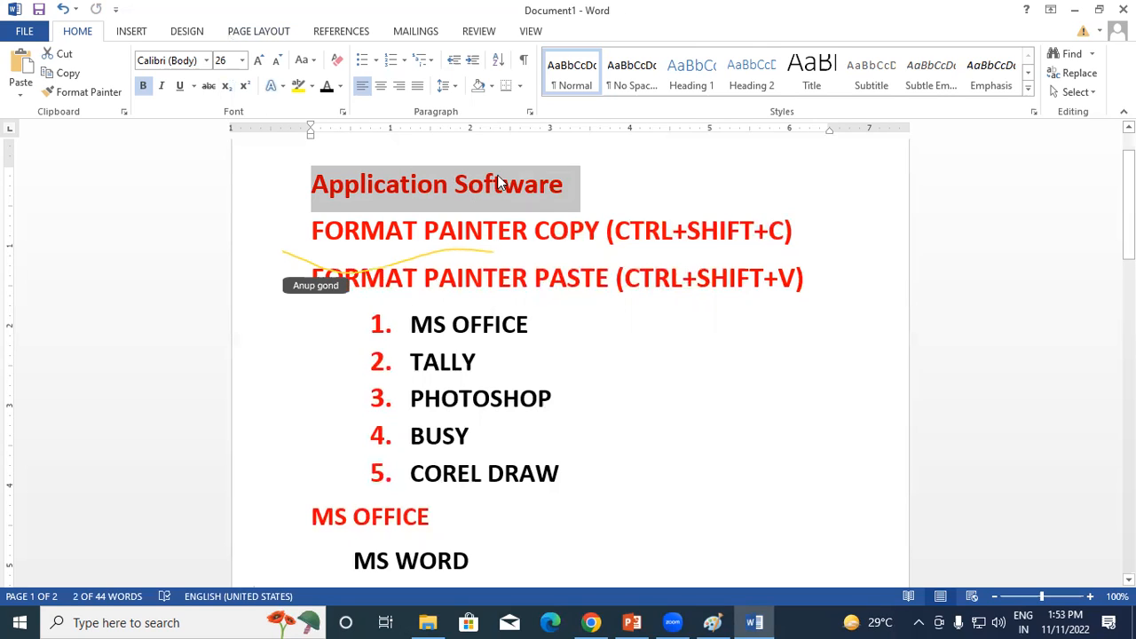
left_click(564, 185)
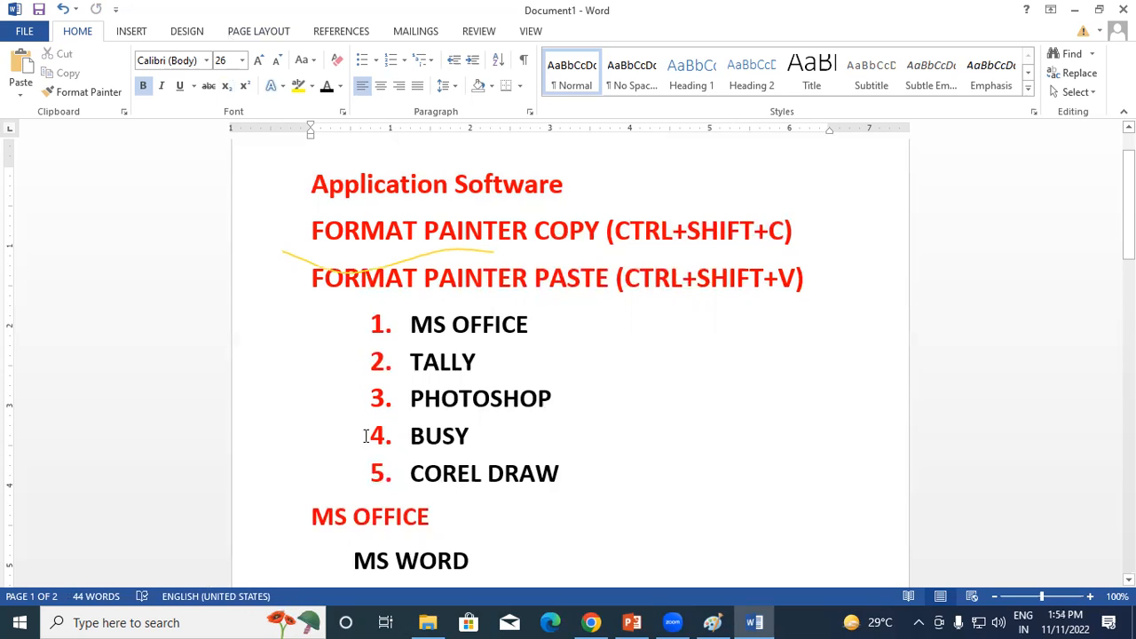
left_click_drag(414, 327, 543, 327)
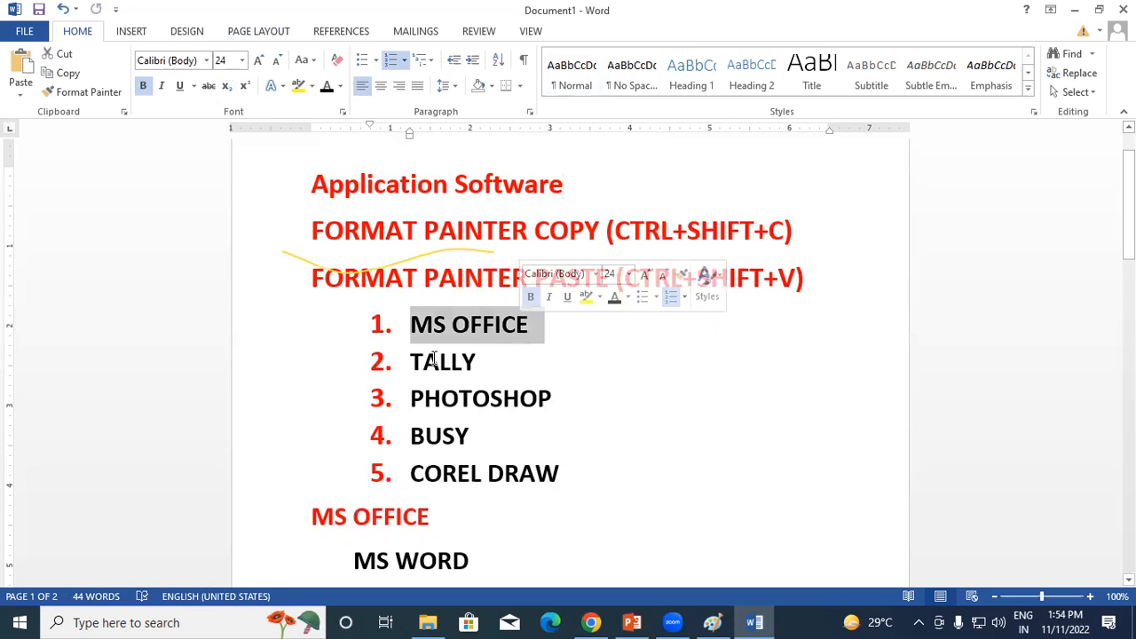
left_click_drag(410, 362, 497, 366)
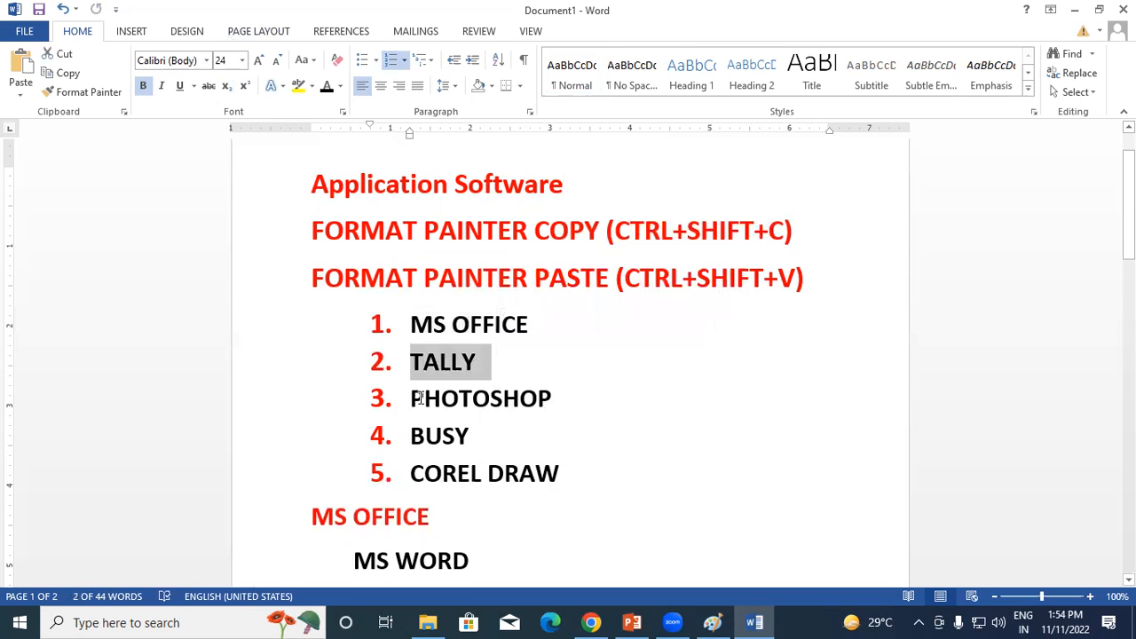
left_click_drag(414, 397, 552, 399)
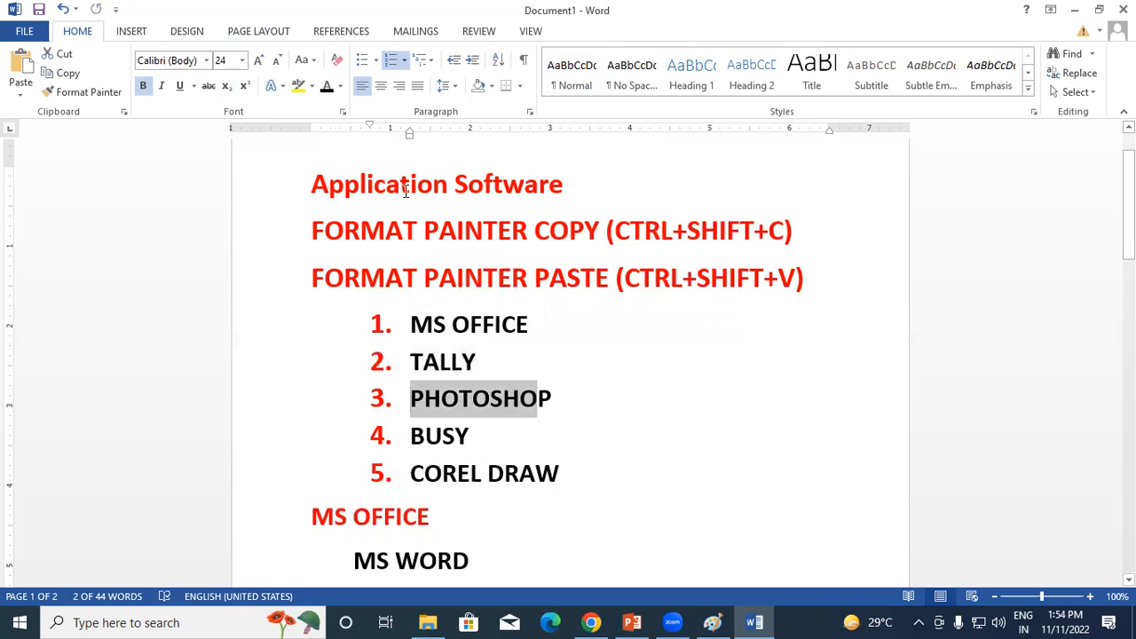
left_click(405, 184)
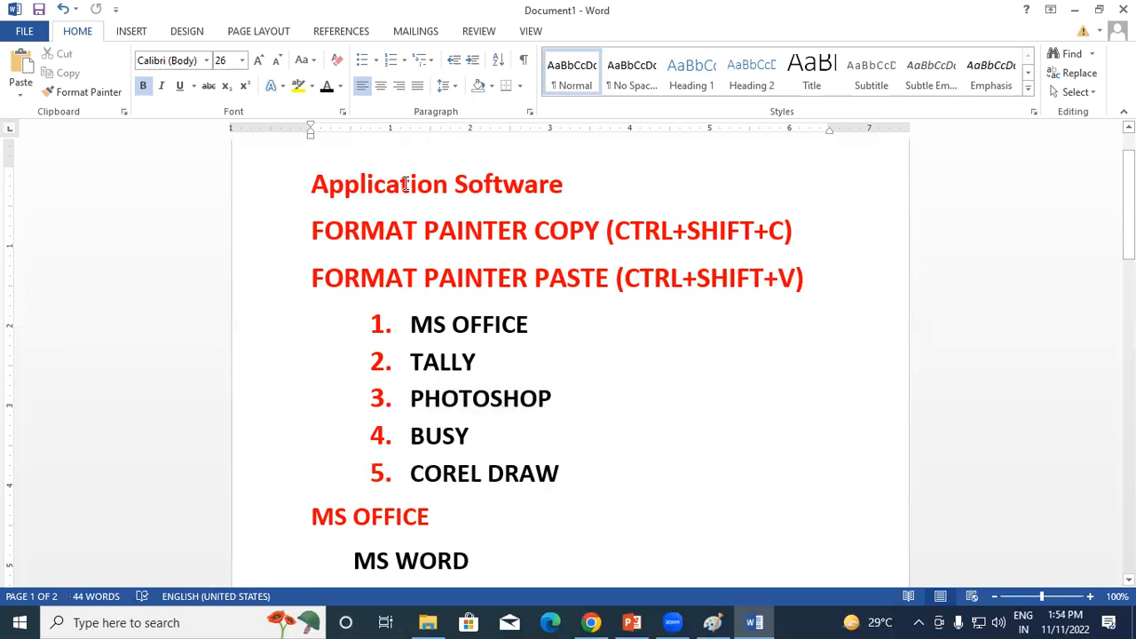
Set the font size of the first list item, "MS OFFICE", to 26 to match the "Application Software" heading.
left_click_drag(314, 184, 582, 185)
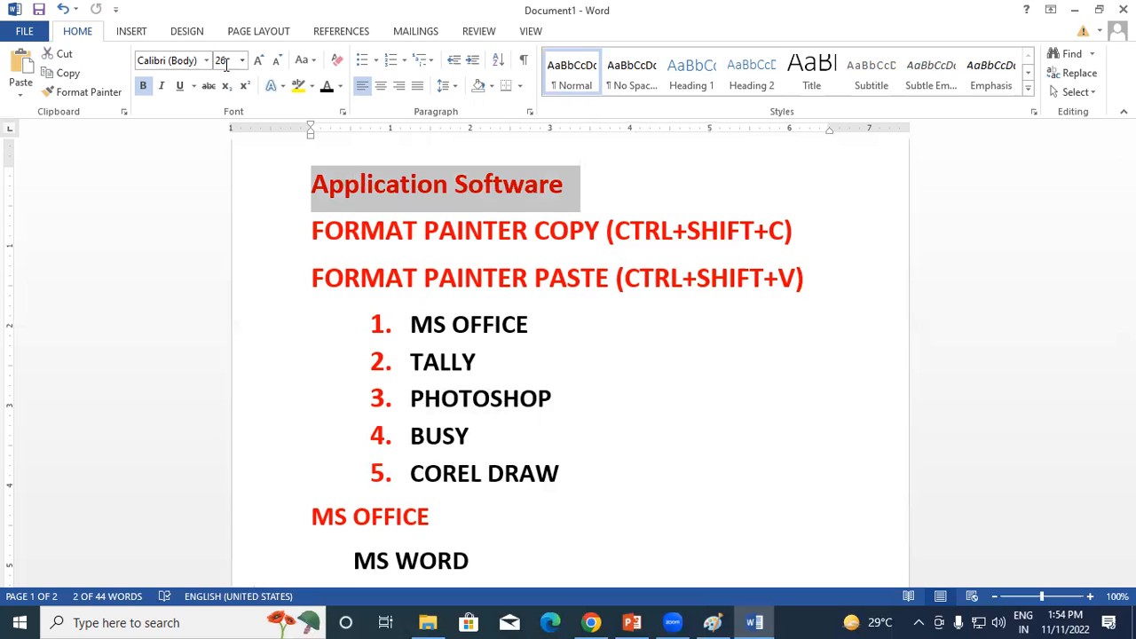
left_click_drag(411, 325, 543, 326)
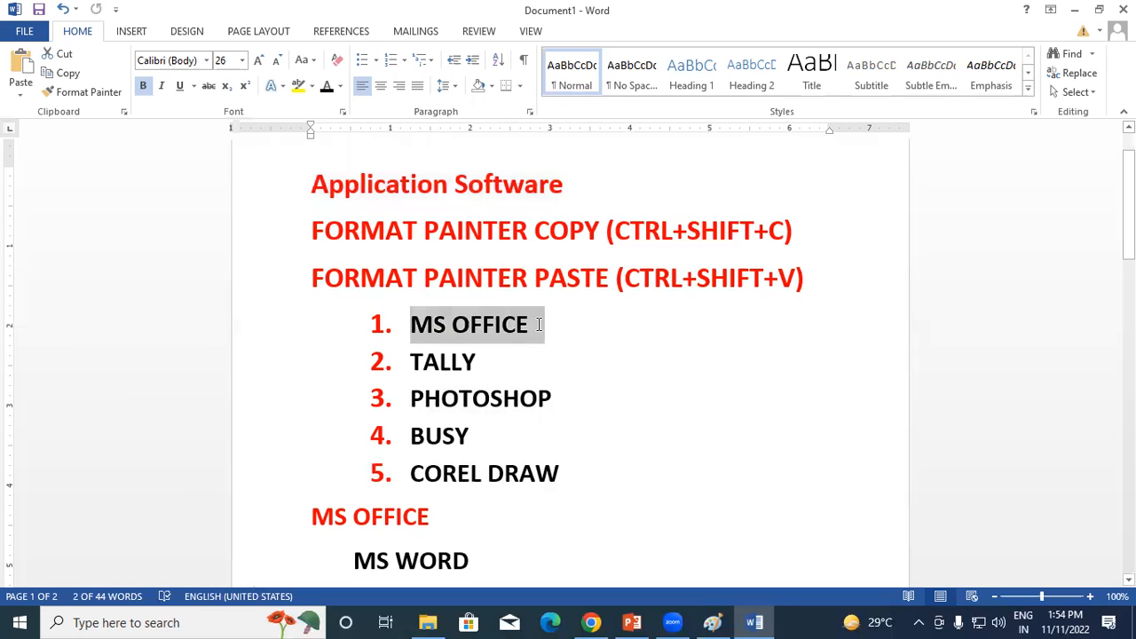
left_click(241, 61)
left_click(233, 255)
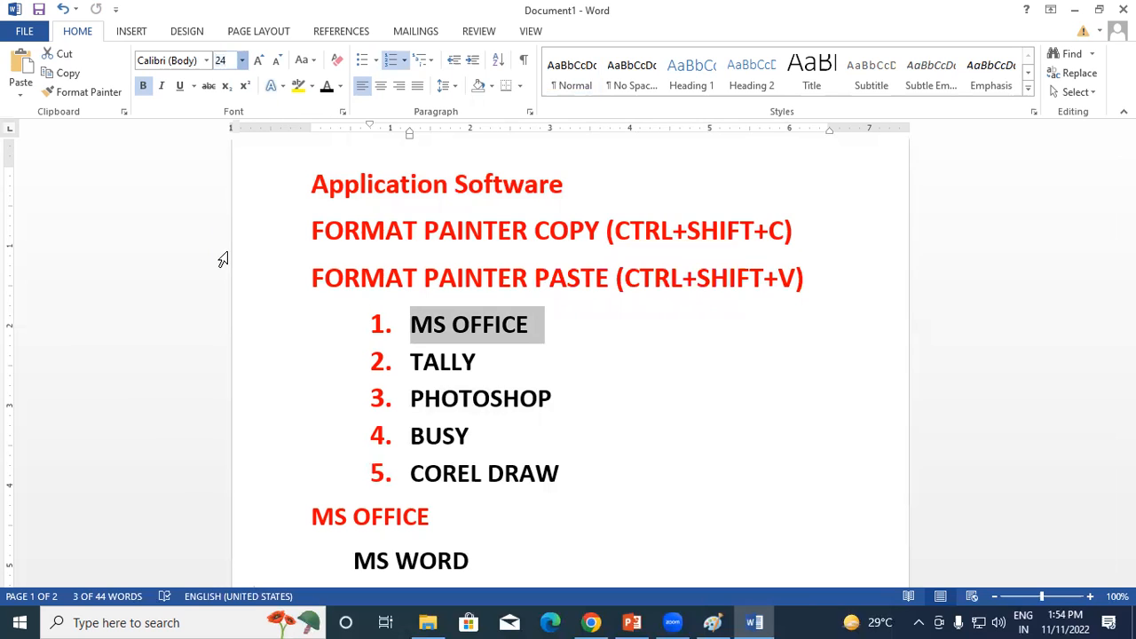
left_click(362, 190)
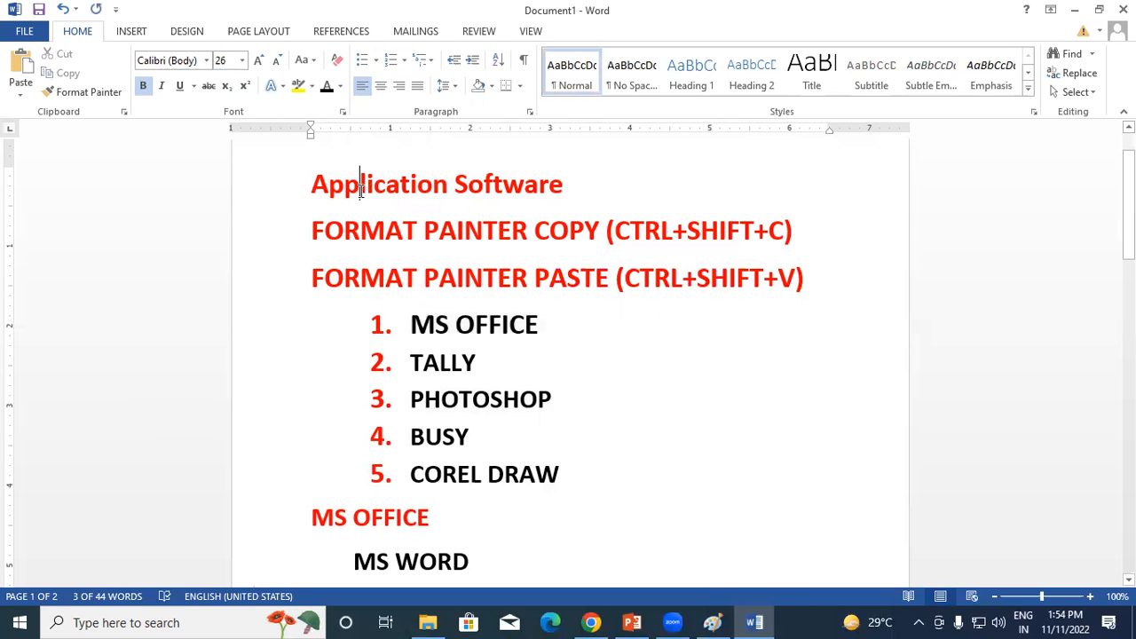
Compare the font size and bold formatting of the "Application Software" heading with the "MS OFFICE" list item.
left_click_drag(302, 182, 542, 196)
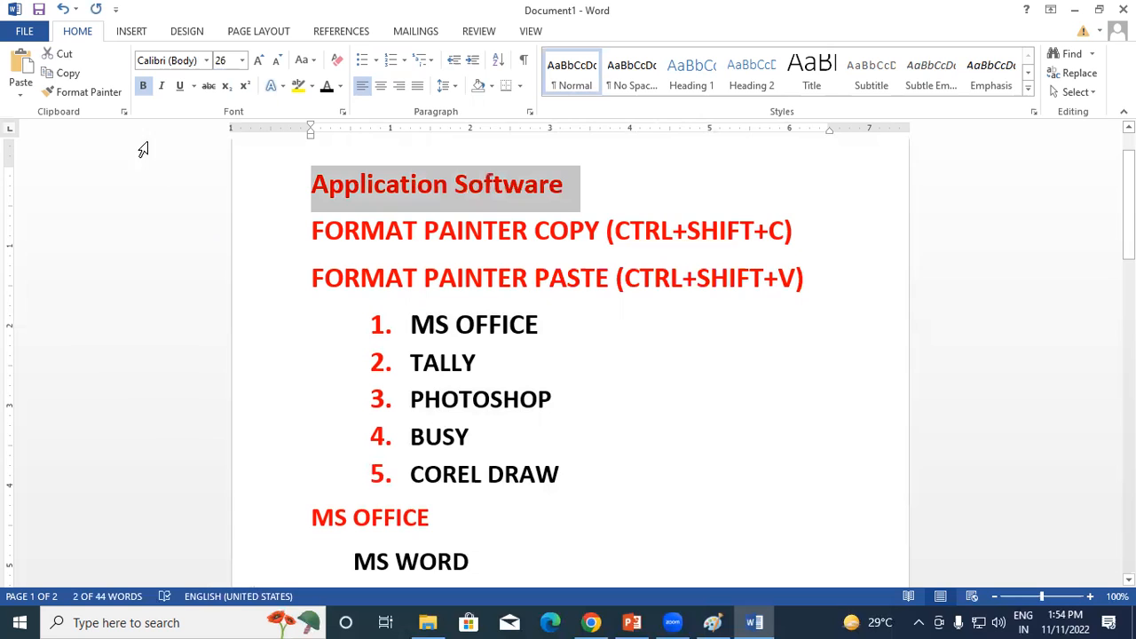
left_click(387, 186)
left_click_drag(412, 327, 501, 331)
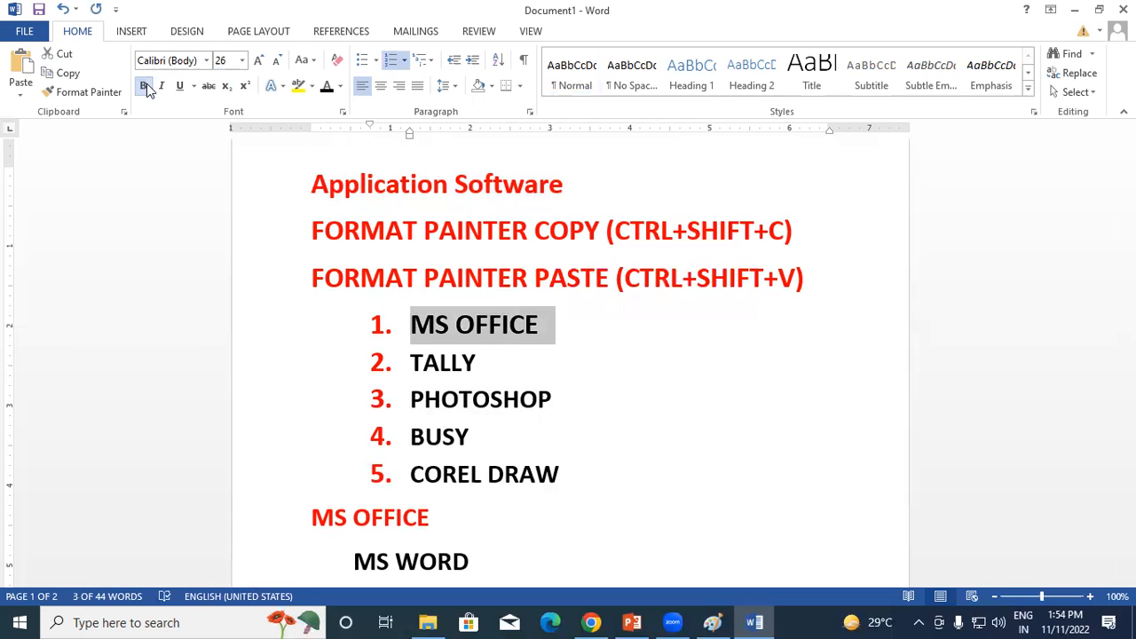
left_click(381, 193)
triple_click(312, 178)
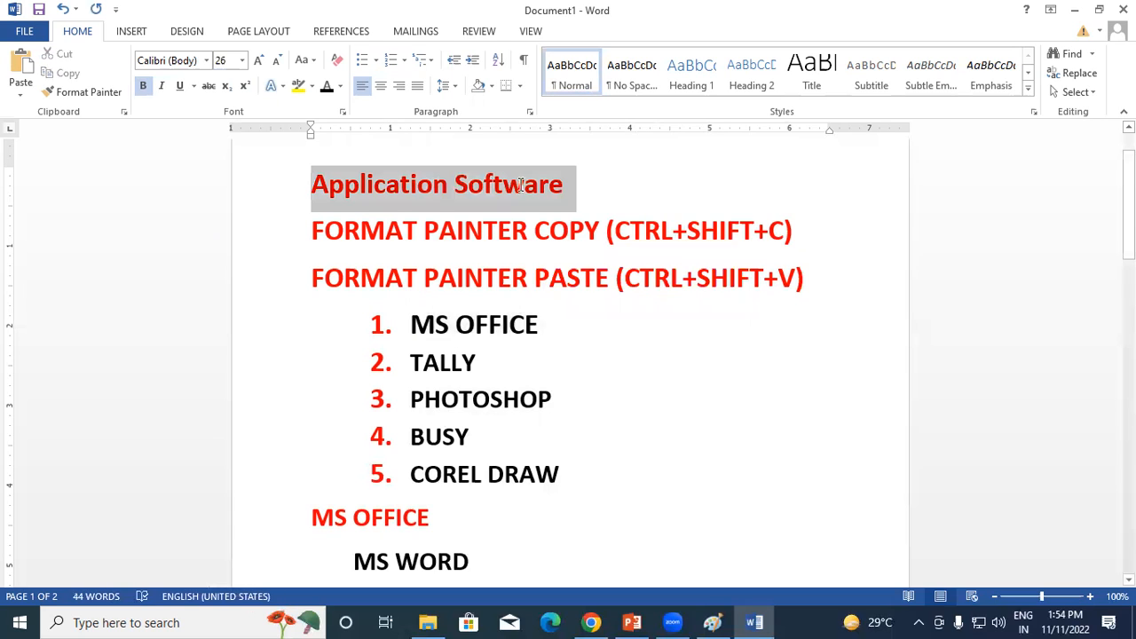
left_click_drag(411, 326, 560, 329)
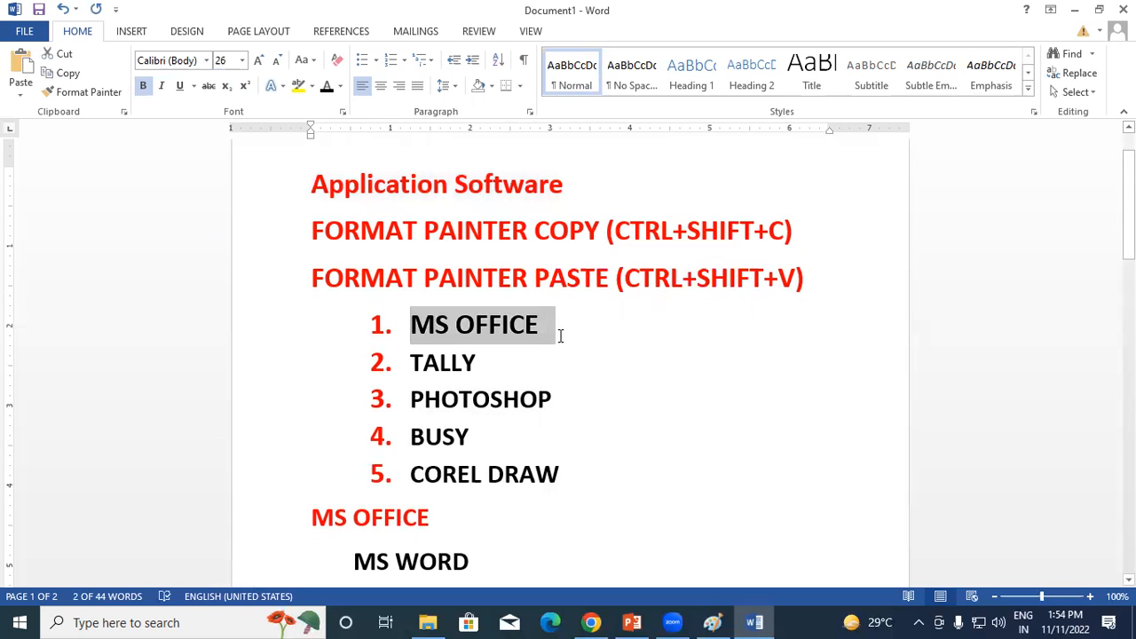
left_click(524, 327)
left_click_drag(312, 183, 568, 186)
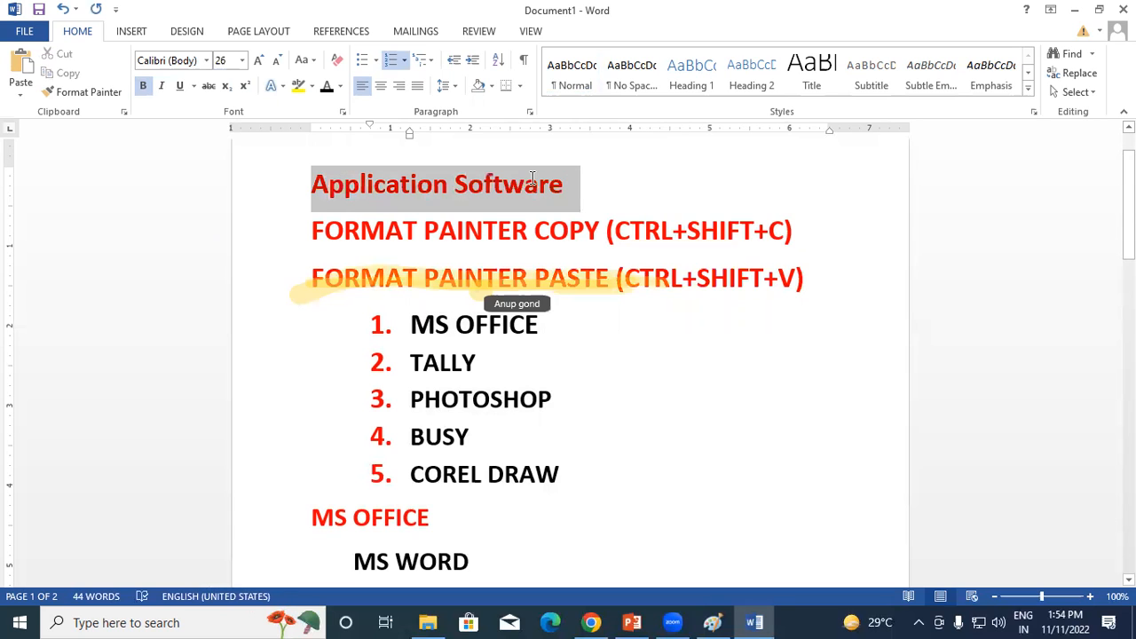
left_click(503, 188)
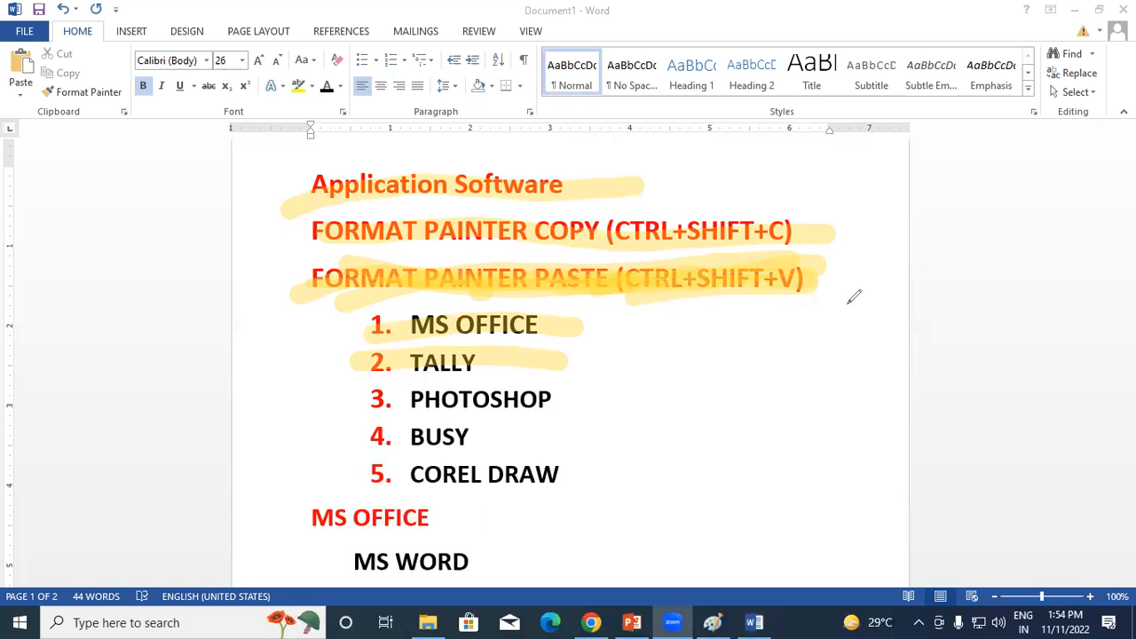
left_click(846, 419)
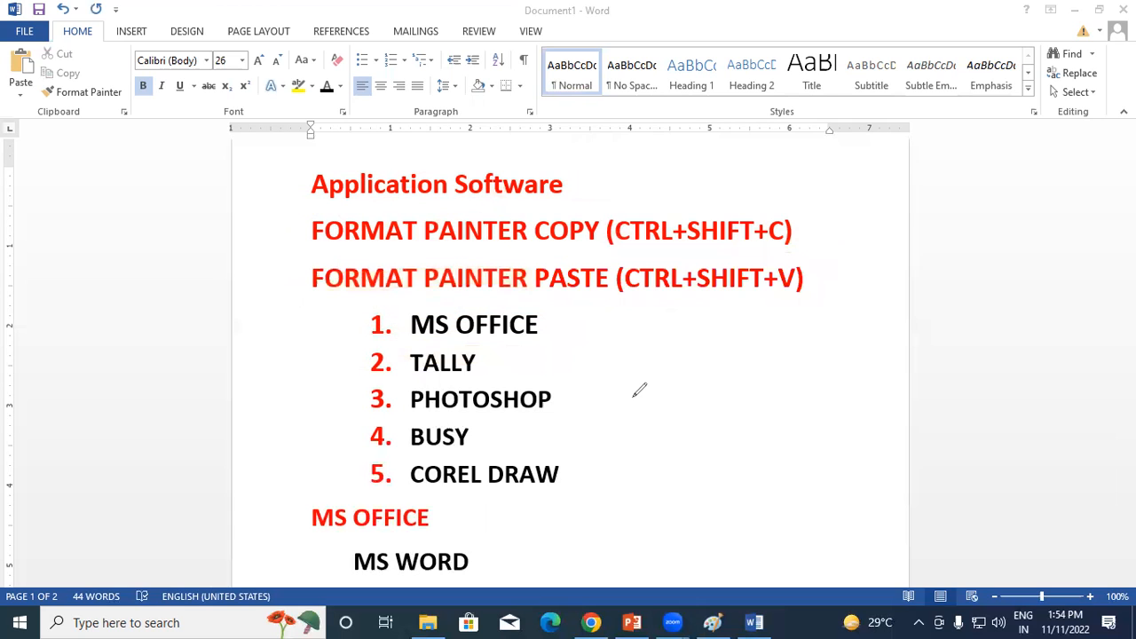
left_click(408, 480)
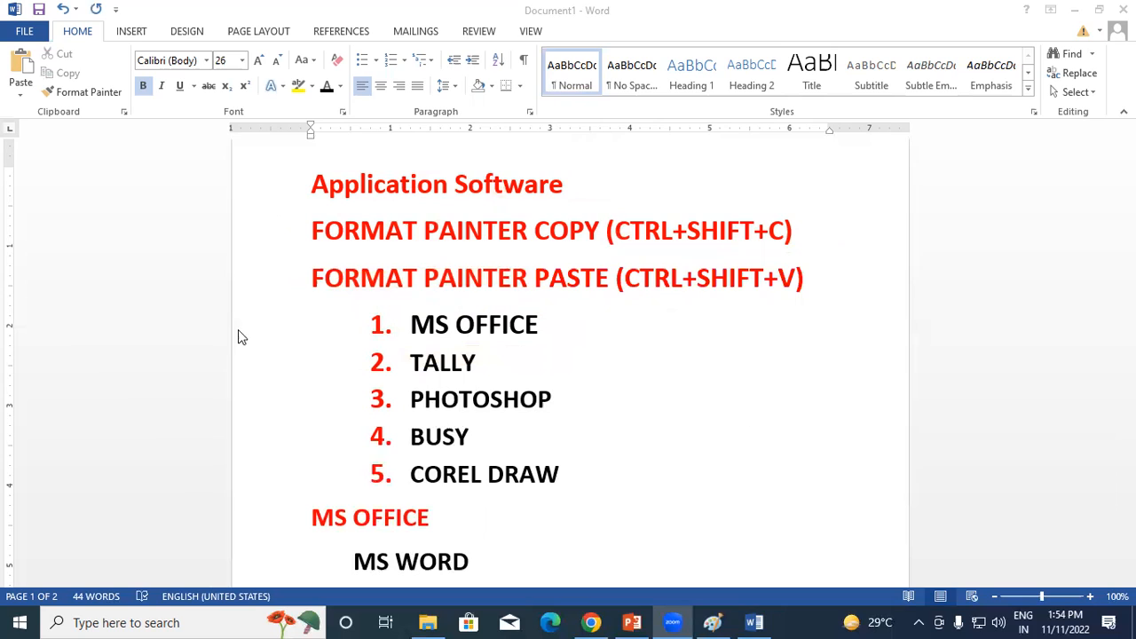
left_click(500, 357)
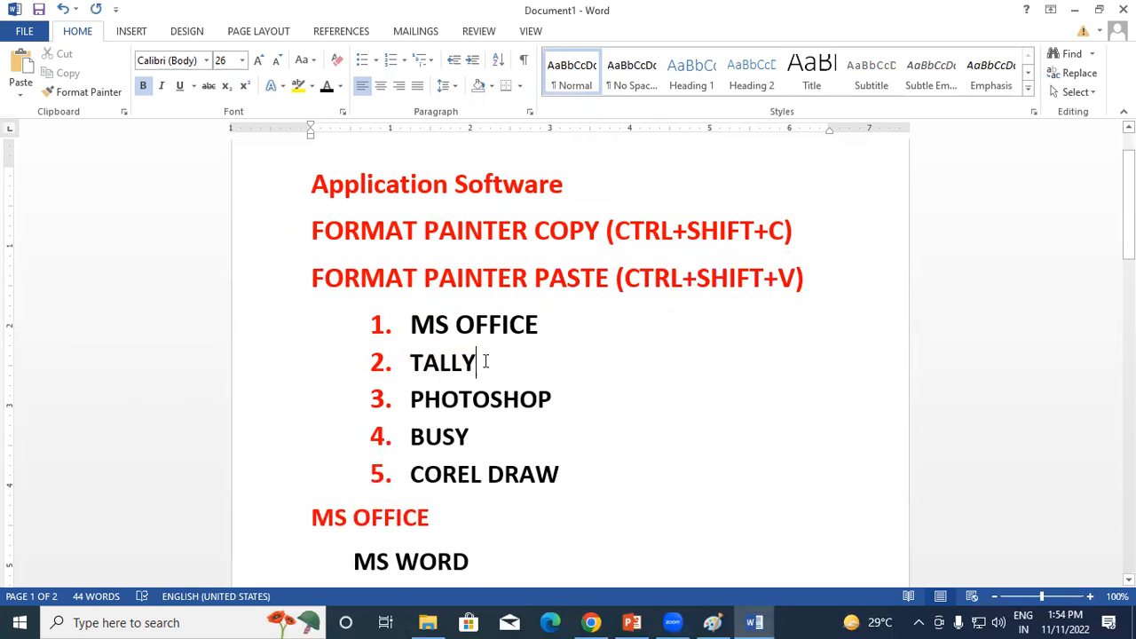
Check the formatting of the "Application Software" heading again, along with the first three numbered list items.
left_click_drag(311, 183, 565, 184)
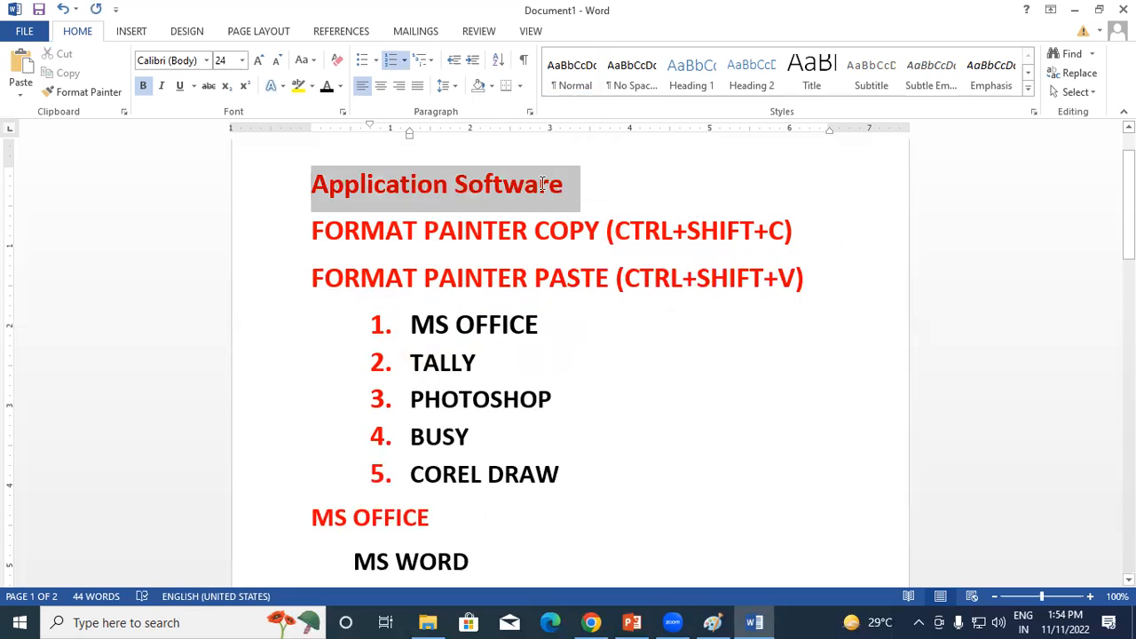
left_click(502, 324)
left_click_drag(411, 323, 553, 342)
left_click(543, 359)
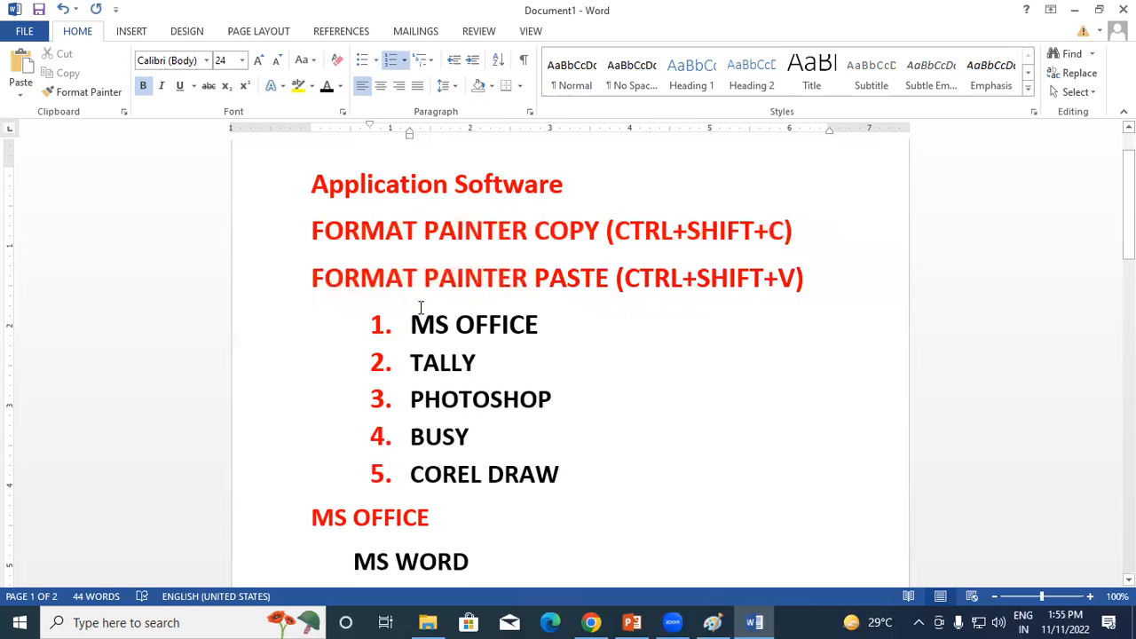
left_click_drag(408, 325, 556, 324)
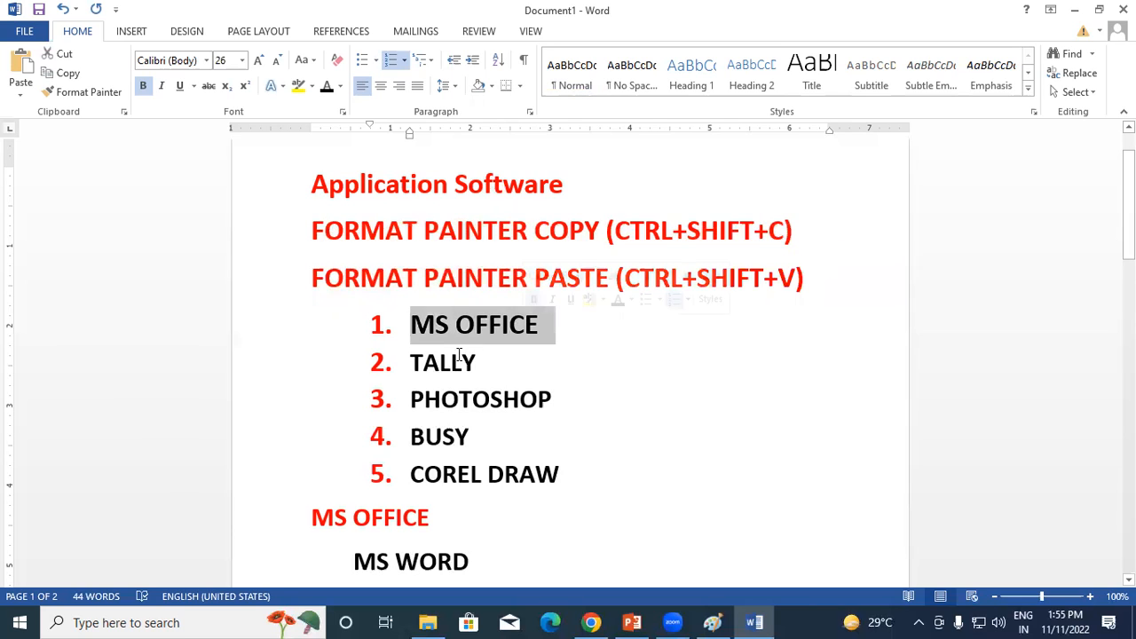
left_click_drag(424, 368, 477, 365)
left_click_drag(409, 399, 538, 401)
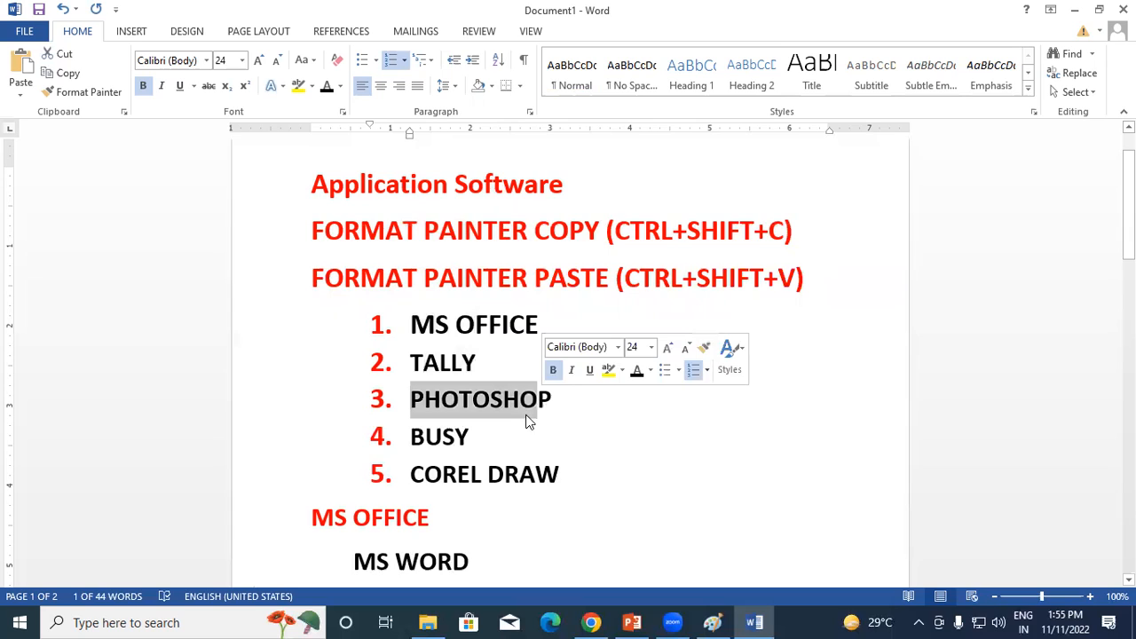
Copy the formatting of the "Application Software" heading onto the first list item, "MS OFFICE", with Format Painter.
left_click(516, 455)
left_click(313, 184)
mouse_move(325, 185)
left_mouse_down()
mouse_move(576, 186)
mouse_move(537, 189)
left_mouse_up()
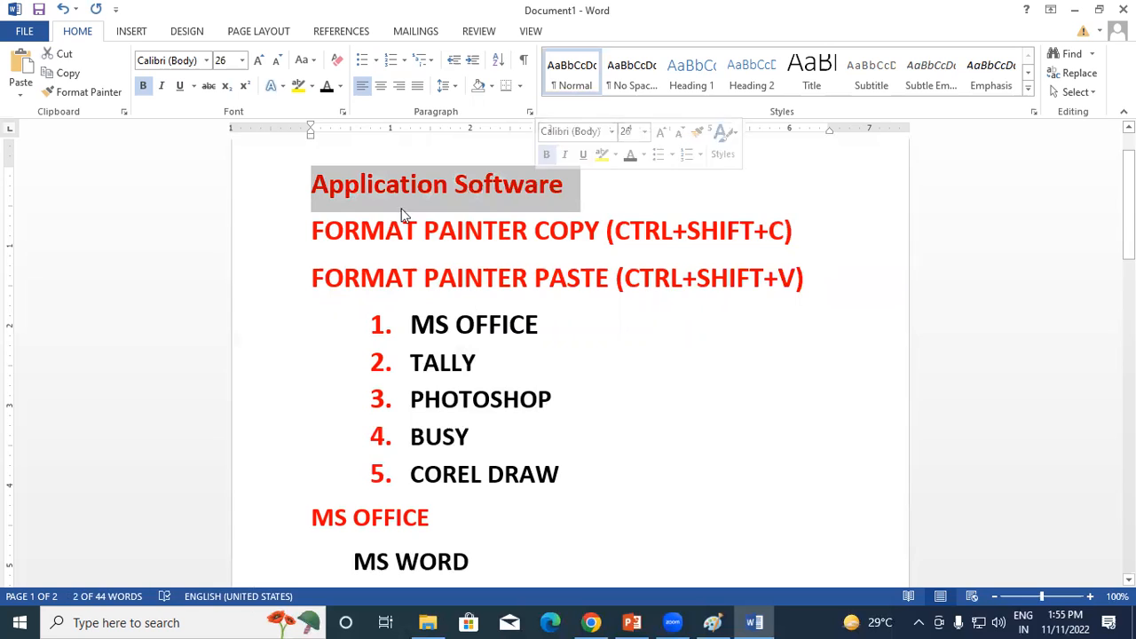
left_click(80, 94)
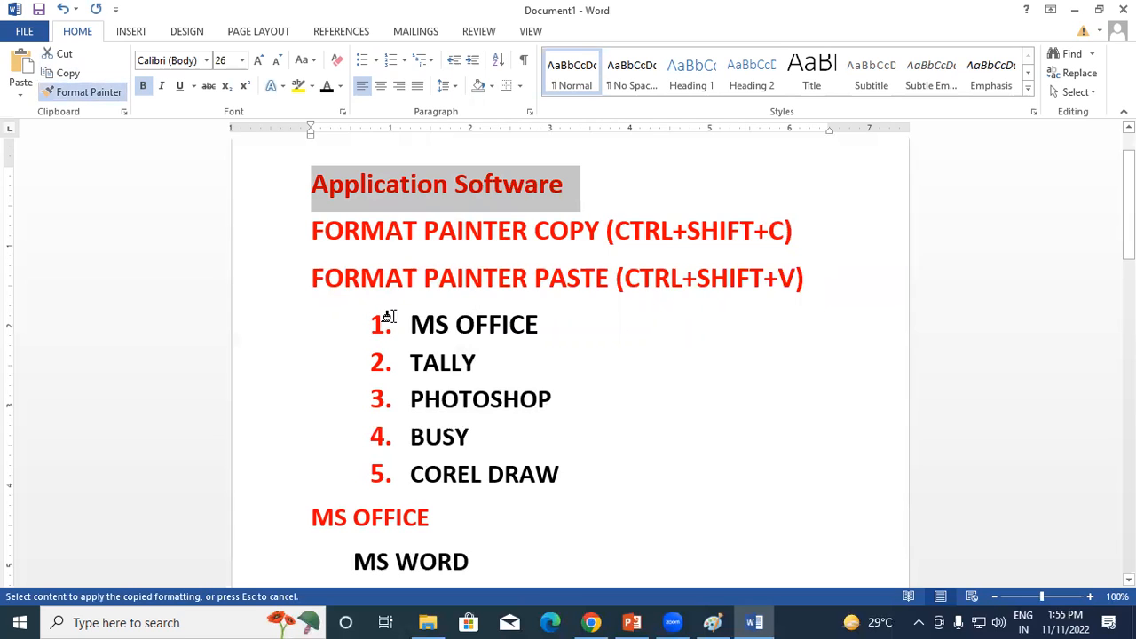
left_click_drag(401, 322, 516, 334)
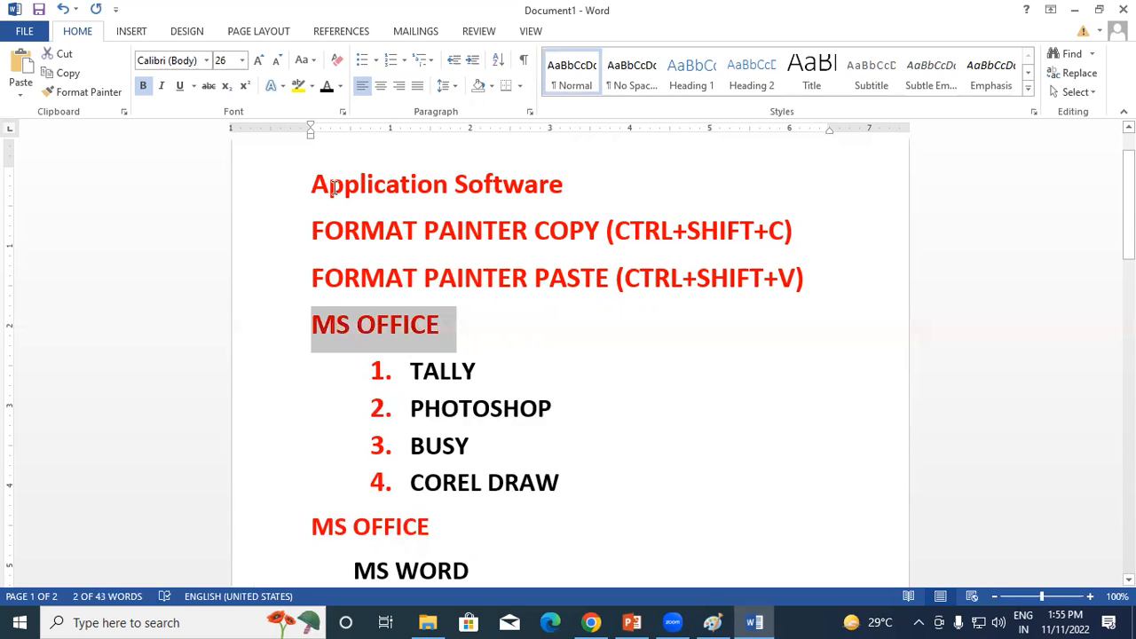
Copy the reformatted "MS OFFICE" line's formatting onto "MS WORD", "MS EXCEL" and "MS POWERPOINT" with Format Painter.
scroll(373, 435, "down", 2)
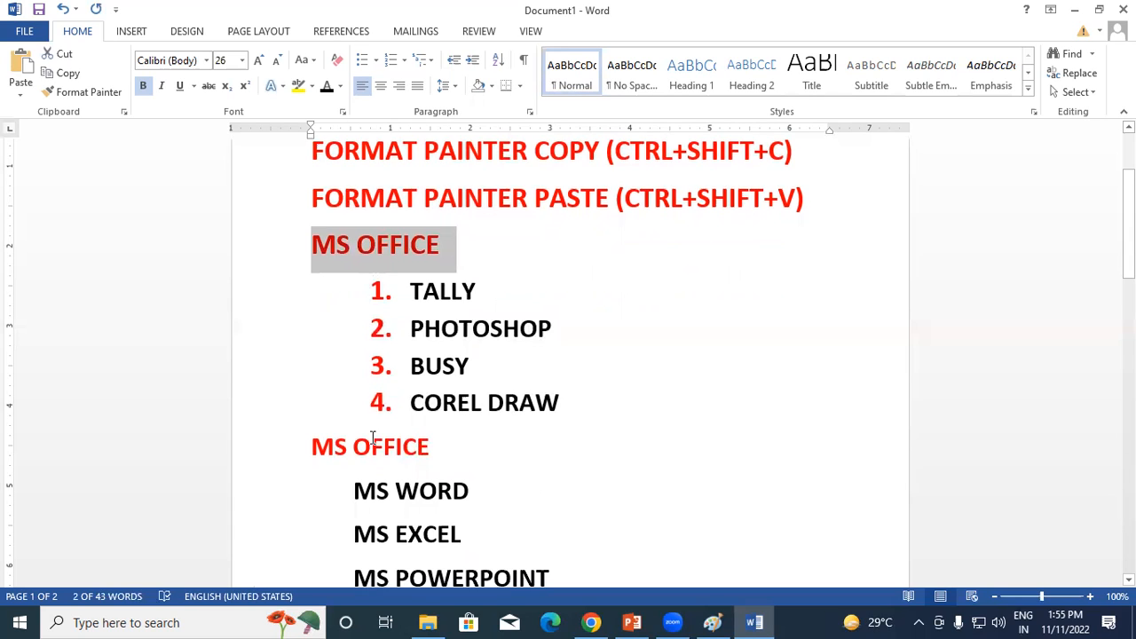
scroll(398, 282, "down", 3)
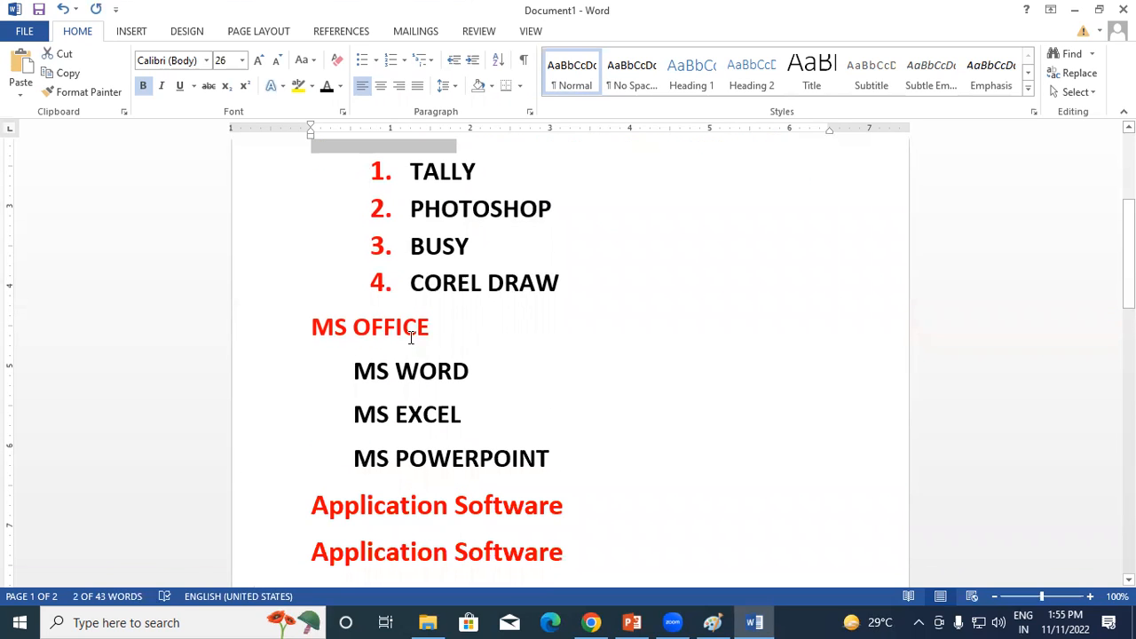
left_click(85, 94)
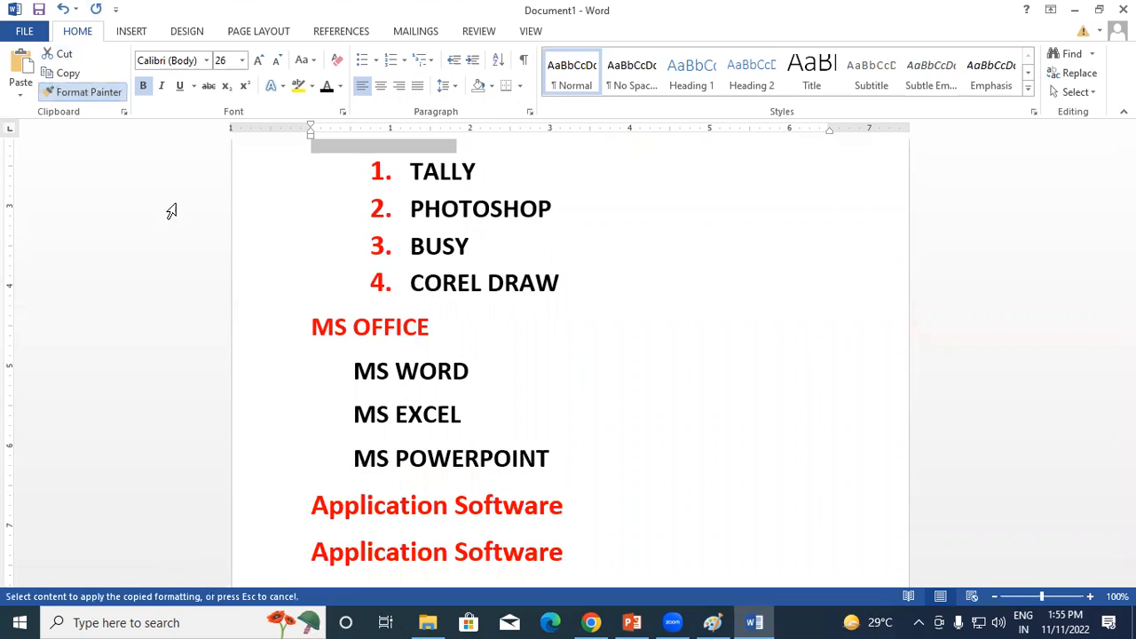
scroll(169, 210, "up", 1)
scroll(360, 330, "down", 2)
mouse_move(350, 331)
left_mouse_down()
mouse_move(413, 341)
mouse_move(520, 382)
mouse_move(557, 422)
left_mouse_up()
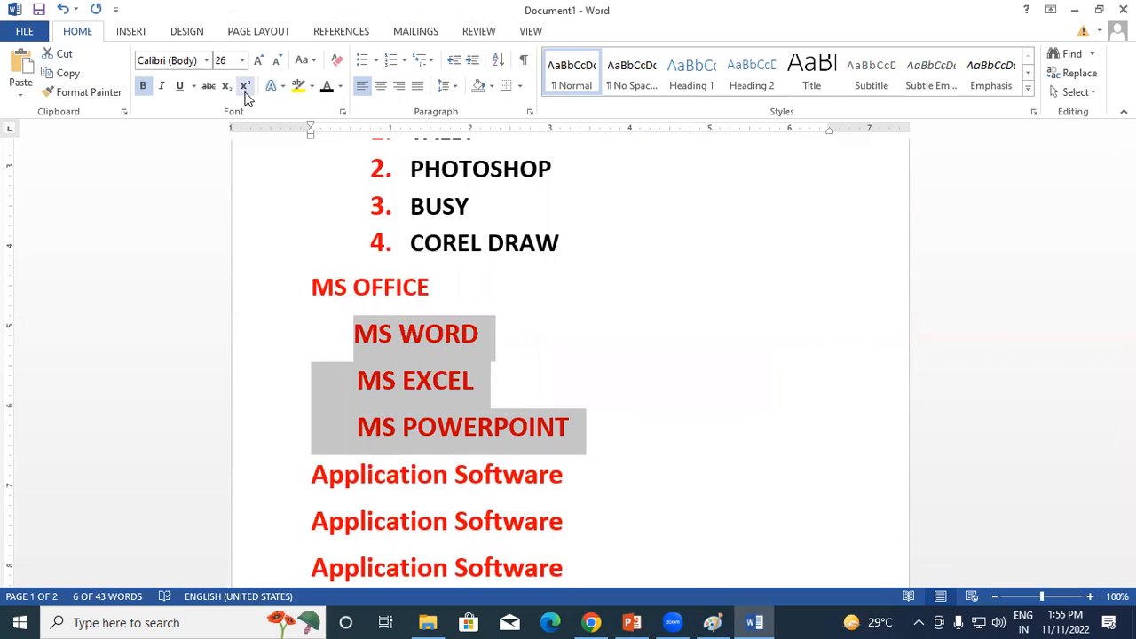
Undo the last two Format Painter changes.
key("ctrl+z")
key("ctrl+z")
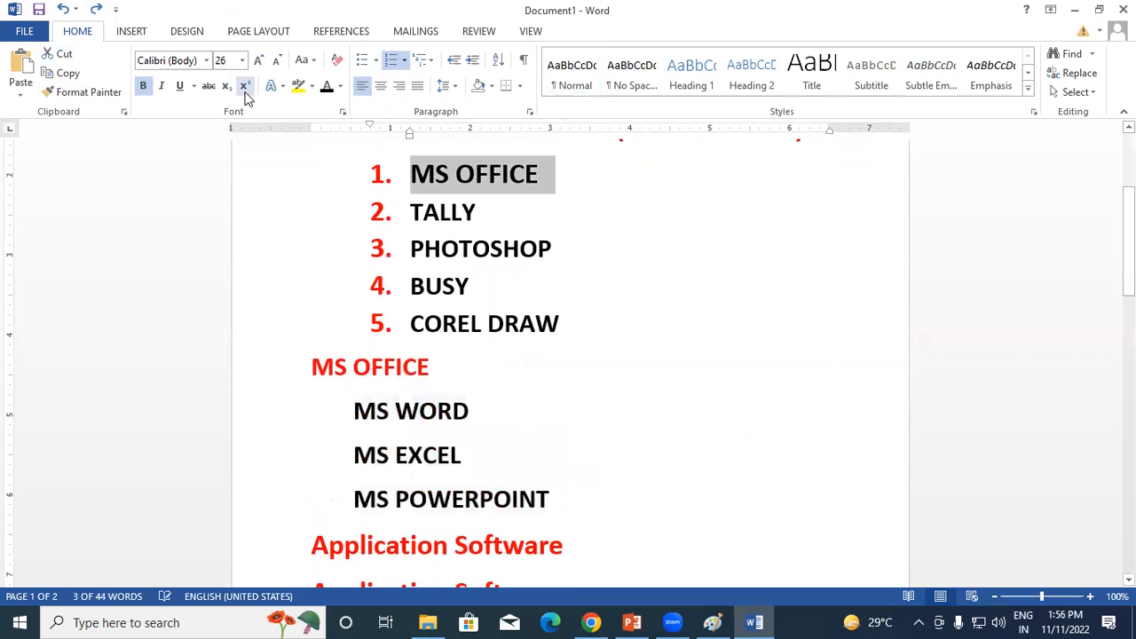
scroll(331, 245, "up", 2)
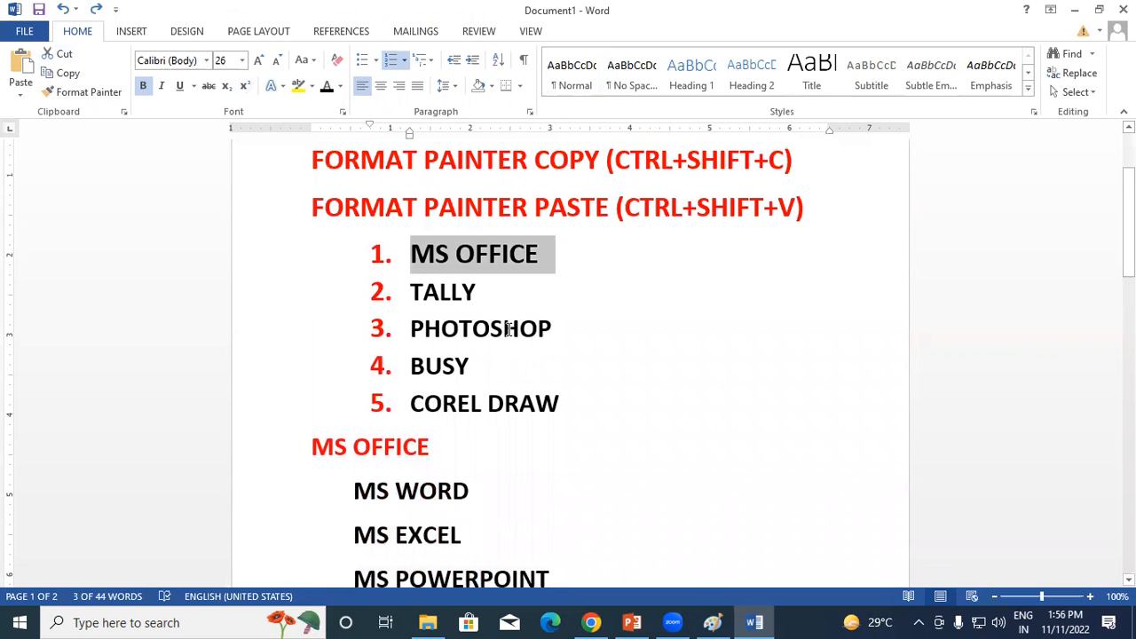
scroll(500, 386, "up", 4)
scroll(515, 356, "down", 3)
Try Format Painter from the "PHOTOSHOP" list item onto the "Application Software" heading, and undo the change.
left_click(518, 353)
left_click_drag(432, 346, 565, 354)
scroll(533, 310, "up", 1)
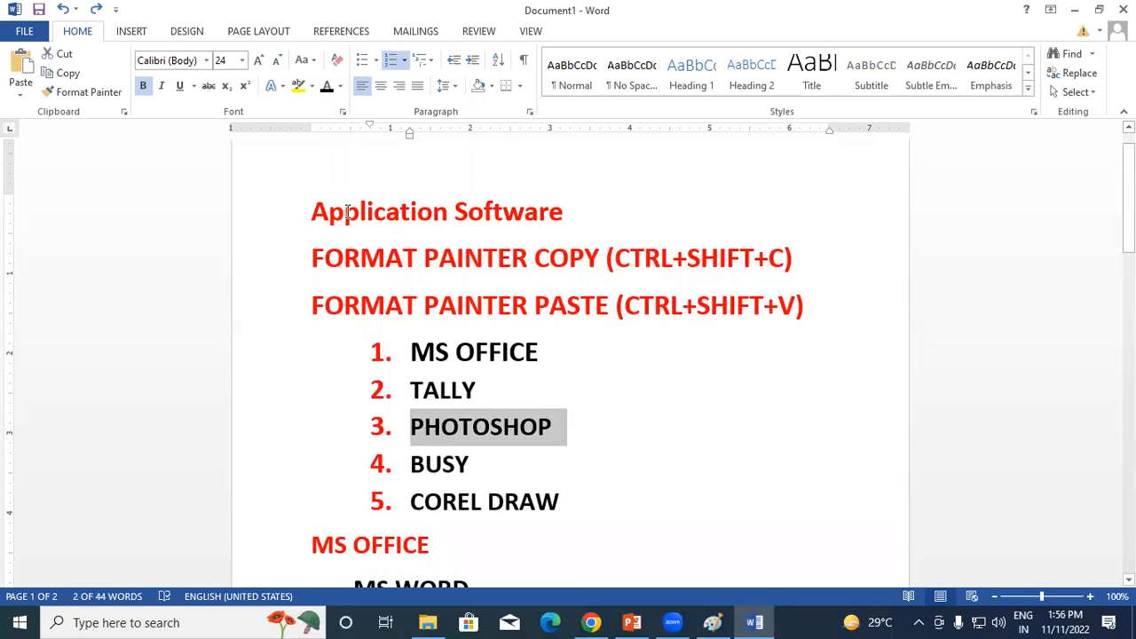
left_click(579, 417)
left_click_drag(411, 426, 566, 427)
left_click(109, 95)
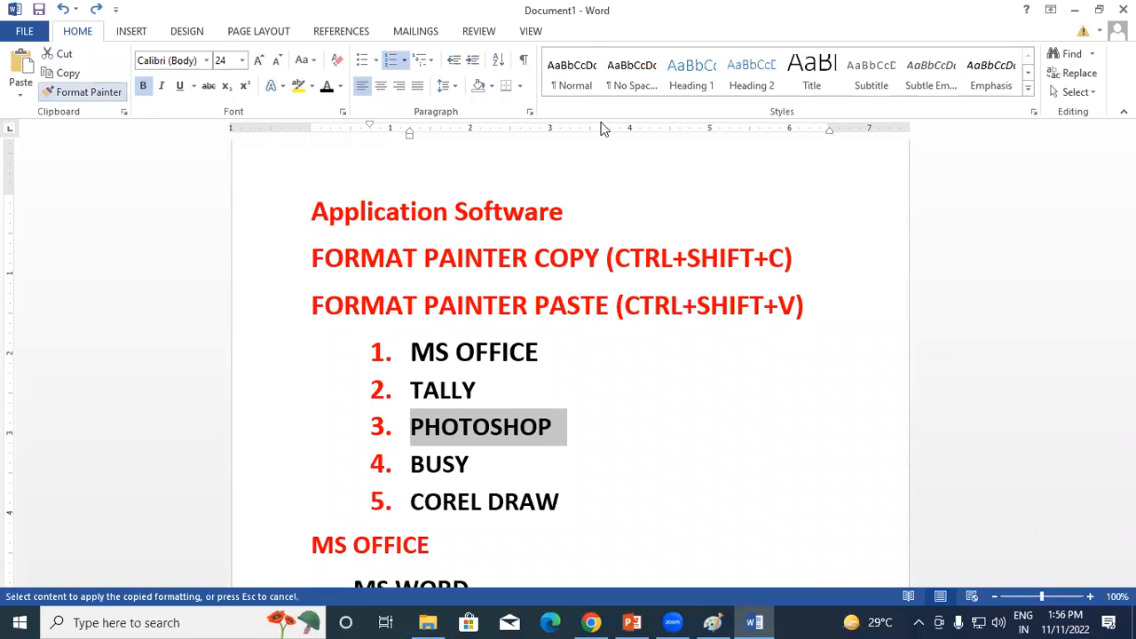
left_click_drag(312, 210, 567, 217)
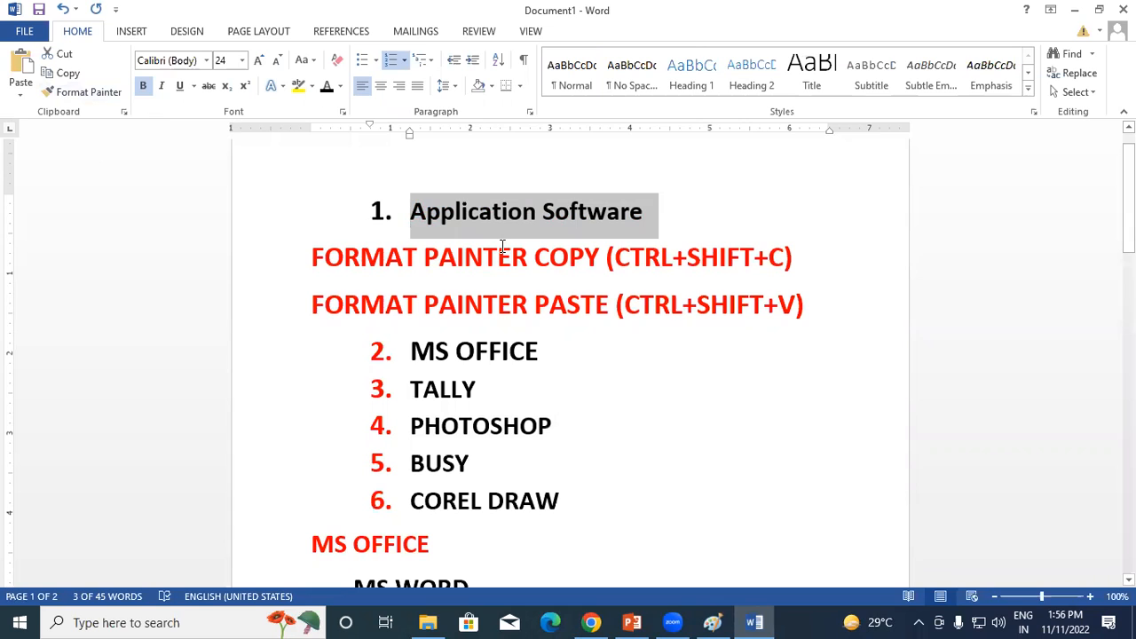
key("ctrl+shift+v")
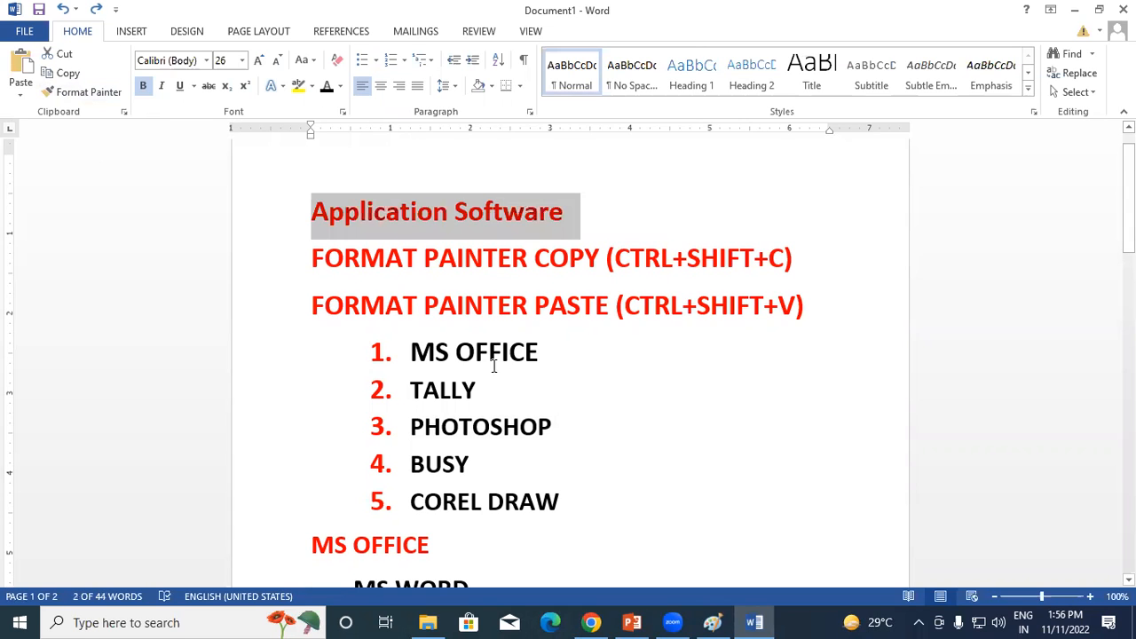
Try copying and pasting only the formatting of "PHOTOSHOP" onto the "Application Software" heading, and undo it again.
scroll(494, 365, "down", 1)
left_click(459, 347)
left_click_drag(413, 347, 561, 354)
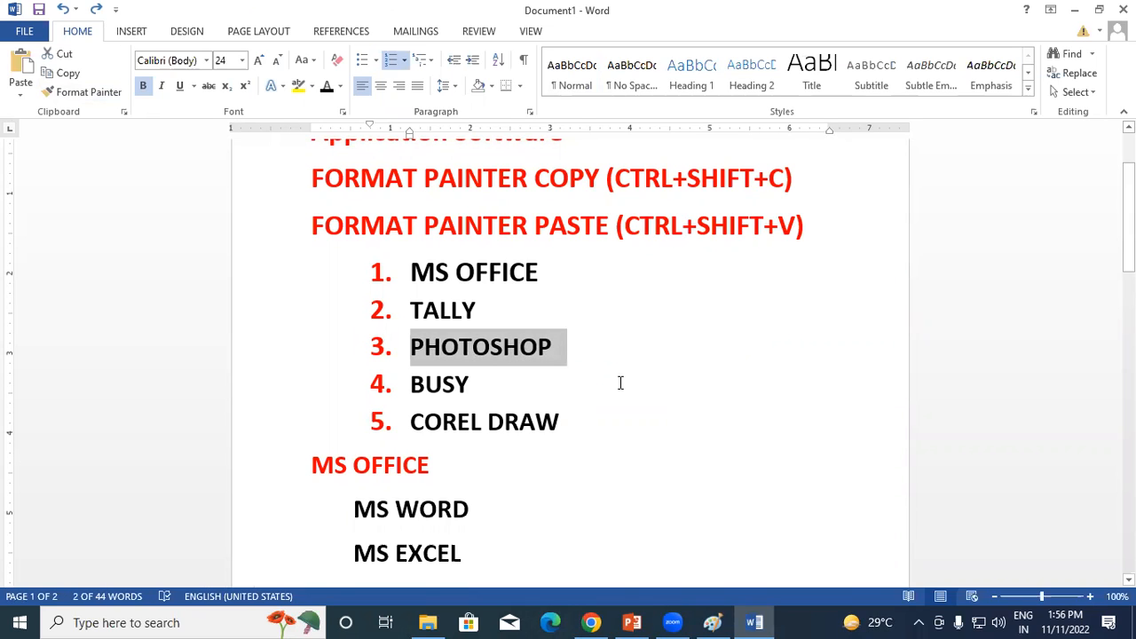
scroll(388, 266, "up", 1)
left_click_drag(313, 248, 575, 274)
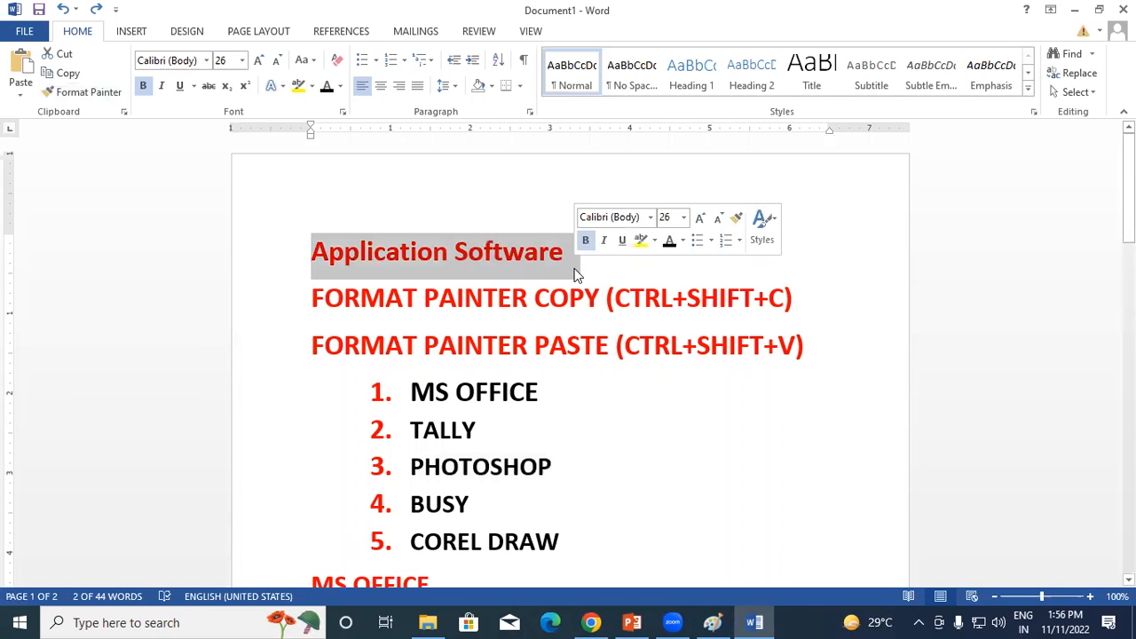
key("ctrl+shift+v")
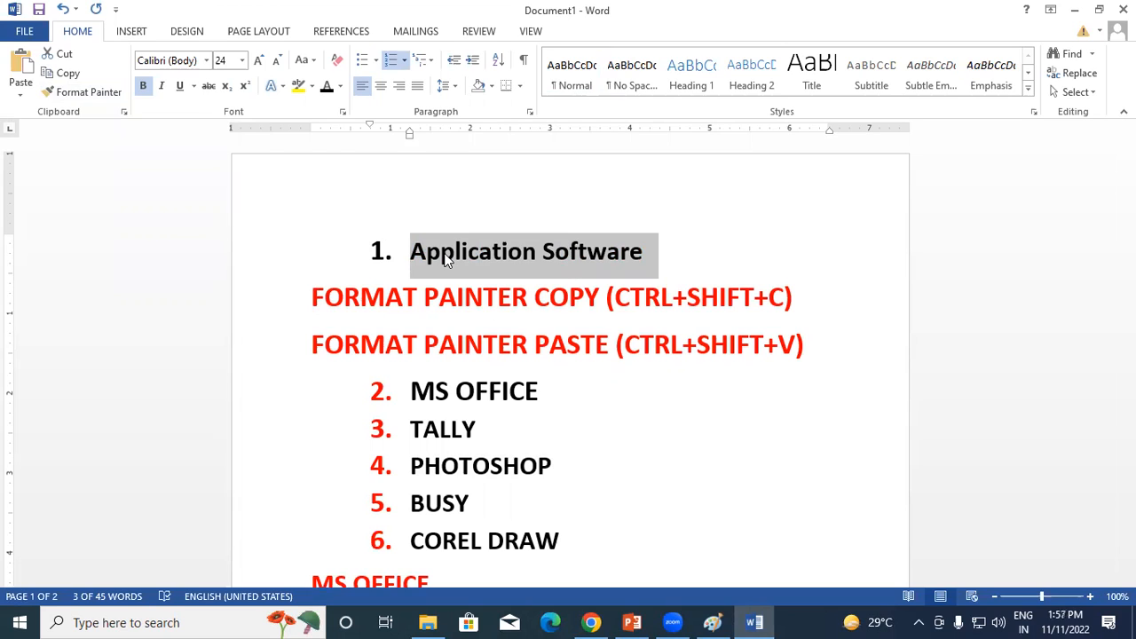
key("ctrl+shift+v")
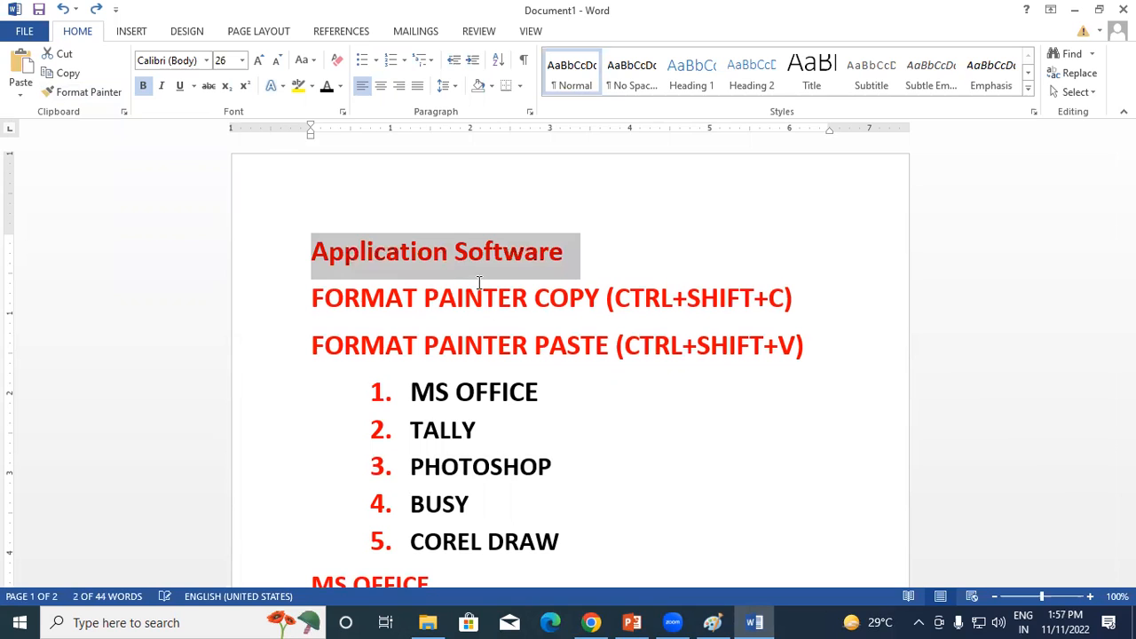
Apply the formatting of the first list item, "MS OFFICE", to the "Application Software" heading with Format Painter.
left_click(560, 257)
scroll(559, 257, "down", 3)
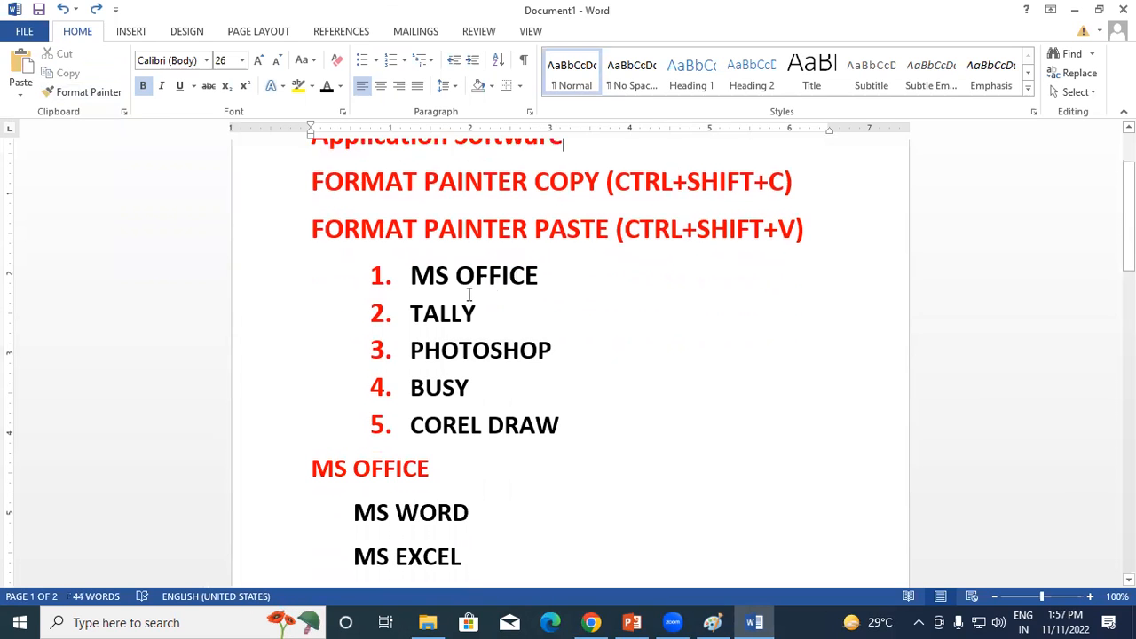
left_click_drag(411, 271, 534, 281)
scroll(471, 307, "up", 2)
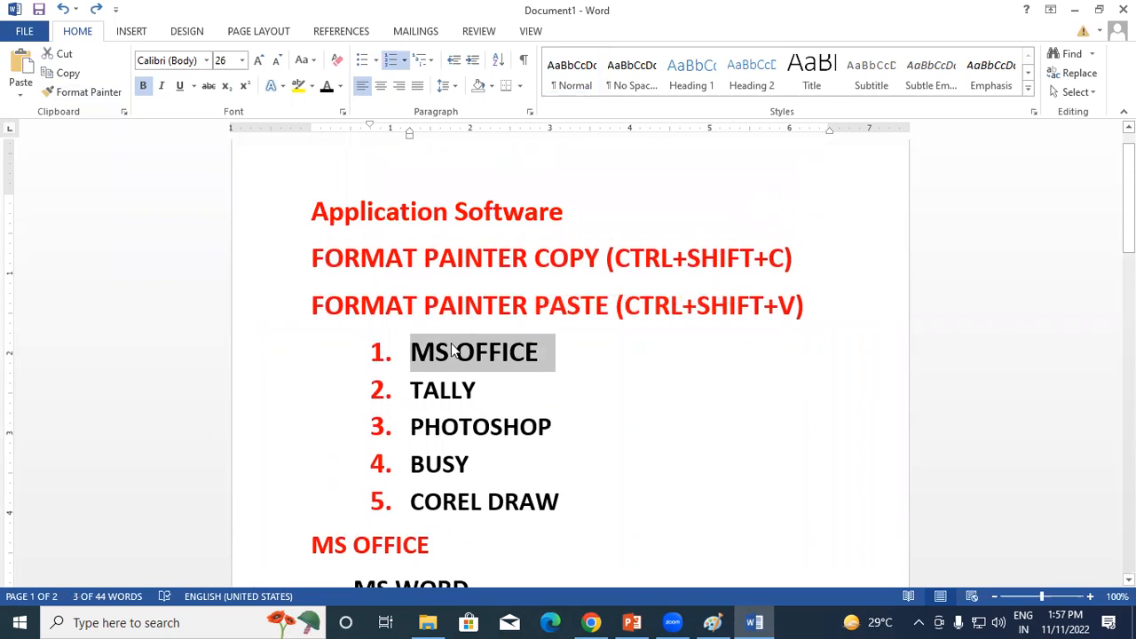
left_click(87, 94)
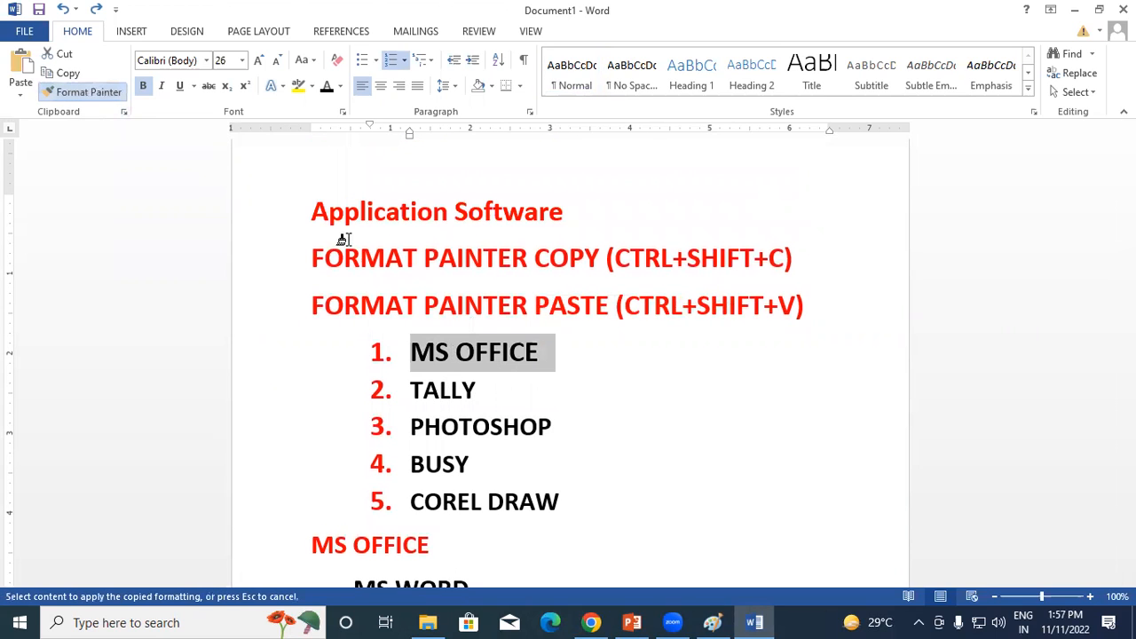
left_click_drag(310, 213, 568, 215)
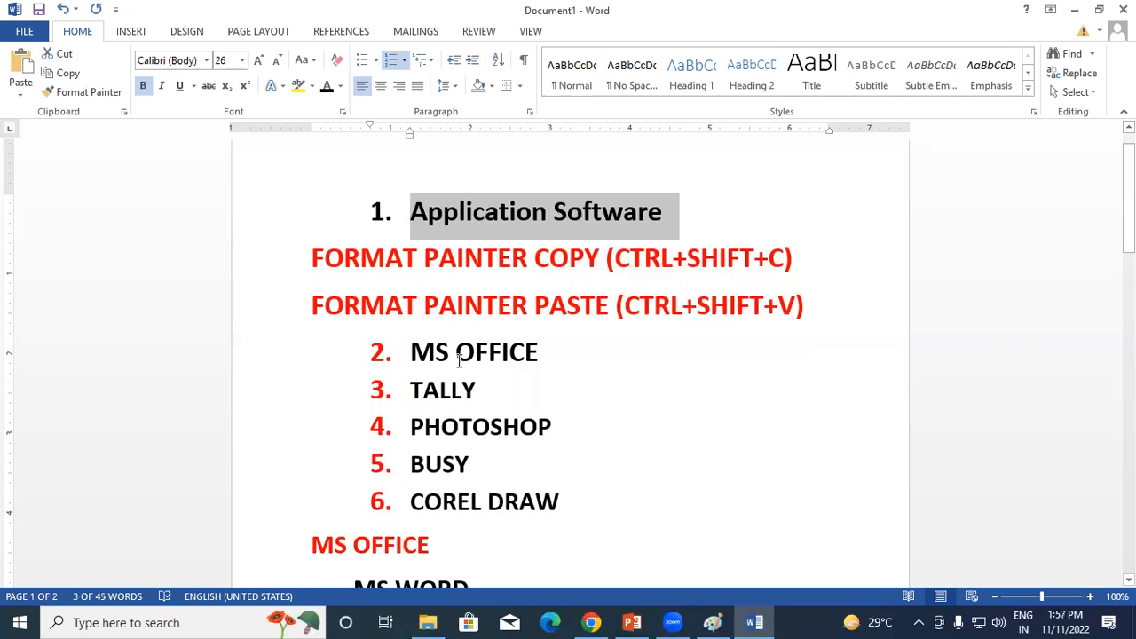
Apply the "MS OFFICE" list item's formatting to the "MS WORD" line with Format Painter.
left_click_drag(408, 352, 565, 355)
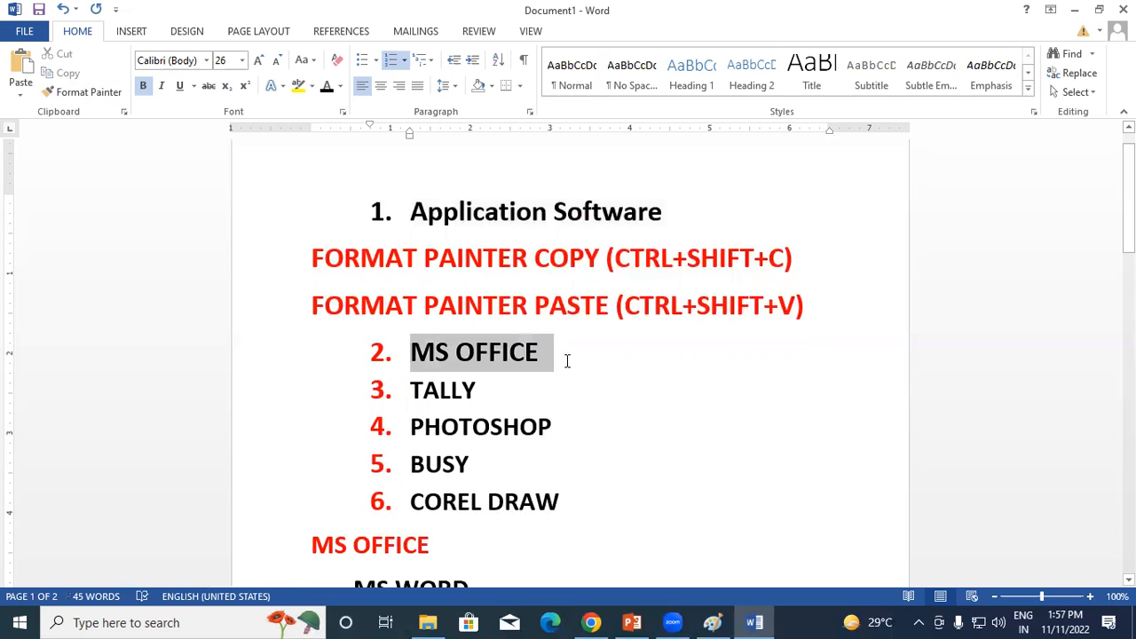
left_click(67, 92)
scroll(363, 329, "down", 3)
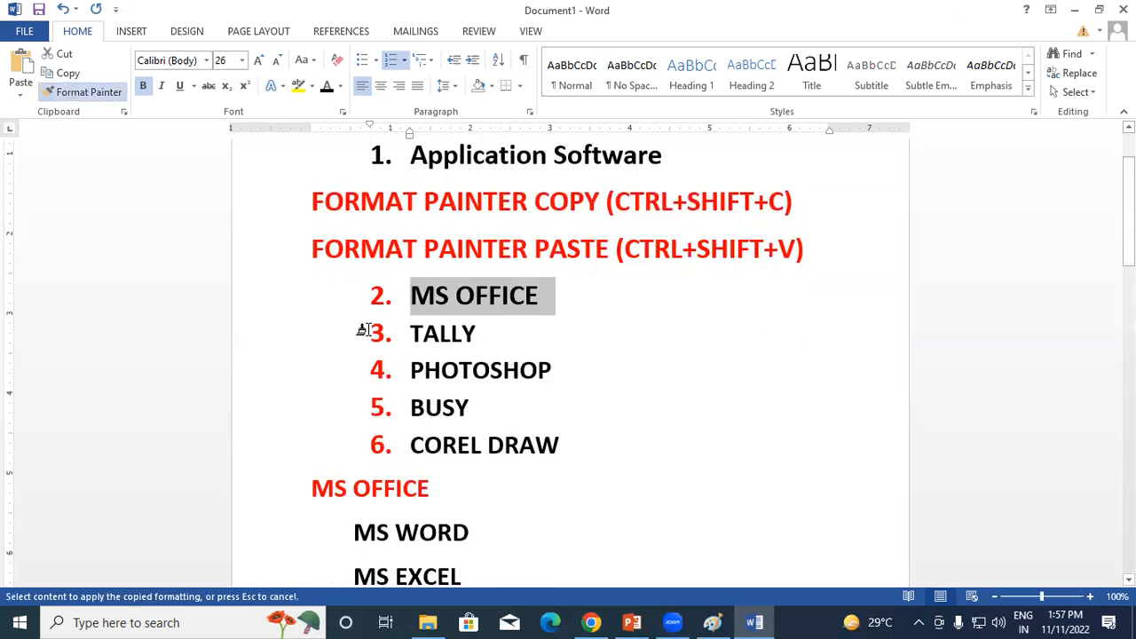
left_click_drag(390, 430, 462, 437)
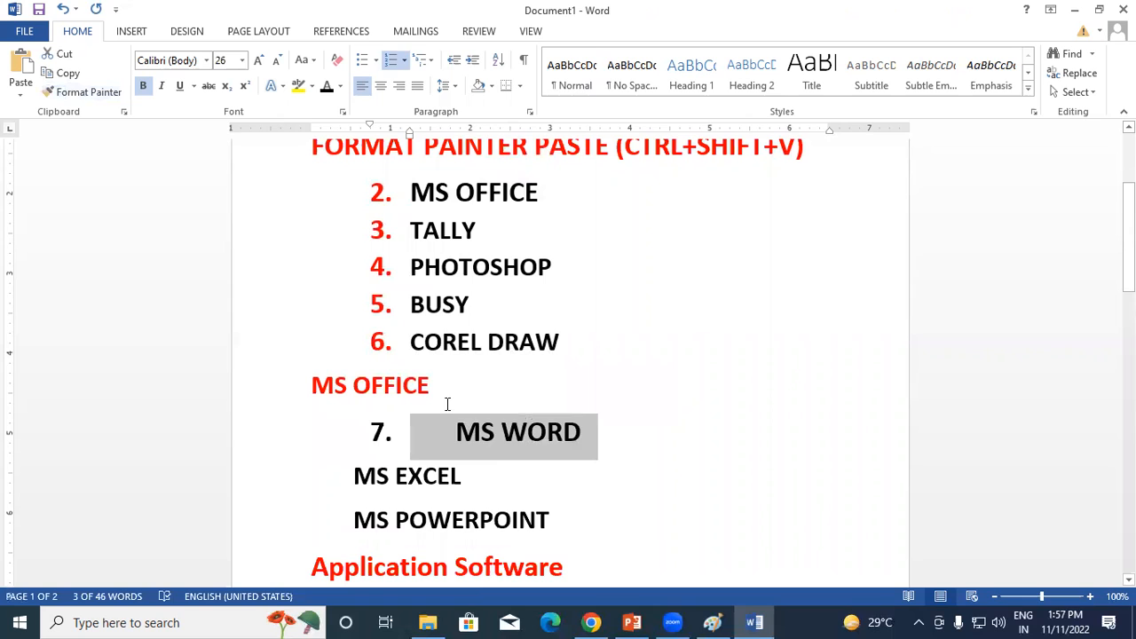
Undo the Format Painter changes on the "MS WORD" line and the "Application Software" heading.
key("ctrl+z")
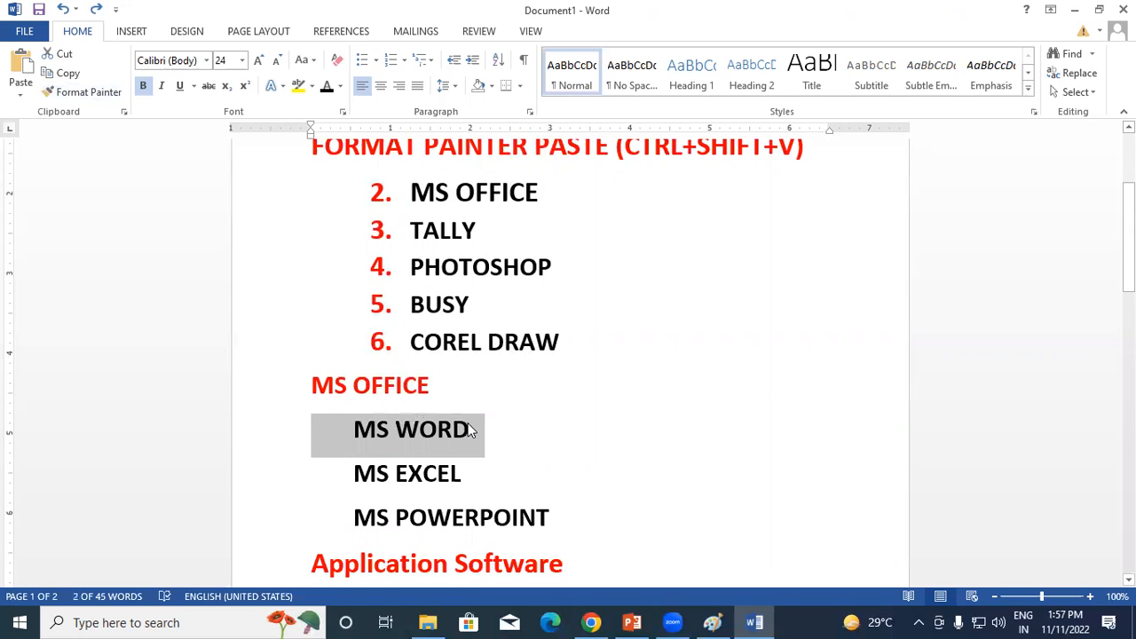
scroll(408, 264, "up", 2)
left_click(405, 261)
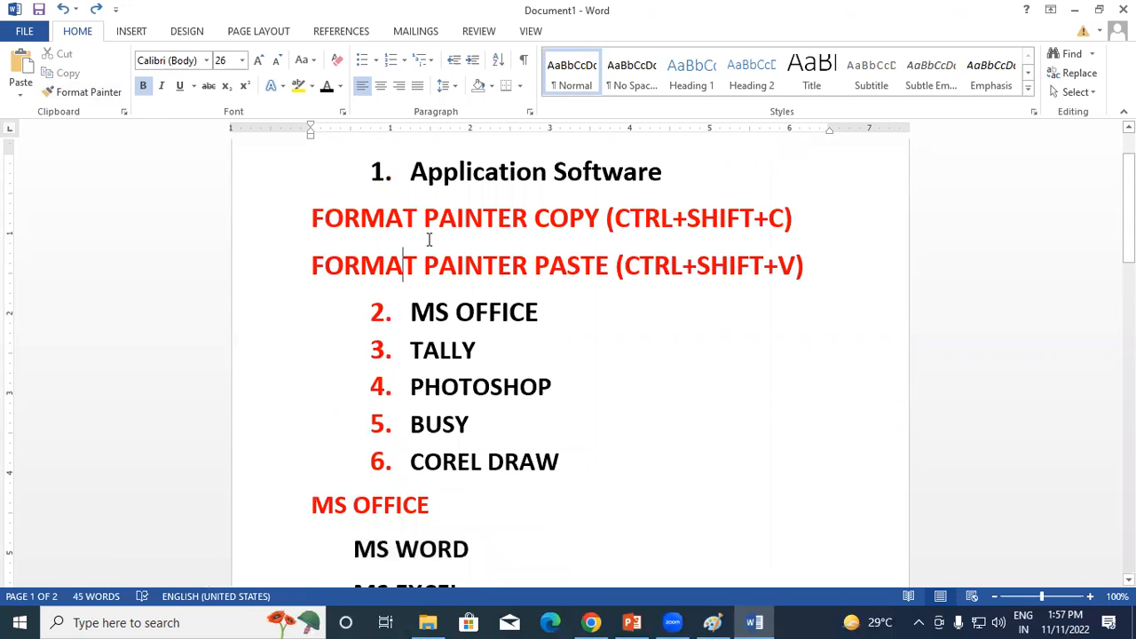
key("ctrl+z")
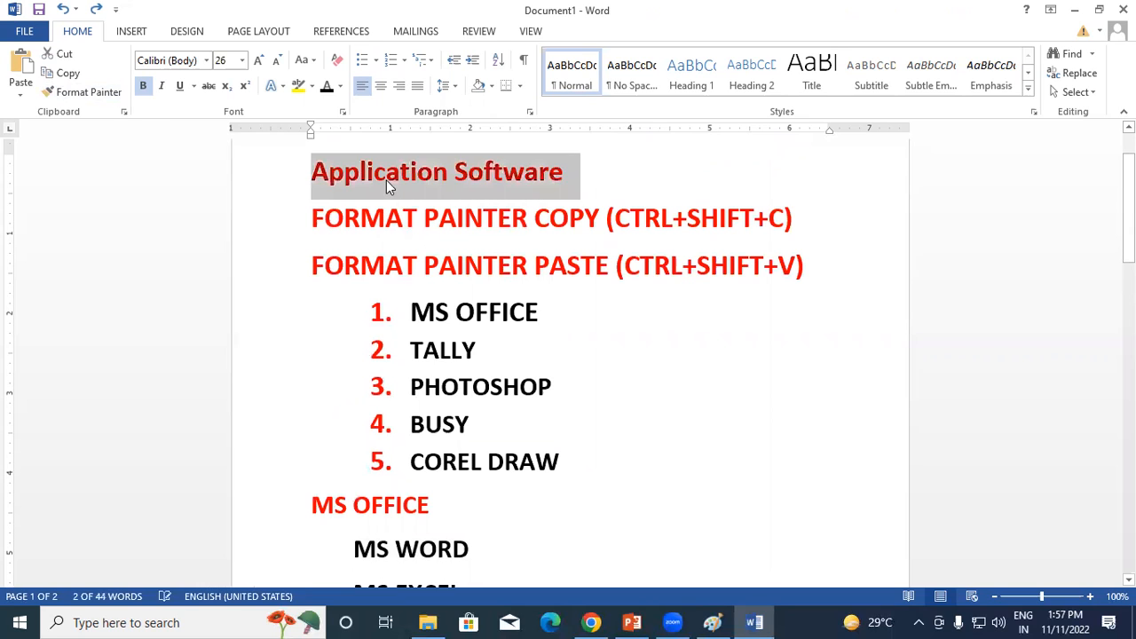
Lock Format Painter on the "Application Software" heading, apply its formatting to all five numbered list items, and turn Format Painter off.
left_click(386, 180)
left_click_drag(314, 178, 586, 190)
left_click(92, 94)
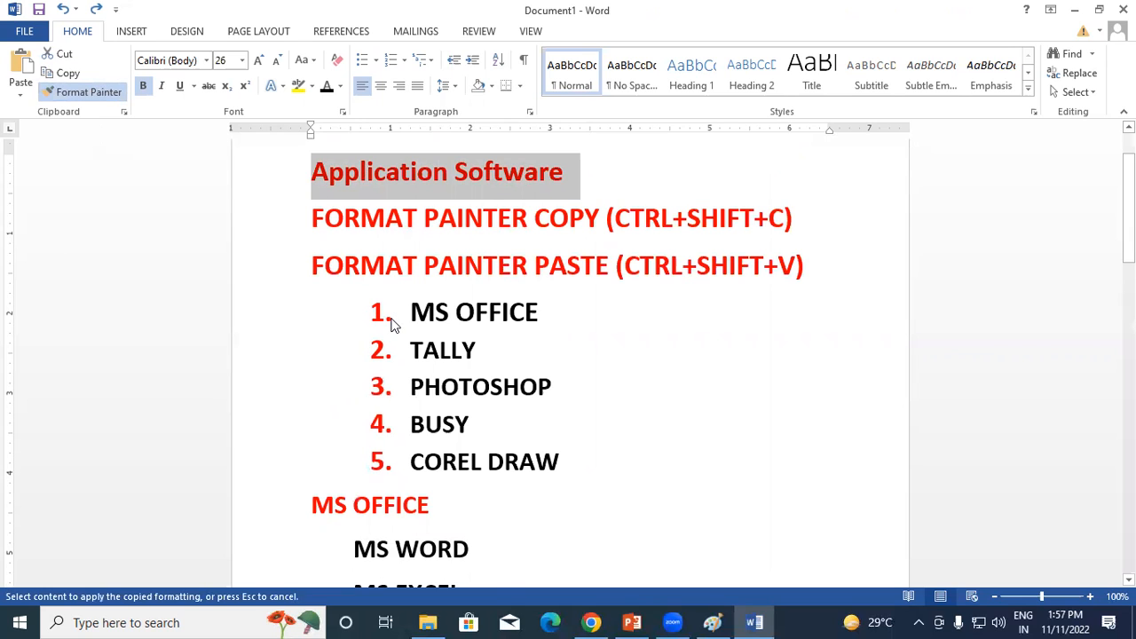
scroll(422, 277, "down", 2)
scroll(422, 278, "up", 2)
left_click_drag(404, 311, 538, 313)
left_click_drag(407, 353, 507, 359)
left_click_drag(404, 395, 586, 418)
left_click_drag(418, 456, 537, 456)
mouse_move(410, 498)
left_mouse_down()
mouse_move(545, 496)
mouse_move(585, 512)
mouse_move(581, 495)
left_mouse_up()
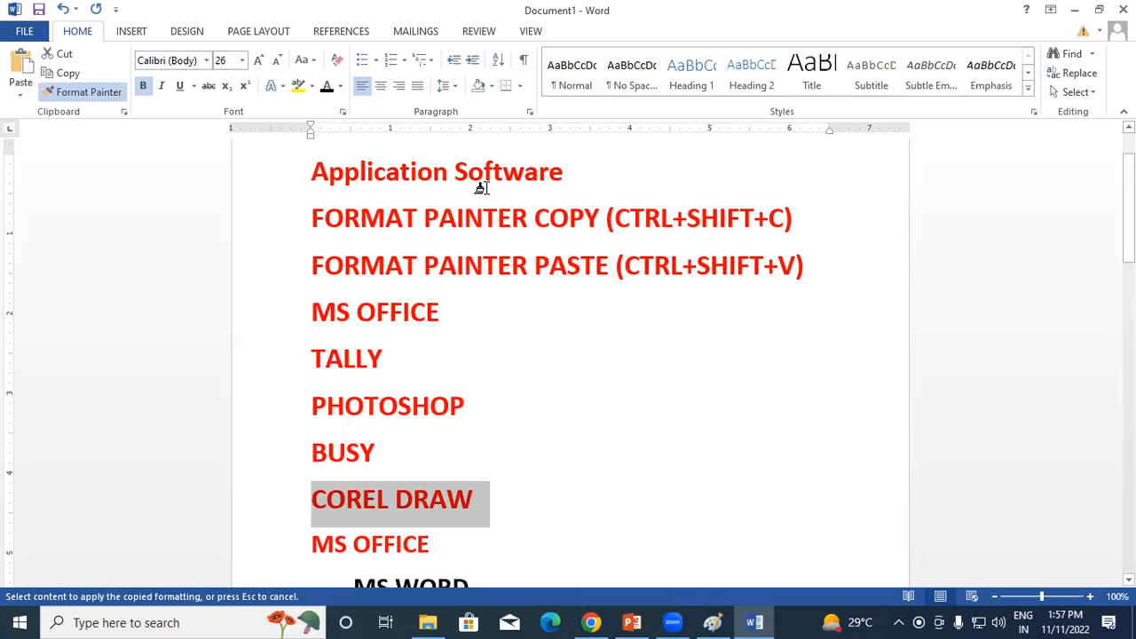
left_click(97, 91)
Copy the formatting of the "MS WORD" line, including its leading indent, onto "BUSY" with Format Painter.
scroll(426, 364, "down", 2)
left_click_drag(353, 427, 495, 434)
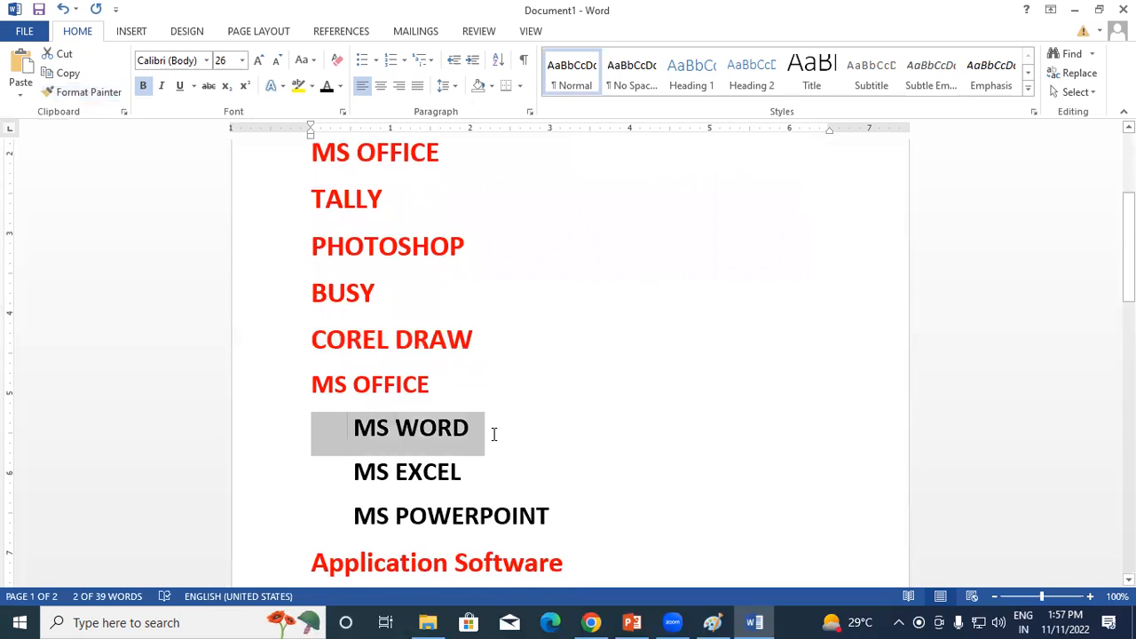
left_click(88, 93)
left_click_drag(309, 293, 393, 295)
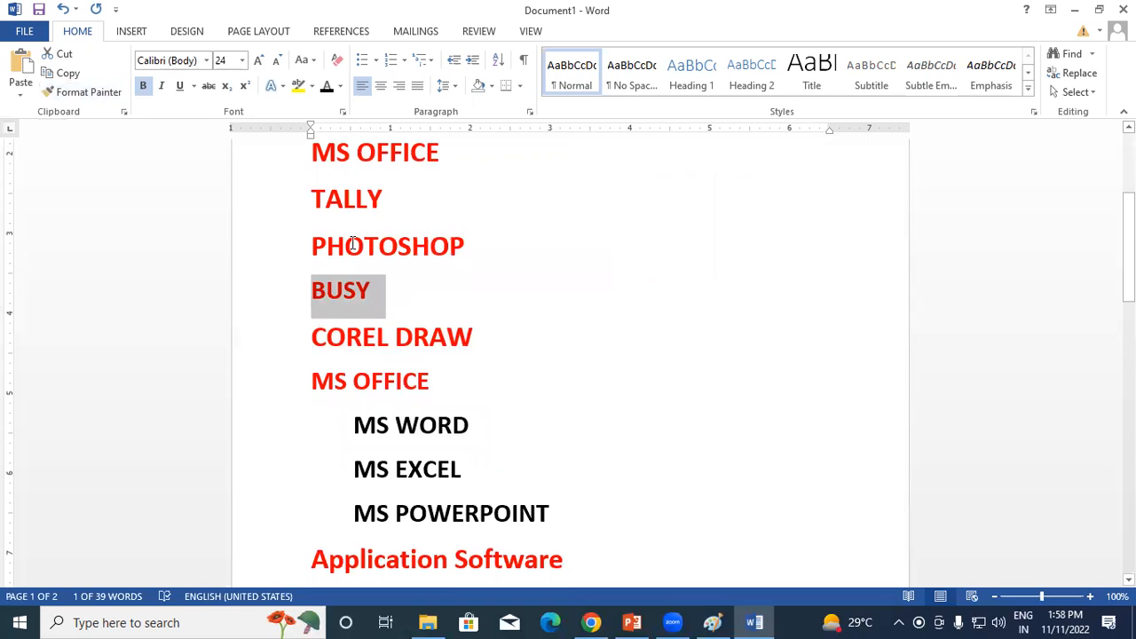
Pick up the formatting at the start of the "MS WORD" text and apply it to "TALLY" with Format Painter.
left_click_drag(310, 247, 438, 247)
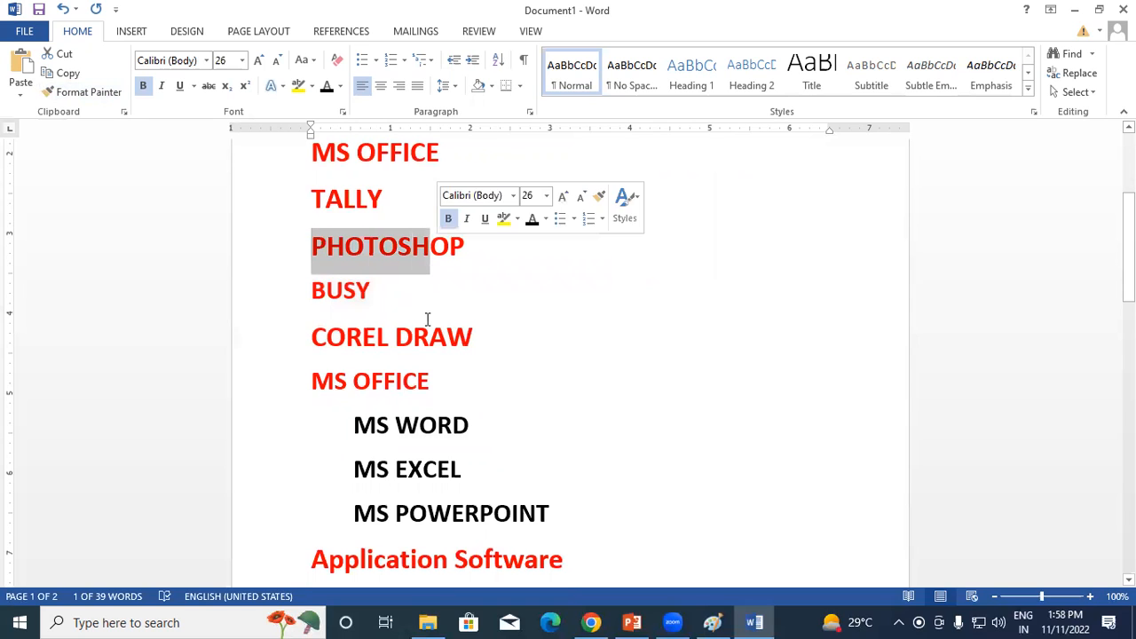
left_click(354, 426)
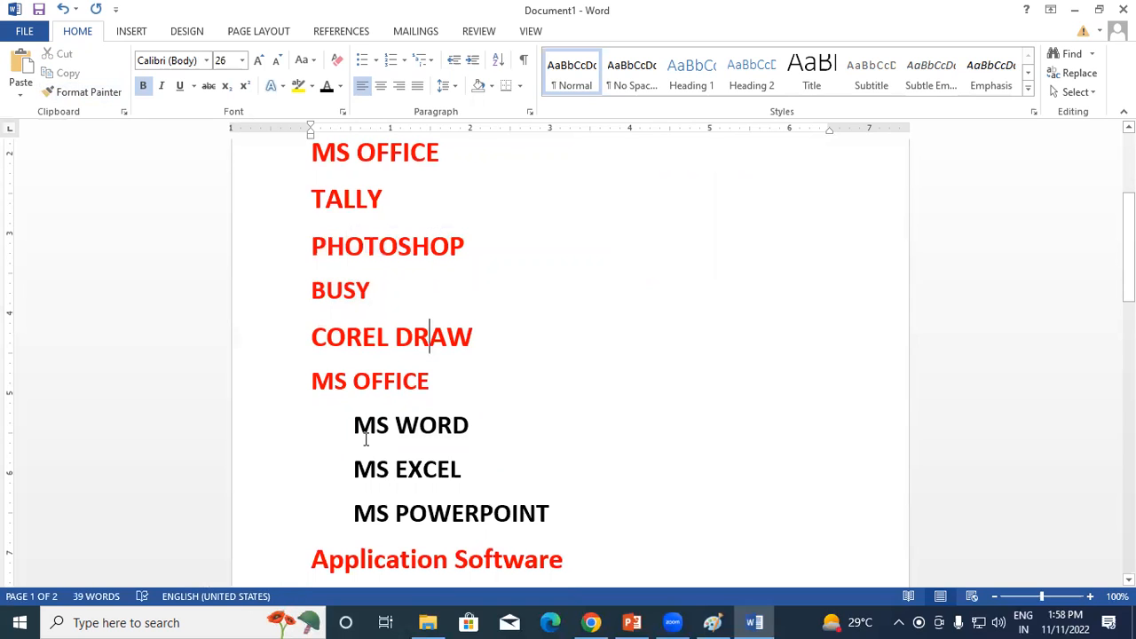
left_click(100, 94)
left_click_drag(305, 201, 409, 213)
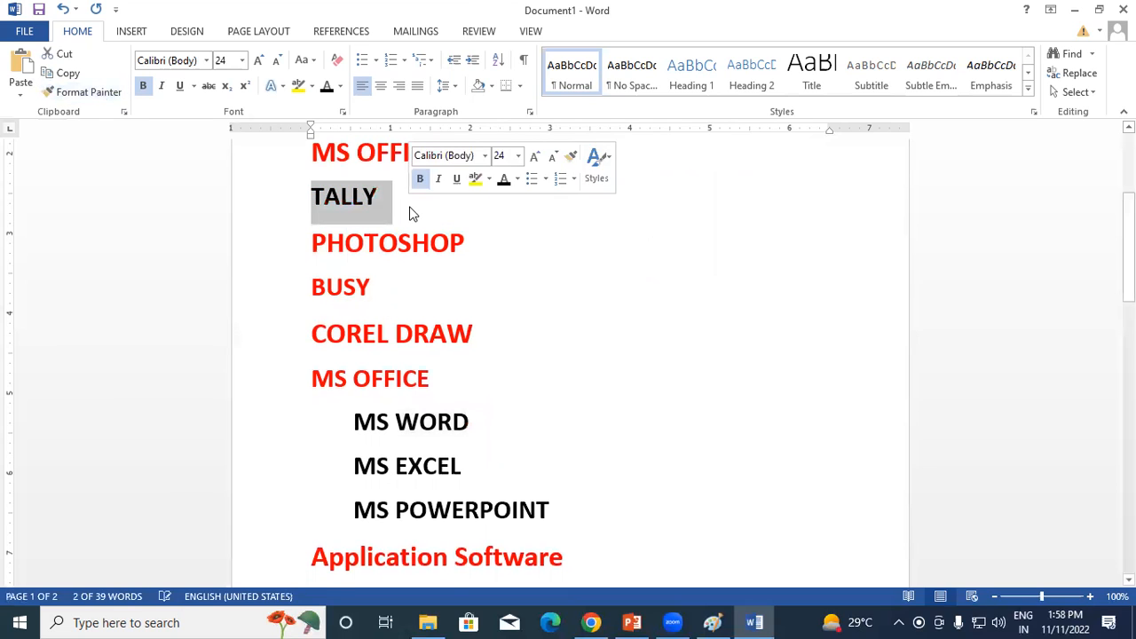
Try to copy the formatting of the "MS WORD" line, including its leading indent, onto "BUSY" with Format Painter.
left_click_drag(352, 422, 477, 428)
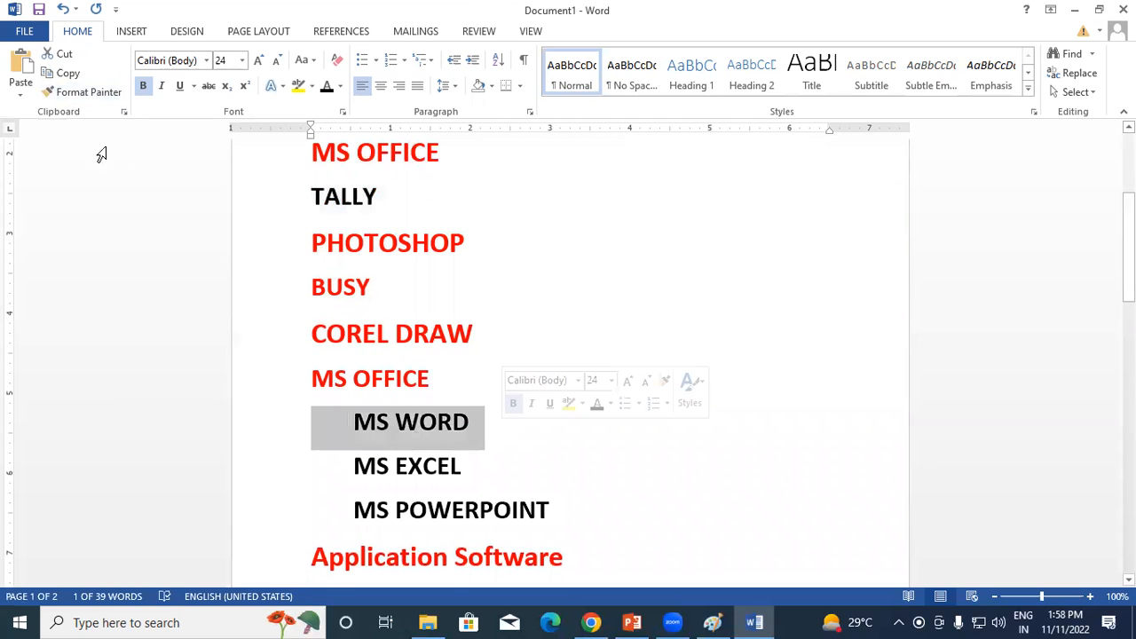
left_click(88, 98)
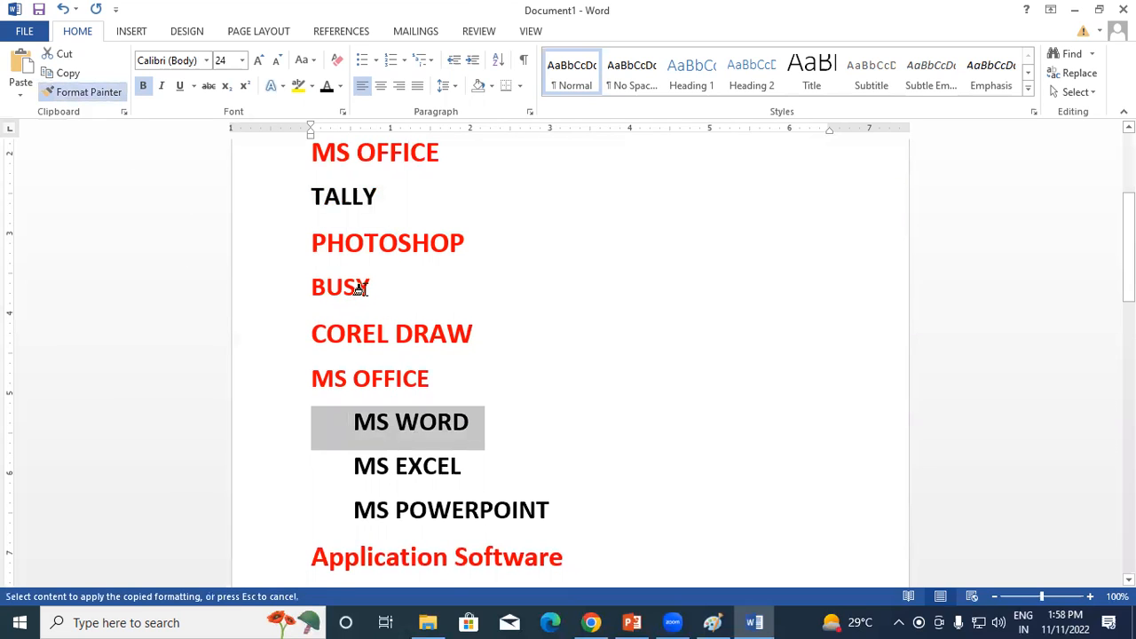
left_click(367, 287)
Apply the formatting of the indented "MS WORD" line to the "MS OFFICE" above "TALLY" and to "PHOTOSHOP", and turn Format Painter off.
left_click_drag(352, 423, 476, 429)
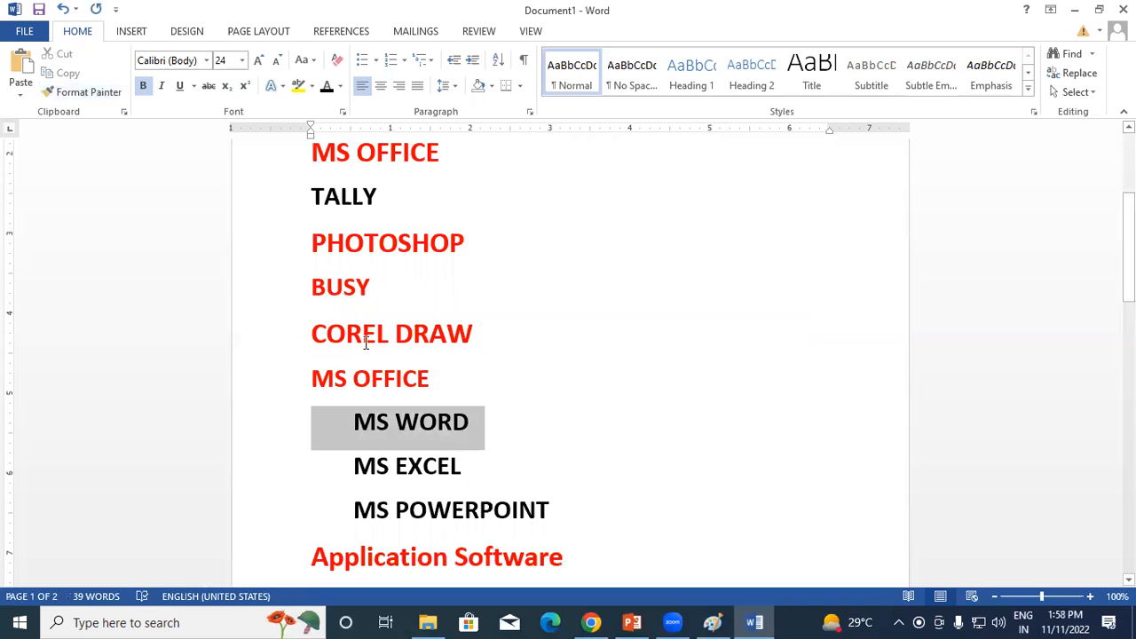
left_click(84, 92)
scroll(278, 284, "up", 2)
left_click_drag(310, 272, 427, 275)
left_click_drag(313, 361, 468, 363)
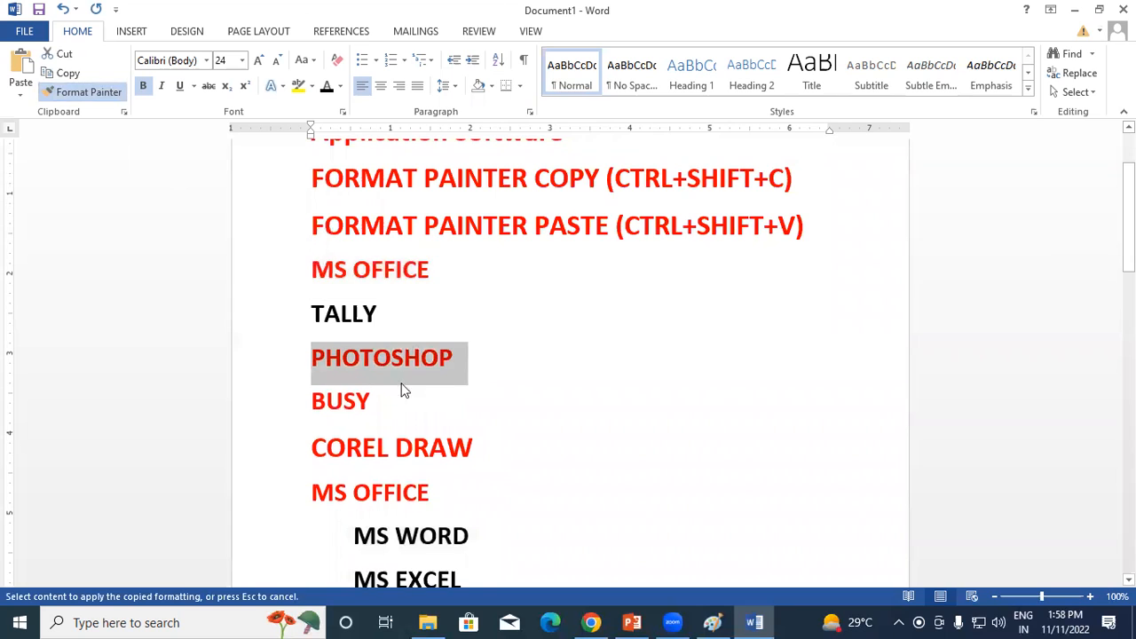
scroll(404, 472, "down", 2)
left_click(395, 461)
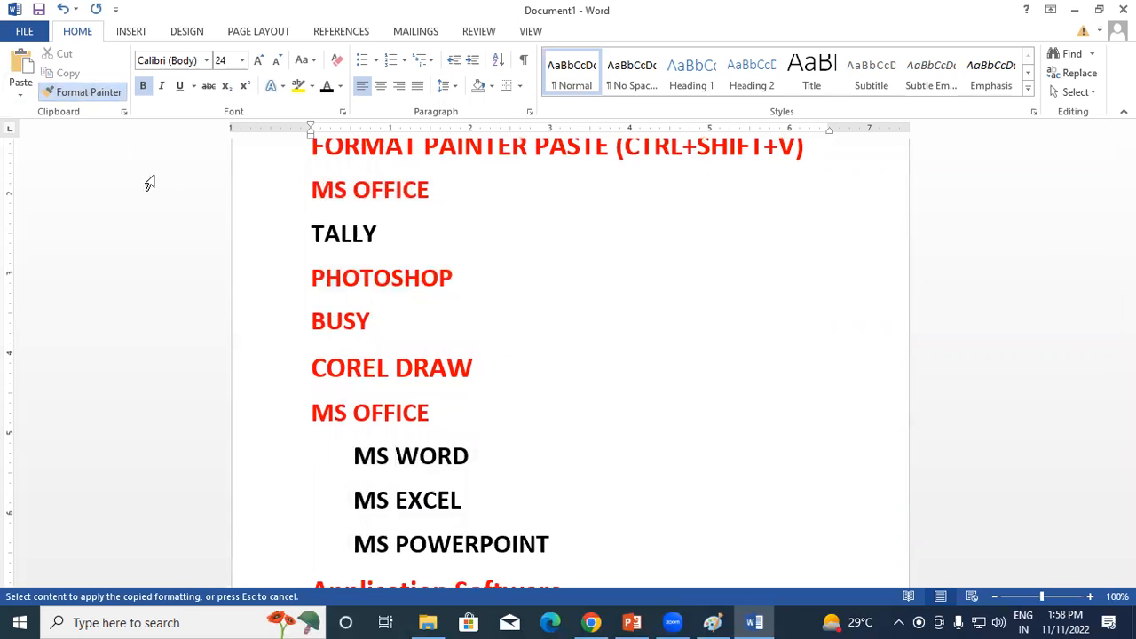
key("Escape")
Try again to transfer the "MS WORD" formatting to "BUSY" with Format Painter, and turn the tool off.
triple_click(490, 468)
left_click(84, 92)
left_click_drag(300, 320, 402, 331)
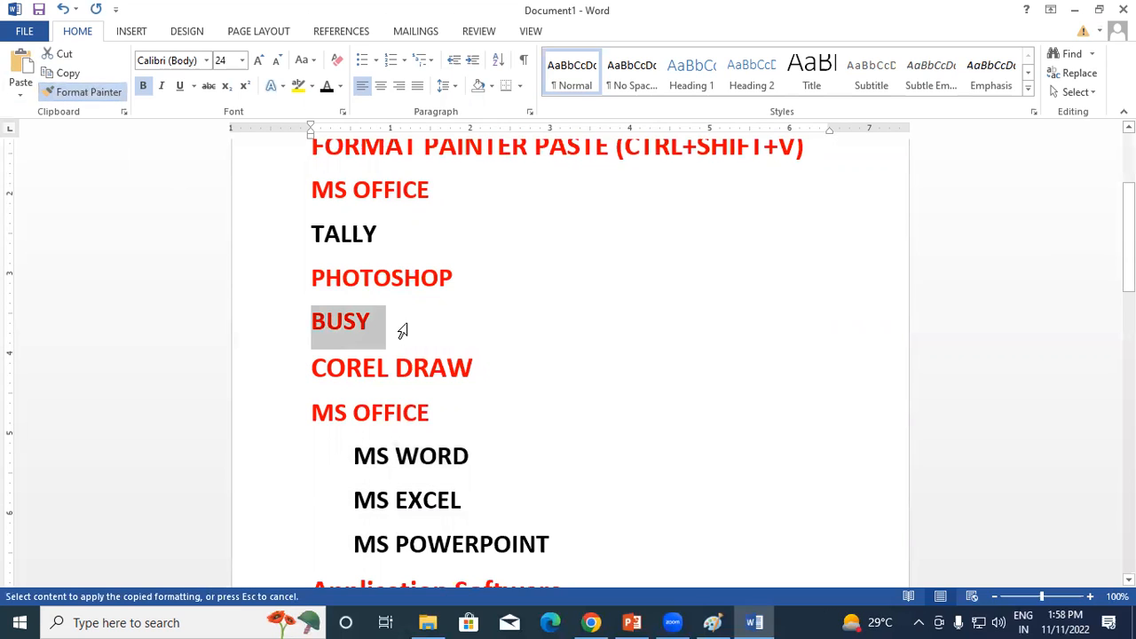
left_click(81, 92)
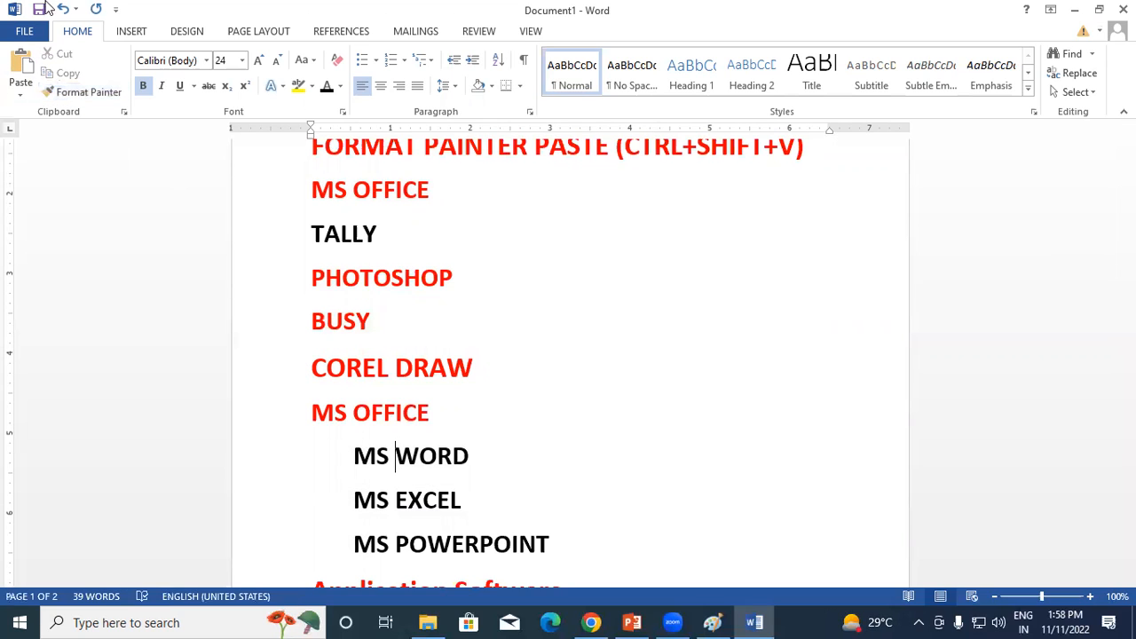
Pick up the formatting of the "MS WORD" text without its leading indent and apply it to "BUSY" with Format Painter.
triple_click(482, 462)
left_click(83, 91)
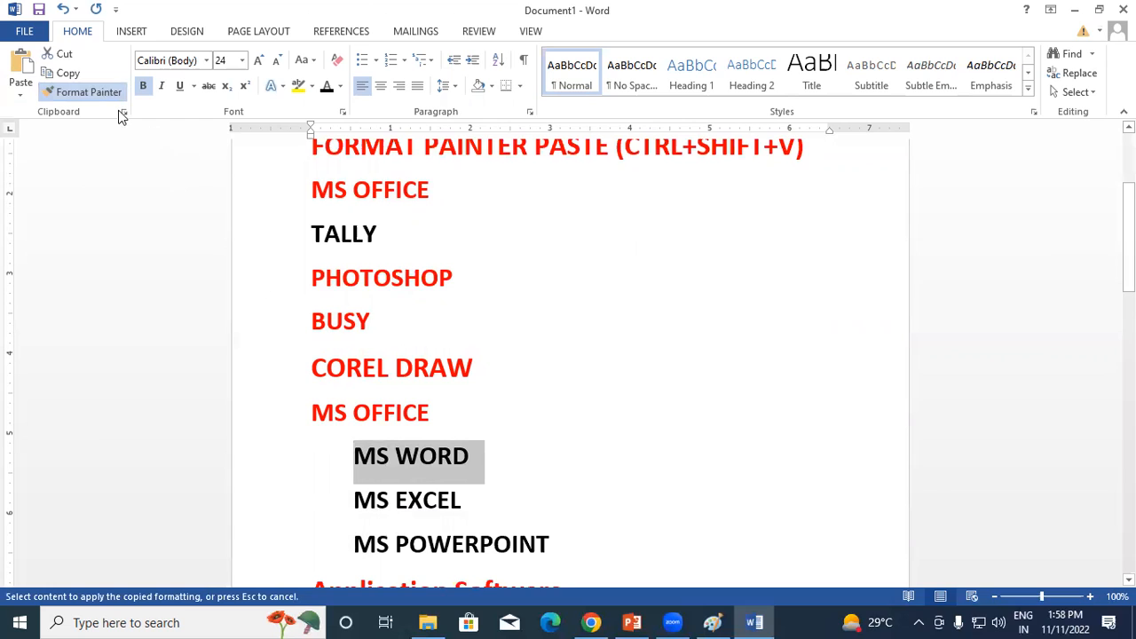
left_click(94, 97)
left_click(83, 96)
left_click_drag(368, 322, 312, 323)
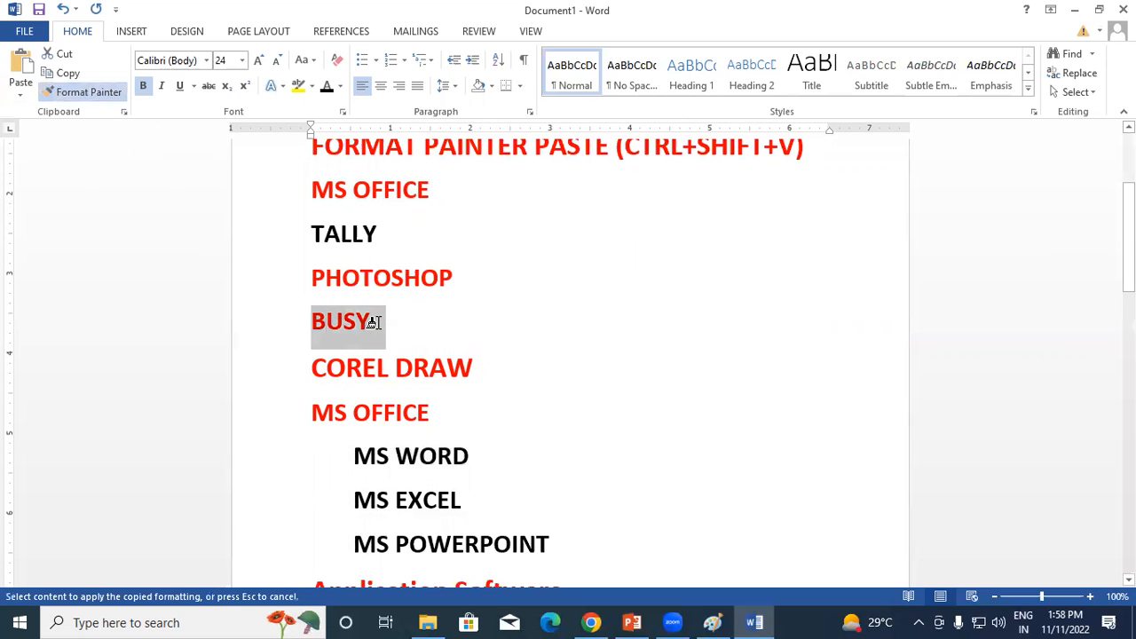
With Format Painter locked, apply the same black formatting to "PHOTOSHOP", "COREL DRAW" and the "MS OFFICE" line directly above "MS WORD".
left_click(103, 92)
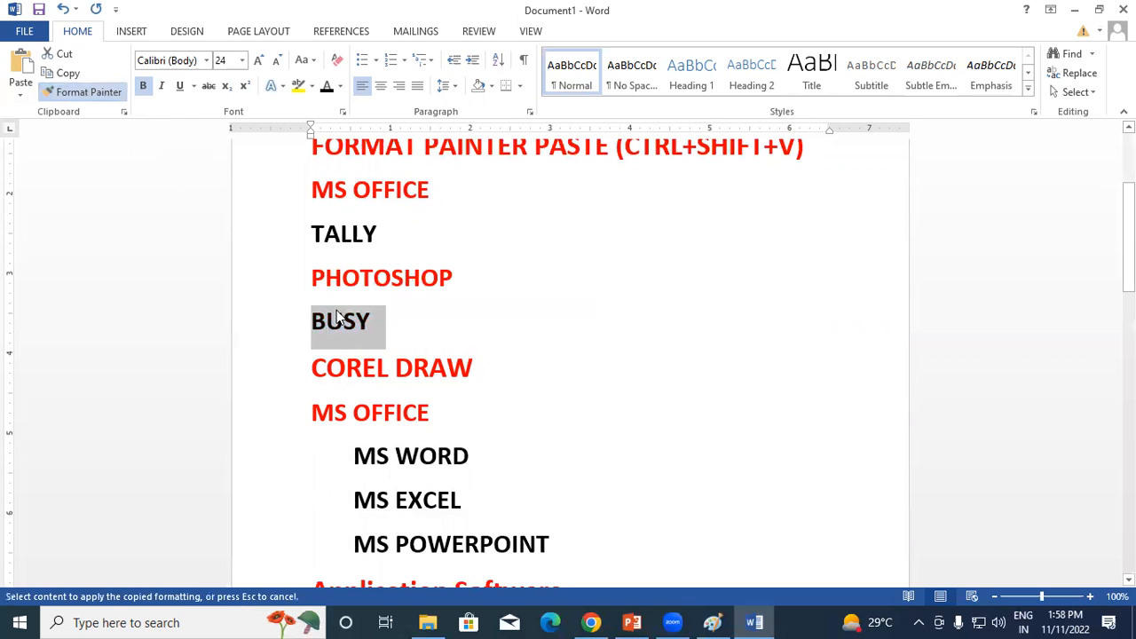
left_click_drag(375, 278, 470, 279)
left_click_drag(309, 374, 547, 375)
left_click_drag(310, 418, 531, 415)
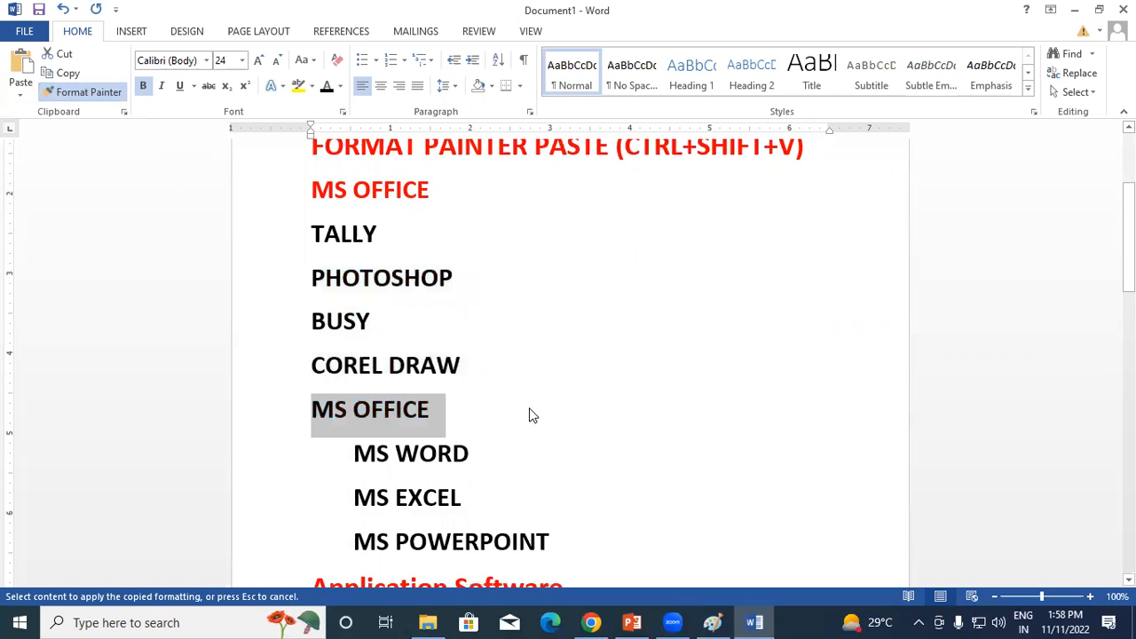